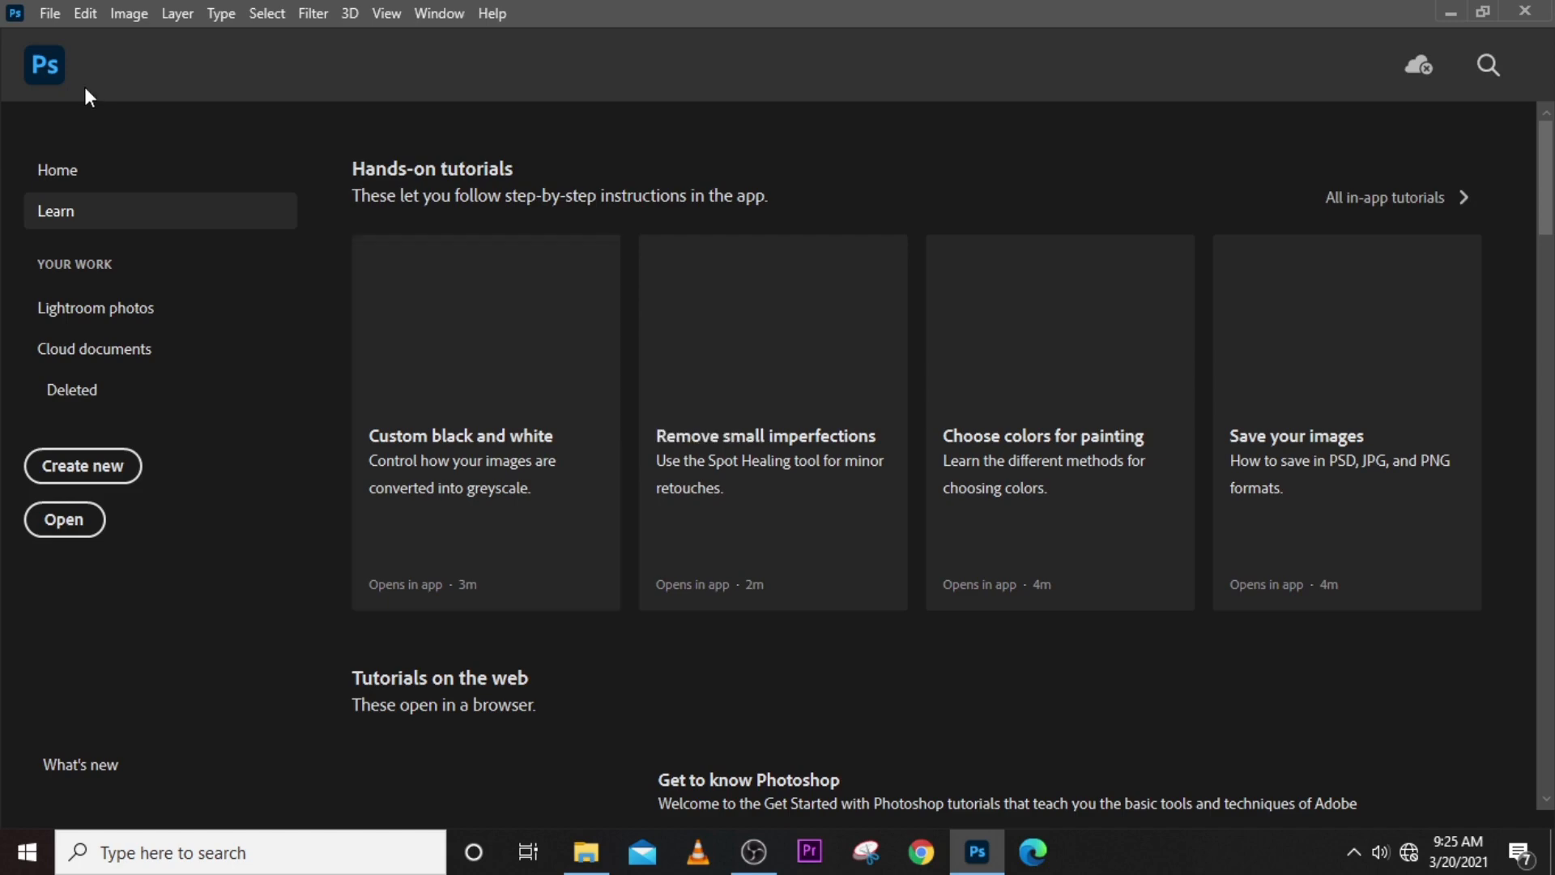
- Open the picture named 1 from the Saved Pictures folder in Photoshop
{"action": "left_click", "coordinate": [589, 868]}
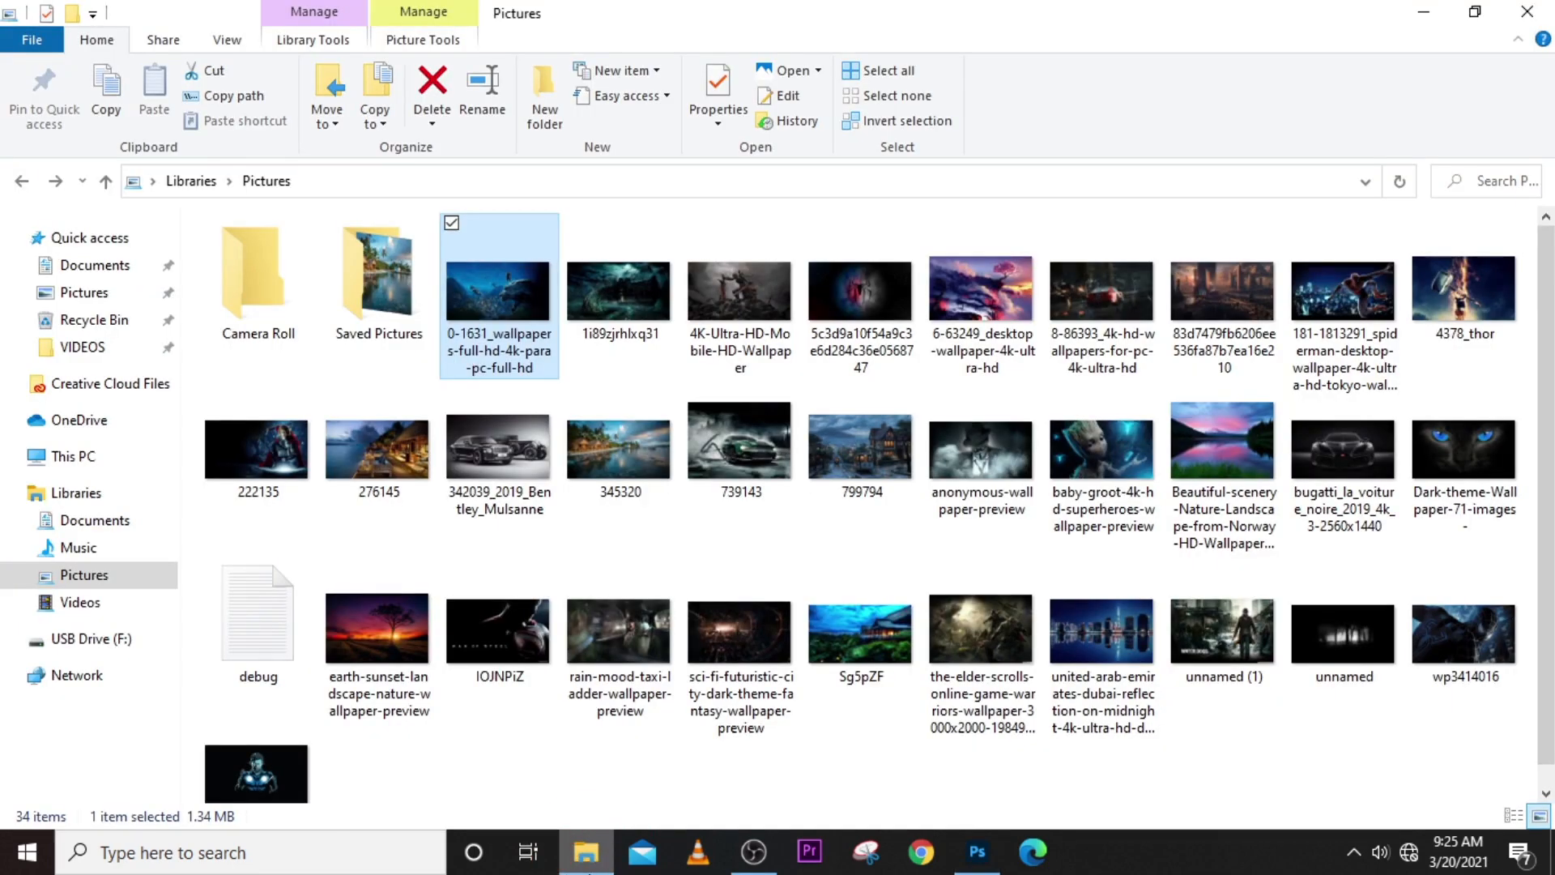
{"action": "left_click", "coordinate": [382, 285]}
{"action": "double_click", "coordinate": [382, 286]}
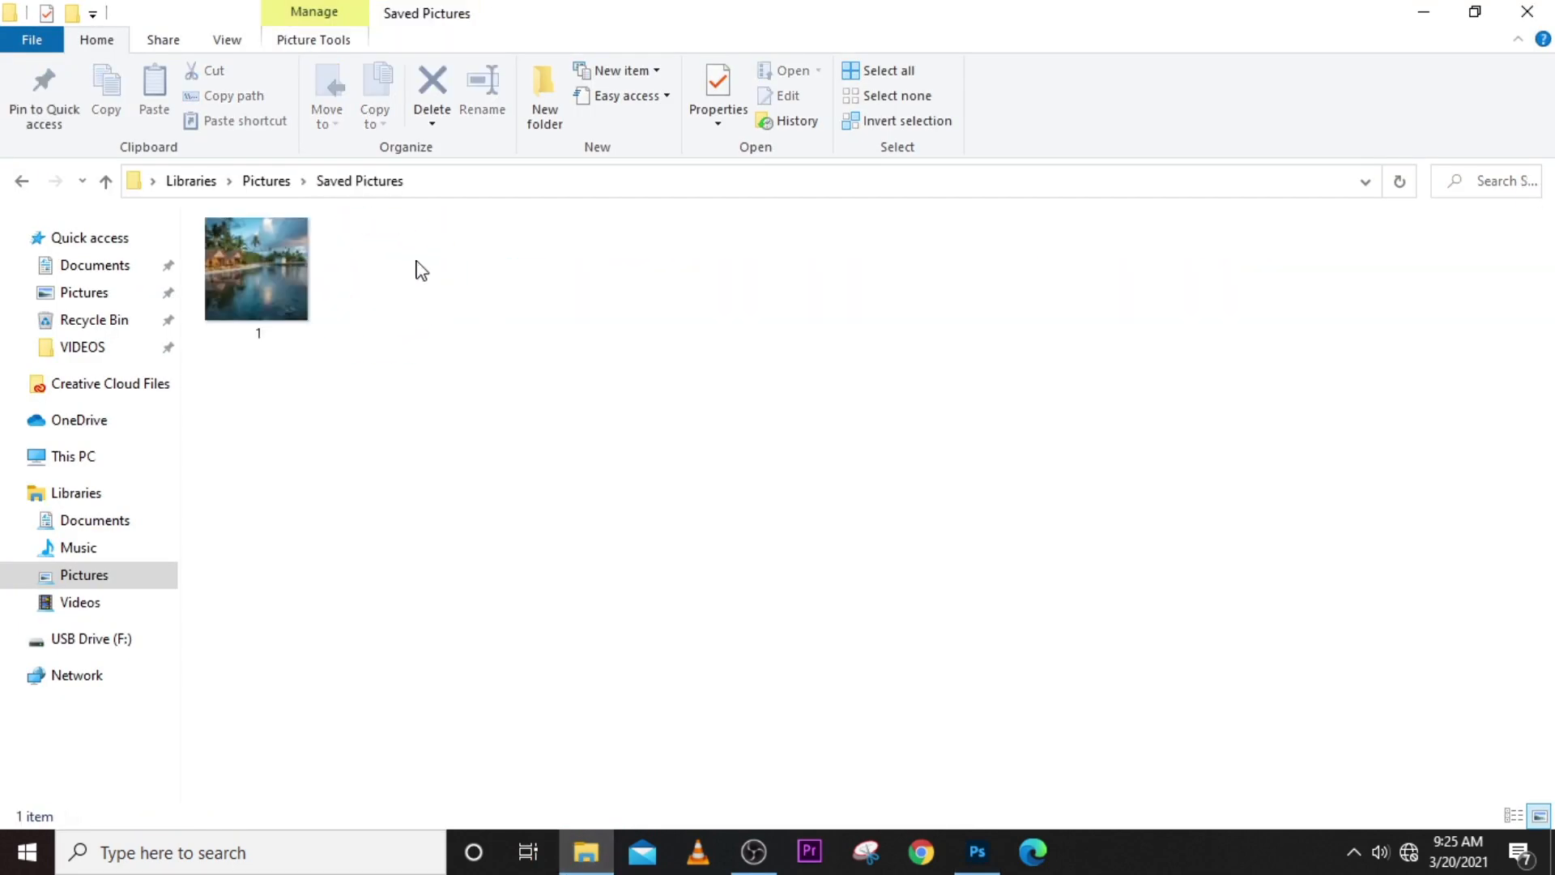
{"action": "left_click_drag", "start_coordinate": [267, 307], "coordinate": [850, 722]}
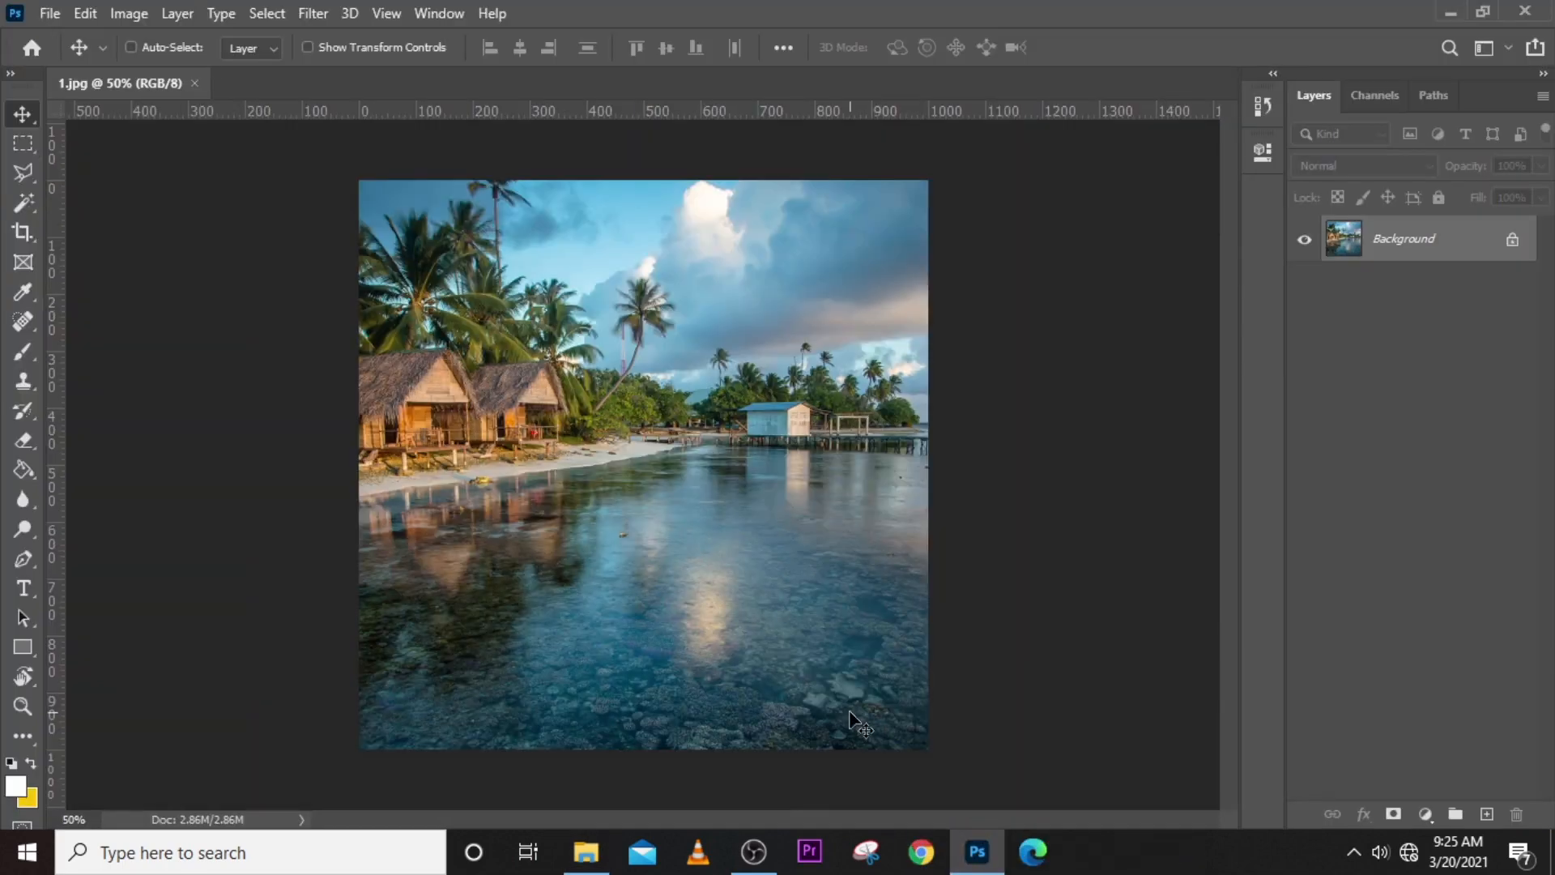
- Close 1.jpg and open it again in Photoshop from the Saved Pictures folder
{"action": "left_click", "coordinate": [195, 84]}
{"action": "left_click", "coordinate": [586, 850]}
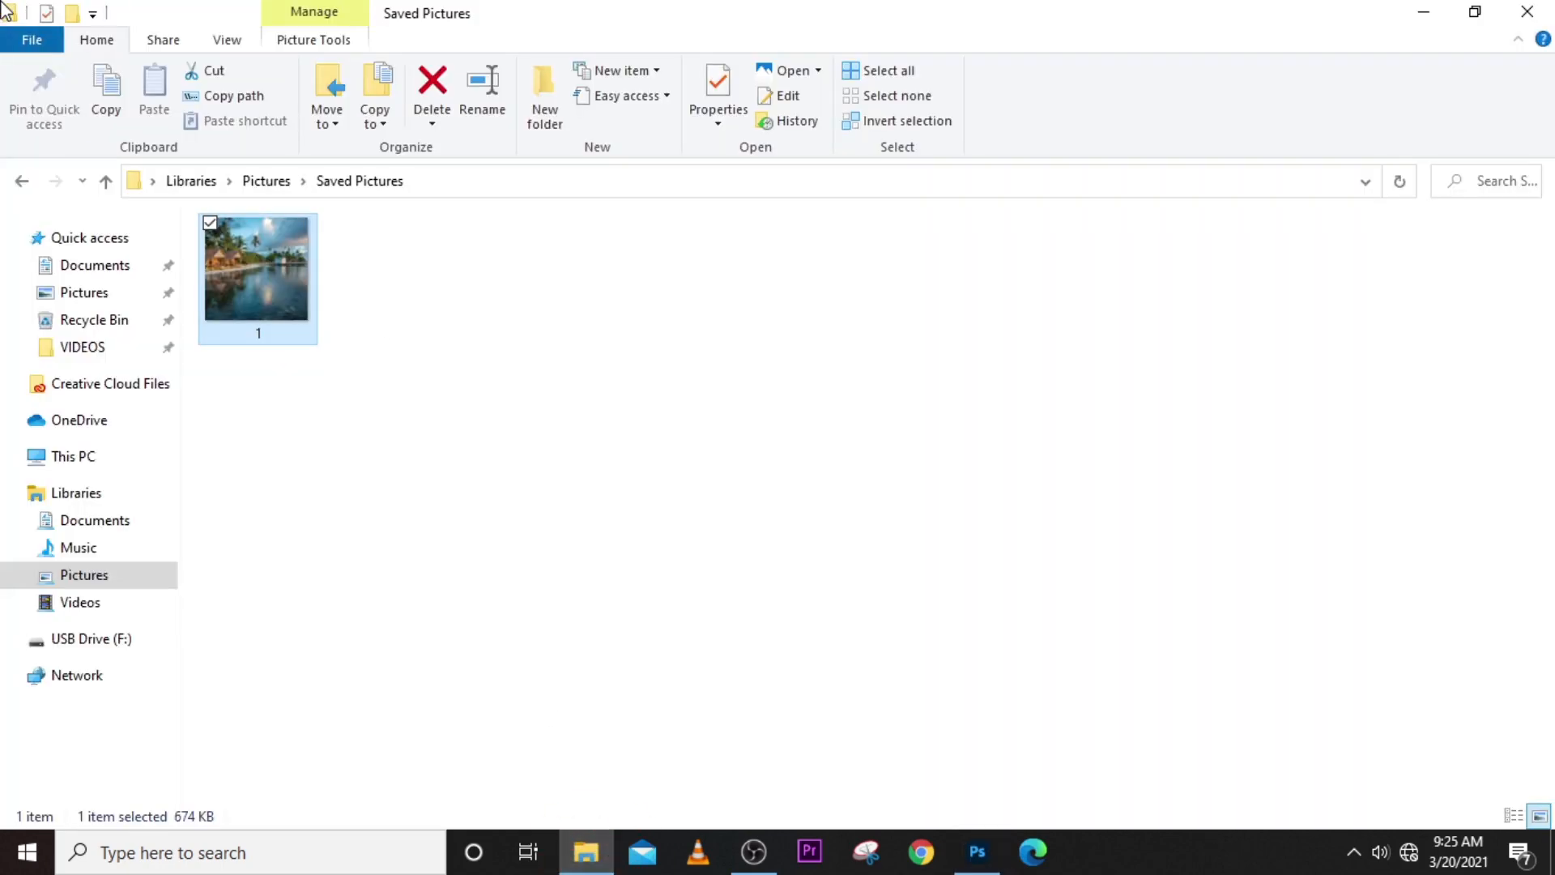
{"action": "left_click_drag", "start_coordinate": [276, 289], "coordinate": [839, 489]}
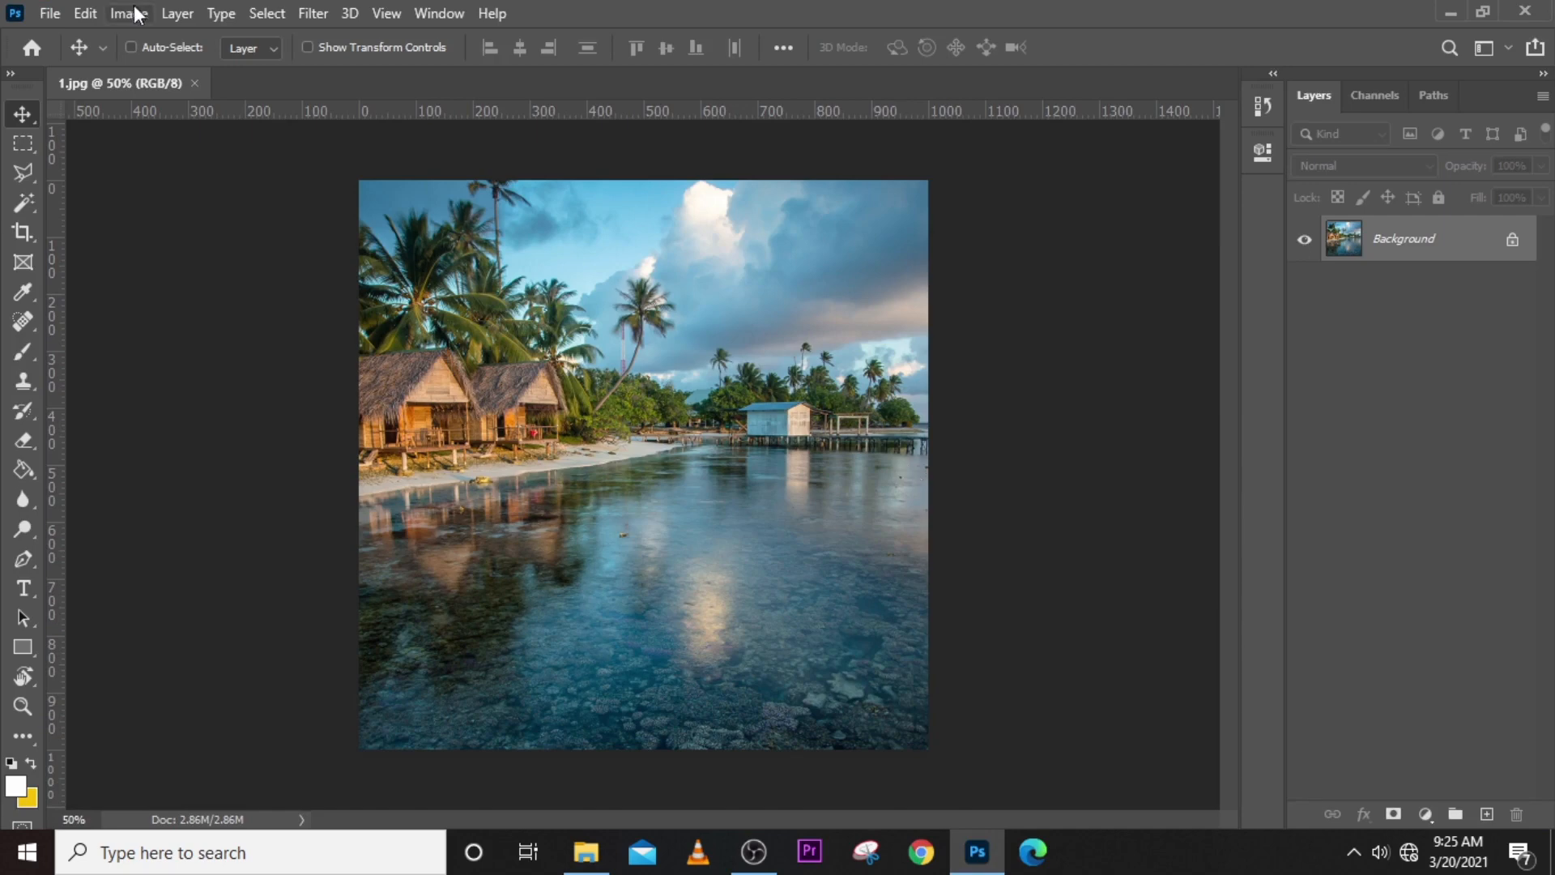
- Open the Interface section of the Photoshop preferences
{"action": "left_click", "coordinate": [85, 13]}
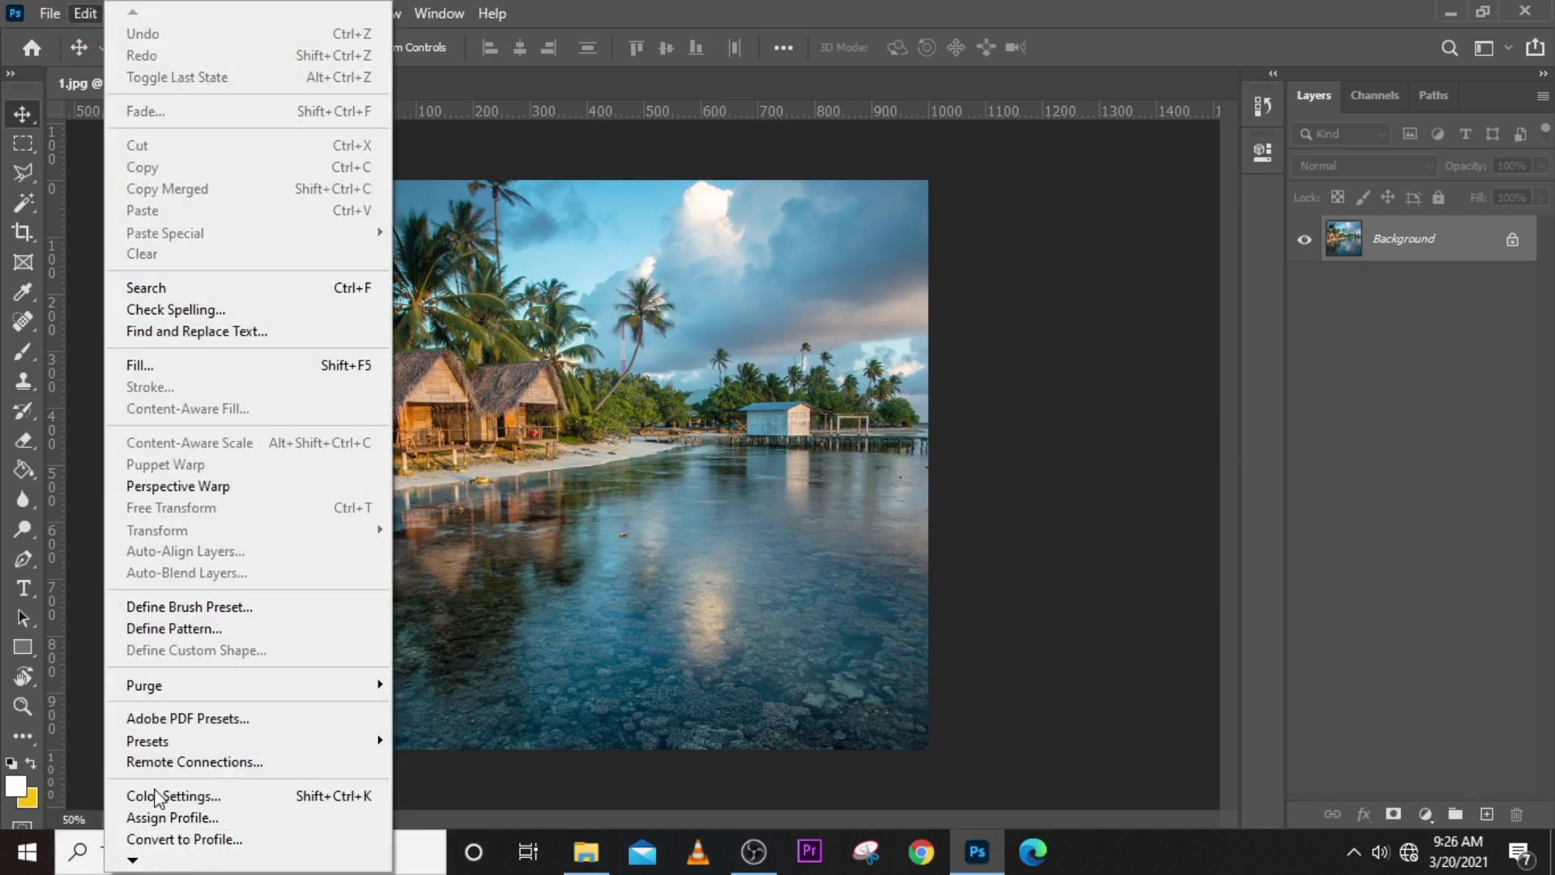
{"action": "left_click", "coordinate": [130, 862]}
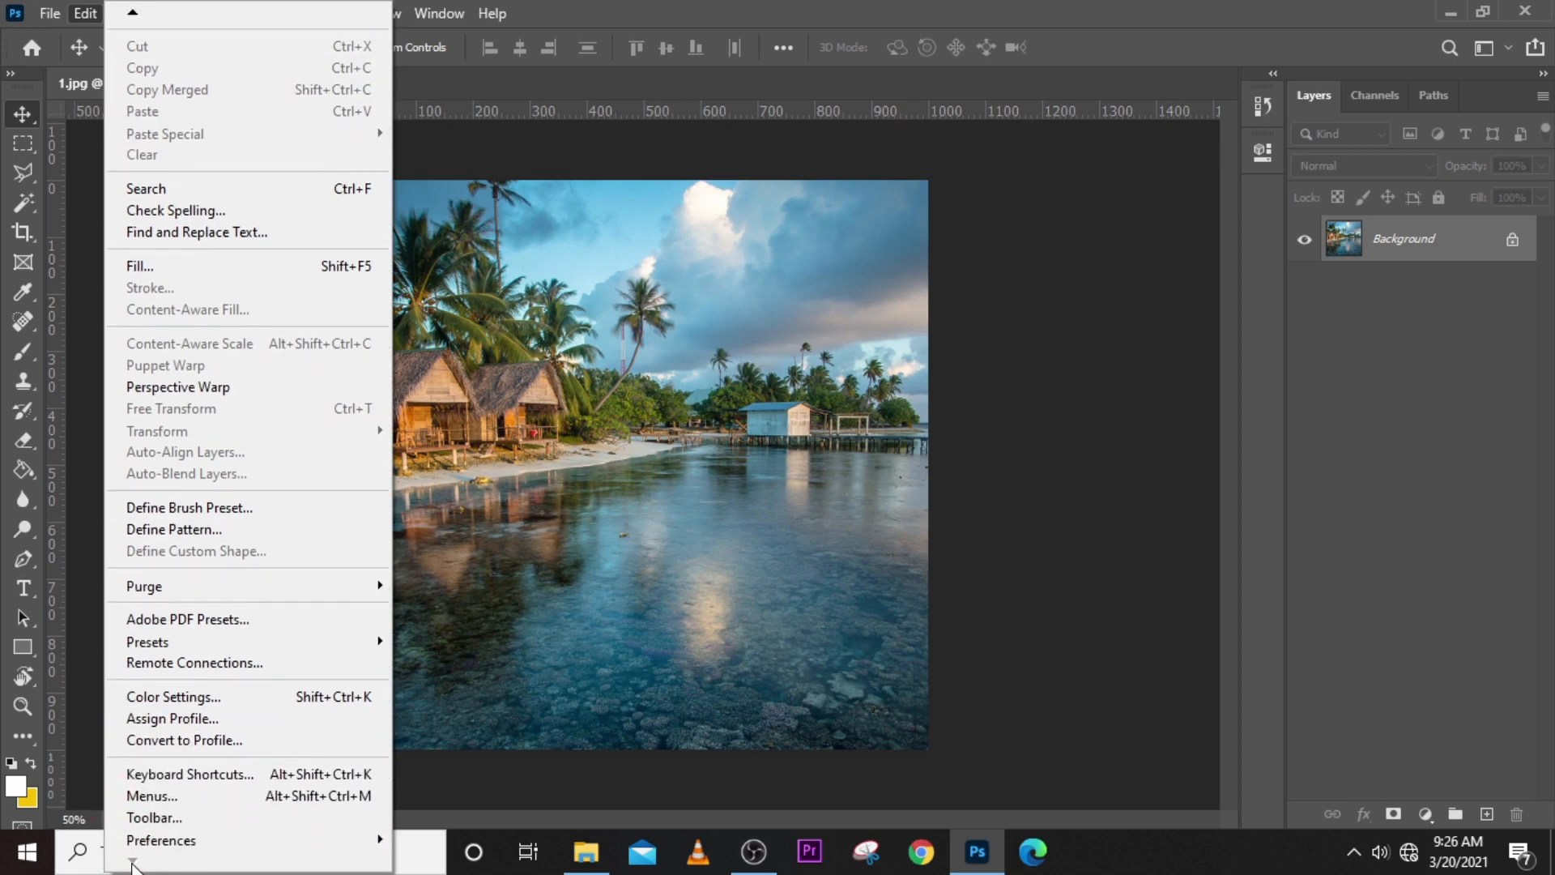
{"action": "mouse_move", "coordinate": [151, 842]}
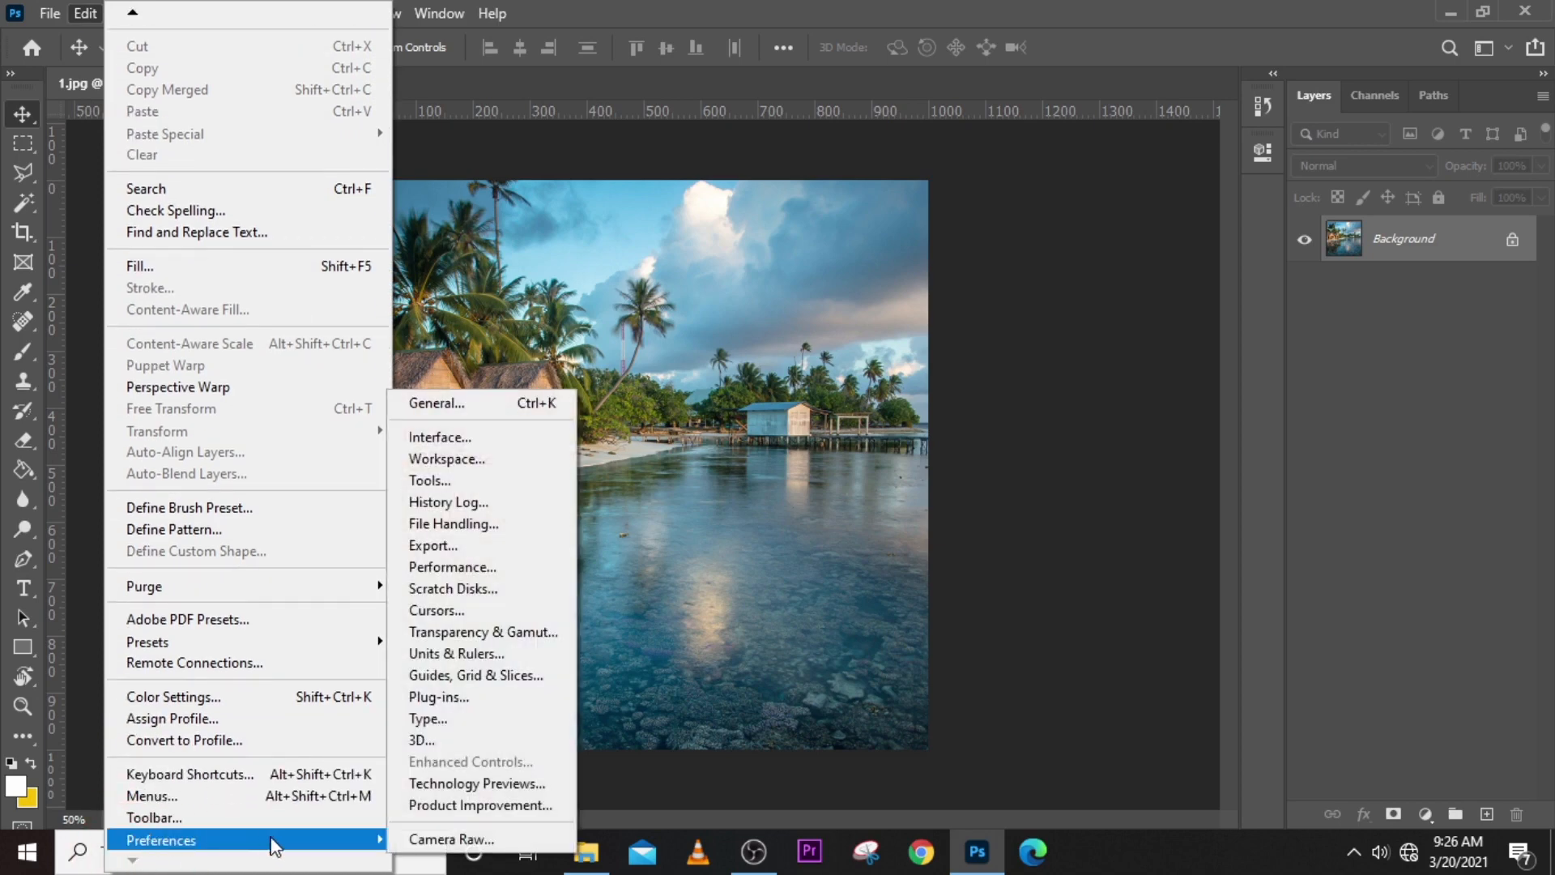
{"action": "left_click", "coordinate": [434, 443]}
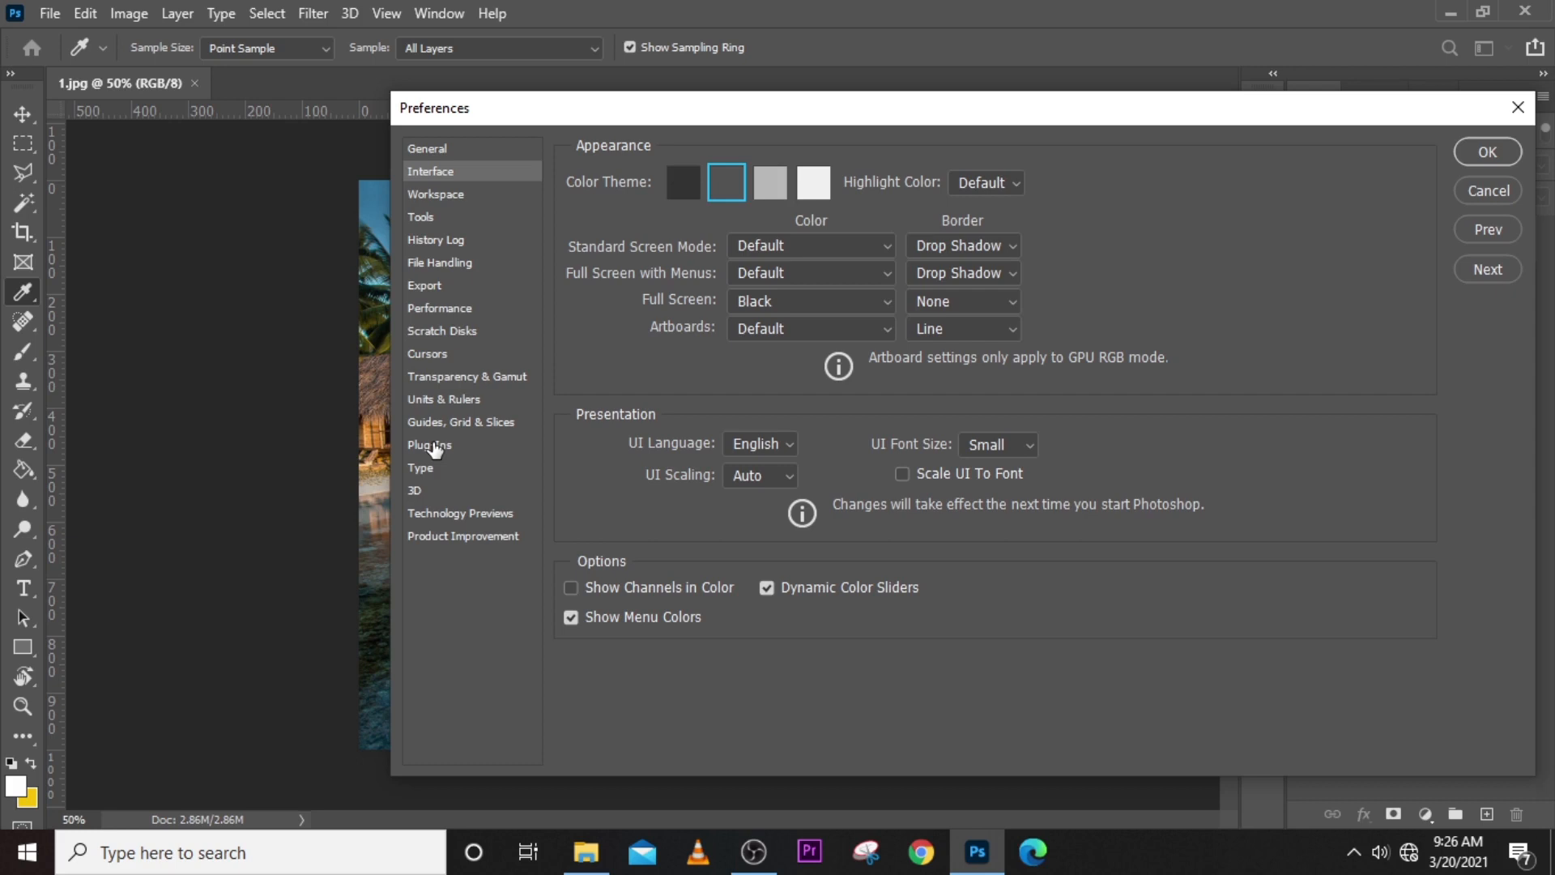
- Try all four interface color themes, check the highlight color choices, and return to the second-darkest theme
{"action": "left_click", "coordinate": [683, 184]}
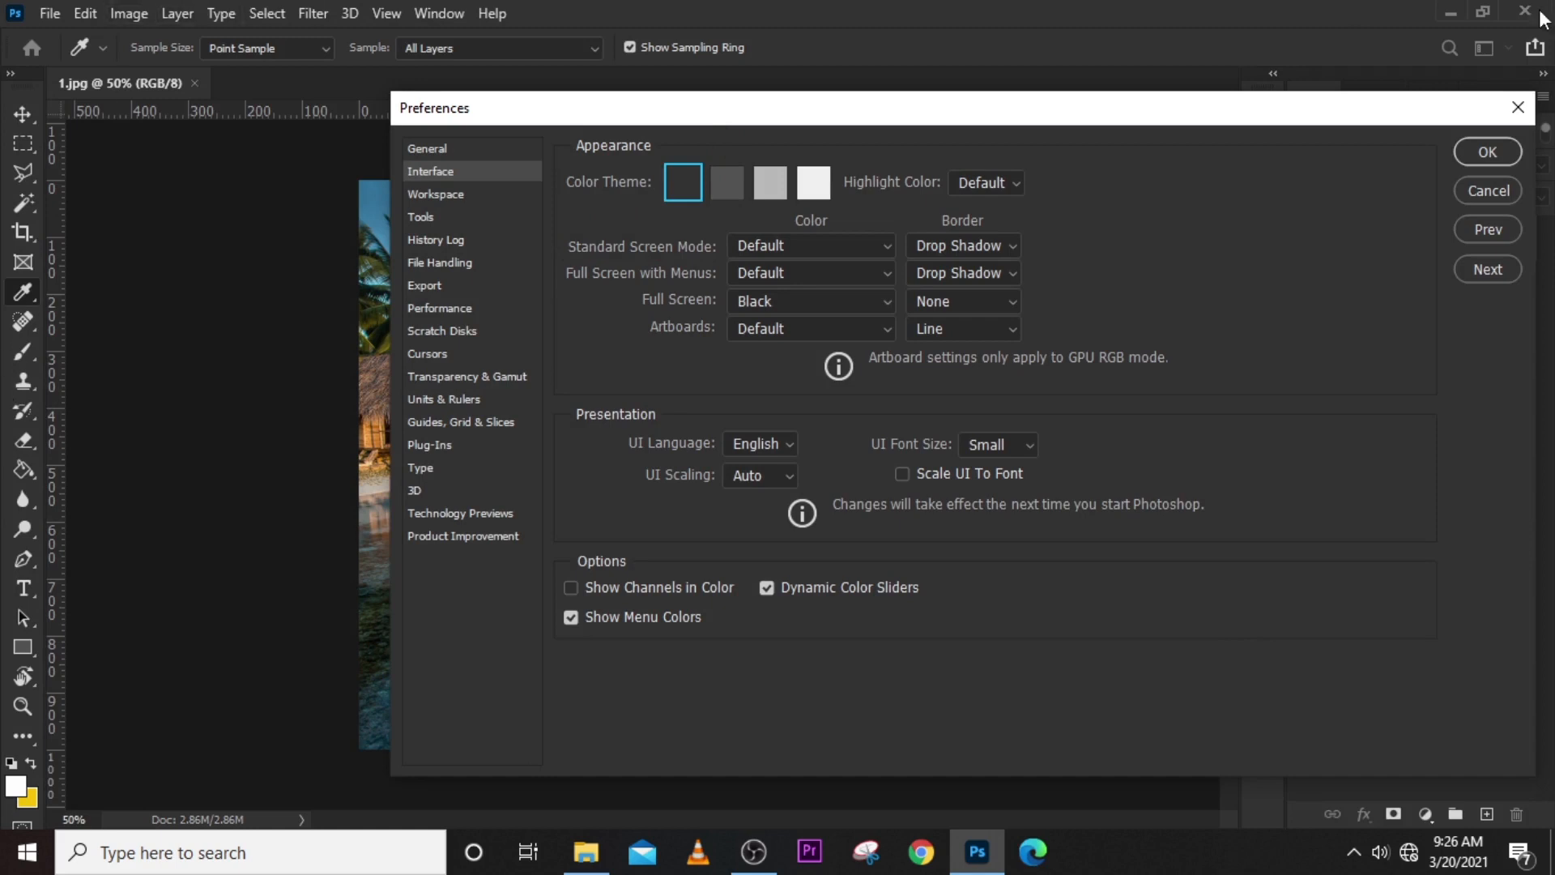
{"action": "left_click", "coordinate": [727, 186]}
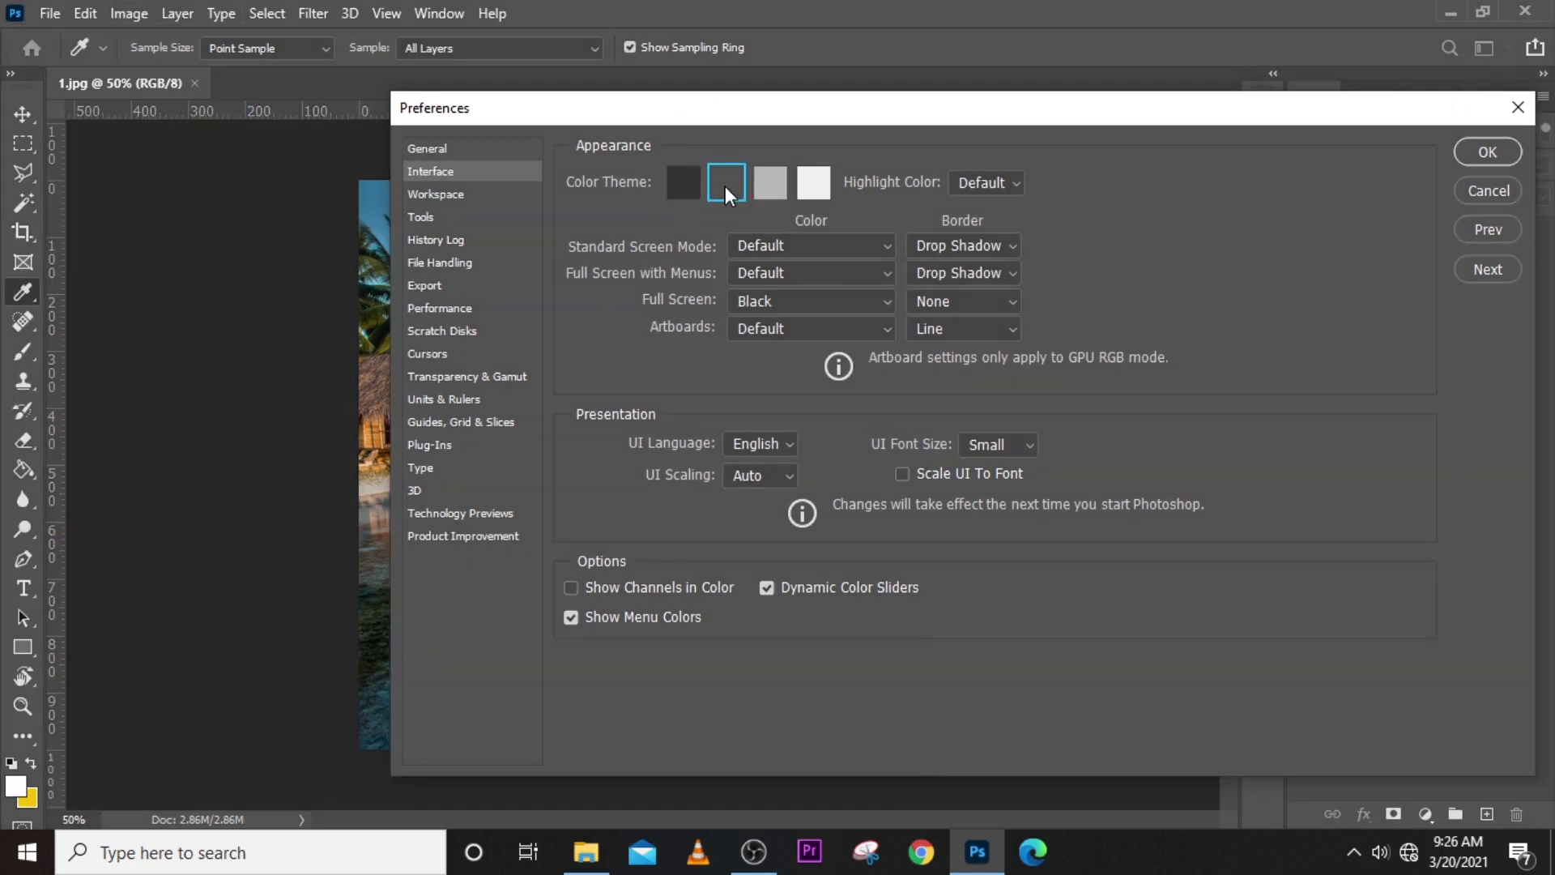
{"action": "left_click", "coordinate": [779, 183]}
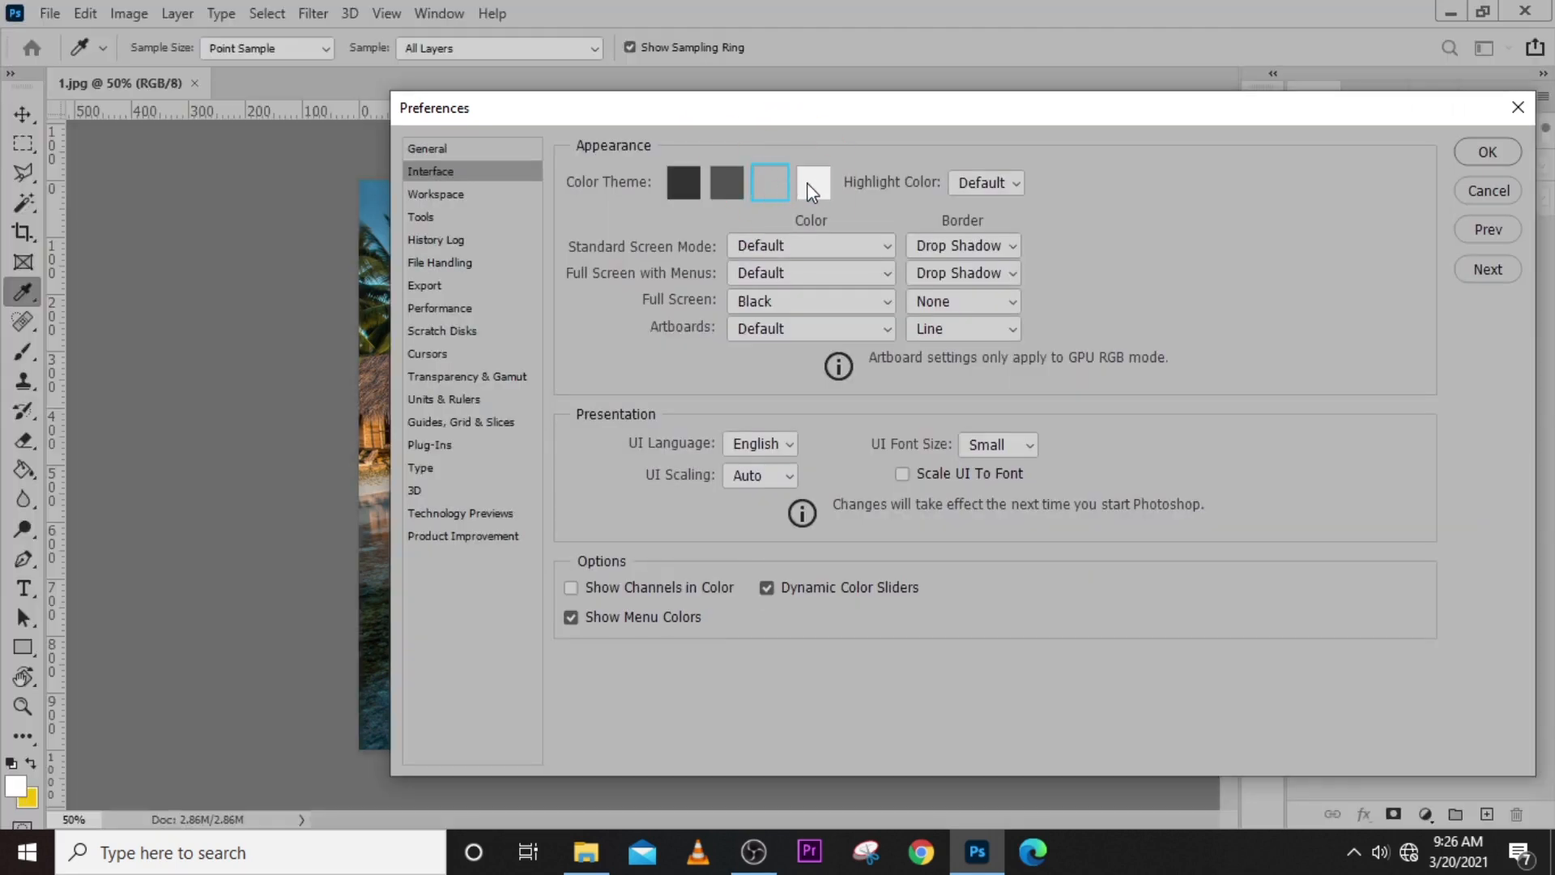
{"action": "left_click", "coordinate": [814, 185]}
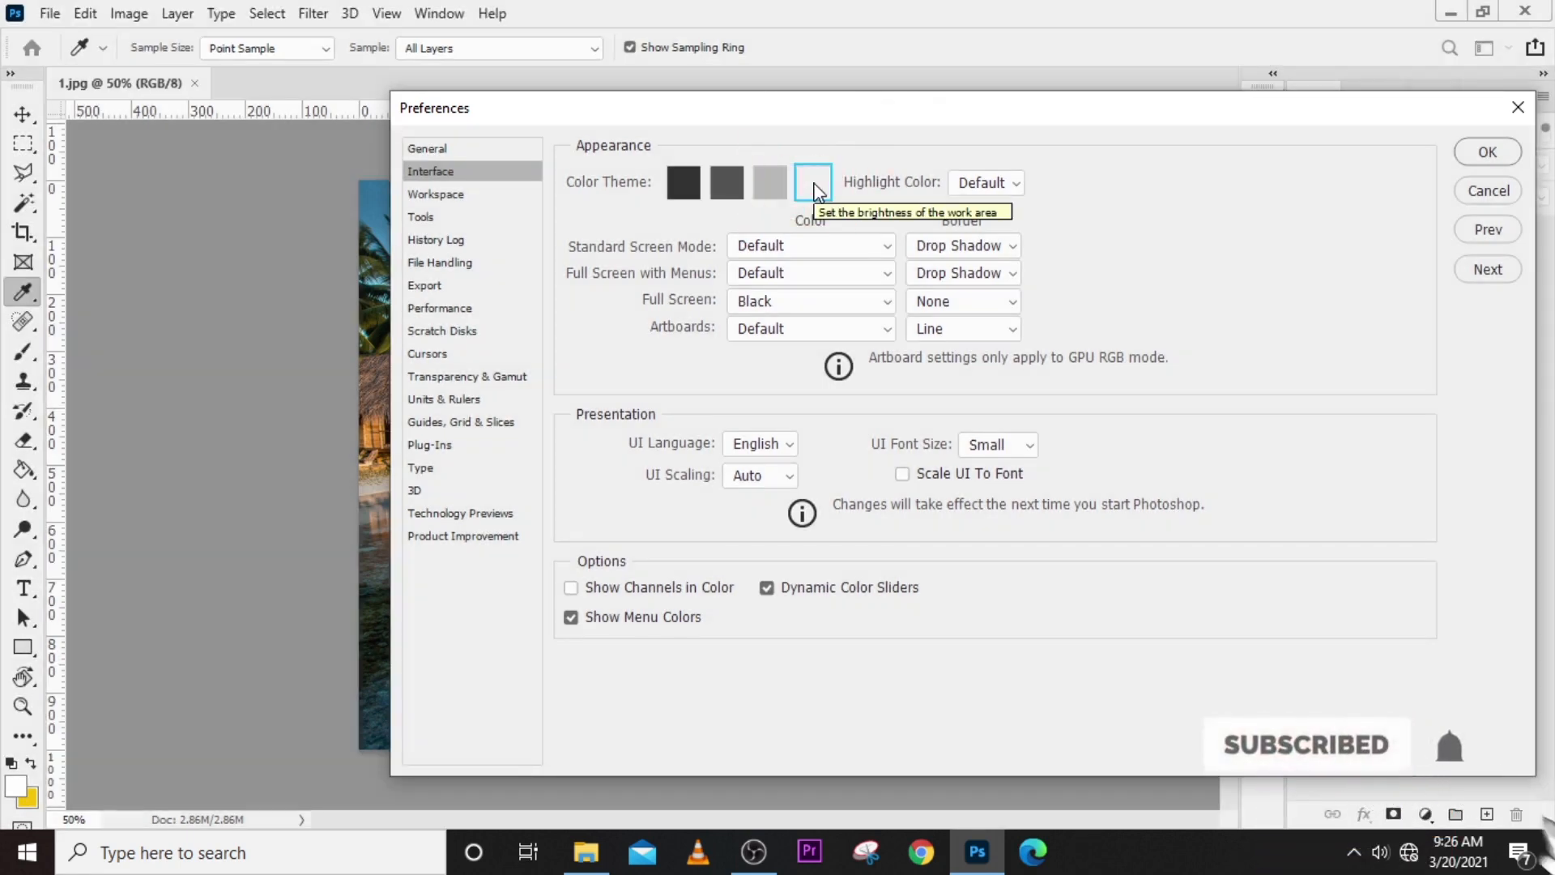
{"action": "left_click", "coordinate": [1011, 184]}
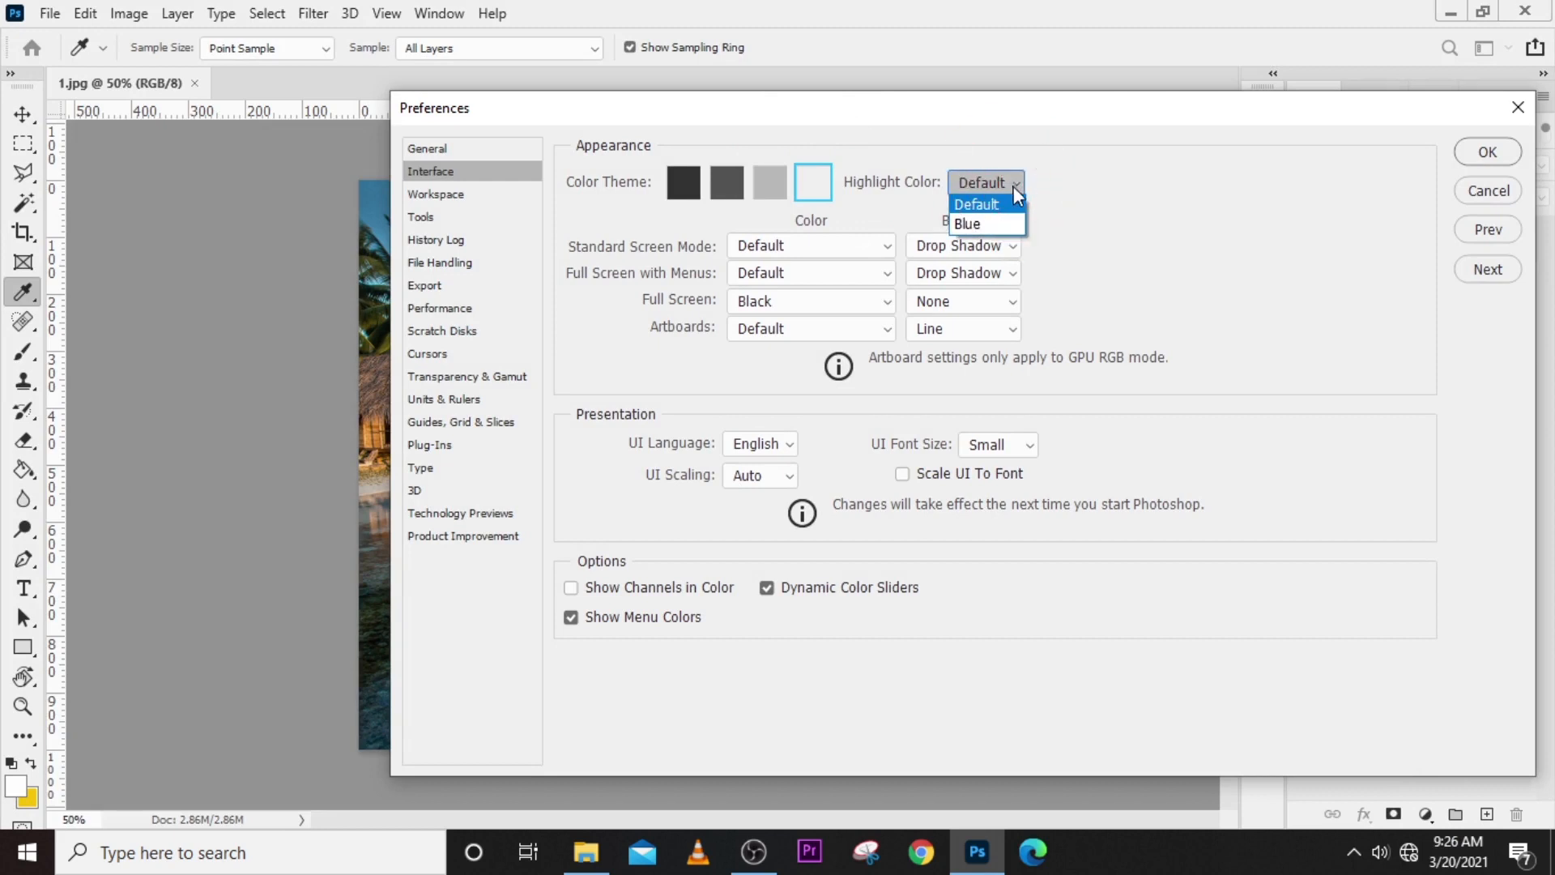
{"action": "left_click", "coordinate": [1041, 141]}
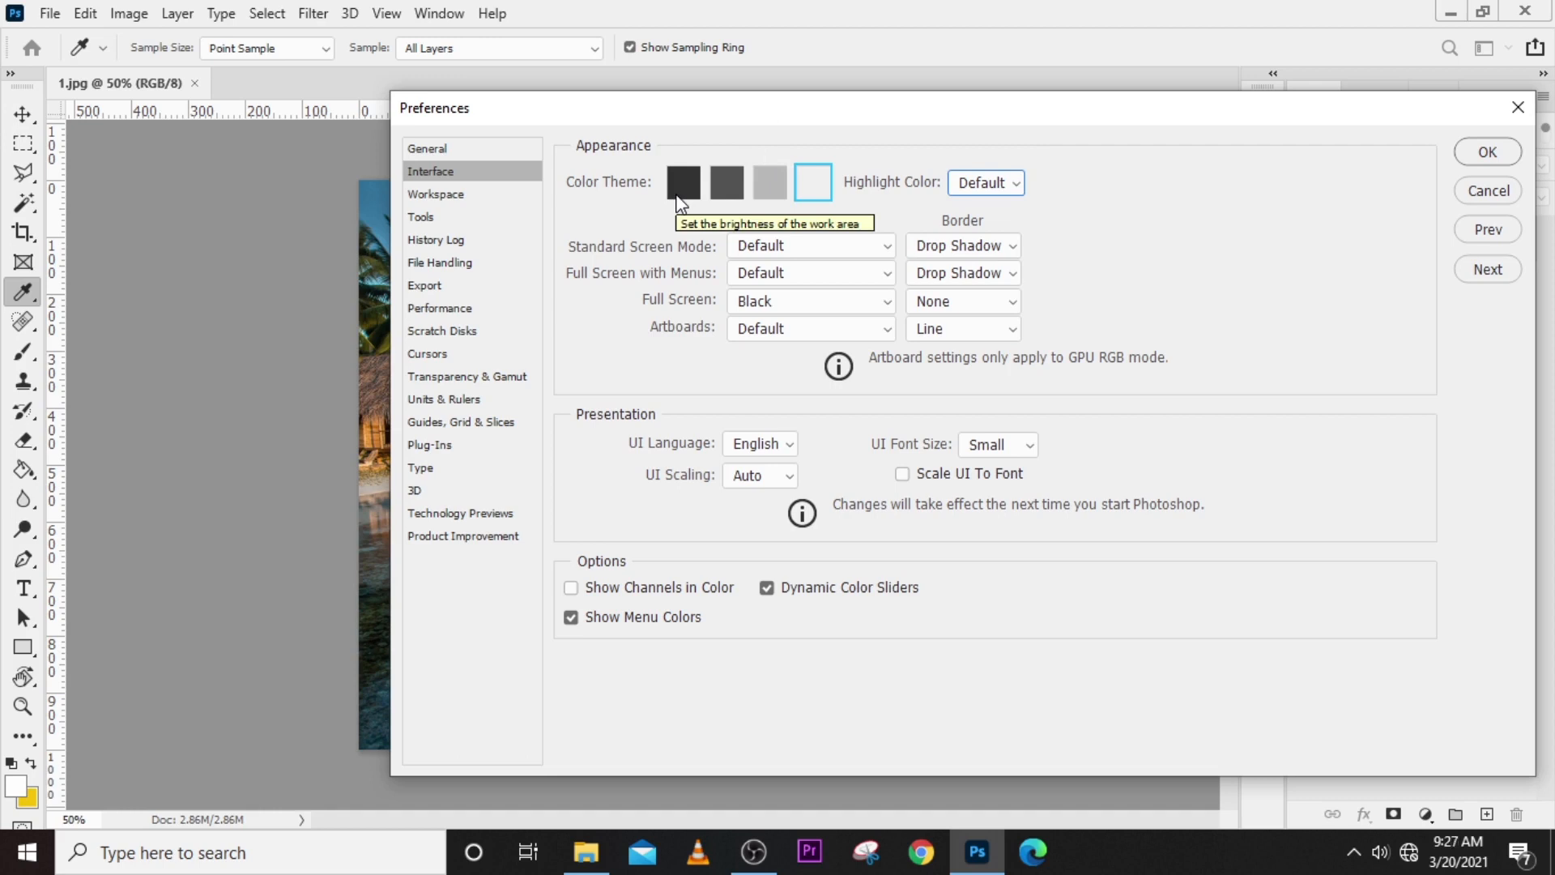
{"action": "left_click", "coordinate": [732, 187]}
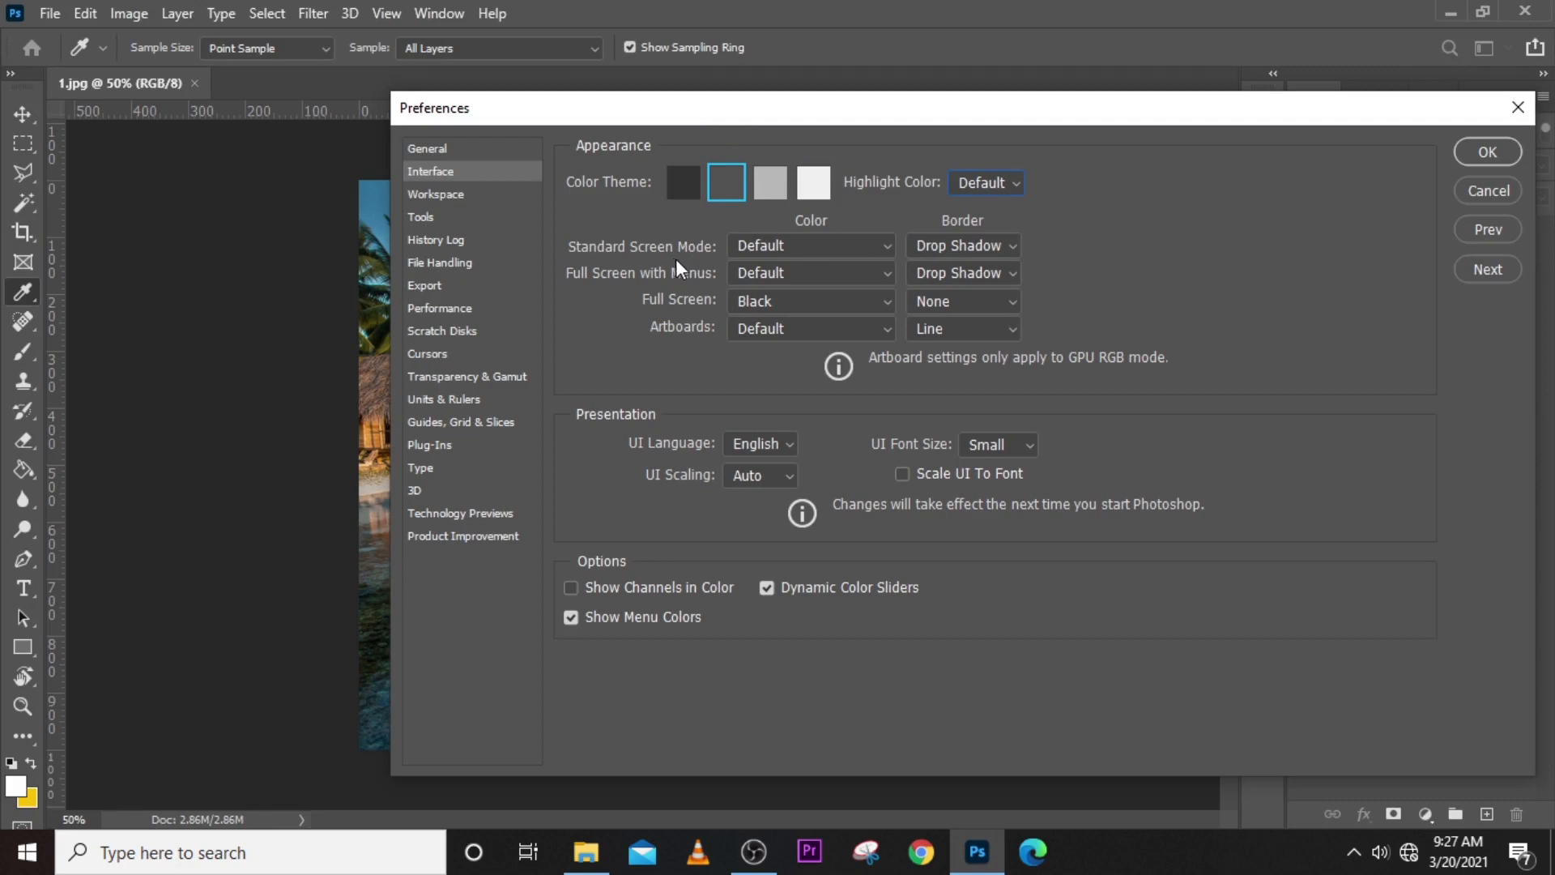
- Try Black and Dark Gray as the Standard Screen Mode color, moving the preferences window to reveal the canvas surroundings
{"action": "left_click", "coordinate": [782, 245]}
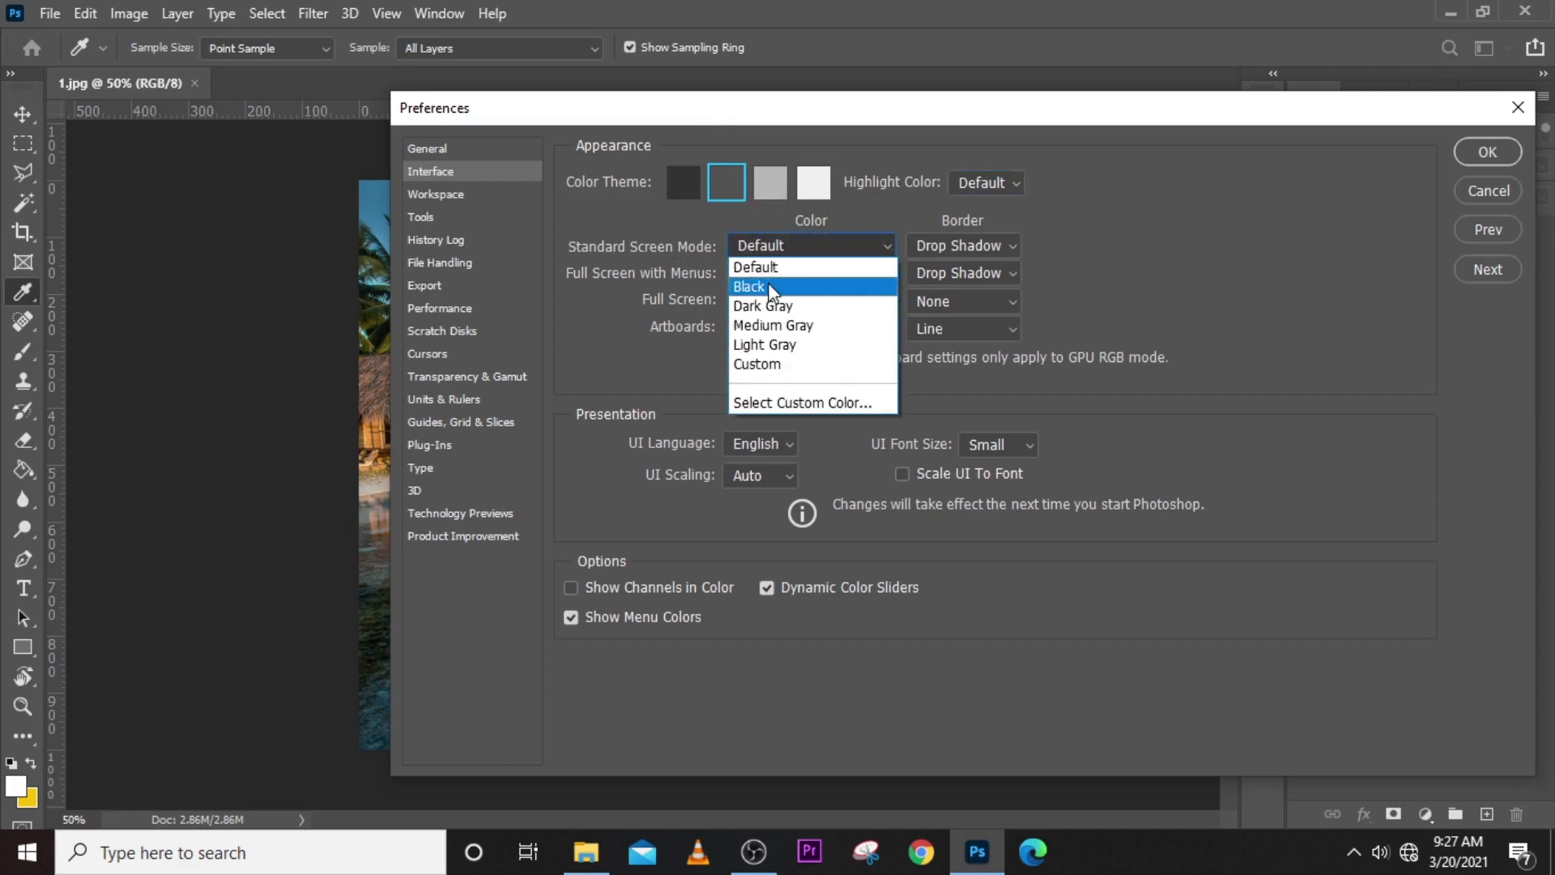
{"action": "left_click", "coordinate": [770, 288]}
{"action": "left_click", "coordinate": [774, 248]}
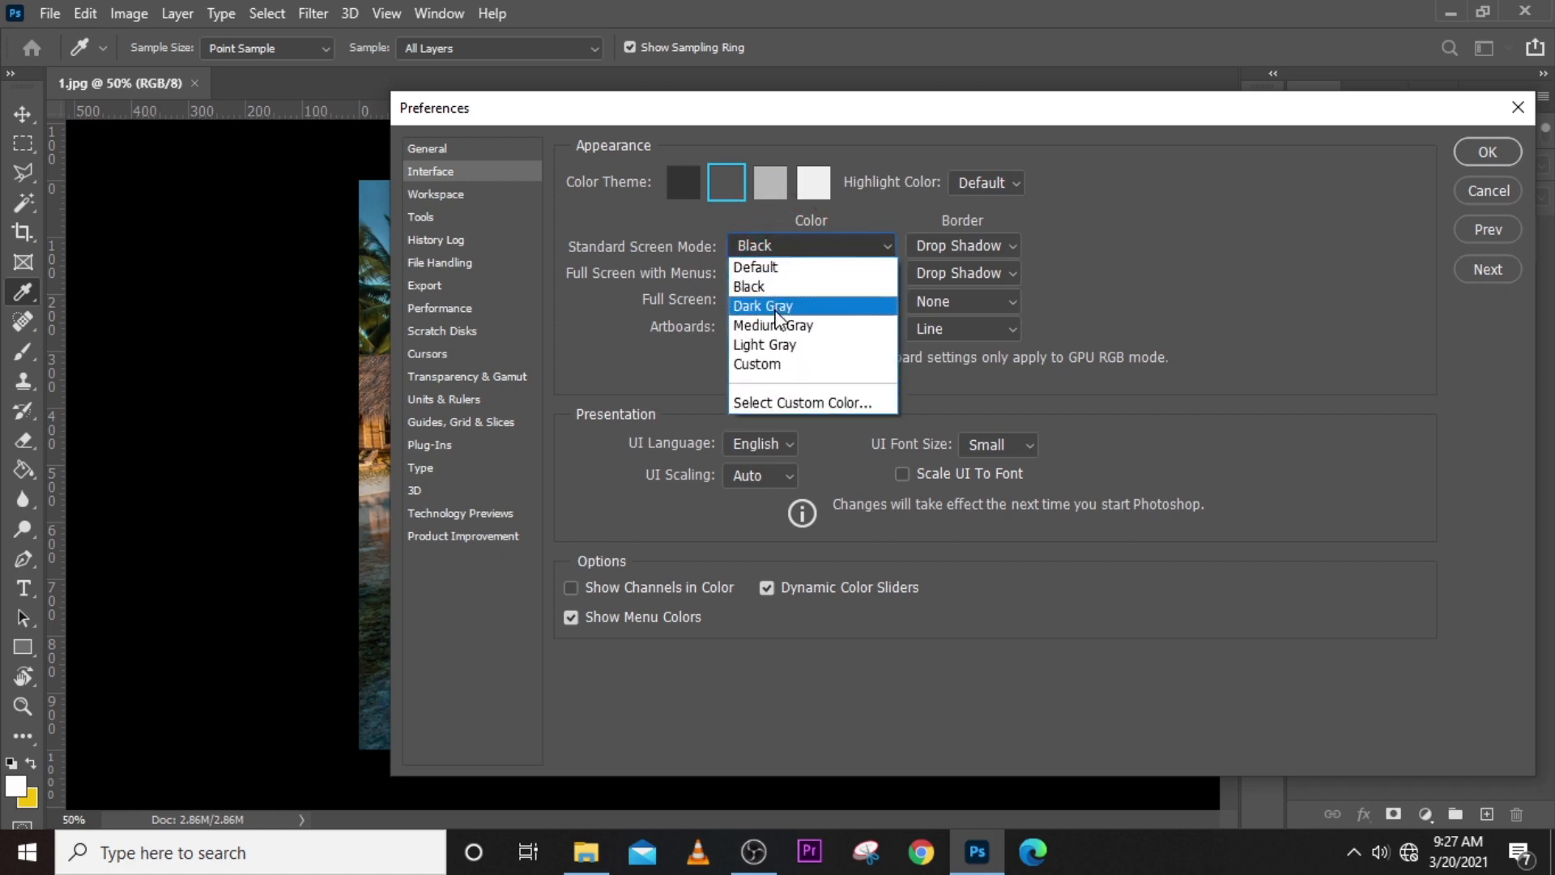
{"action": "left_click", "coordinate": [775, 308]}
{"action": "left_click_drag", "start_coordinate": [728, 108], "coordinate": [1032, 88]}
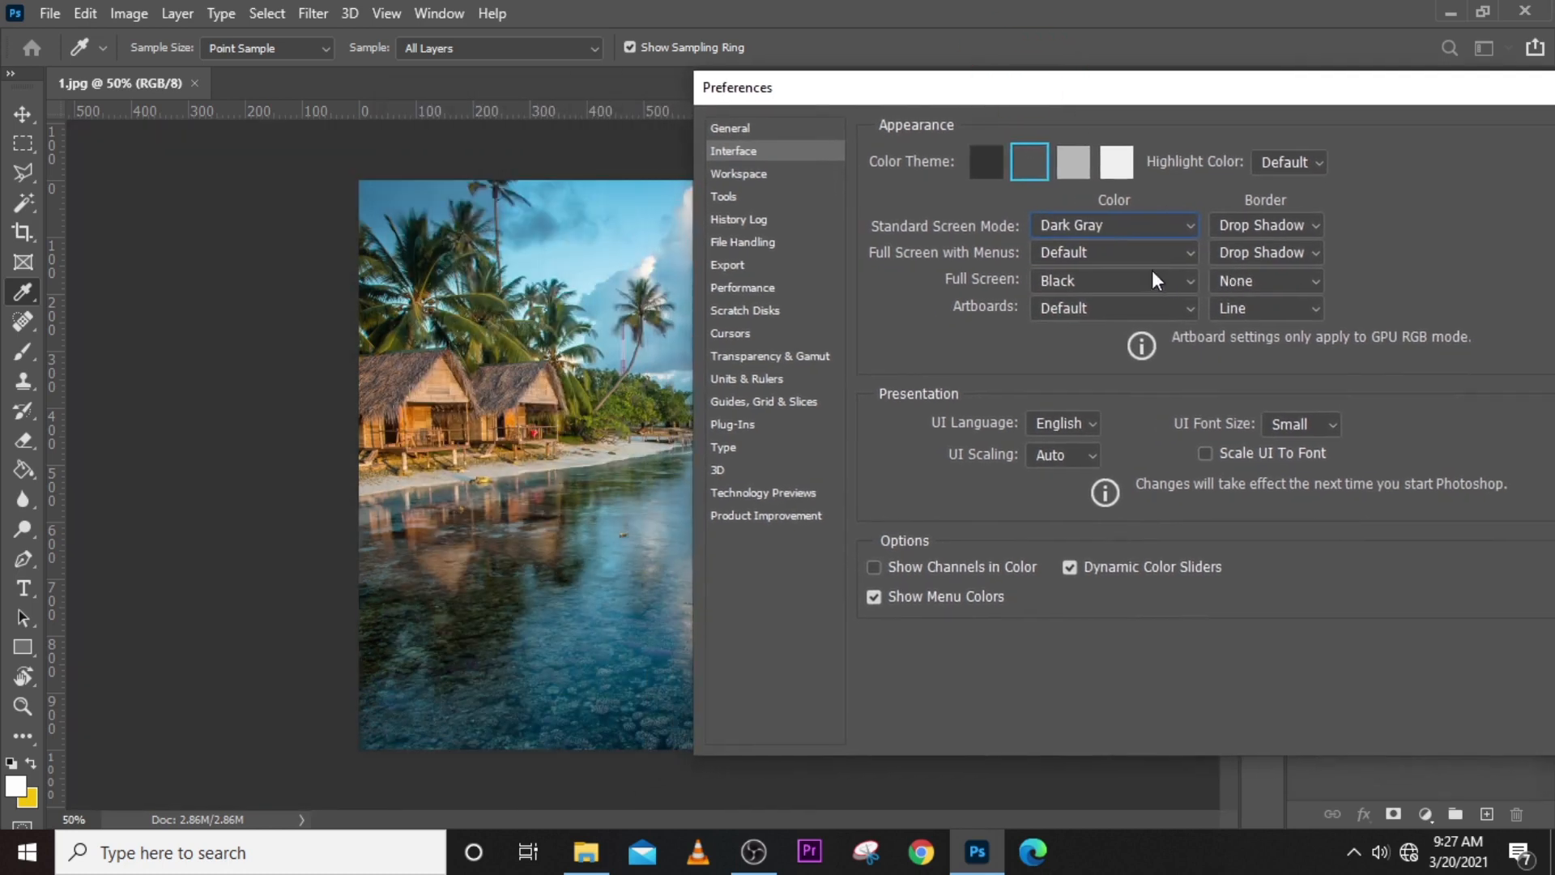
- Try Medium Gray and Light Gray as the Standard Screen Mode color and return it to Default
{"action": "left_click", "coordinate": [1121, 252]}
{"action": "left_click", "coordinate": [1110, 275]}
{"action": "left_click", "coordinate": [1091, 223]}
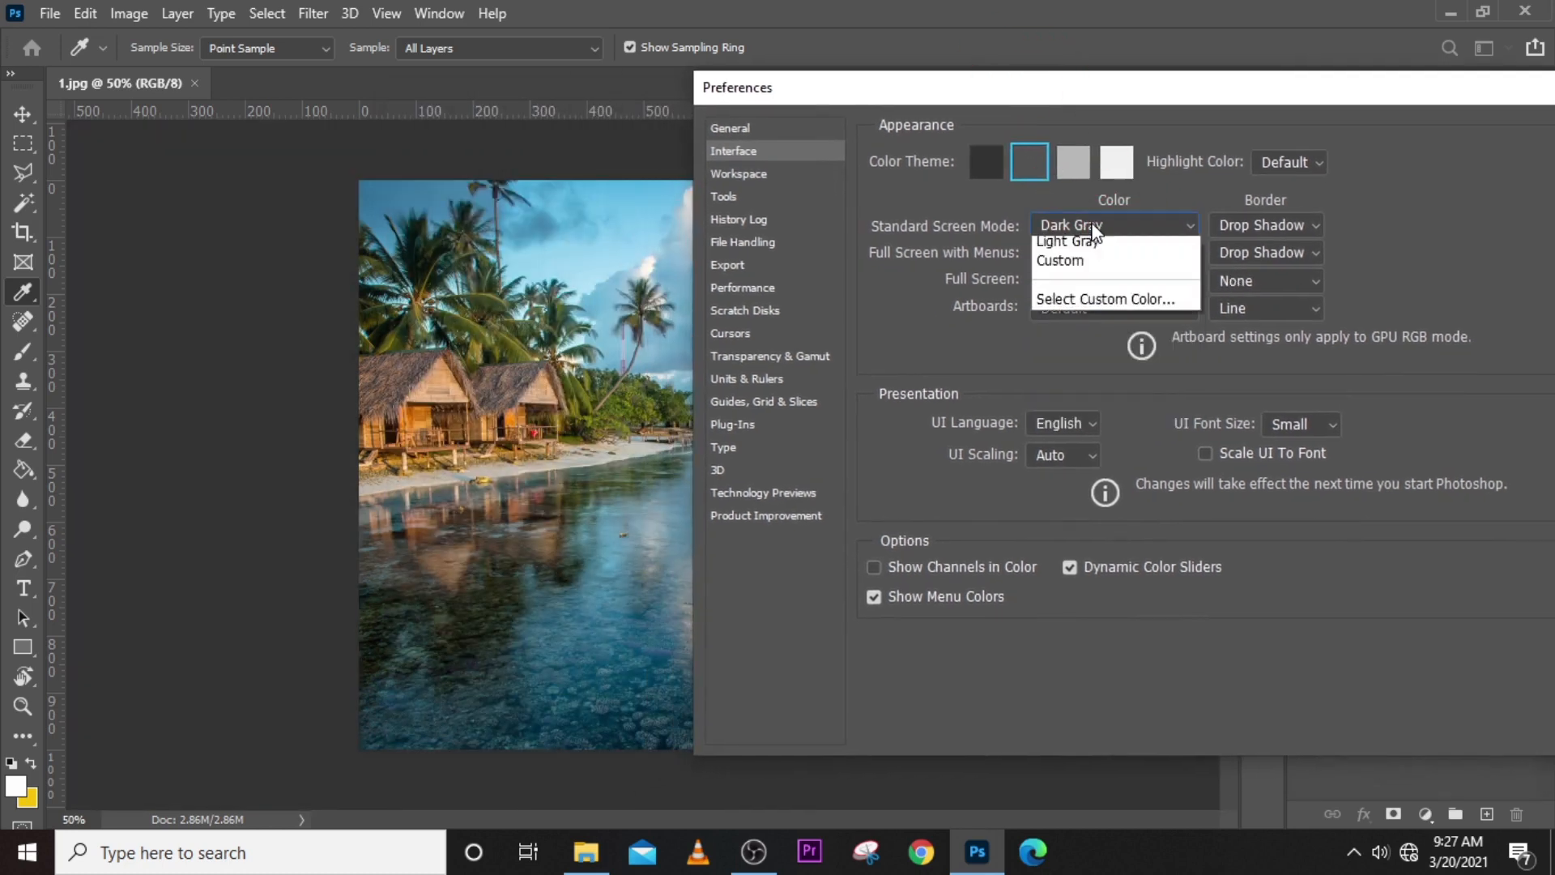
{"action": "left_click", "coordinate": [1062, 300]}
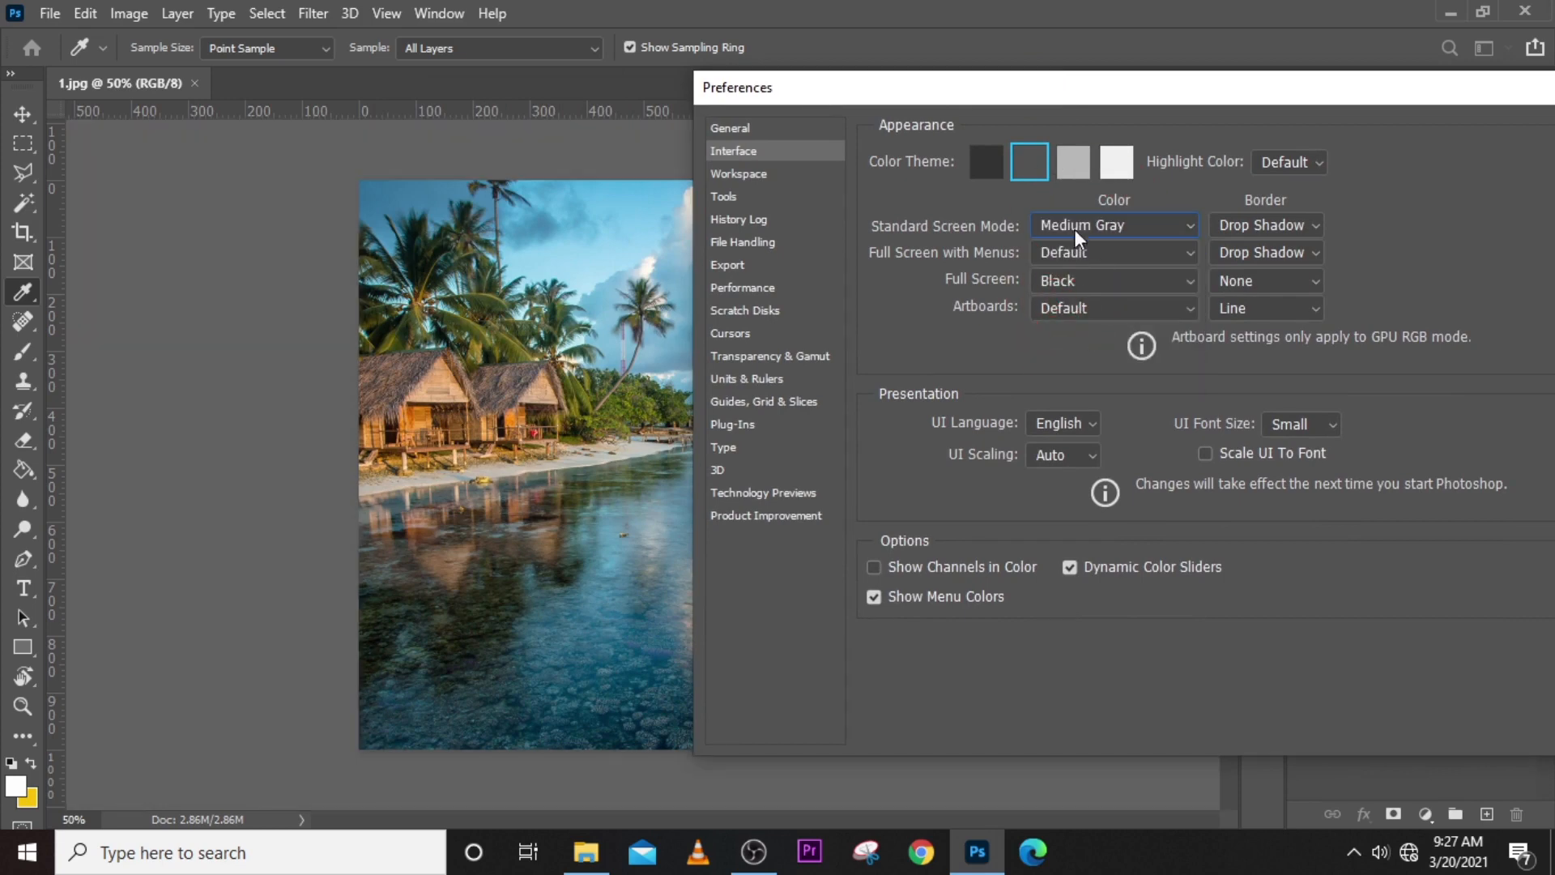
{"action": "left_click", "coordinate": [1076, 230]}
{"action": "left_click", "coordinate": [1066, 324]}
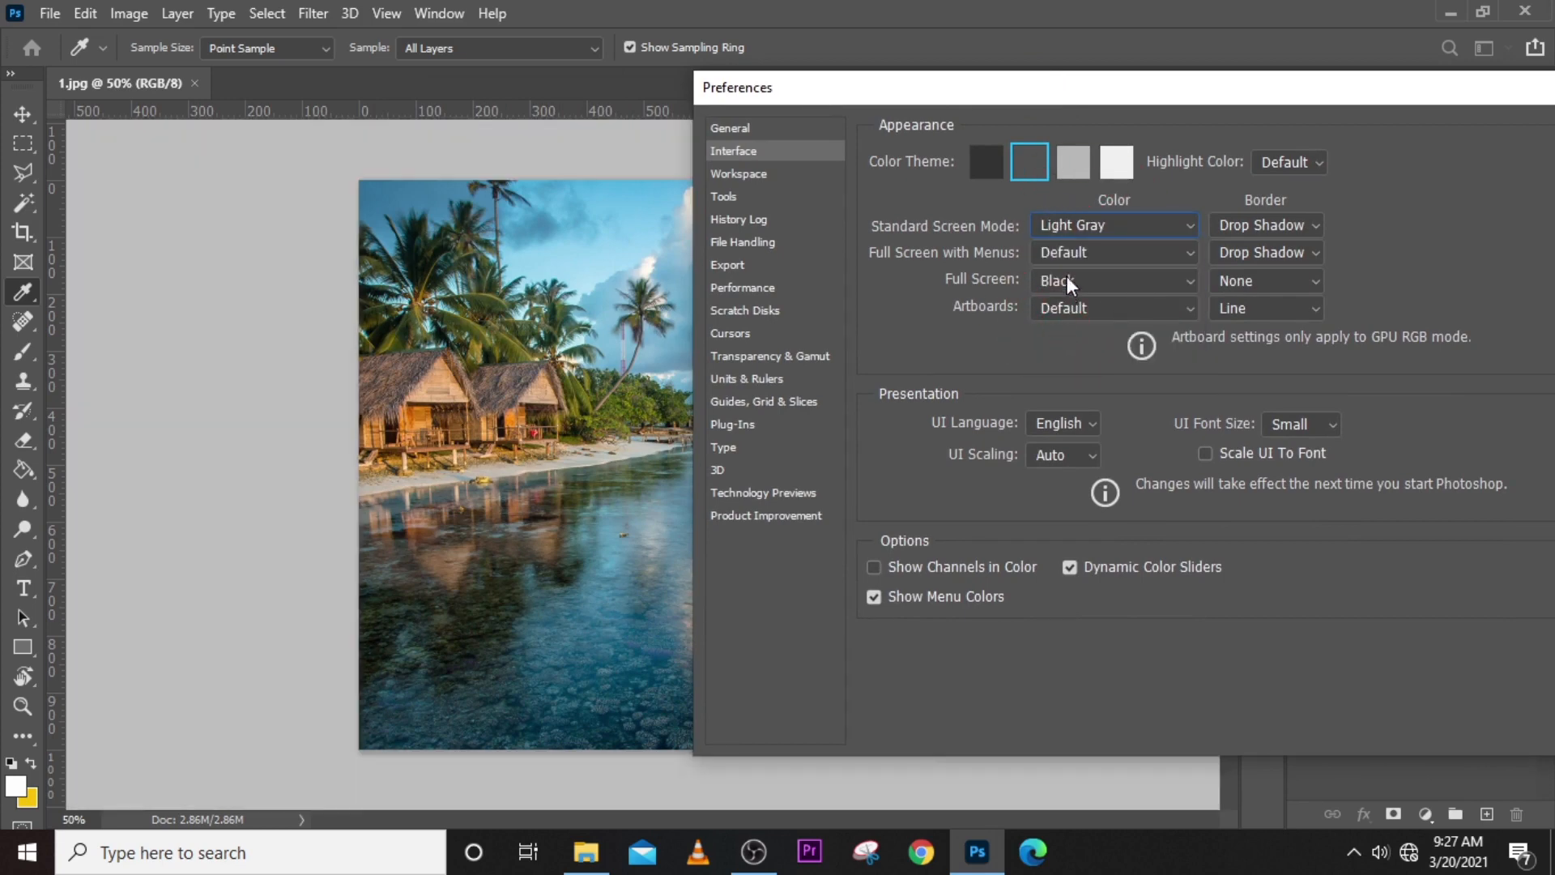
{"action": "left_click", "coordinate": [1084, 222]}
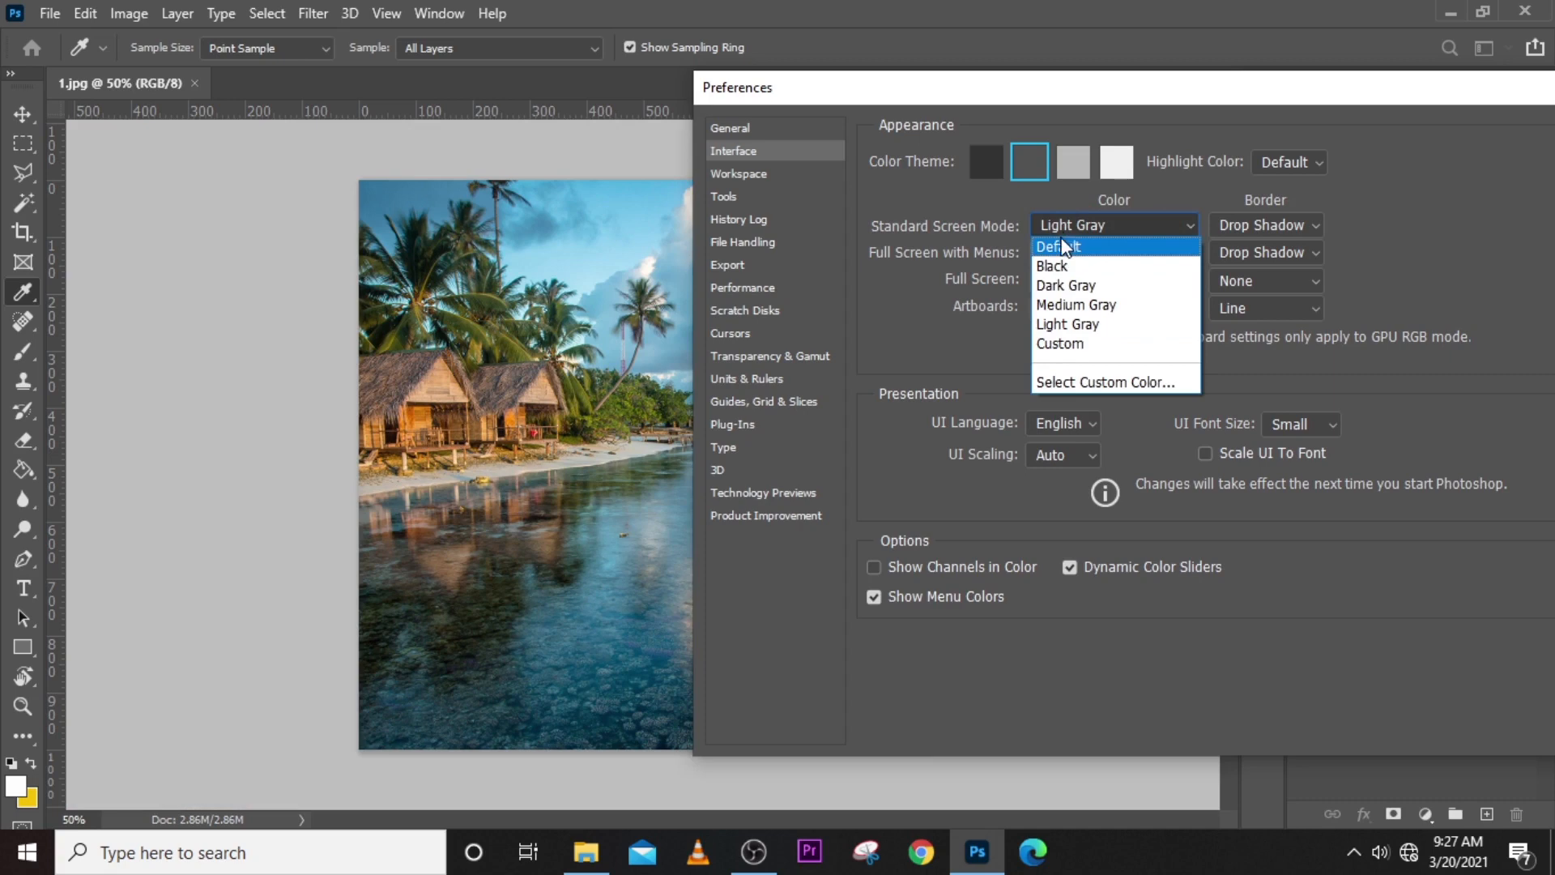
{"action": "left_click", "coordinate": [1061, 247]}
- Set the Standard Screen Mode color to Black, and replace it with a custom red
{"action": "left_click", "coordinate": [1072, 225]}
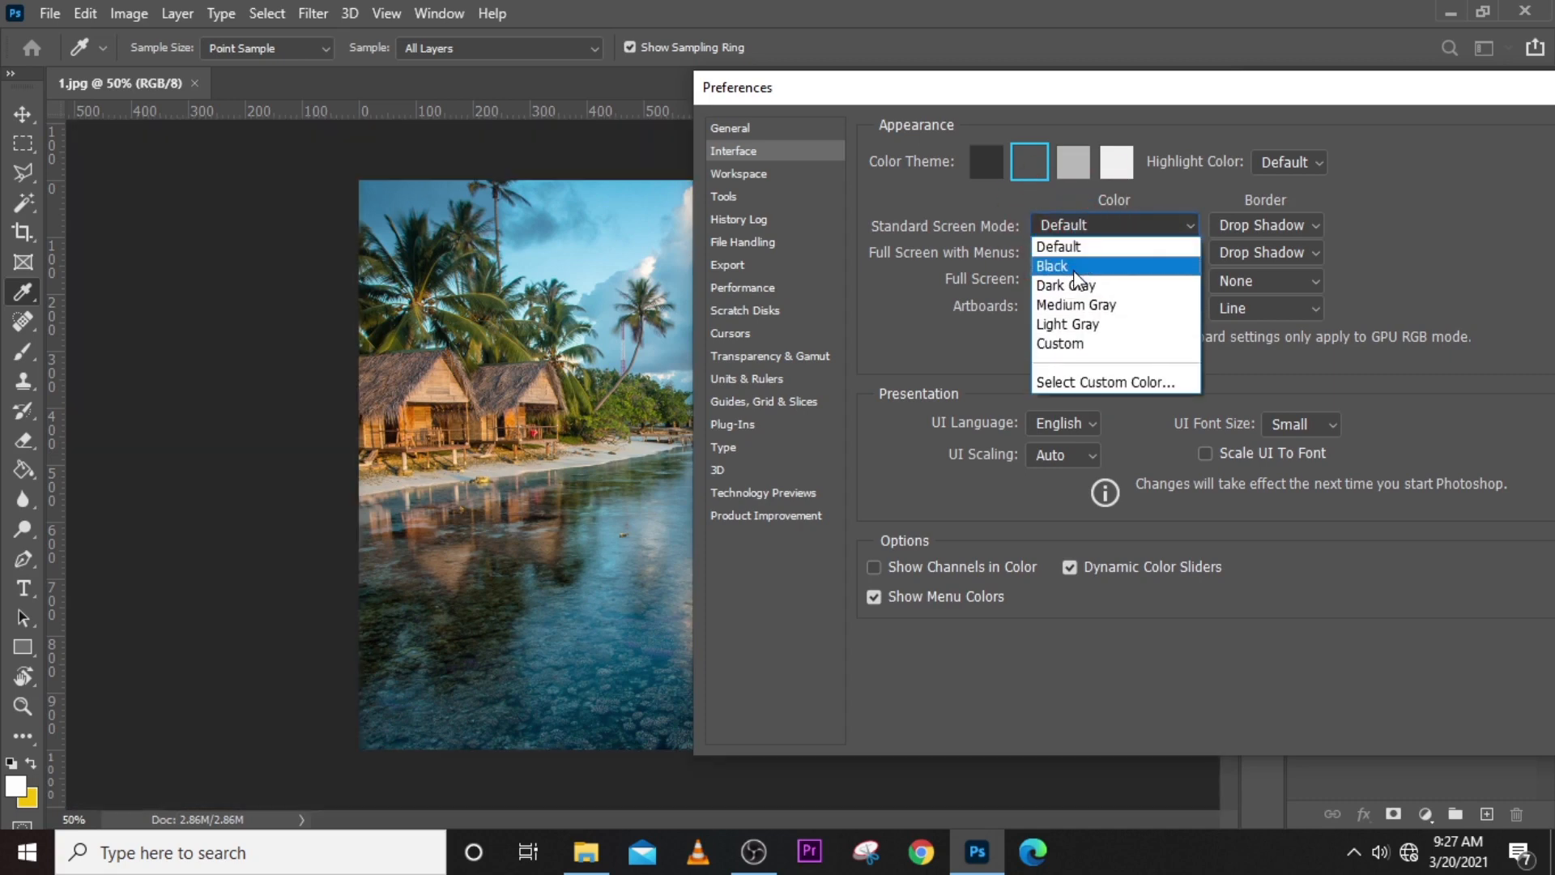
{"action": "left_click", "coordinate": [1073, 270]}
{"action": "left_click", "coordinate": [1088, 226]}
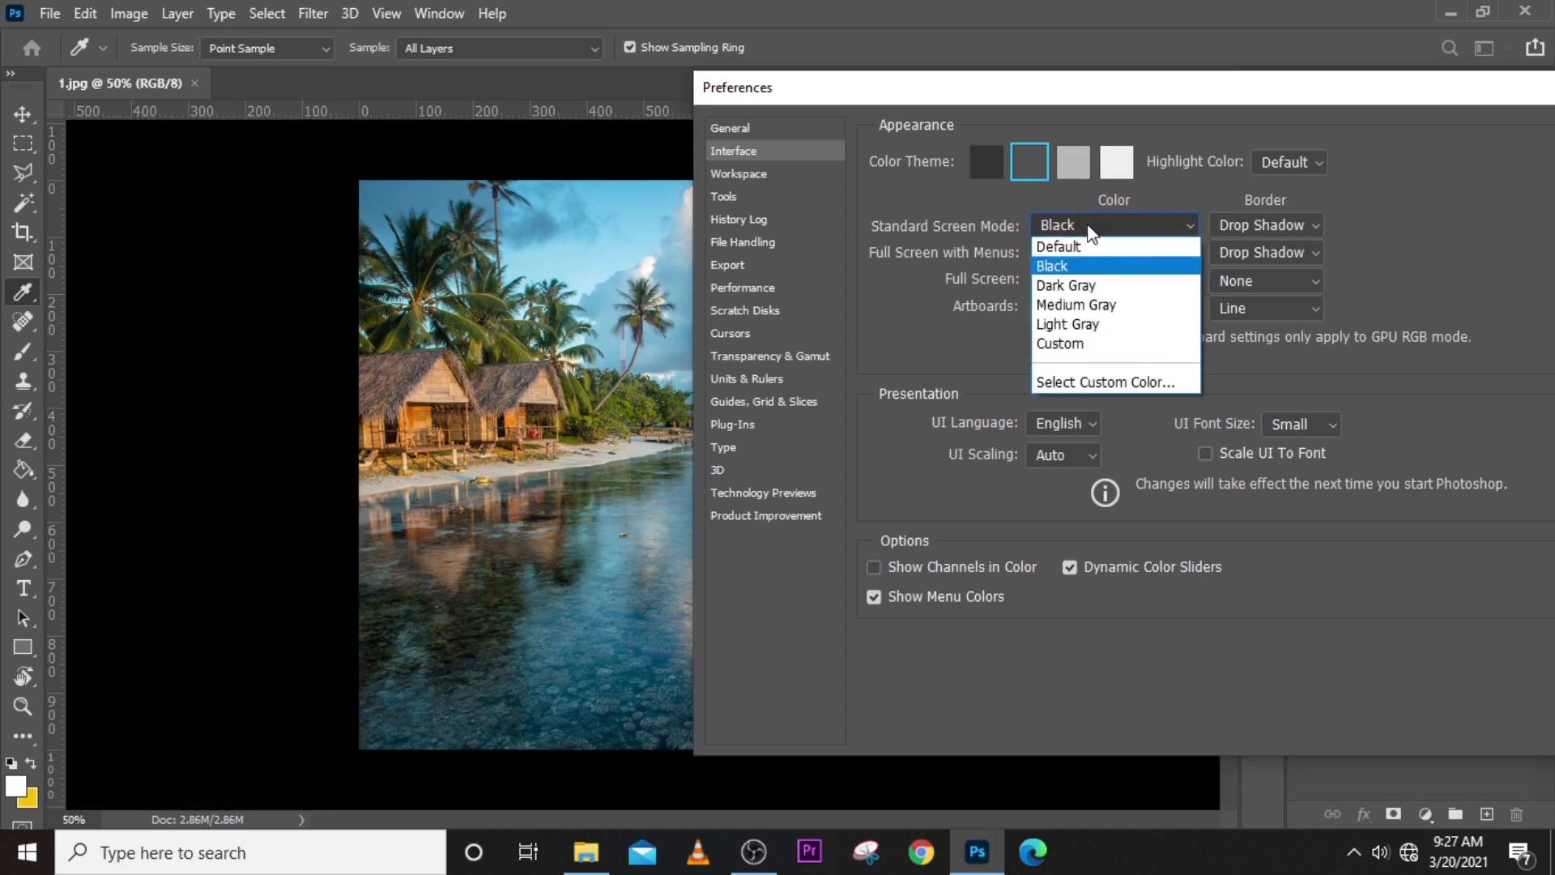
{"action": "left_click", "coordinate": [1126, 381]}
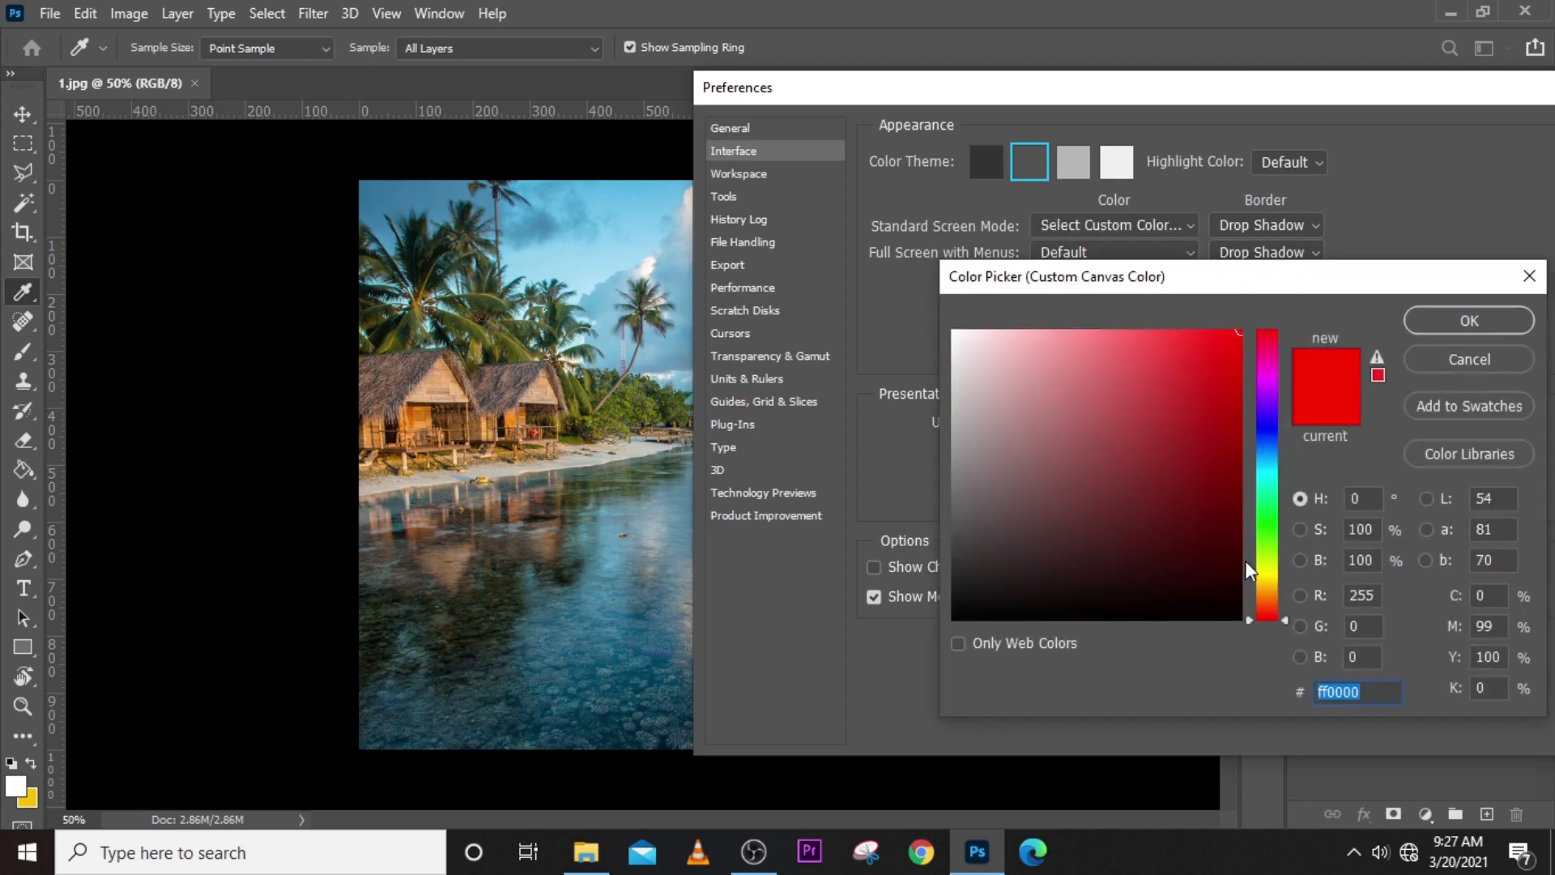
{"action": "left_click_drag", "start_coordinate": [1266, 614], "coordinate": [1268, 628]}
{"action": "left_click", "coordinate": [1500, 323]}
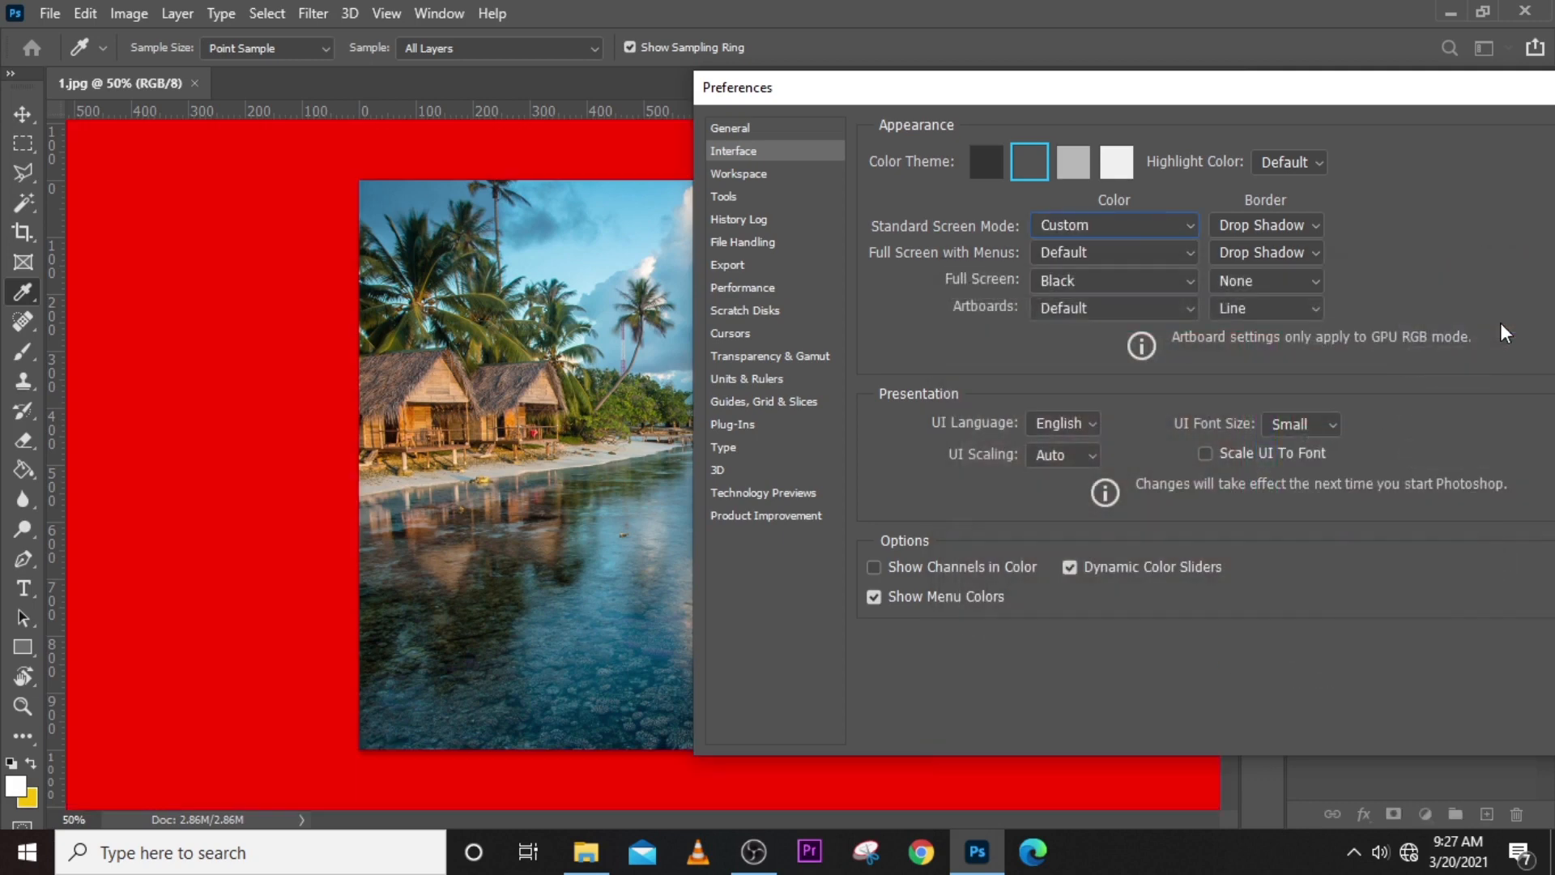
- Reset the Standard Screen Mode color to Default and reposition the preferences window so it is fully visible
{"action": "left_click_drag", "start_coordinate": [1417, 93], "coordinate": [1187, 44]}
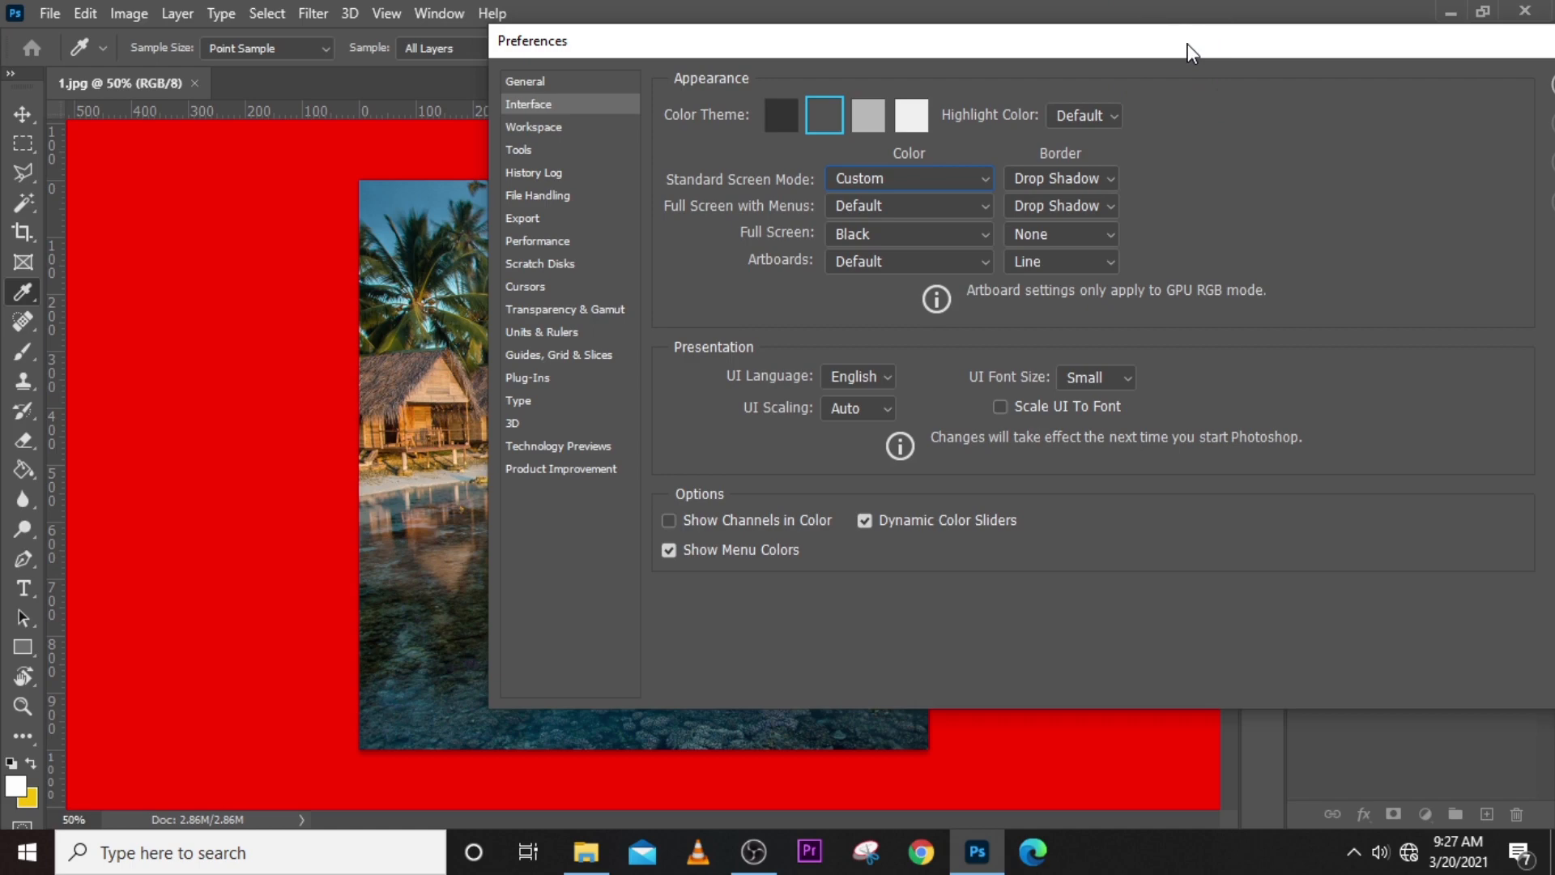
{"action": "left_click_drag", "start_coordinate": [1188, 44], "coordinate": [1222, 61]}
{"action": "left_click", "coordinate": [1012, 197]}
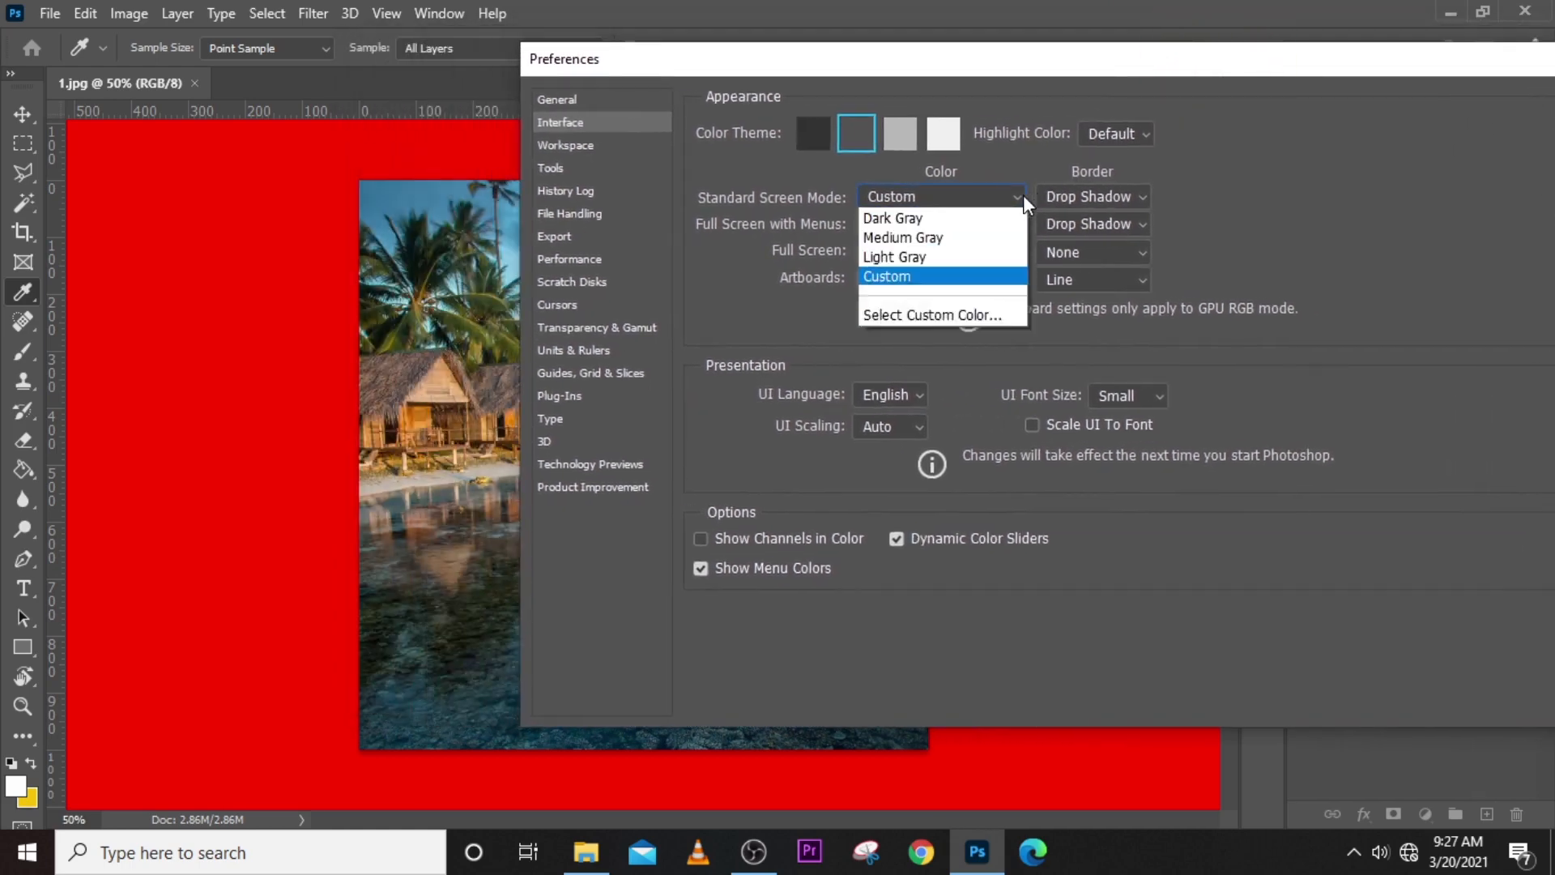
{"action": "left_click", "coordinate": [897, 221]}
{"action": "left_click_drag", "start_coordinate": [1022, 63], "coordinate": [881, 79]}
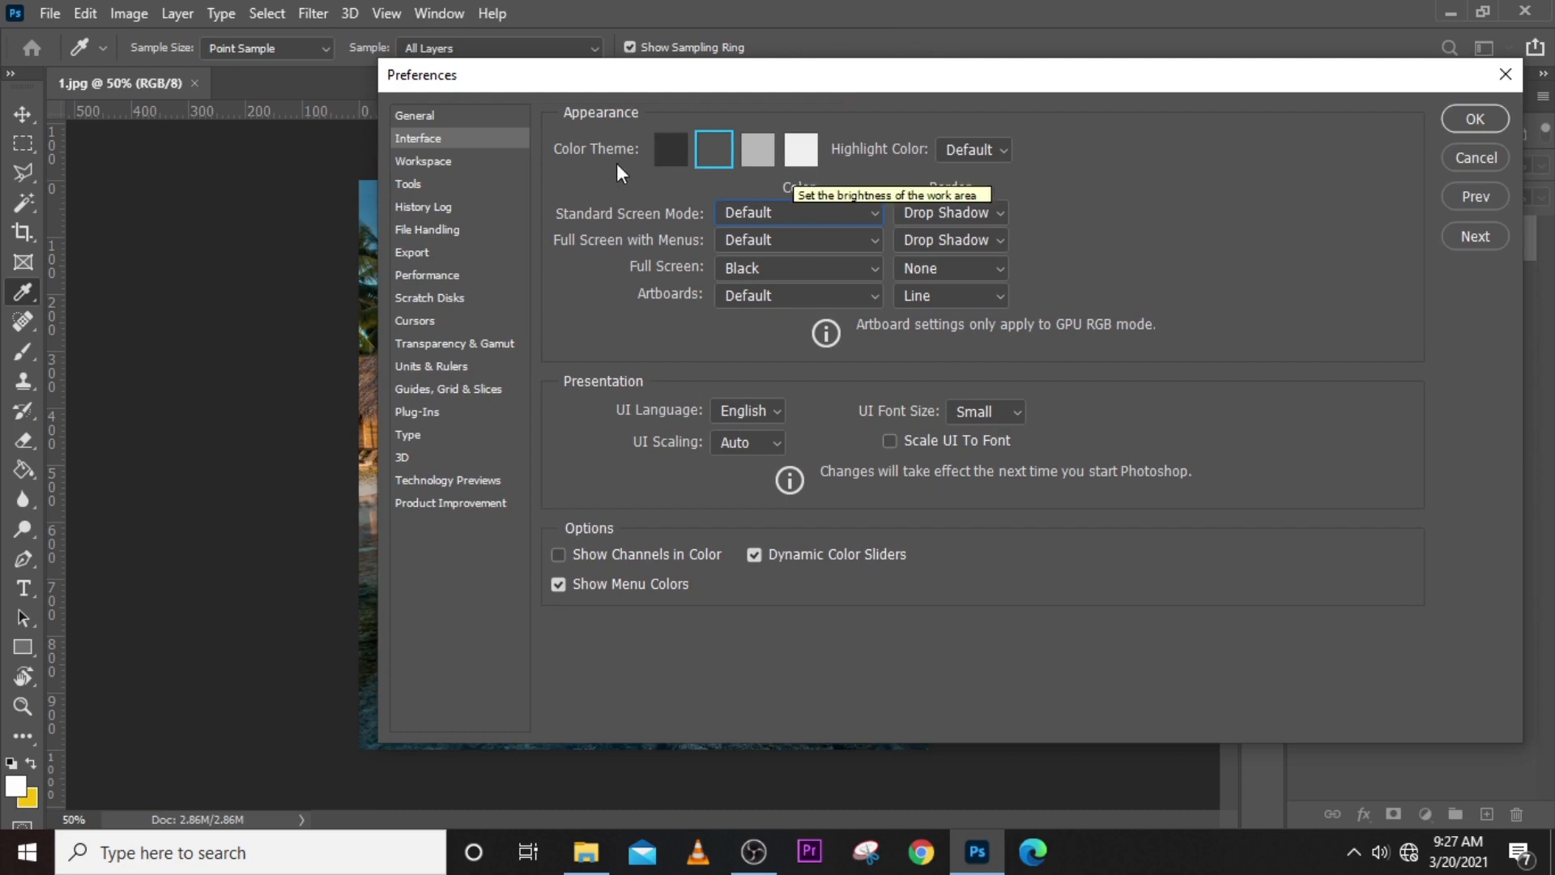
- Review the Advanced Graphics Processor Settings in the Performance preferences and leave them without changes
{"action": "left_click", "coordinate": [440, 277]}
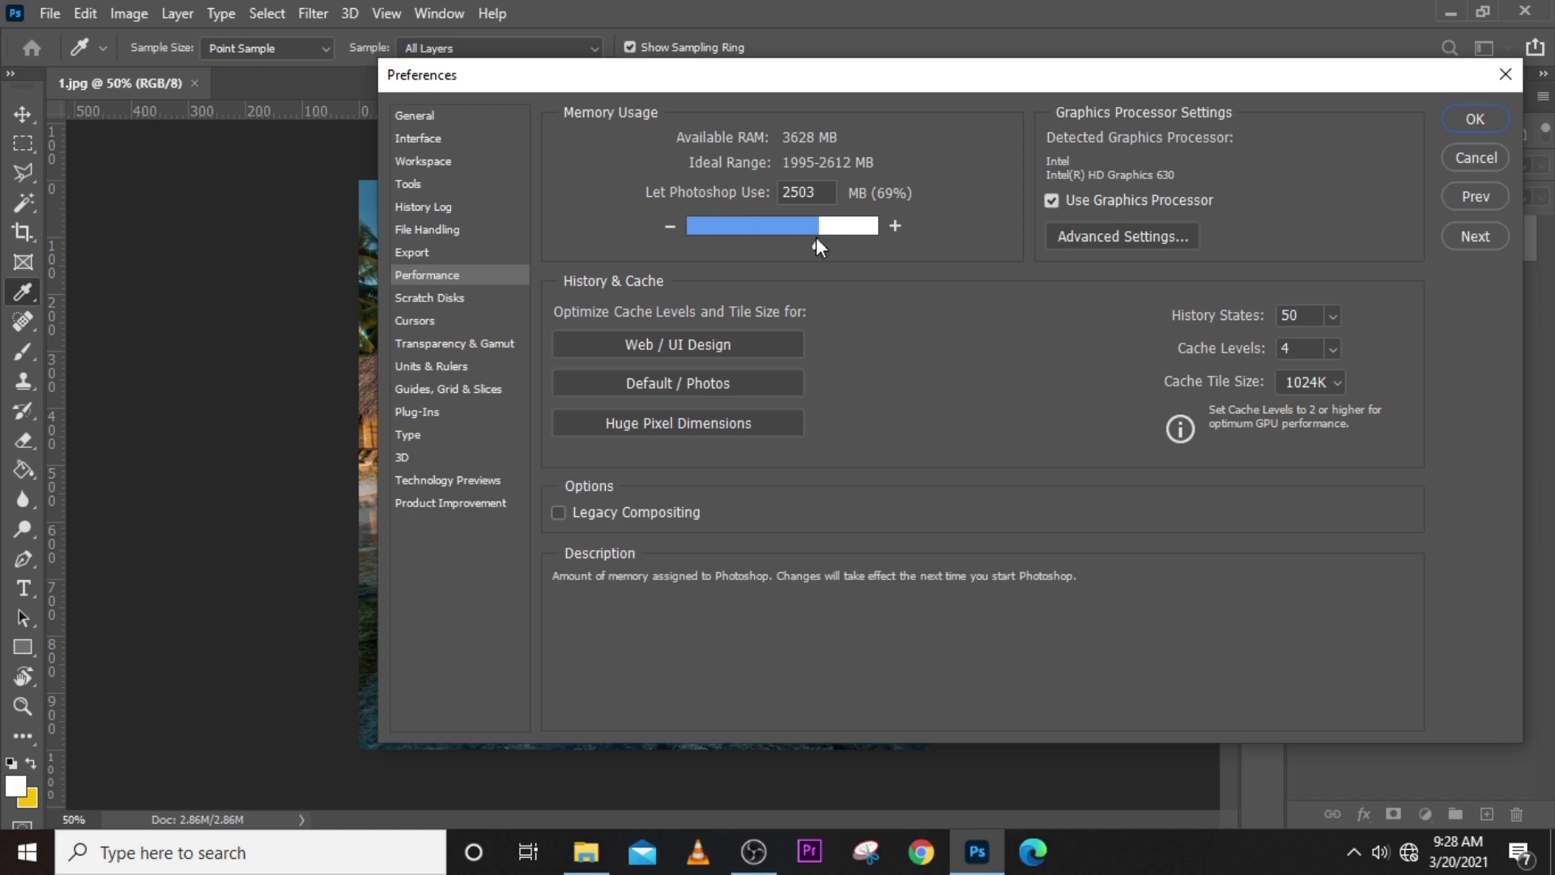
{"action": "left_click", "coordinate": [1081, 237]}
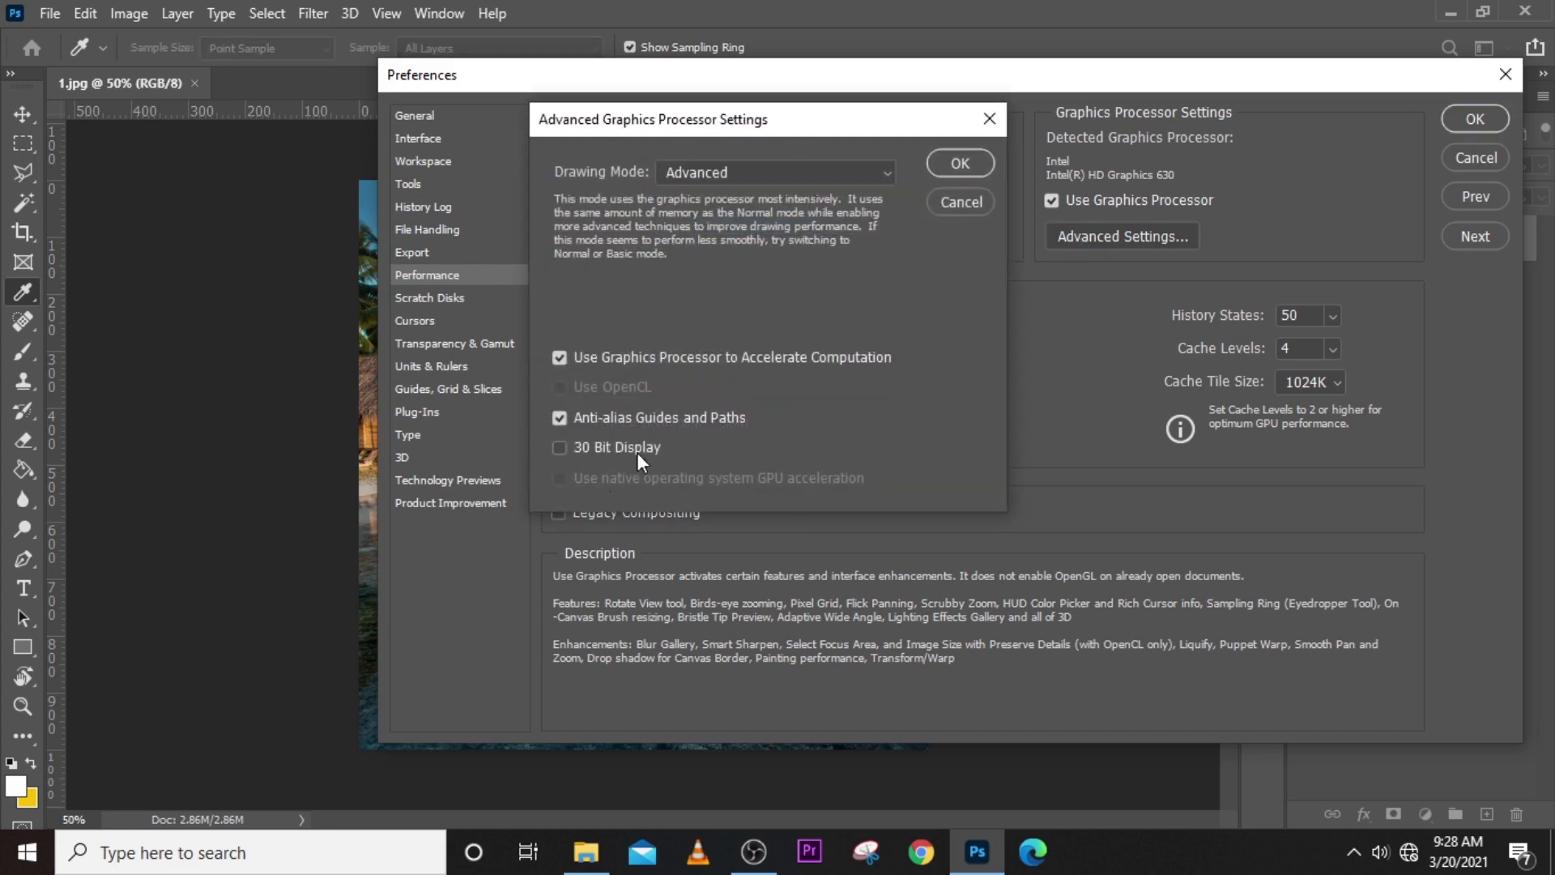
{"action": "left_click", "coordinate": [958, 203]}
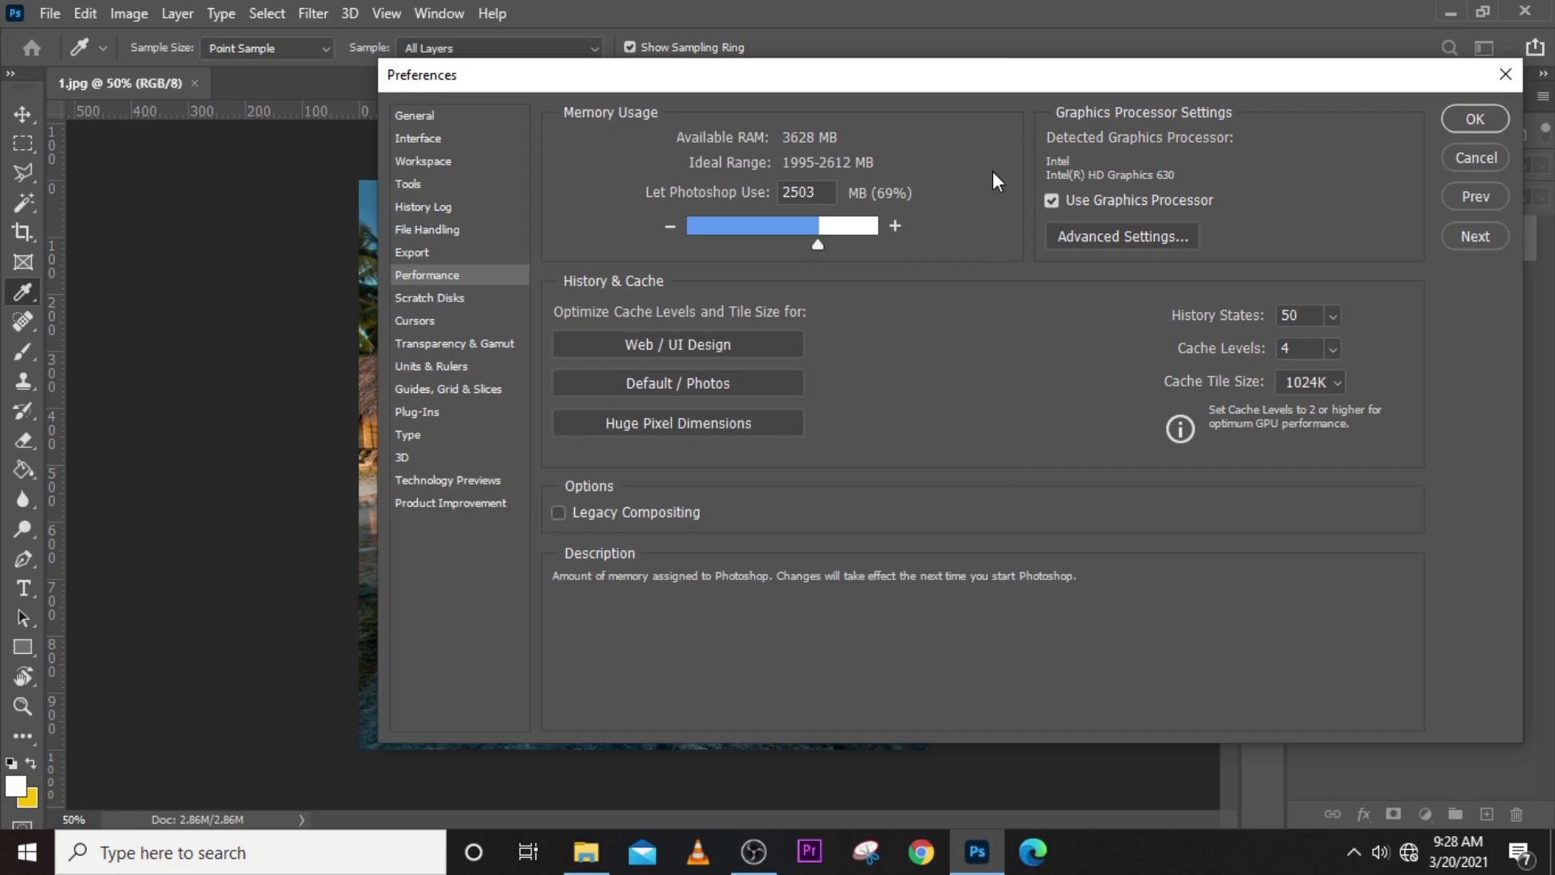
- Set the number of History States to 1000 in the Performance preferences
{"action": "left_click", "coordinate": [1255, 324]}
{"action": "left_click", "coordinate": [1329, 320]}
{"action": "left_click_drag", "start_coordinate": [1325, 344], "coordinate": [1404, 357]}
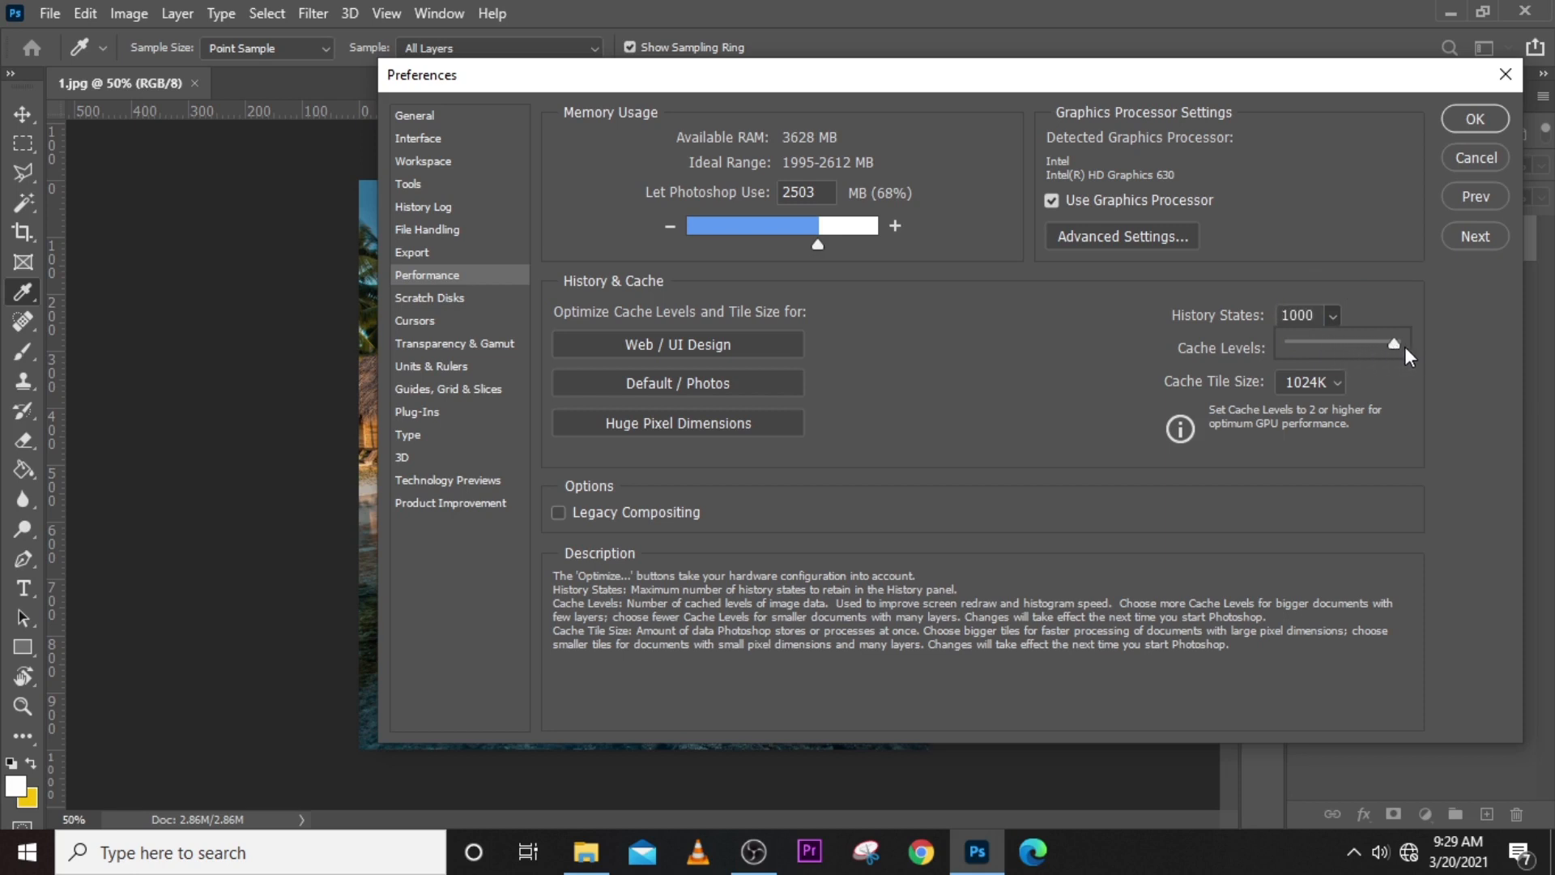
{"action": "left_click", "coordinate": [1299, 315]}
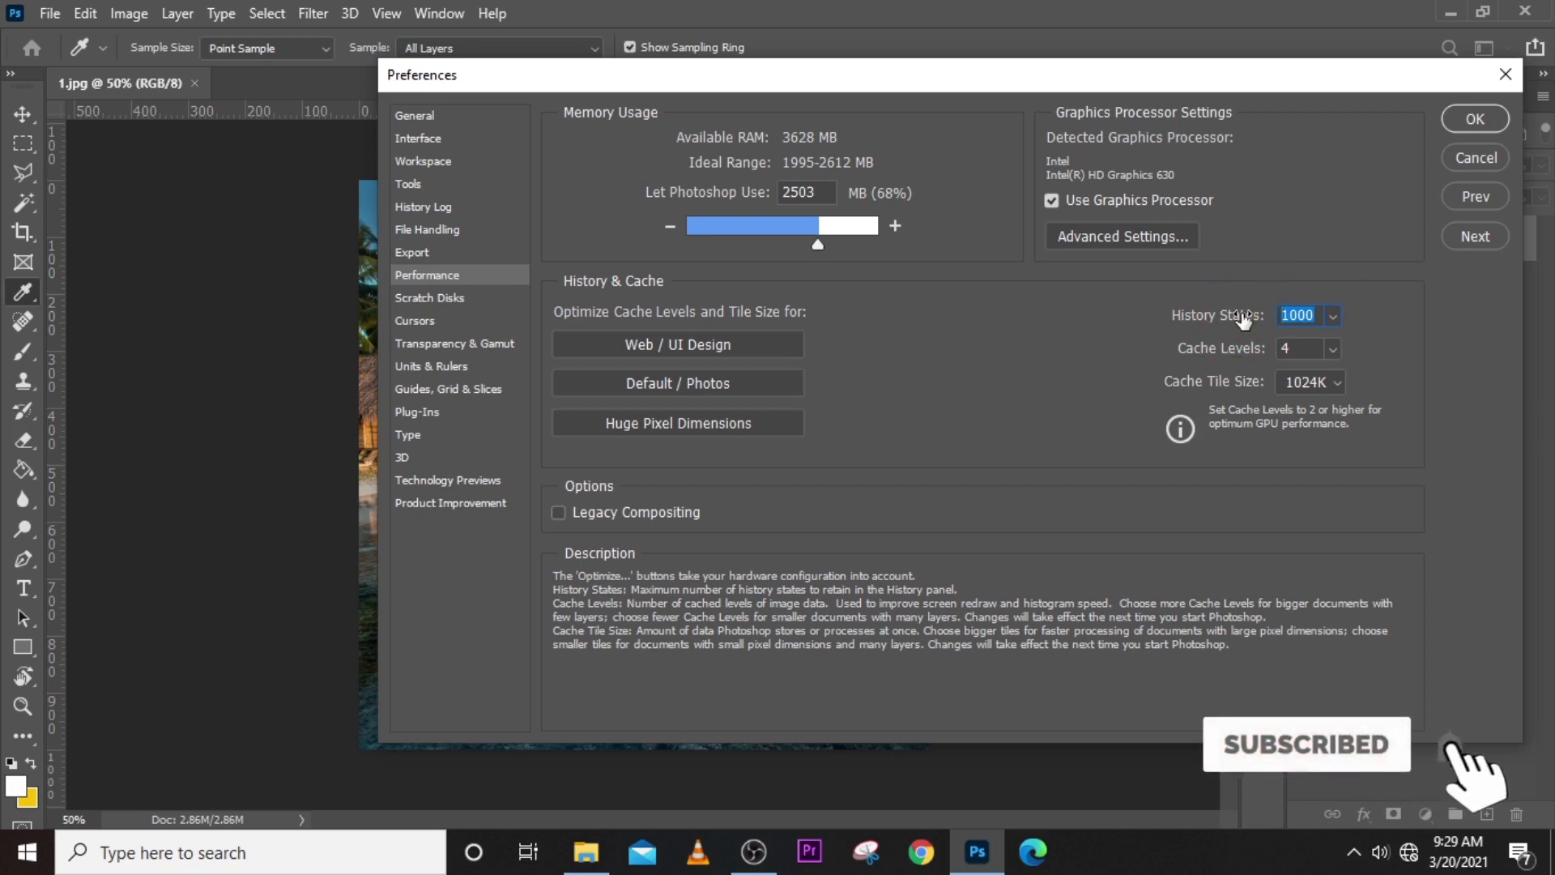
- Set the number of History States to 50 in the Performance preferences
{"action": "type", "text": "50"}
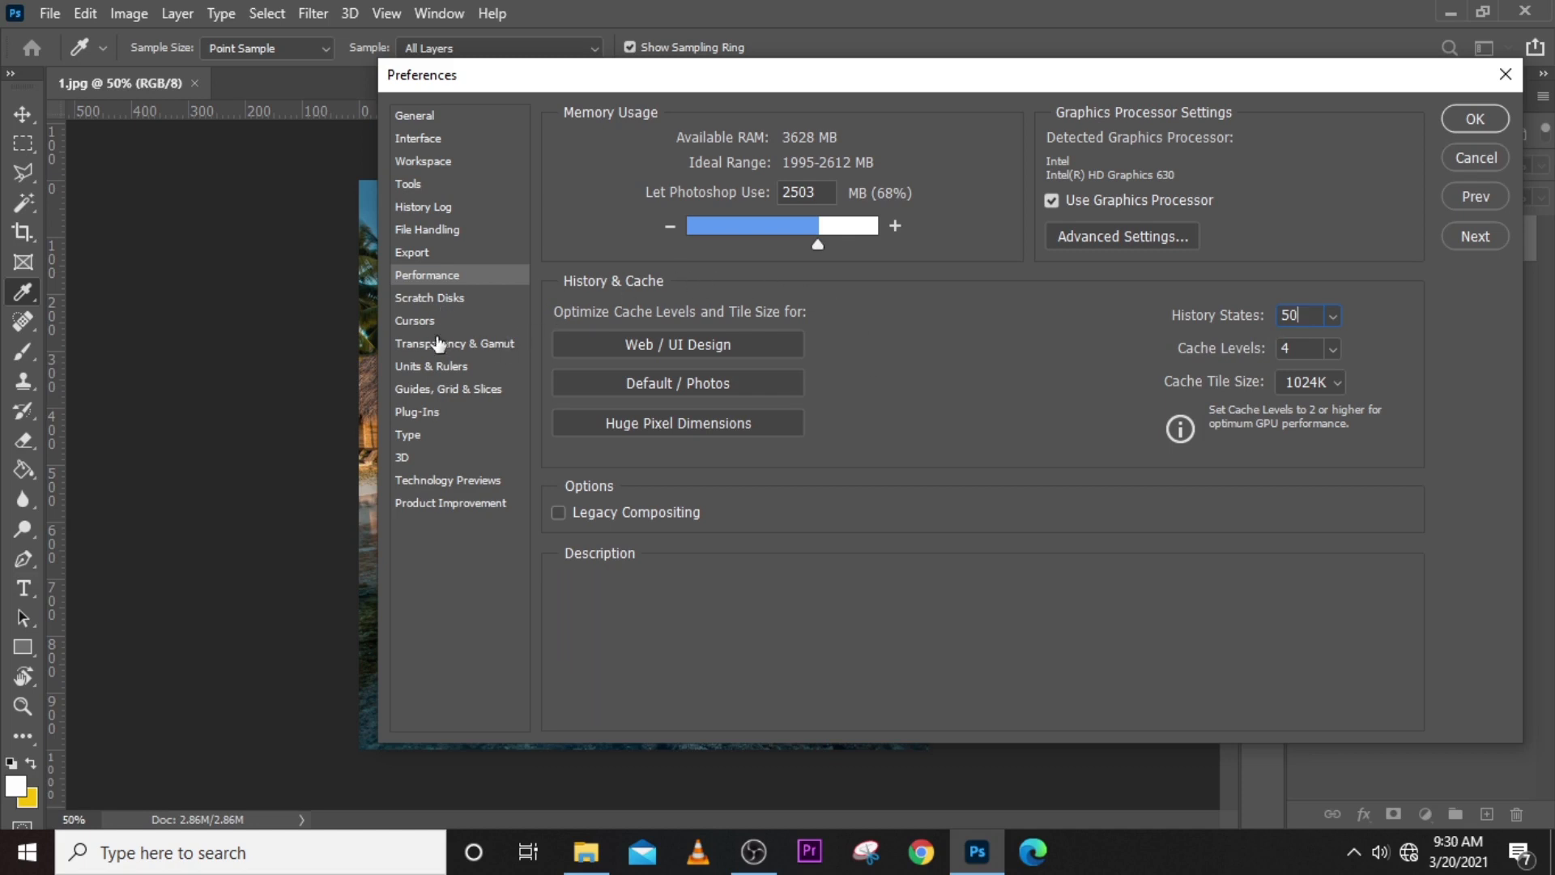
- Try a 5-minute automatic recovery save interval in the File Handling preferences, set it back to 10 minutes, and open the Scratch Disks preferences
{"action": "left_click", "coordinate": [435, 231]}
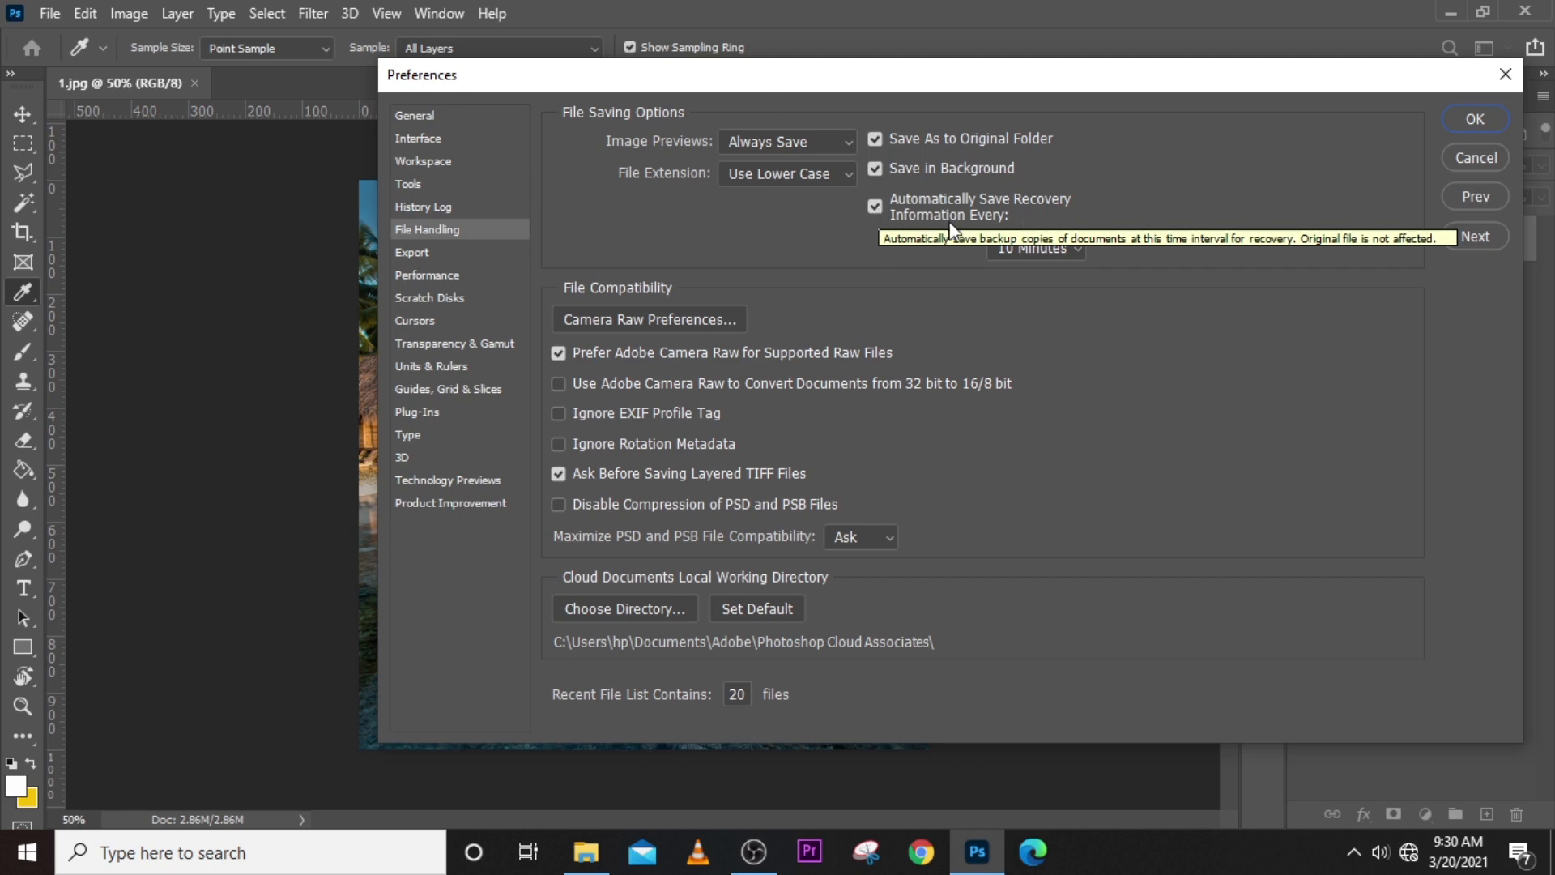
{"action": "left_click", "coordinate": [1033, 248]}
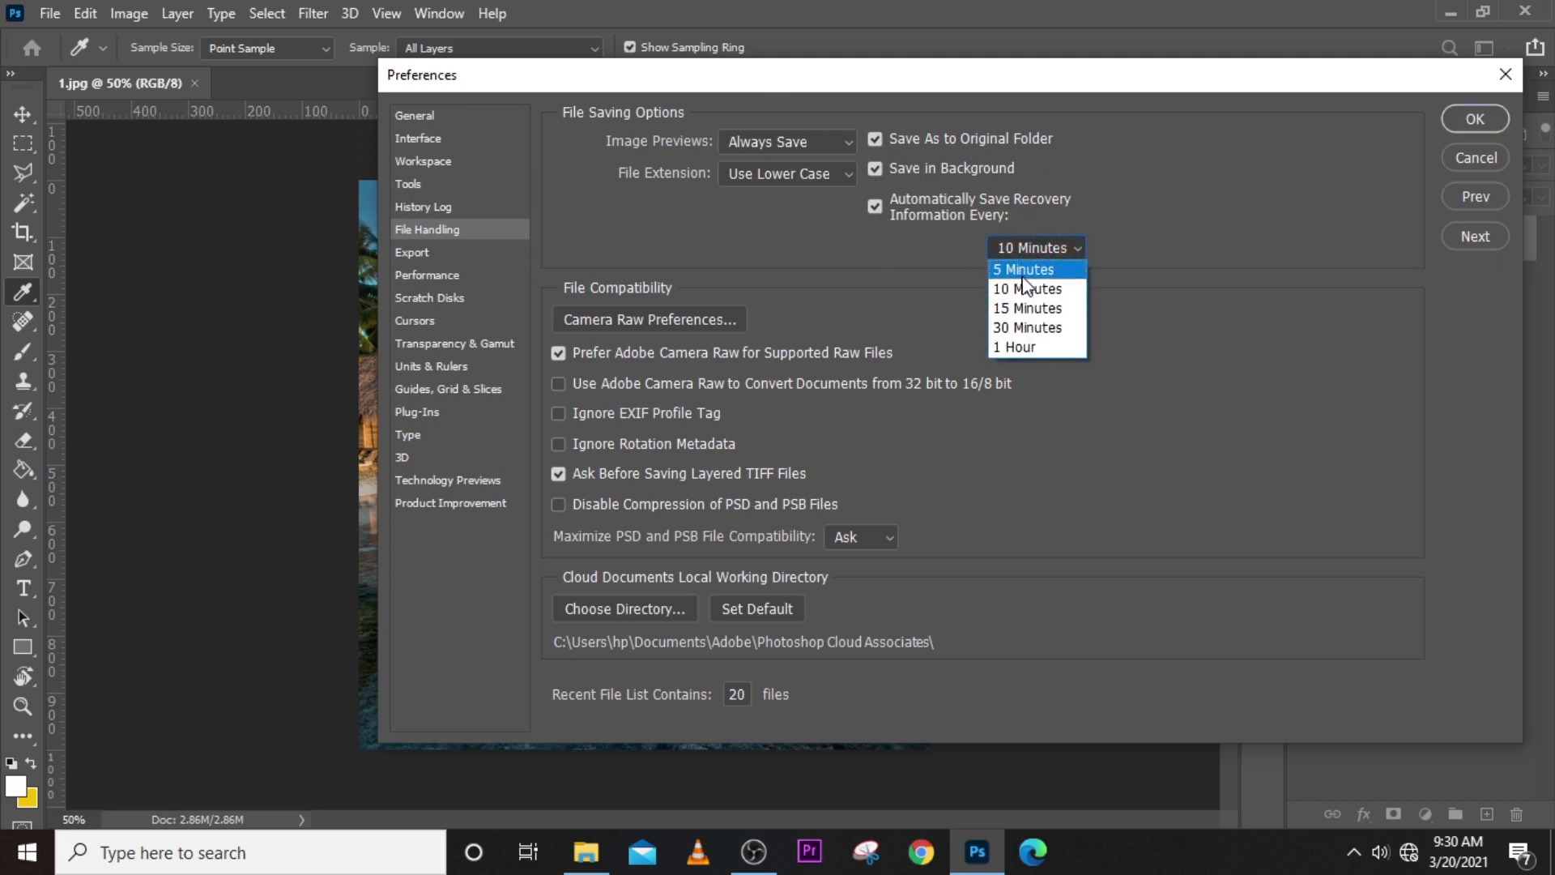
{"action": "left_click", "coordinate": [1024, 276]}
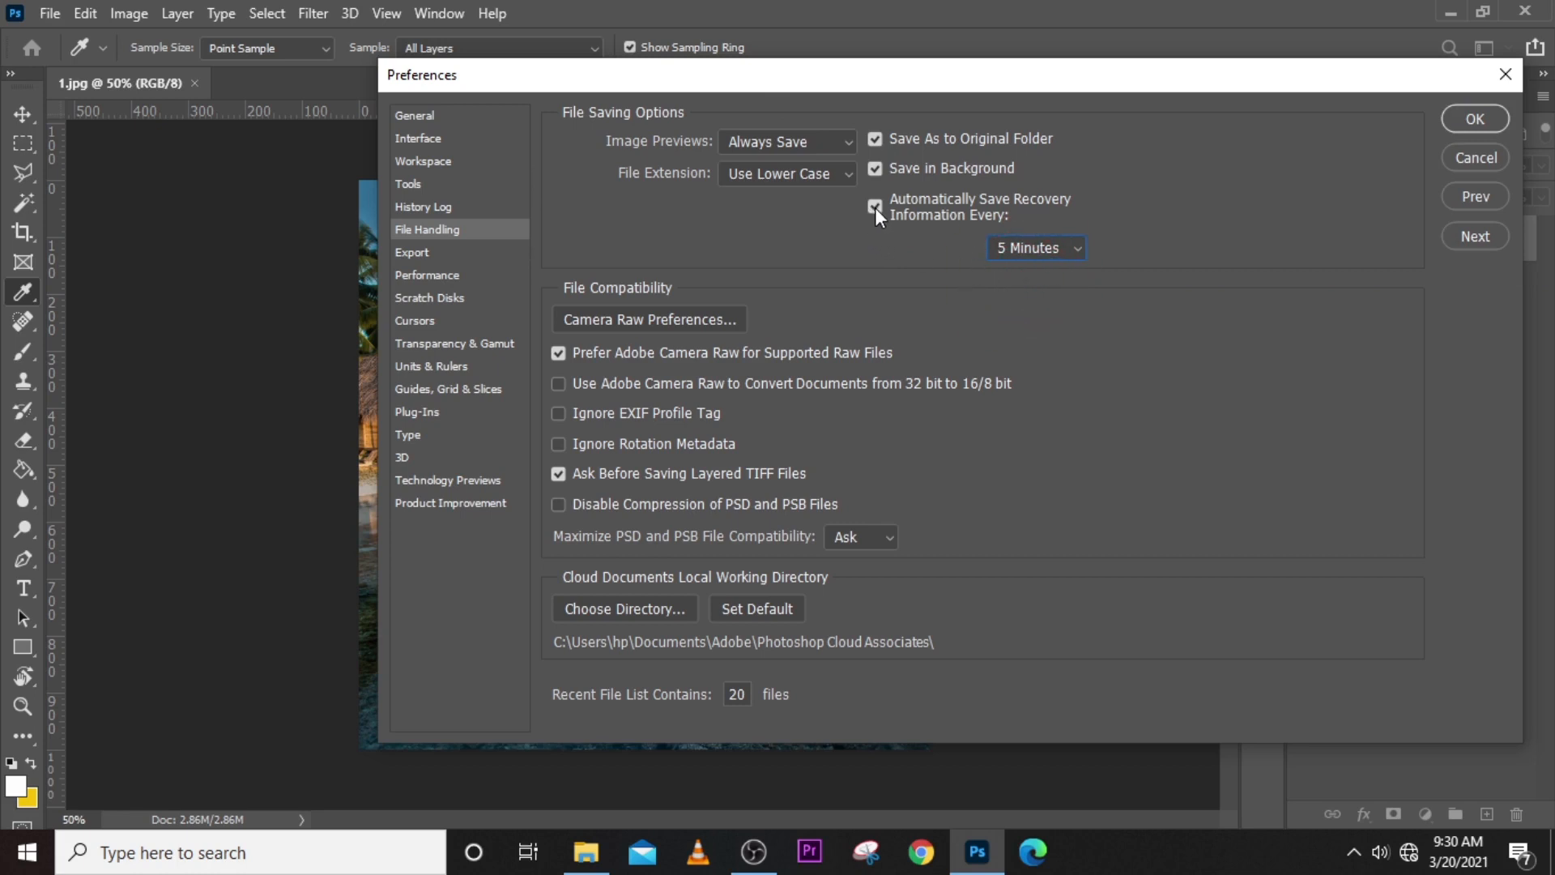
{"action": "left_click", "coordinate": [1033, 253]}
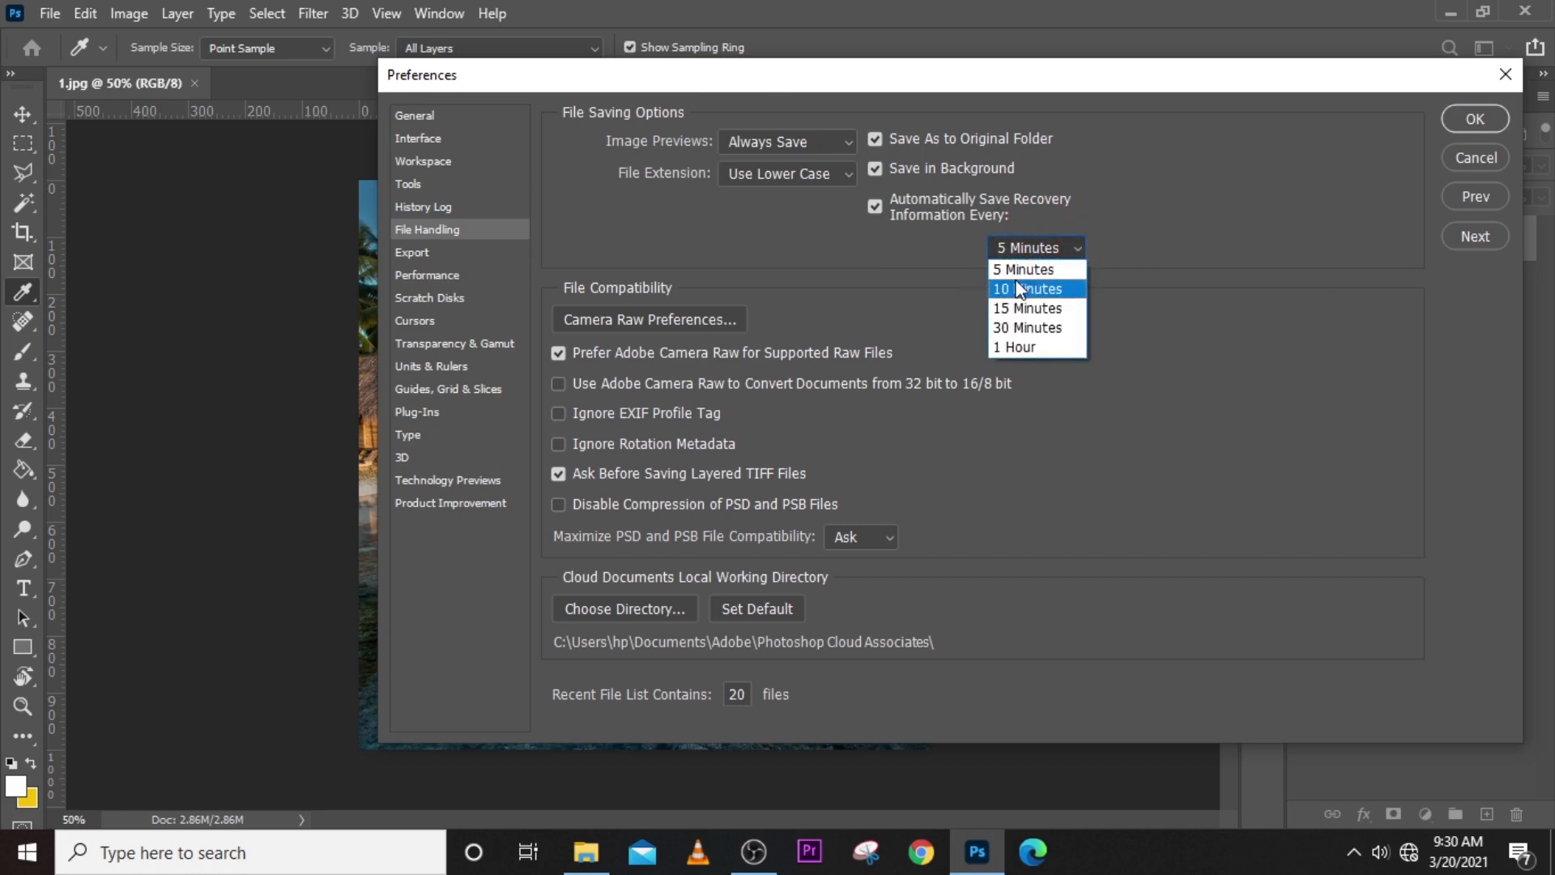
{"action": "left_click", "coordinate": [1025, 290]}
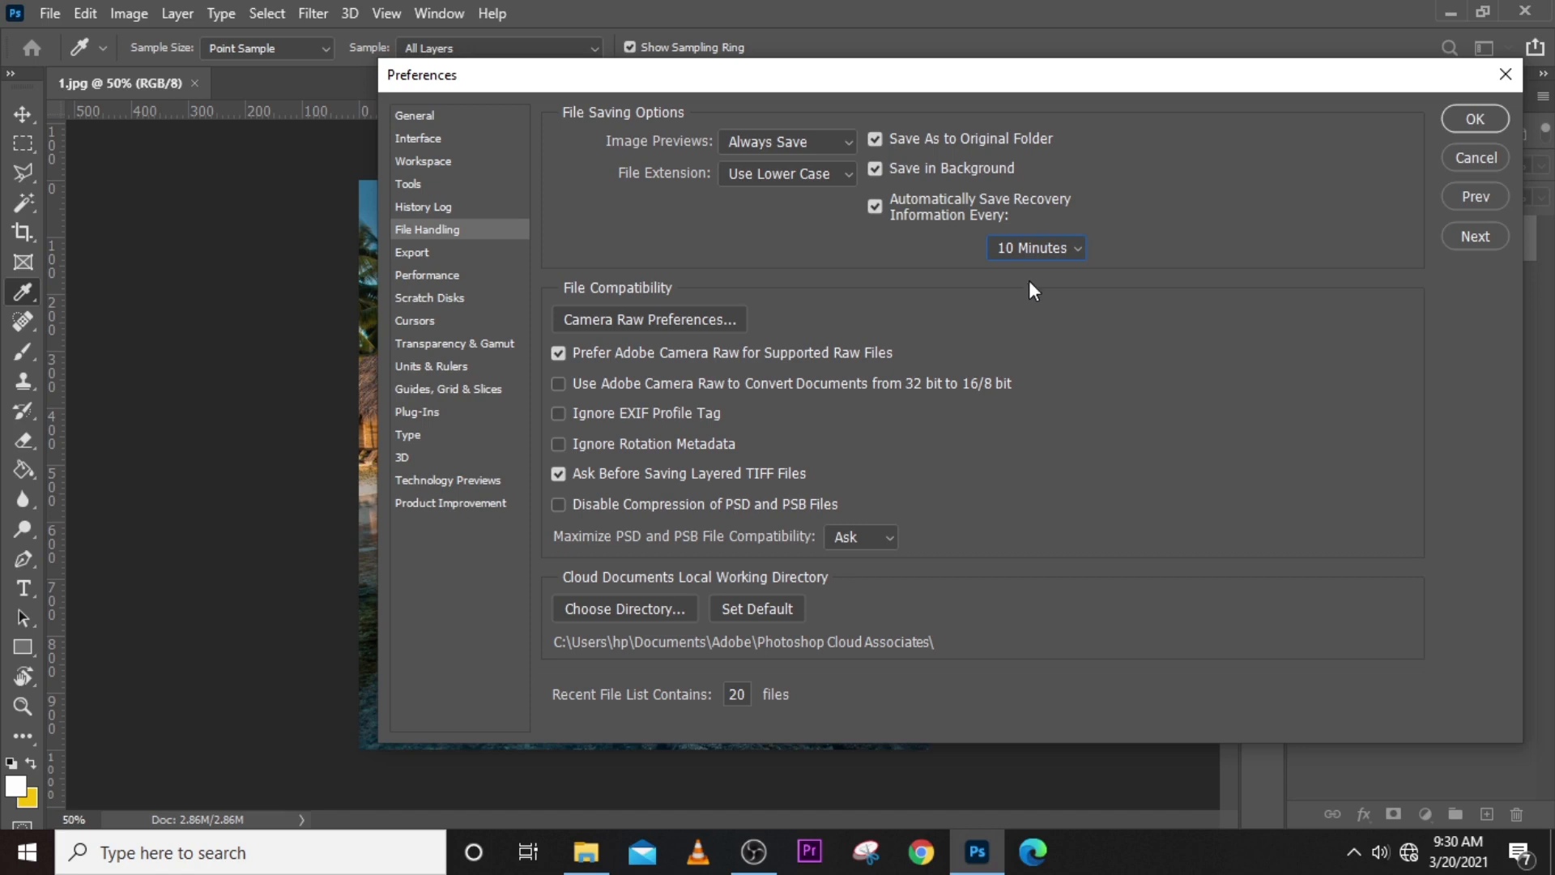
{"action": "left_click", "coordinate": [1051, 250]}
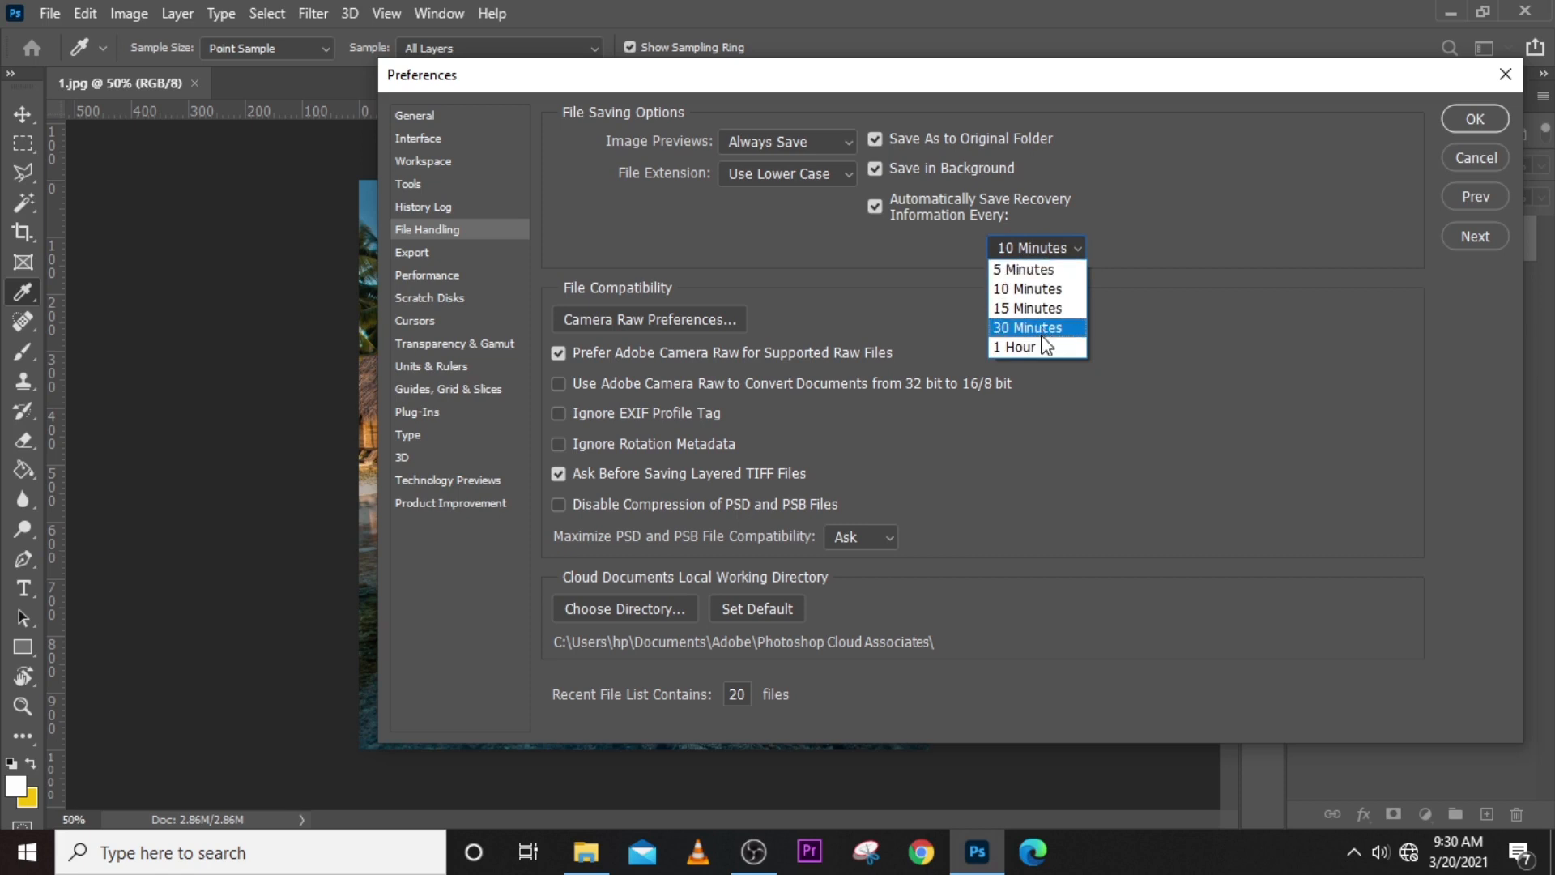
{"action": "left_click", "coordinate": [1225, 171]}
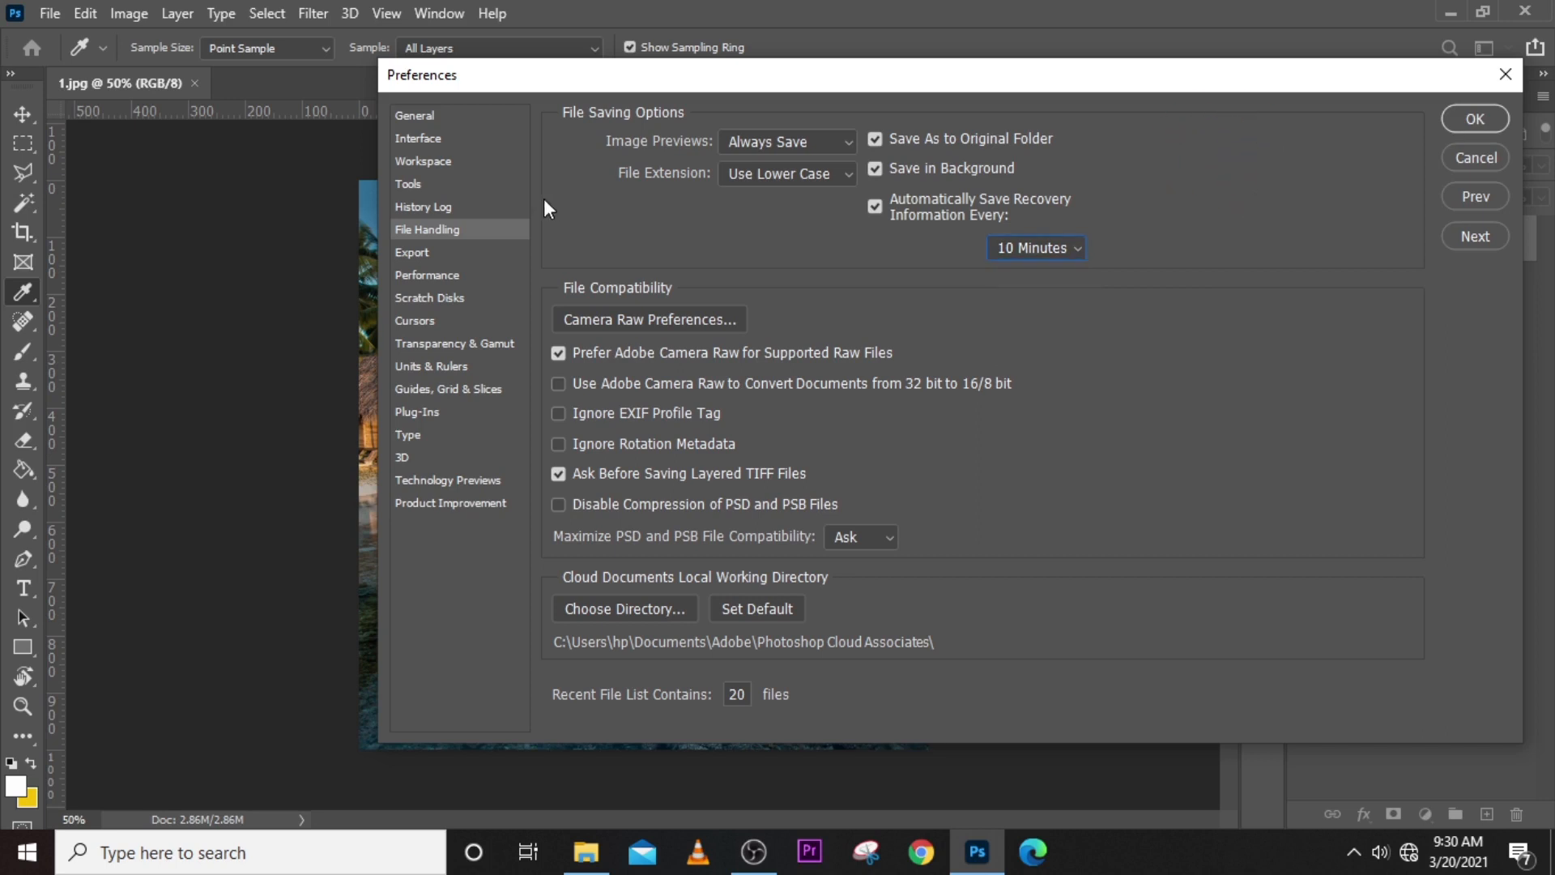
{"action": "left_click", "coordinate": [459, 298]}
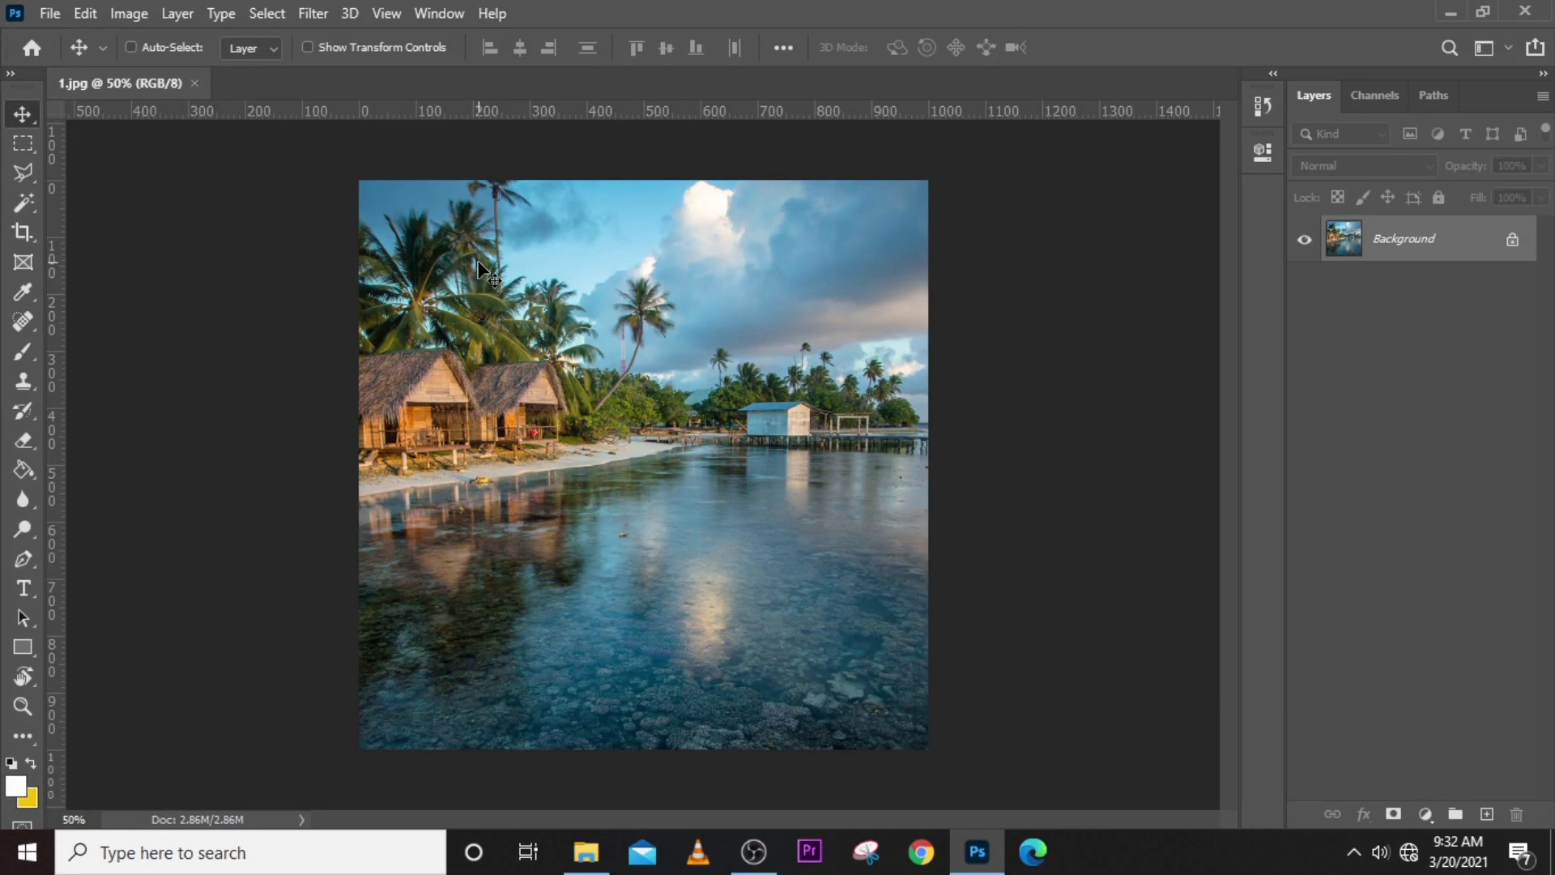
- Switch to the Type tool and examine the keyboard shortcuts listed for the File, Image, Type and Filter commands, including the Blur filters
{"action": "key", "text": "t"}
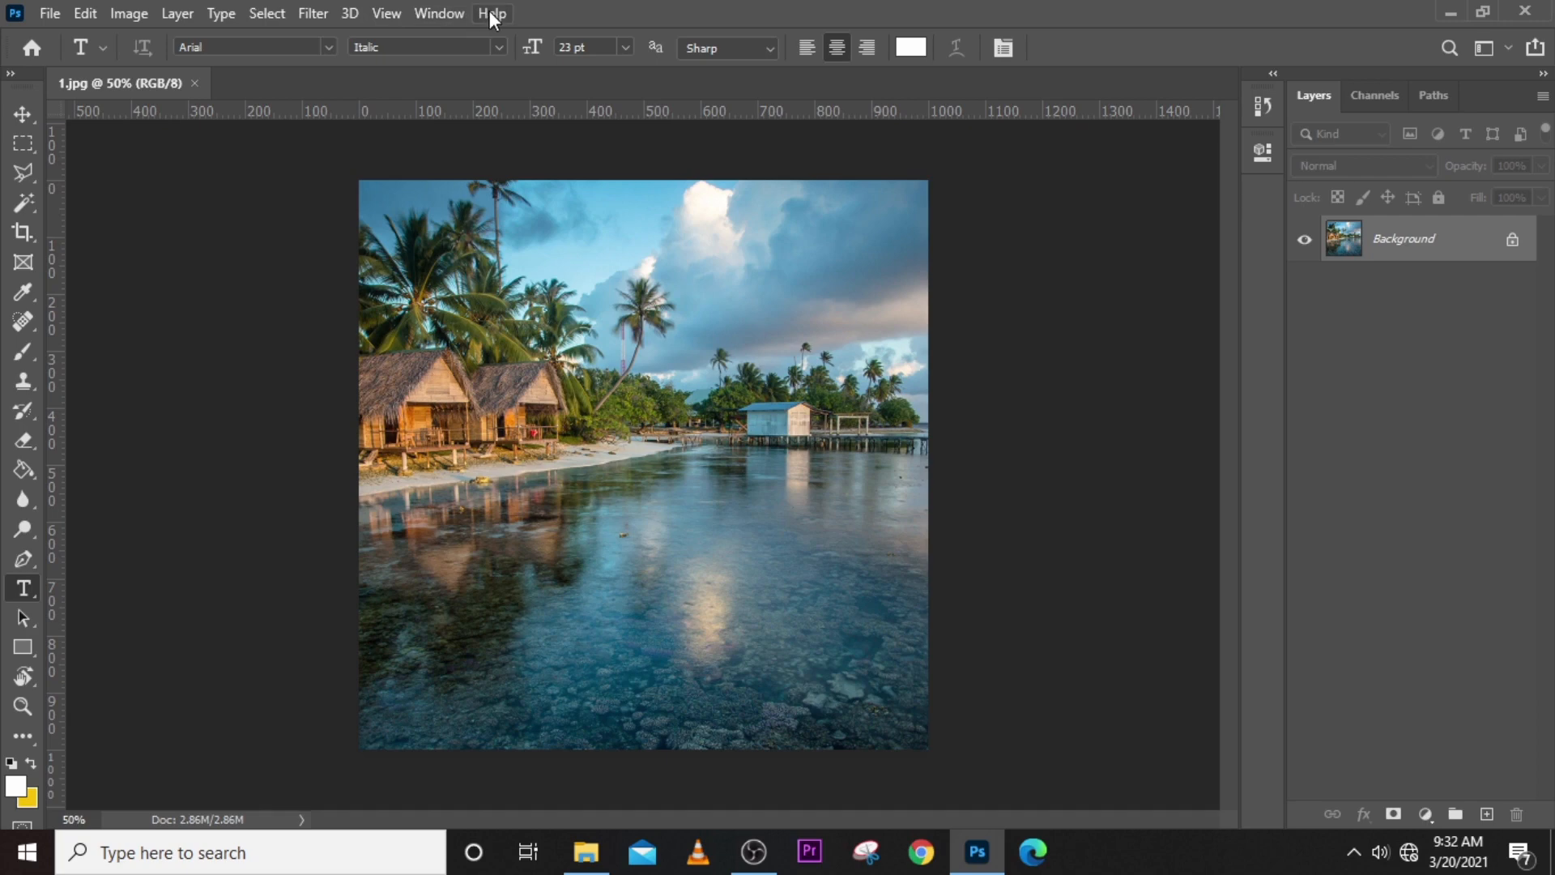
{"action": "left_click", "coordinate": [51, 14]}
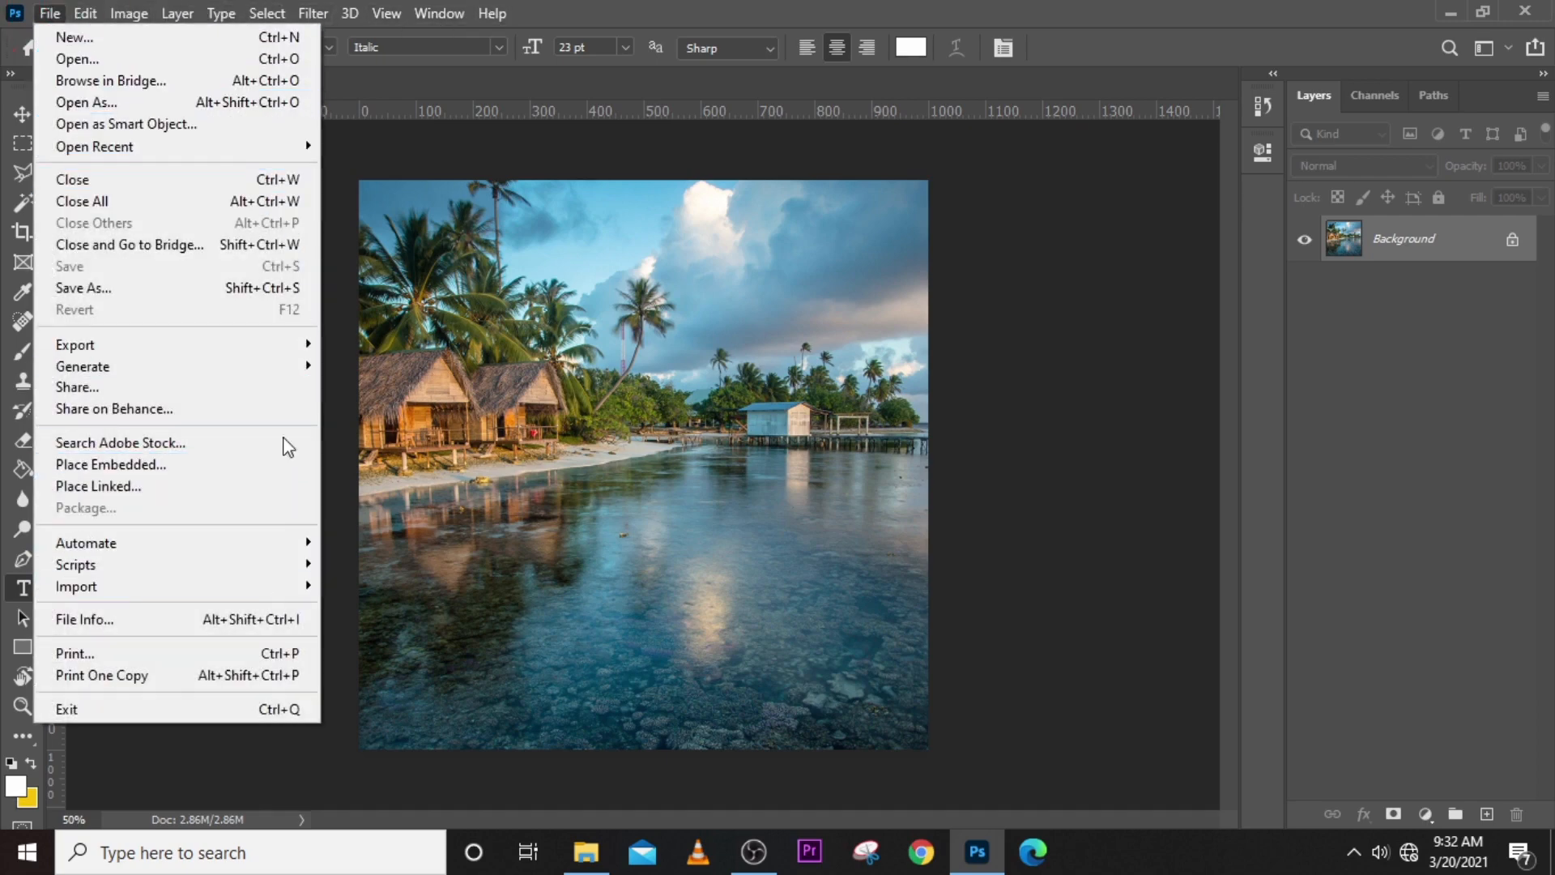
{"action": "mouse_move", "coordinate": [129, 13]}
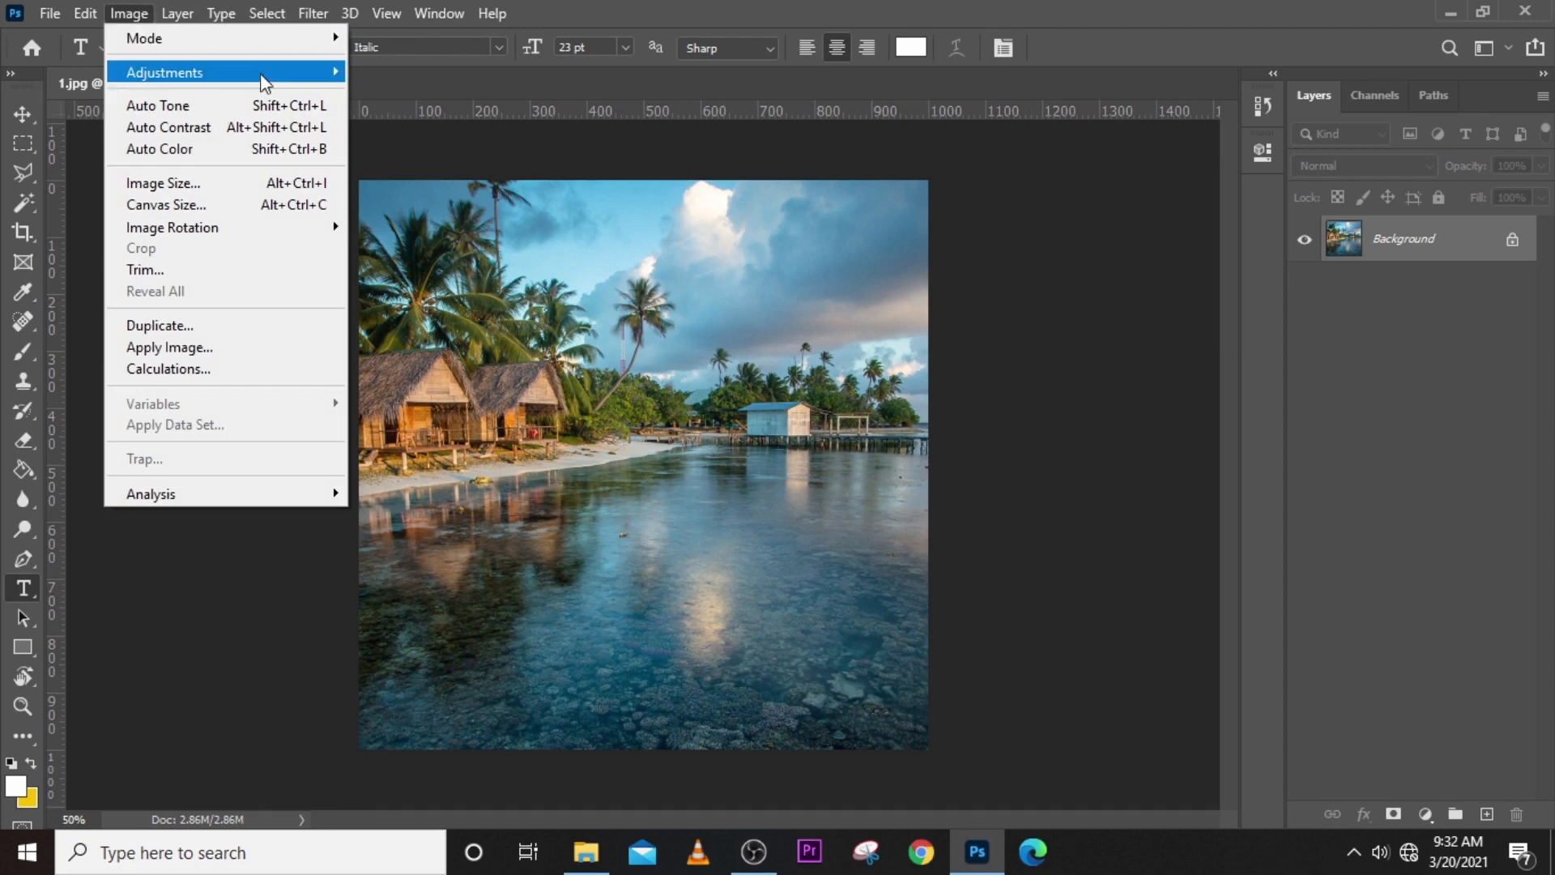
{"action": "mouse_move", "coordinate": [222, 12]}
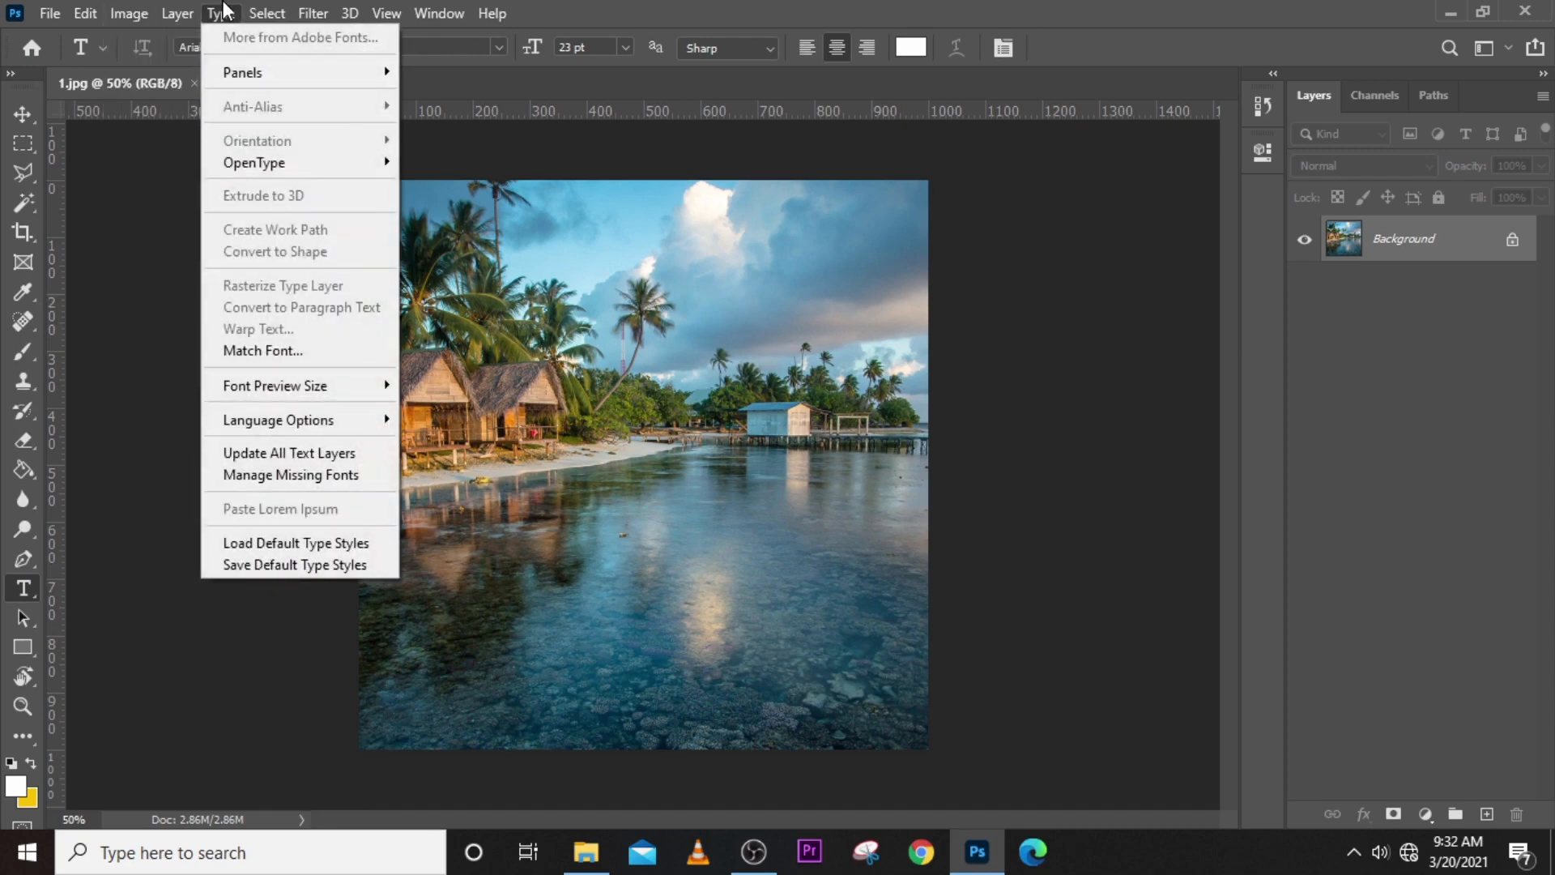
{"action": "mouse_move", "coordinate": [312, 16]}
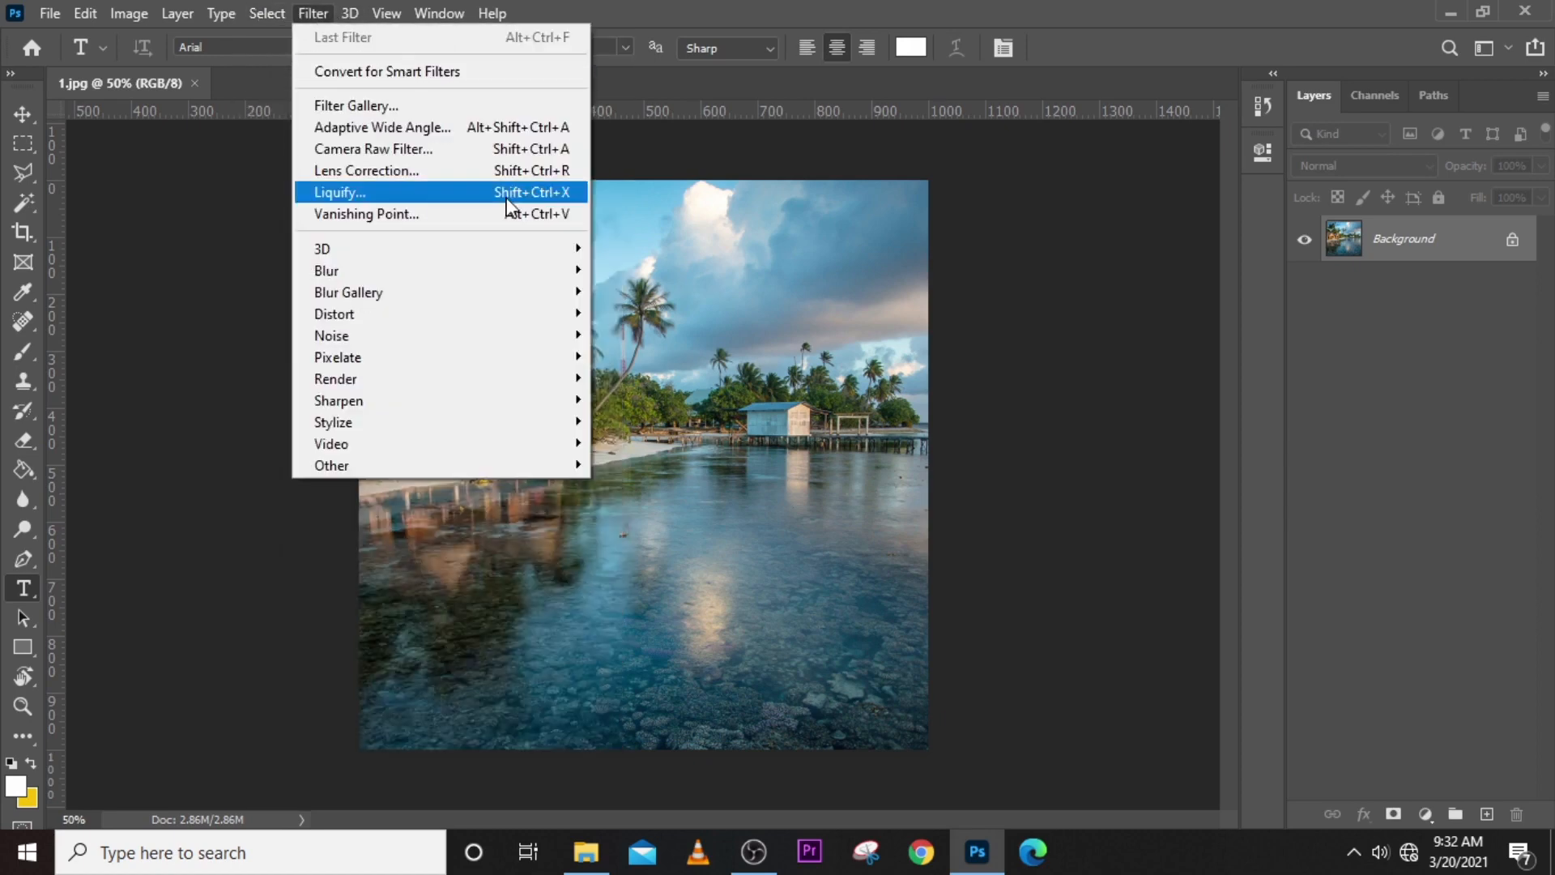
{"action": "left_click", "coordinate": [710, 12]}
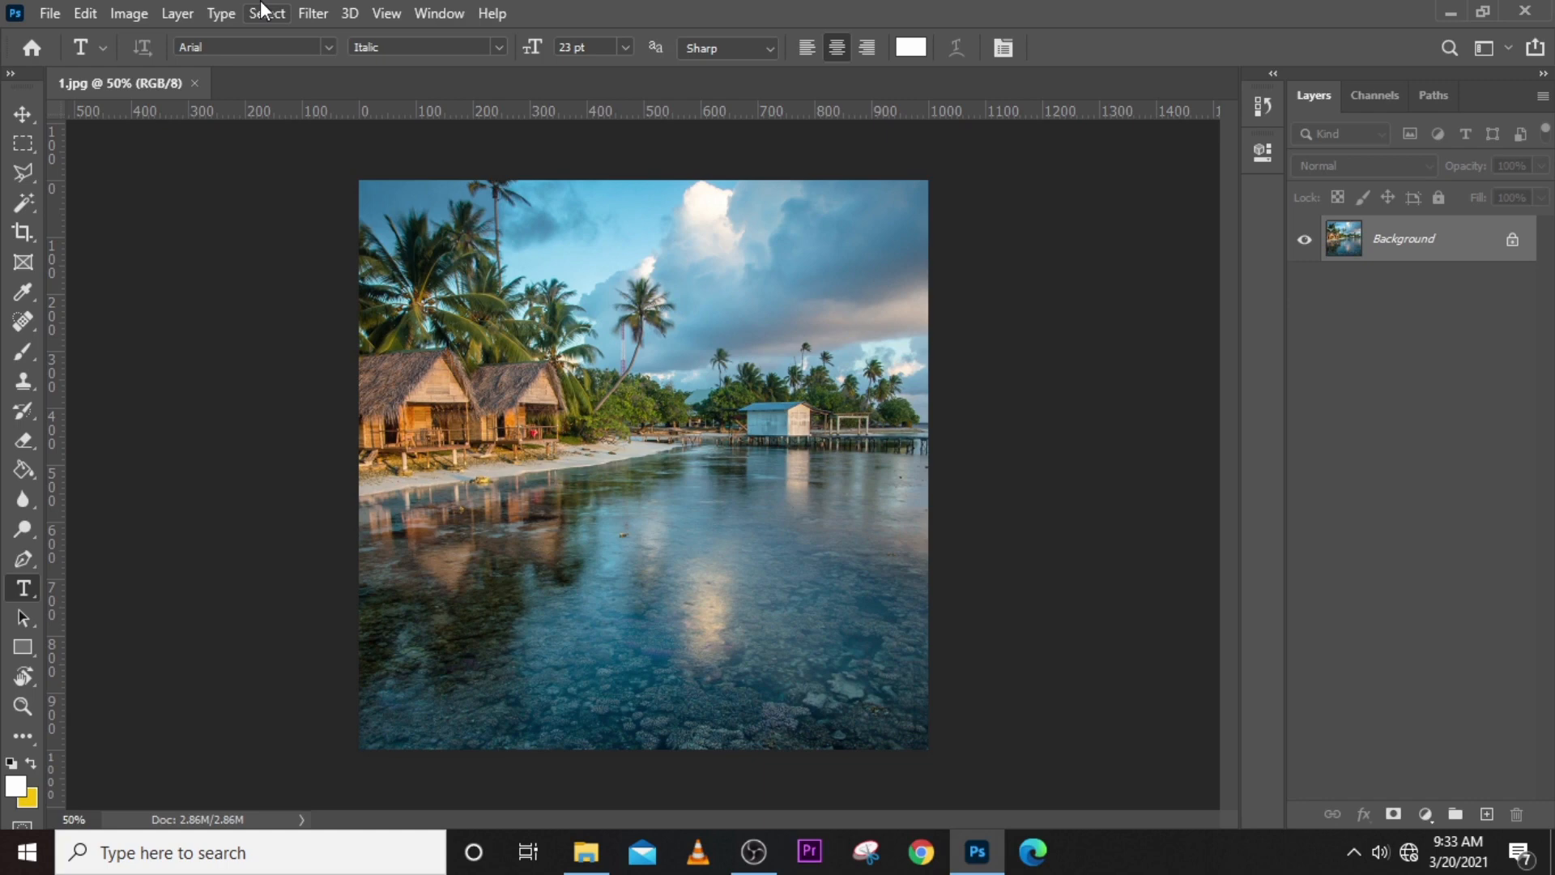
{"action": "left_click", "coordinate": [303, 6]}
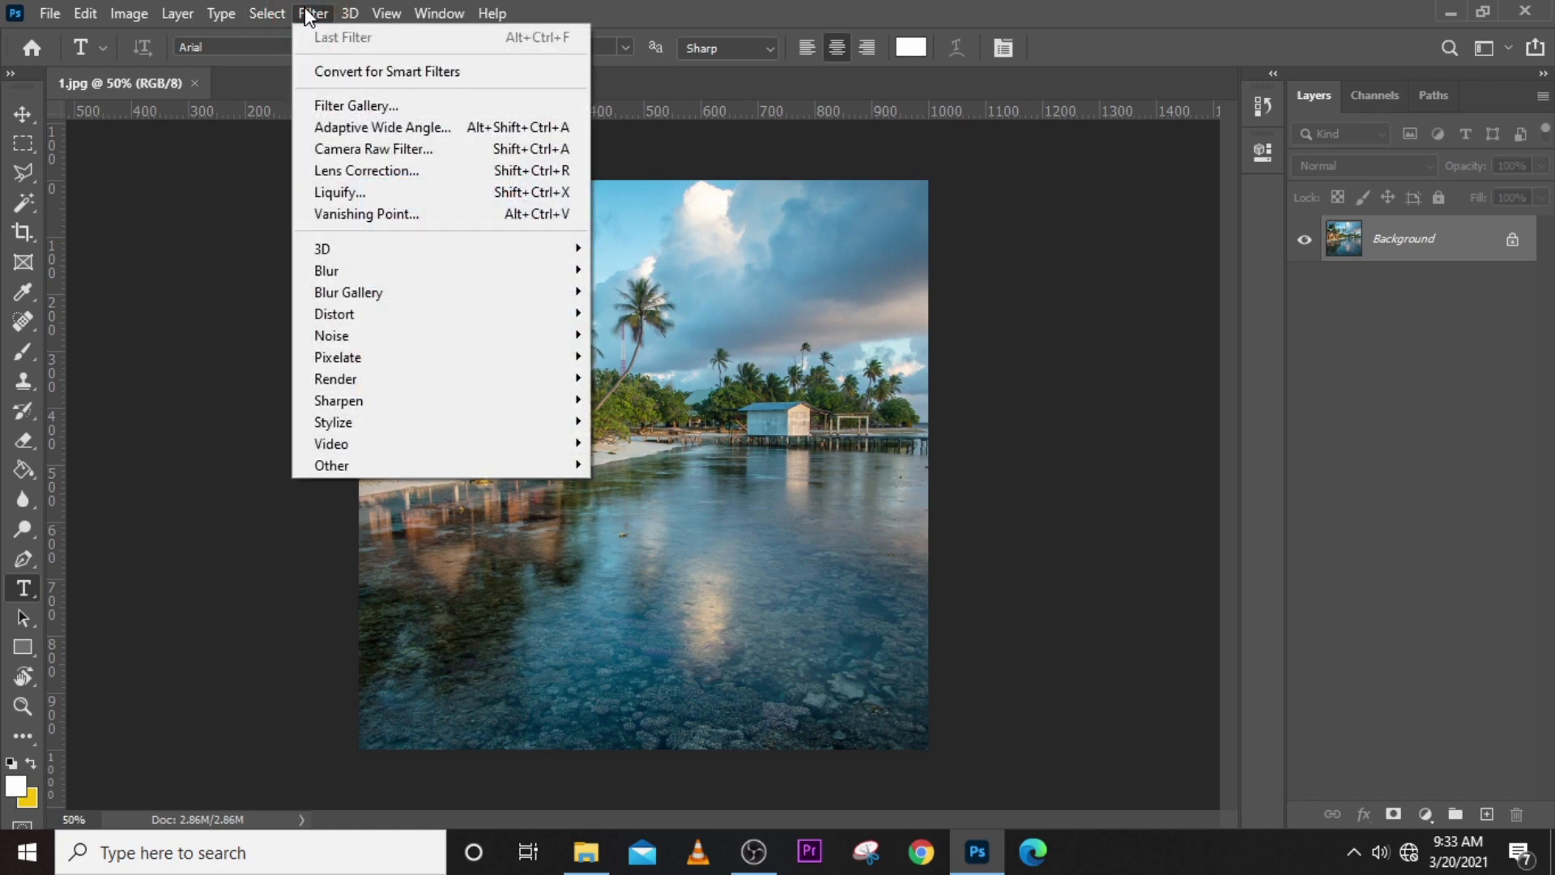
{"action": "mouse_move", "coordinate": [314, 276]}
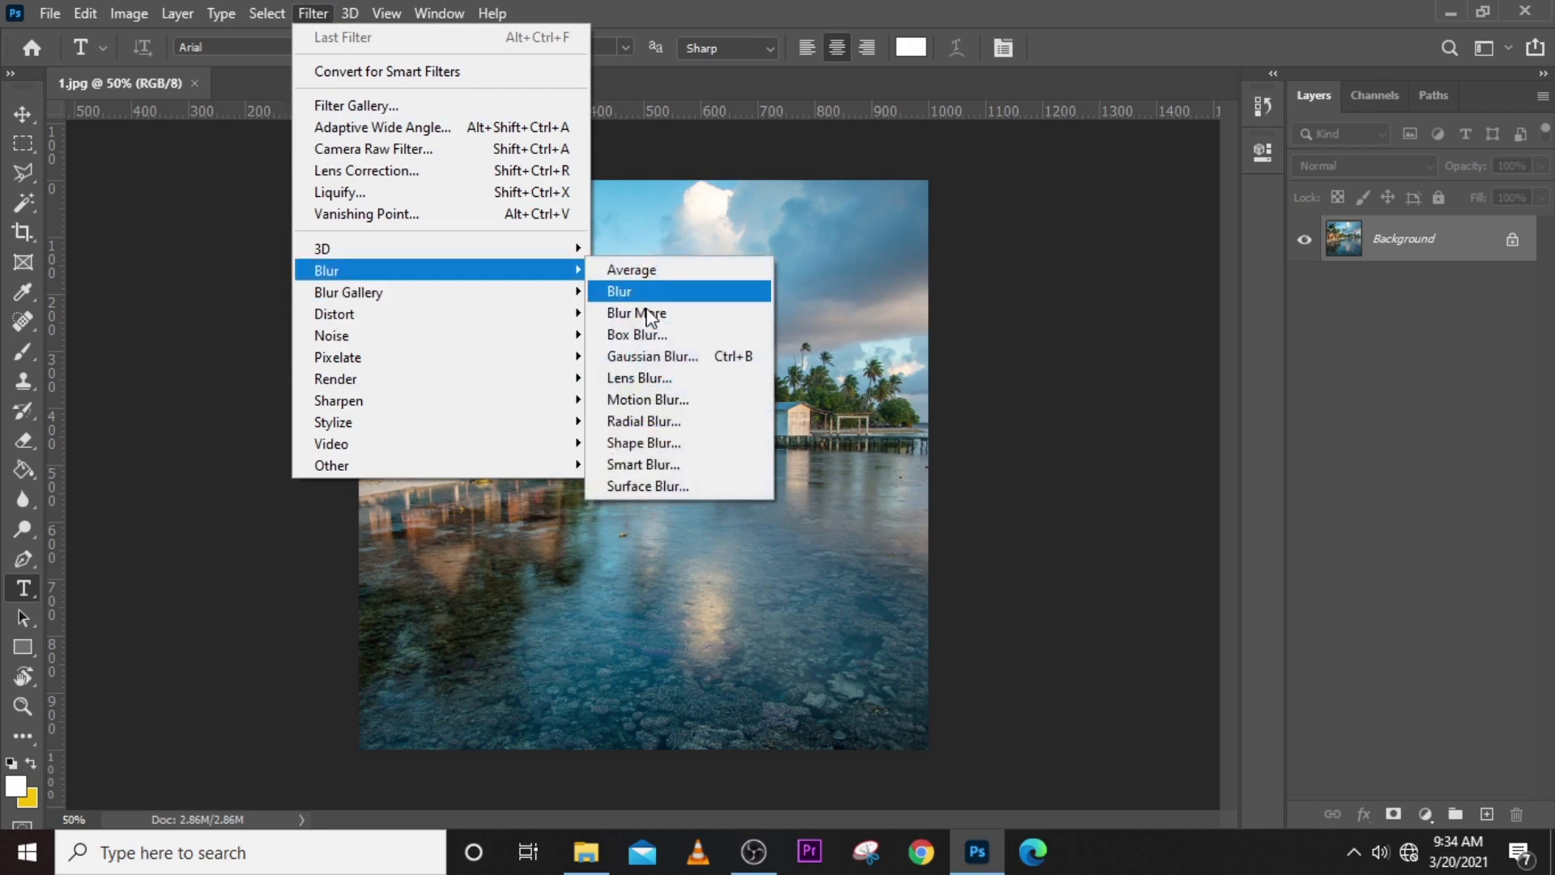
{"action": "left_click", "coordinate": [738, 5]}
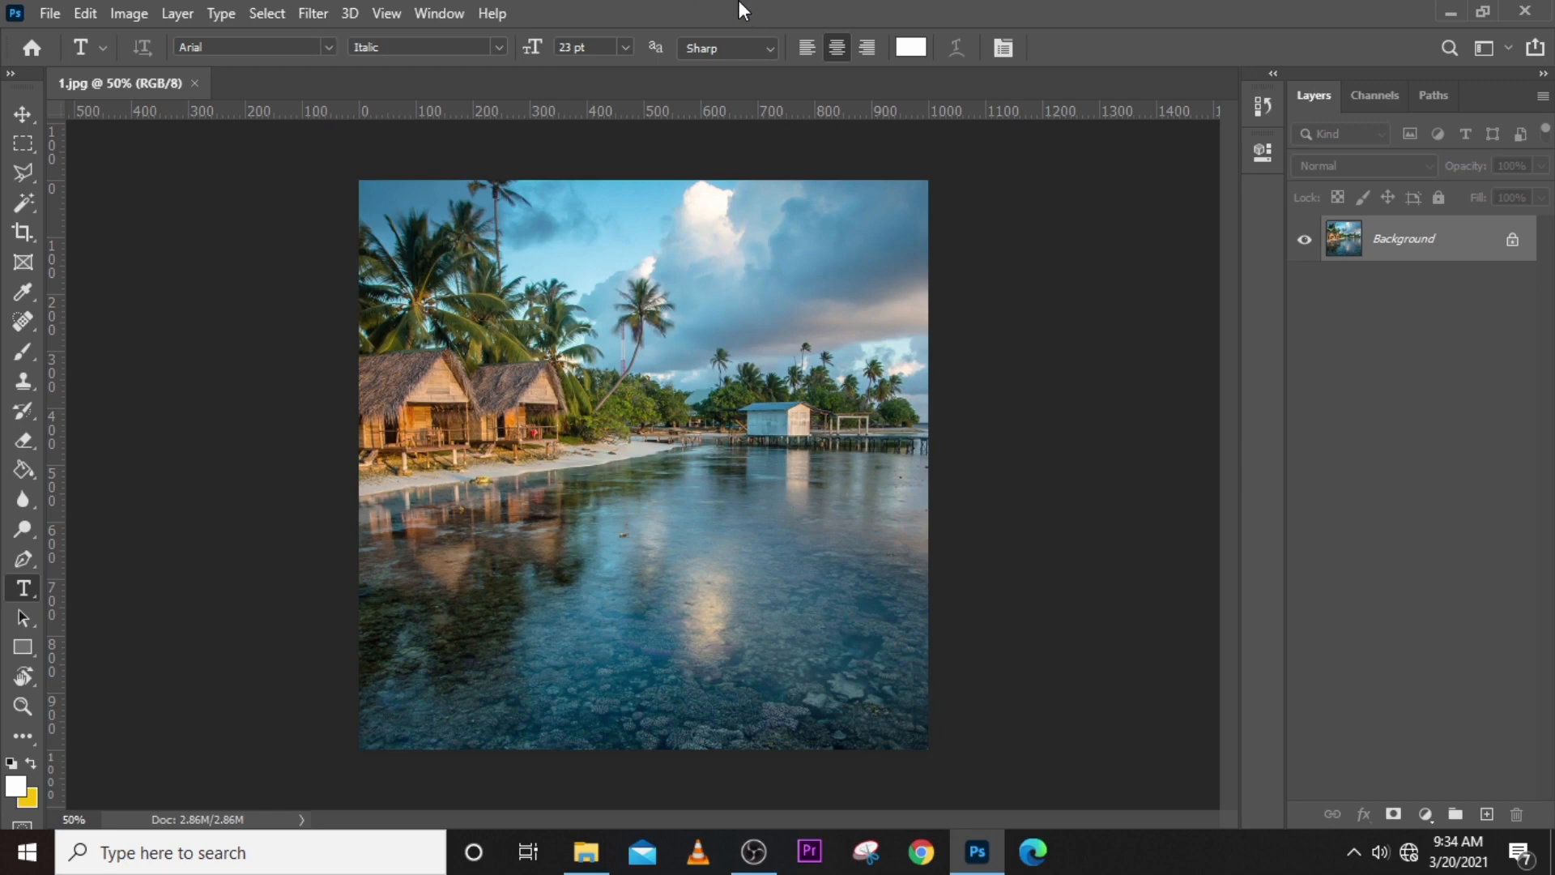
- Open the keyboard shortcuts editor, collapse the Filter commands and move the editor window aside to uncover part of the picture
{"action": "left_click", "coordinate": [85, 12]}
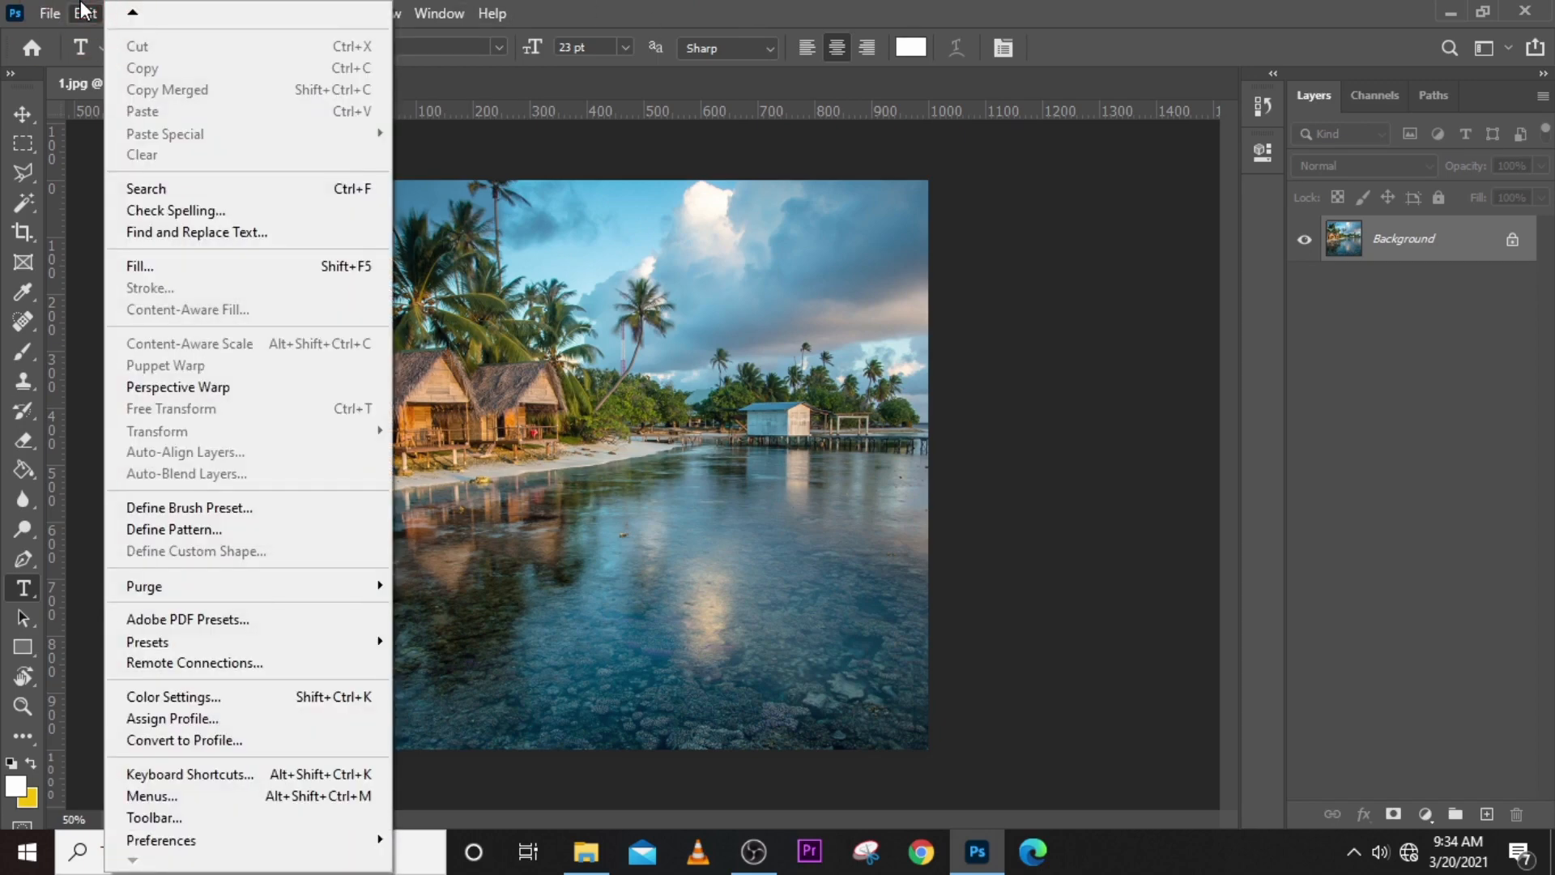
{"action": "left_click", "coordinate": [181, 775]}
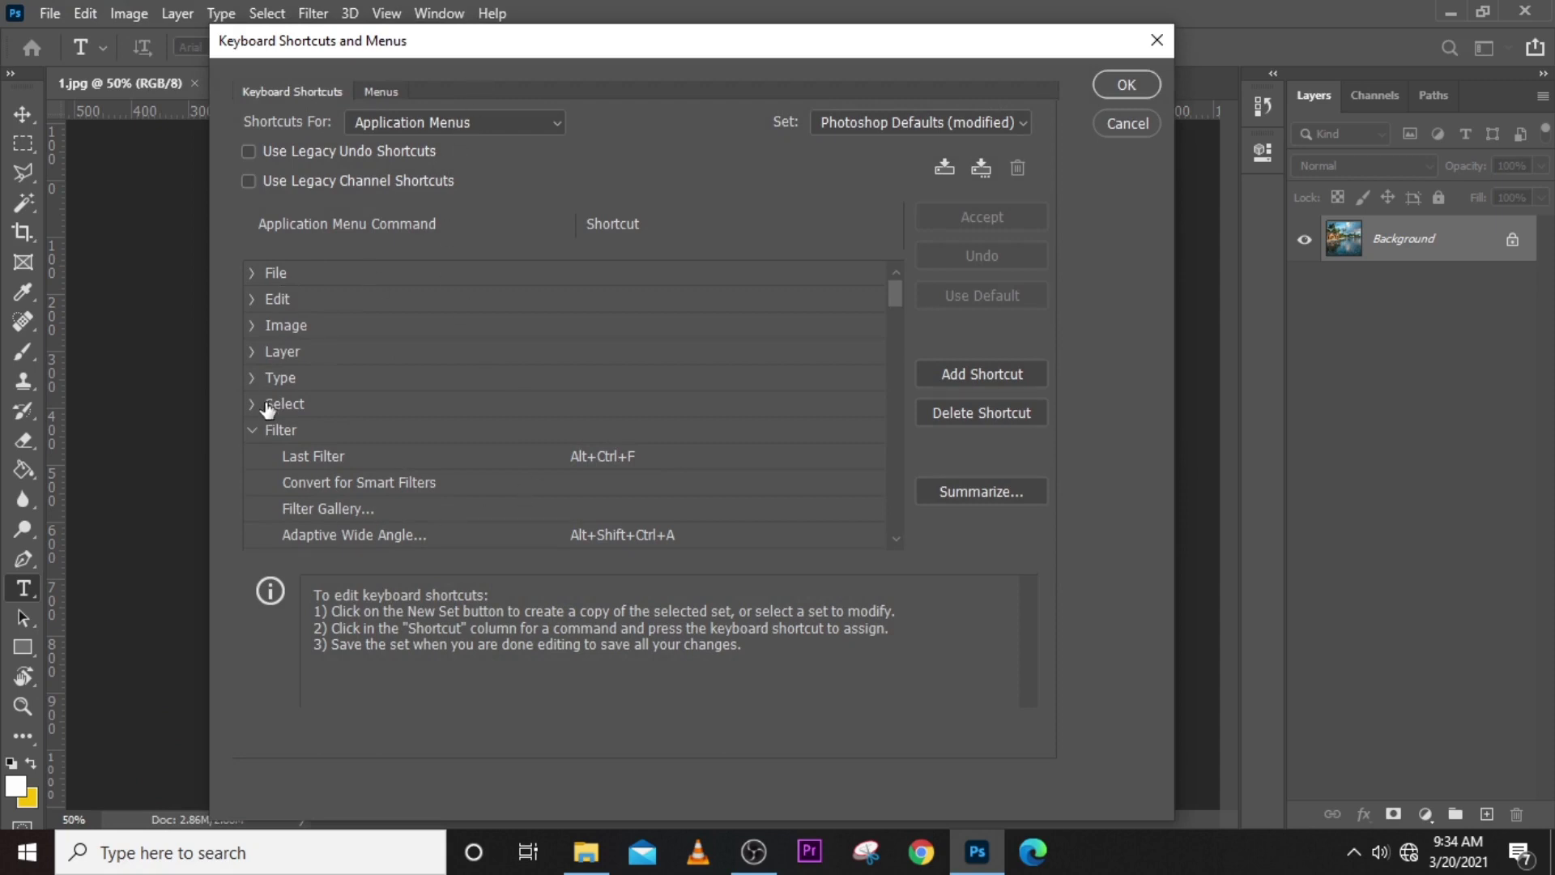
{"action": "left_click", "coordinate": [253, 430]}
{"action": "left_click_drag", "start_coordinate": [425, 49], "coordinate": [761, 39]}
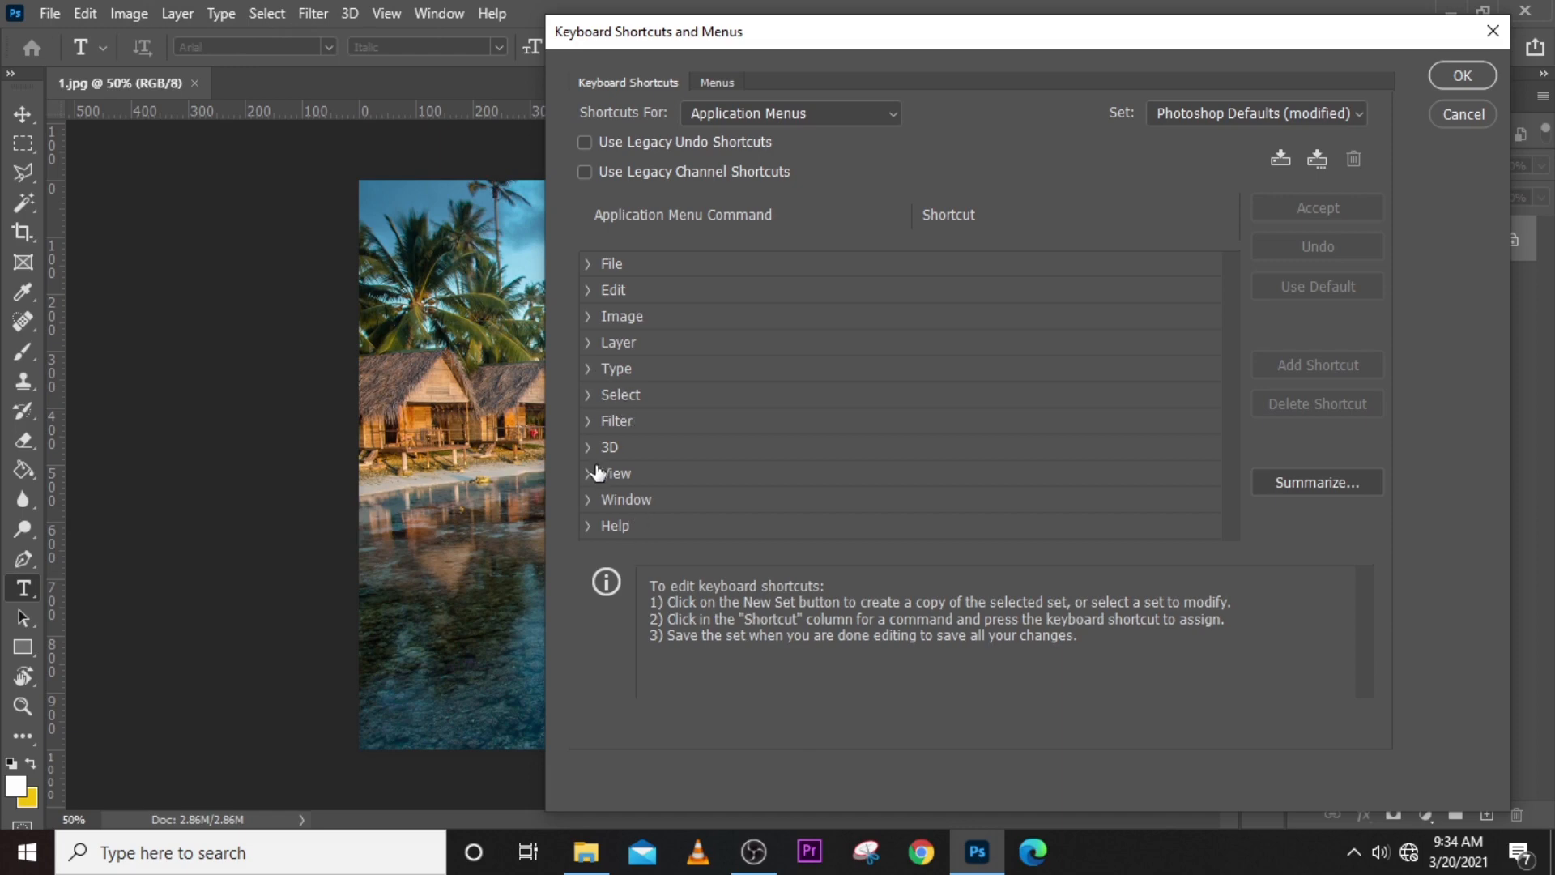
- Expand the Filter commands, locate Gaussian Blur in the Blur group and open its assigned shortcut for editing
{"action": "left_click", "coordinate": [591, 422]}
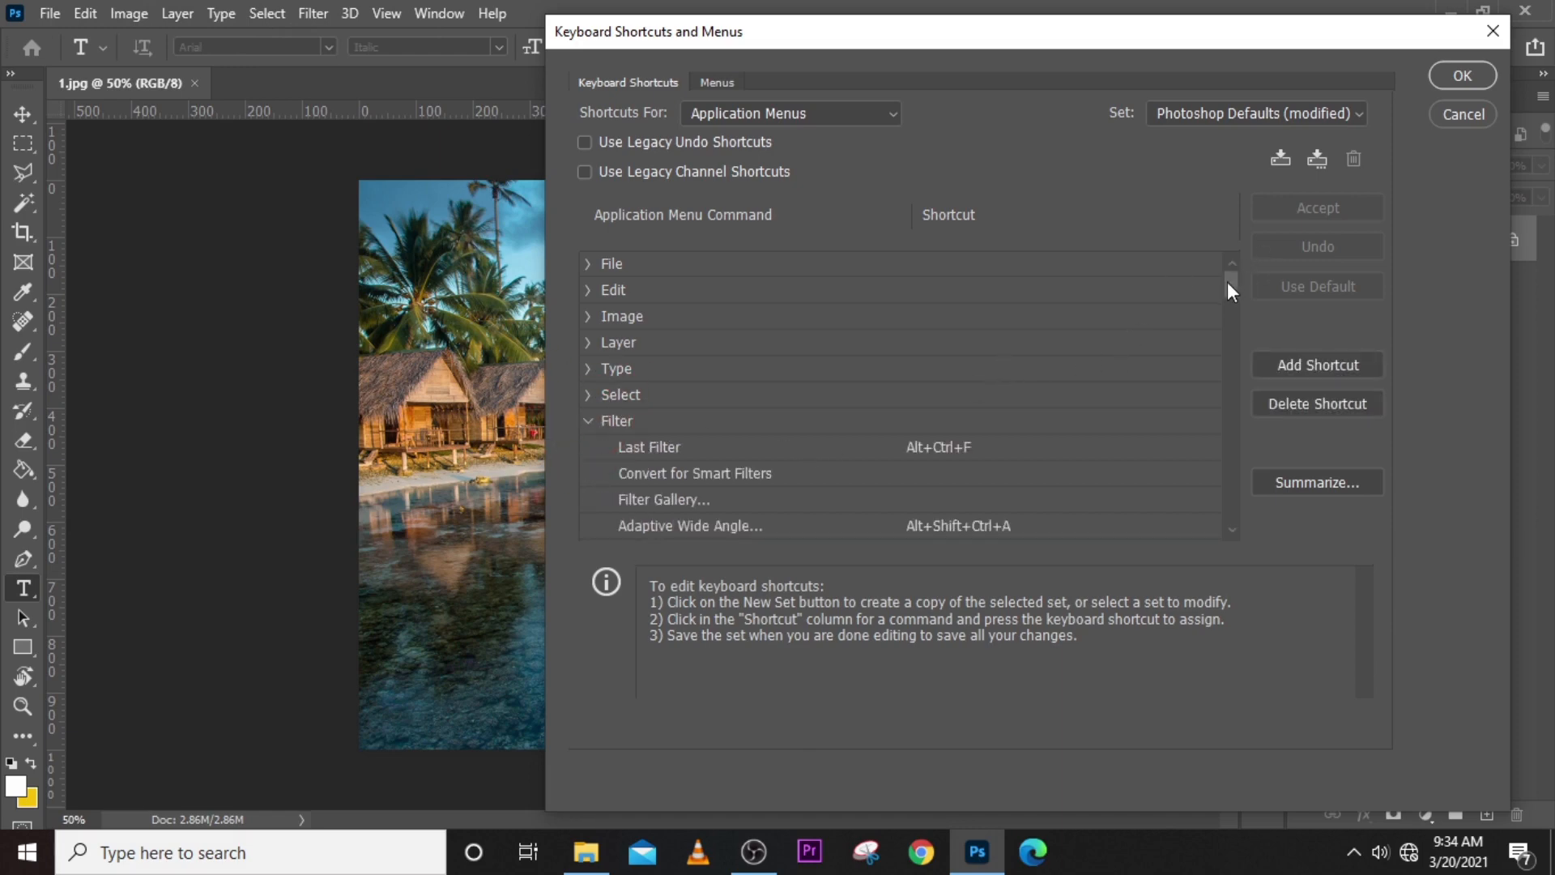
{"action": "left_click_drag", "start_coordinate": [1227, 280], "coordinate": [1217, 322]}
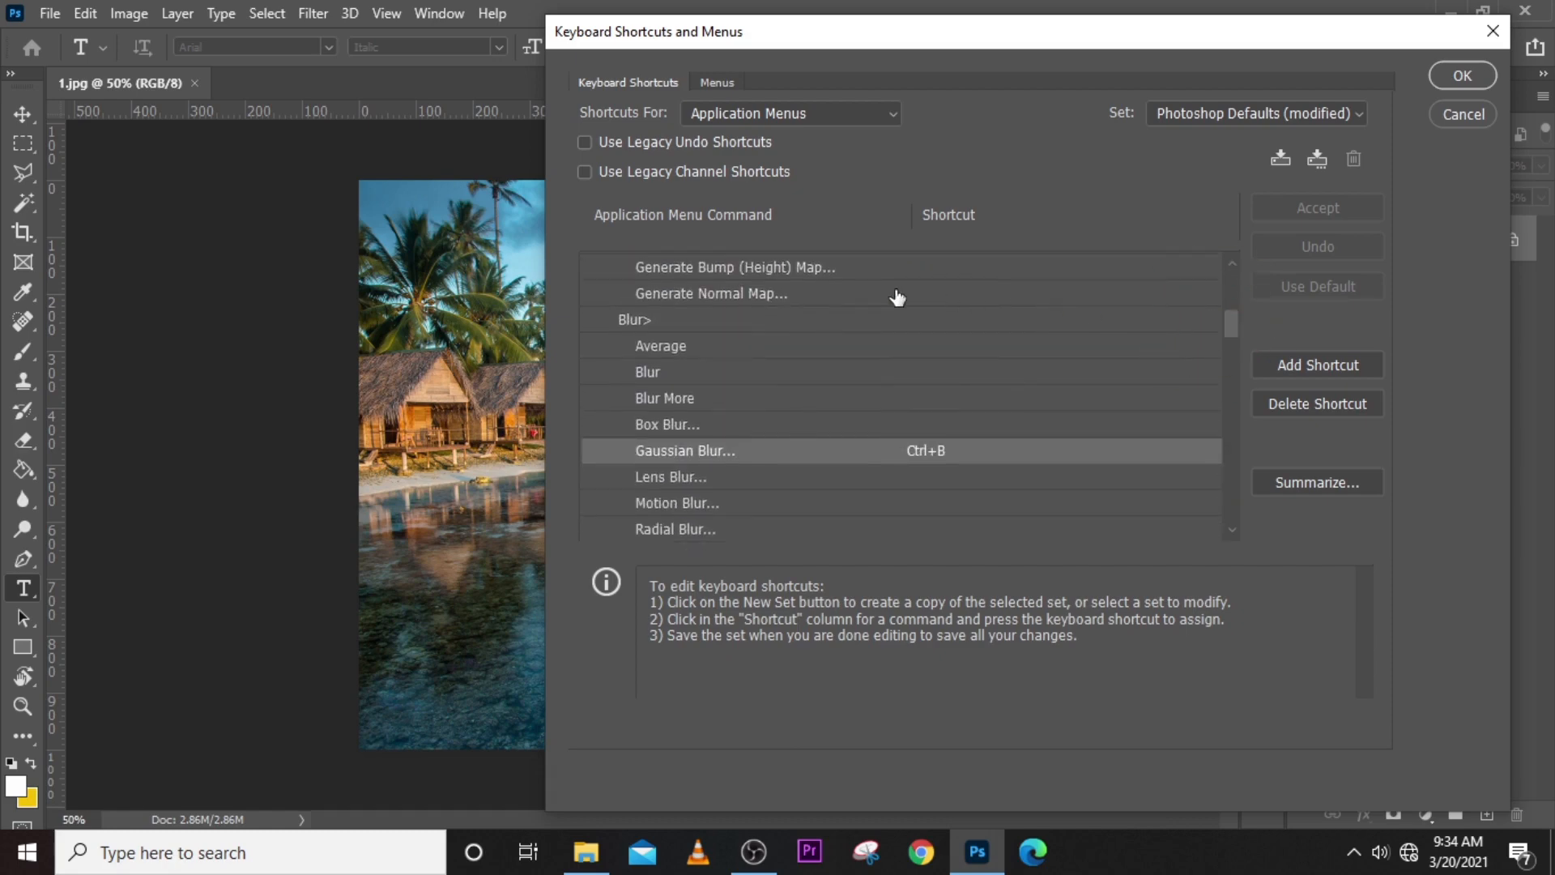
{"action": "left_click", "coordinate": [628, 321]}
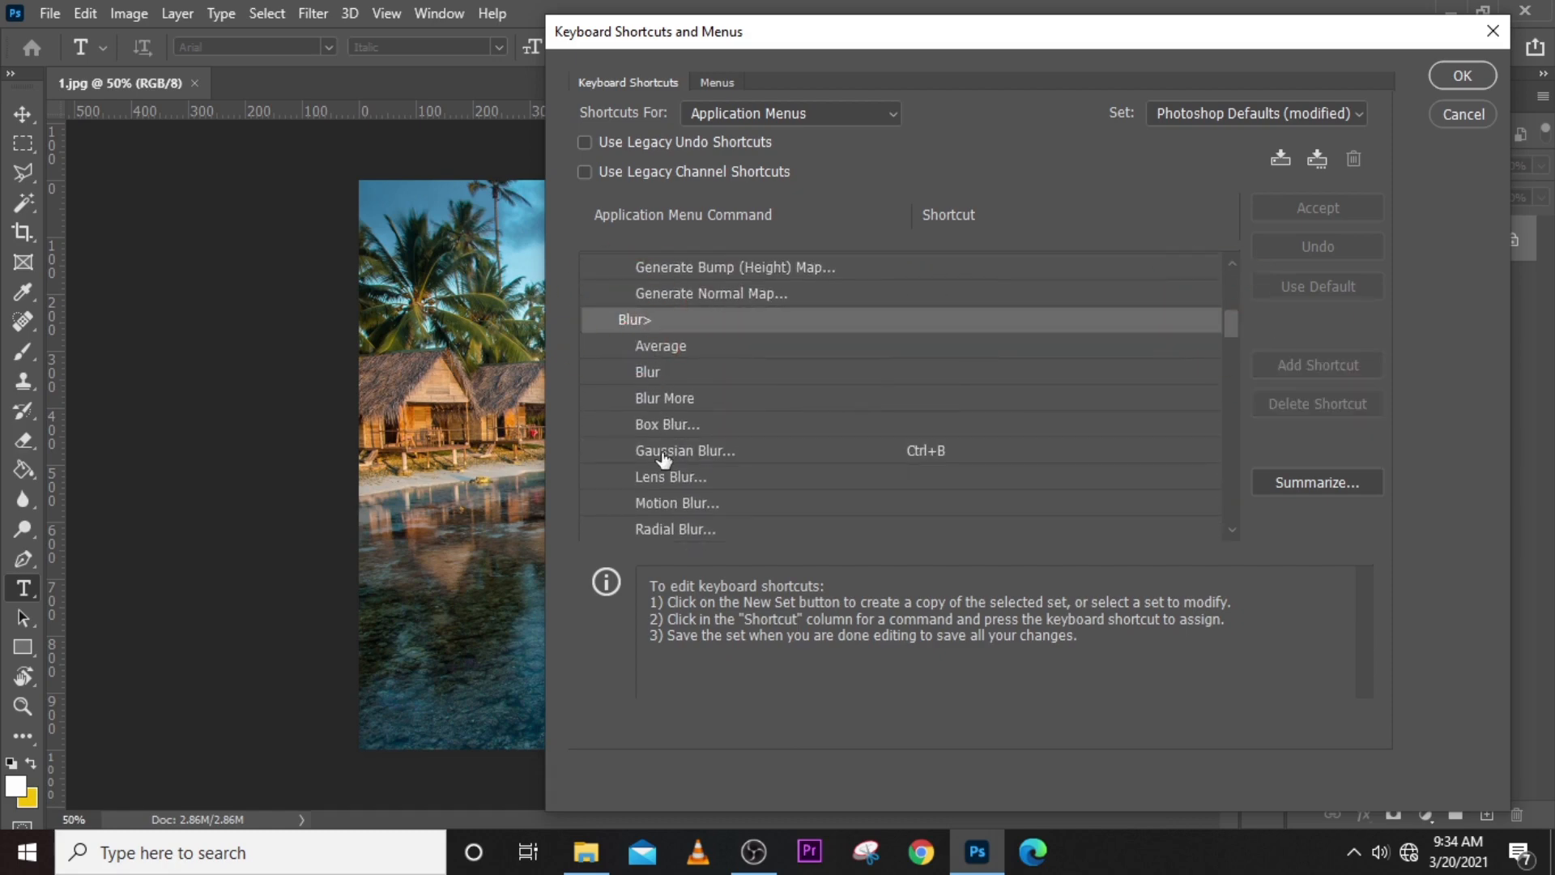
{"action": "left_click", "coordinate": [693, 452]}
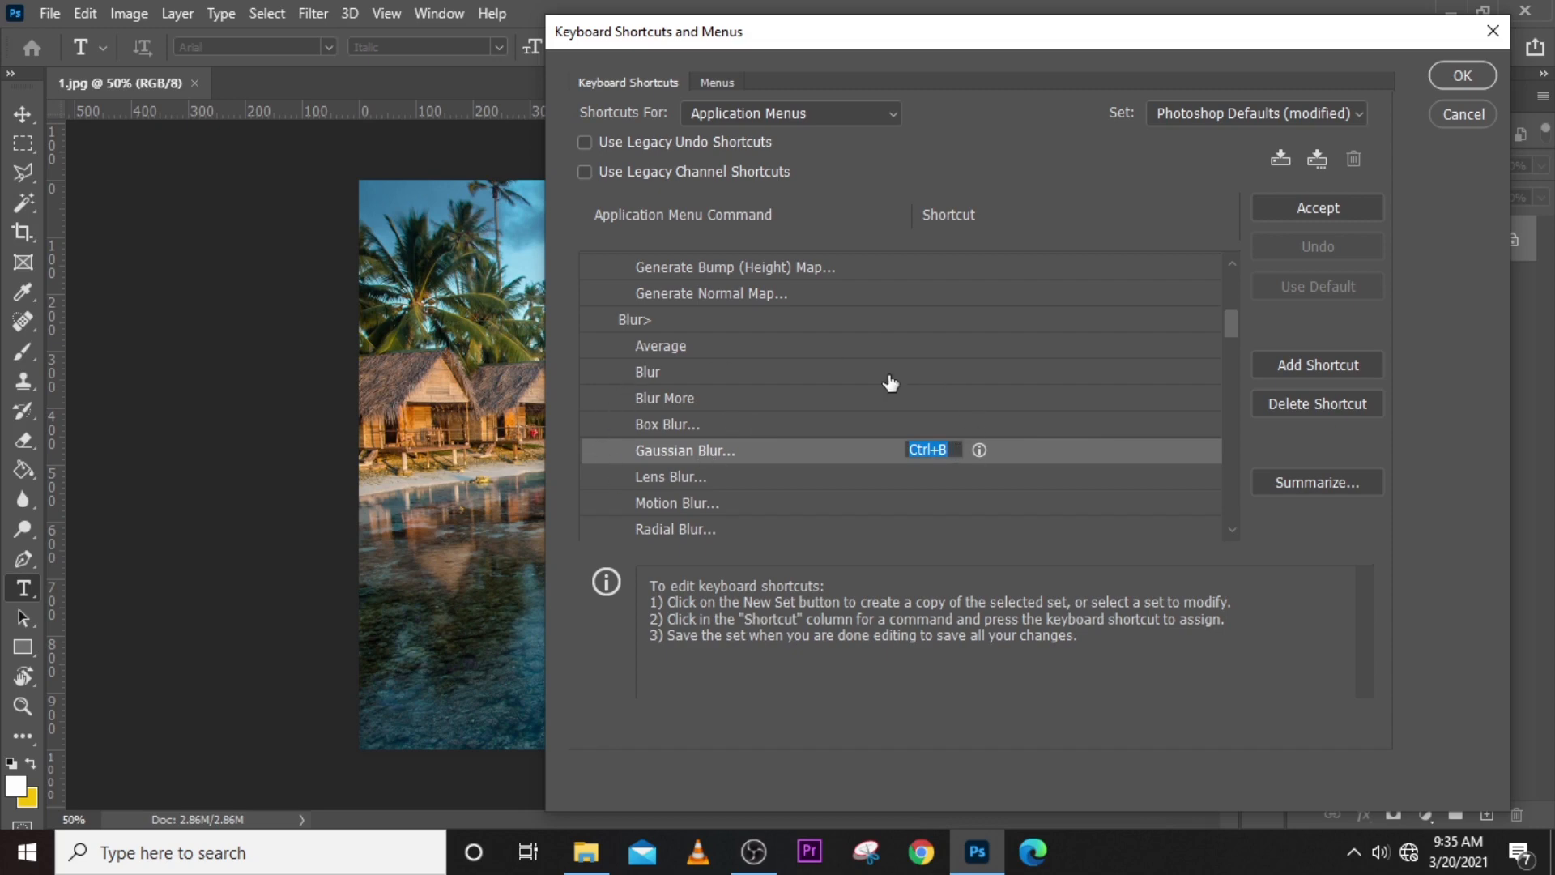
{"action": "left_click", "coordinate": [1233, 325]}
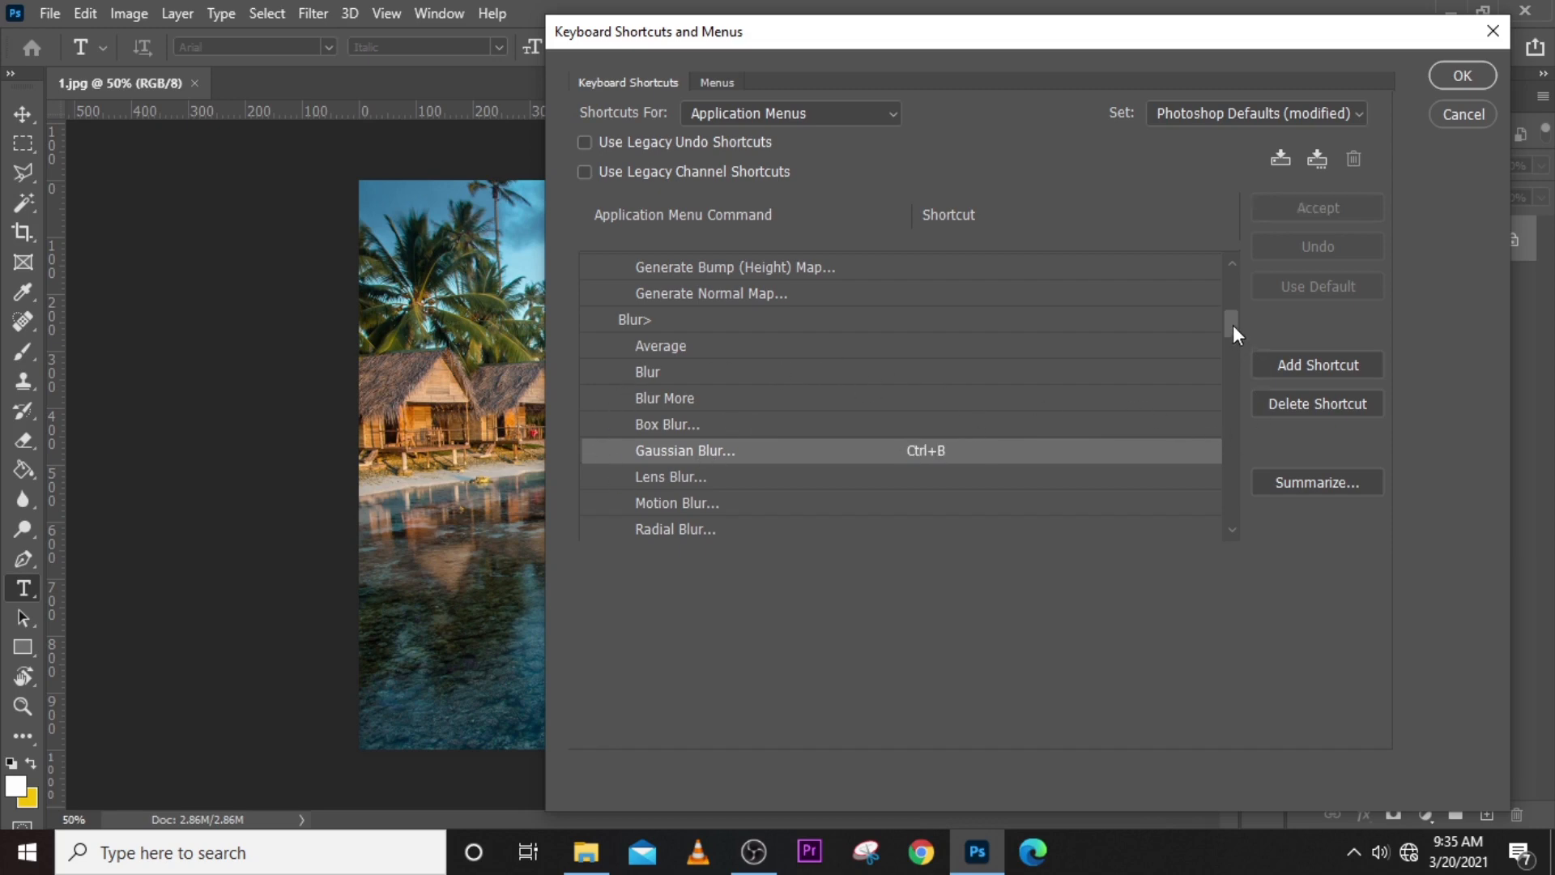
{"action": "left_click", "coordinate": [927, 449]}
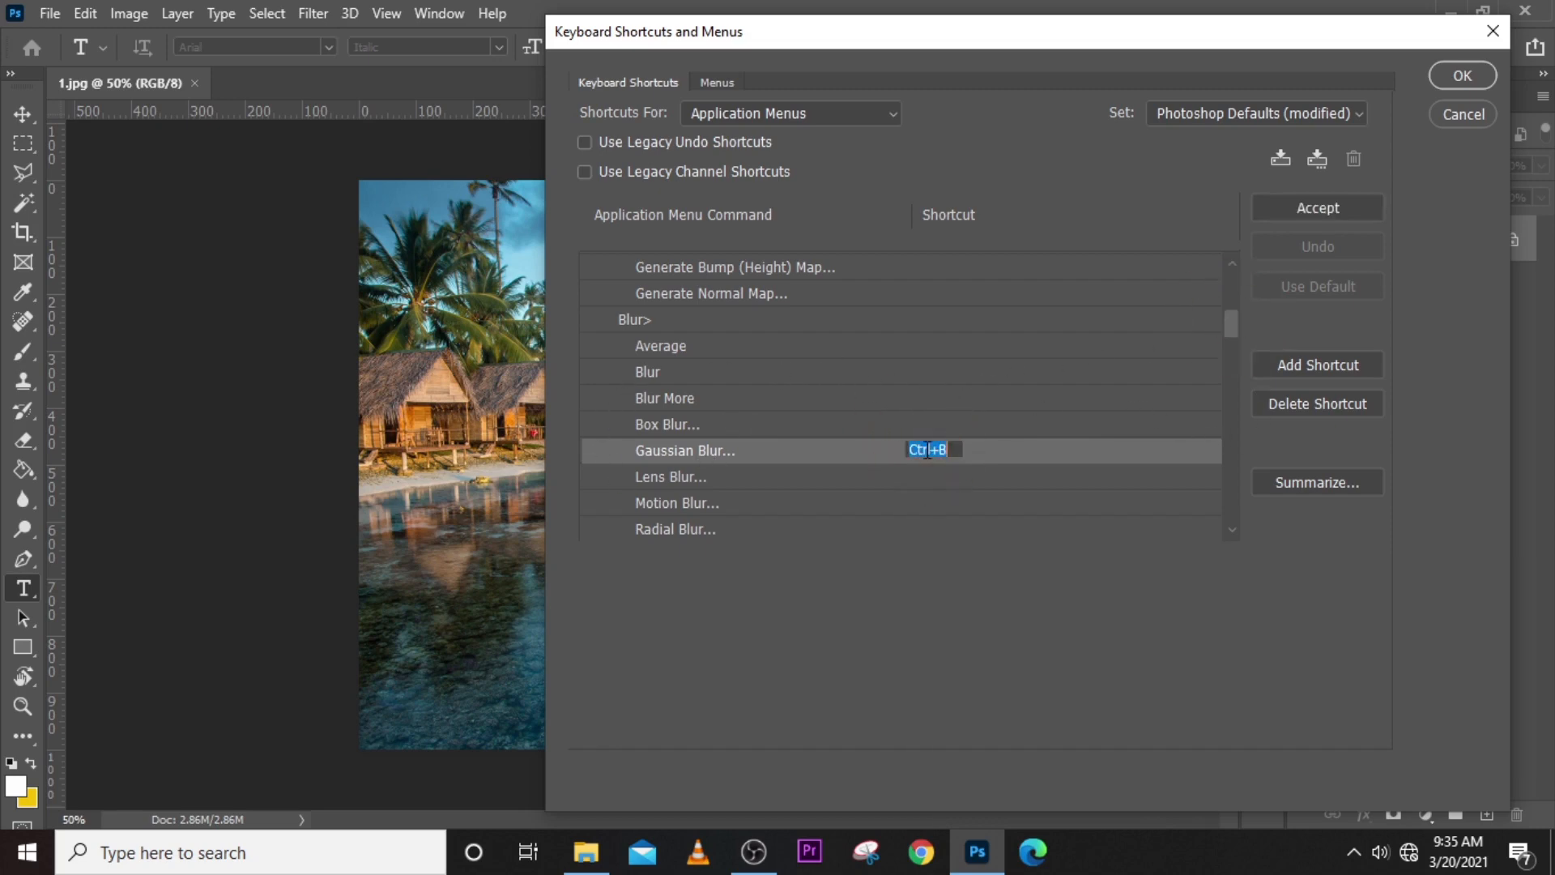
{"action": "left_click", "coordinate": [1233, 328]}
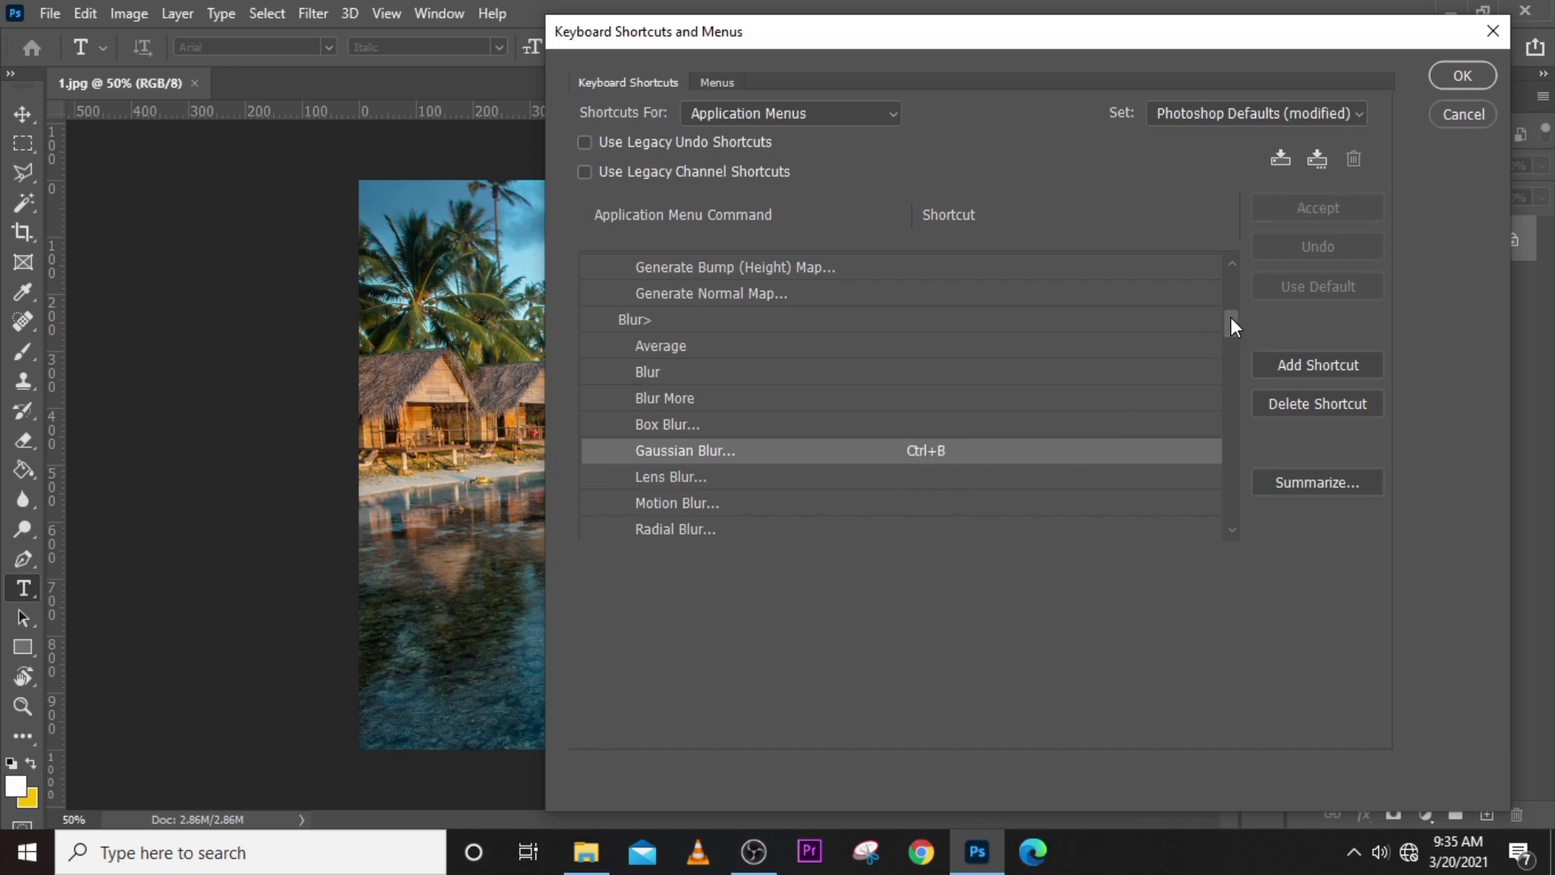
- Expand the Image commands and examine the shortcuts assigned in the Adjustments group
{"action": "left_click_drag", "start_coordinate": [1227, 319], "coordinate": [1230, 280]}
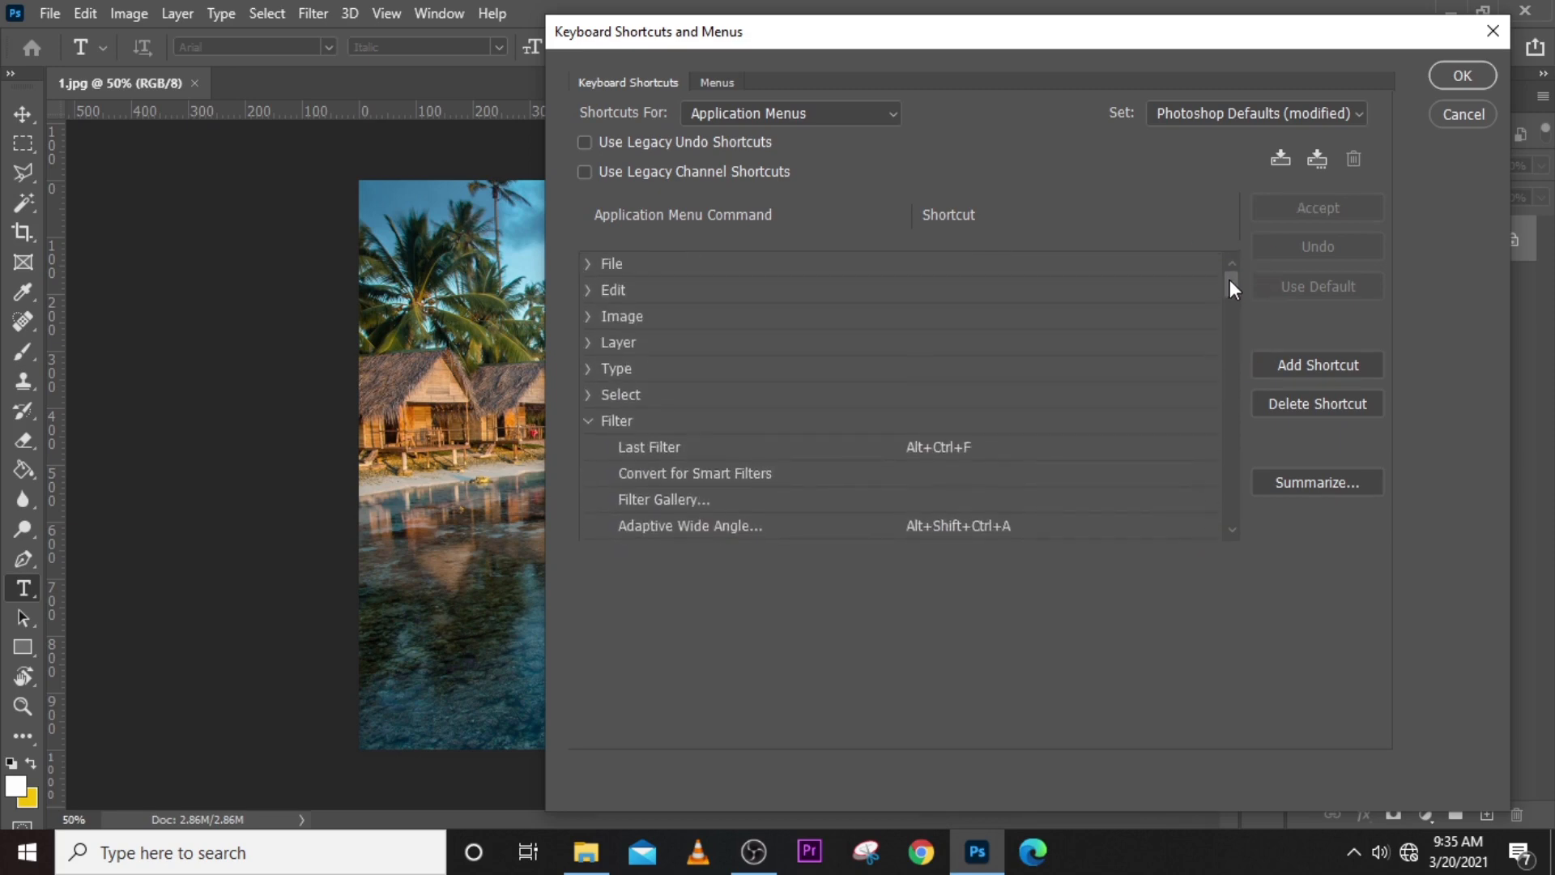
{"action": "left_click", "coordinate": [597, 317]}
{"action": "left_click", "coordinate": [590, 317]}
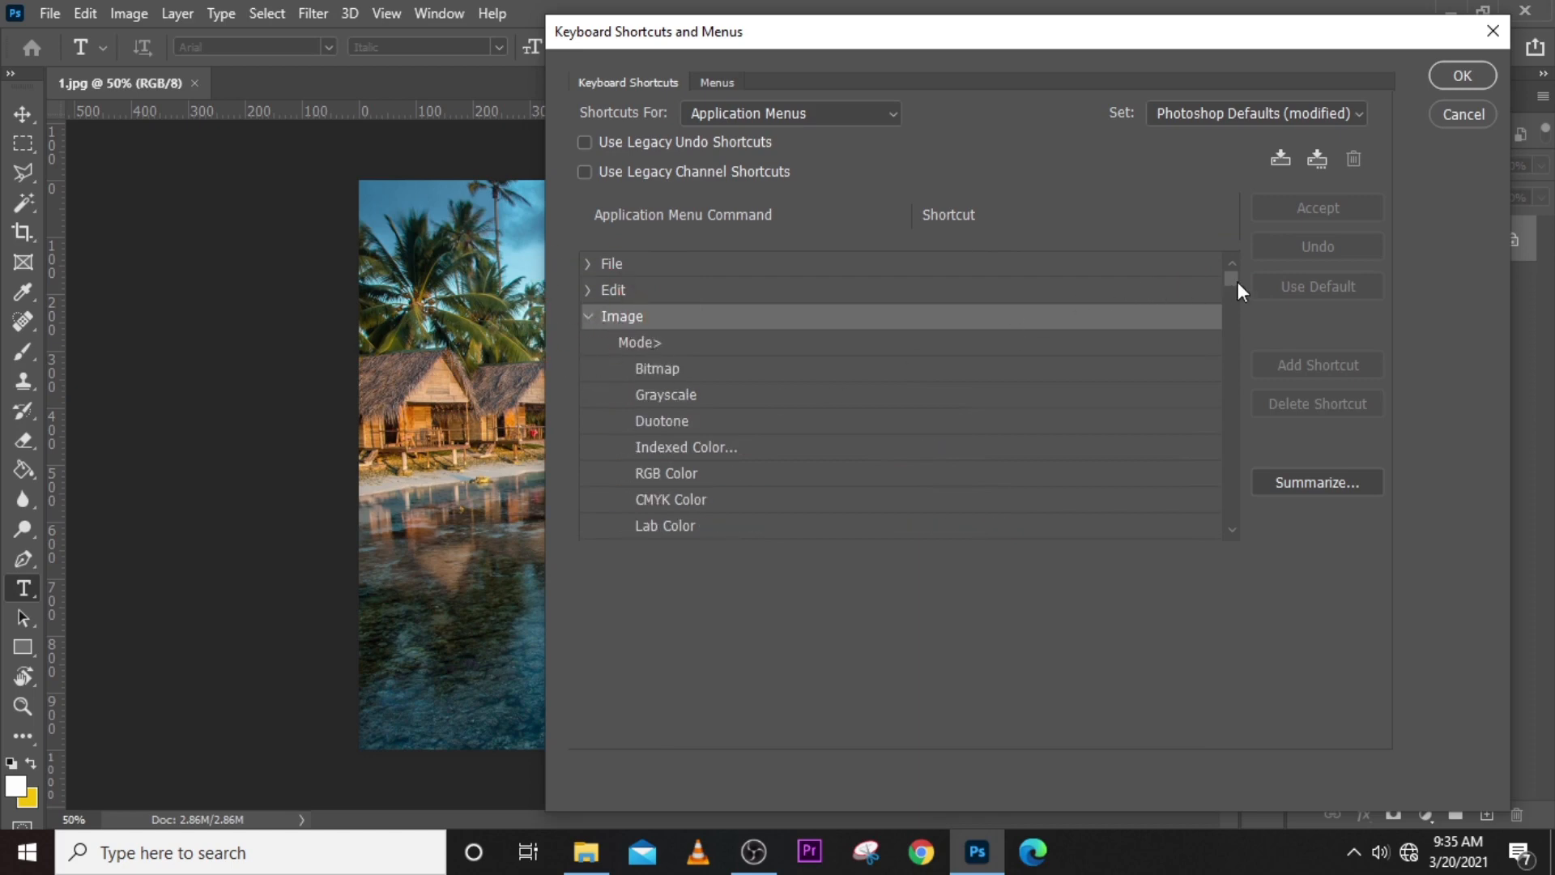
{"action": "left_click_drag", "start_coordinate": [1235, 285], "coordinate": [1232, 306]}
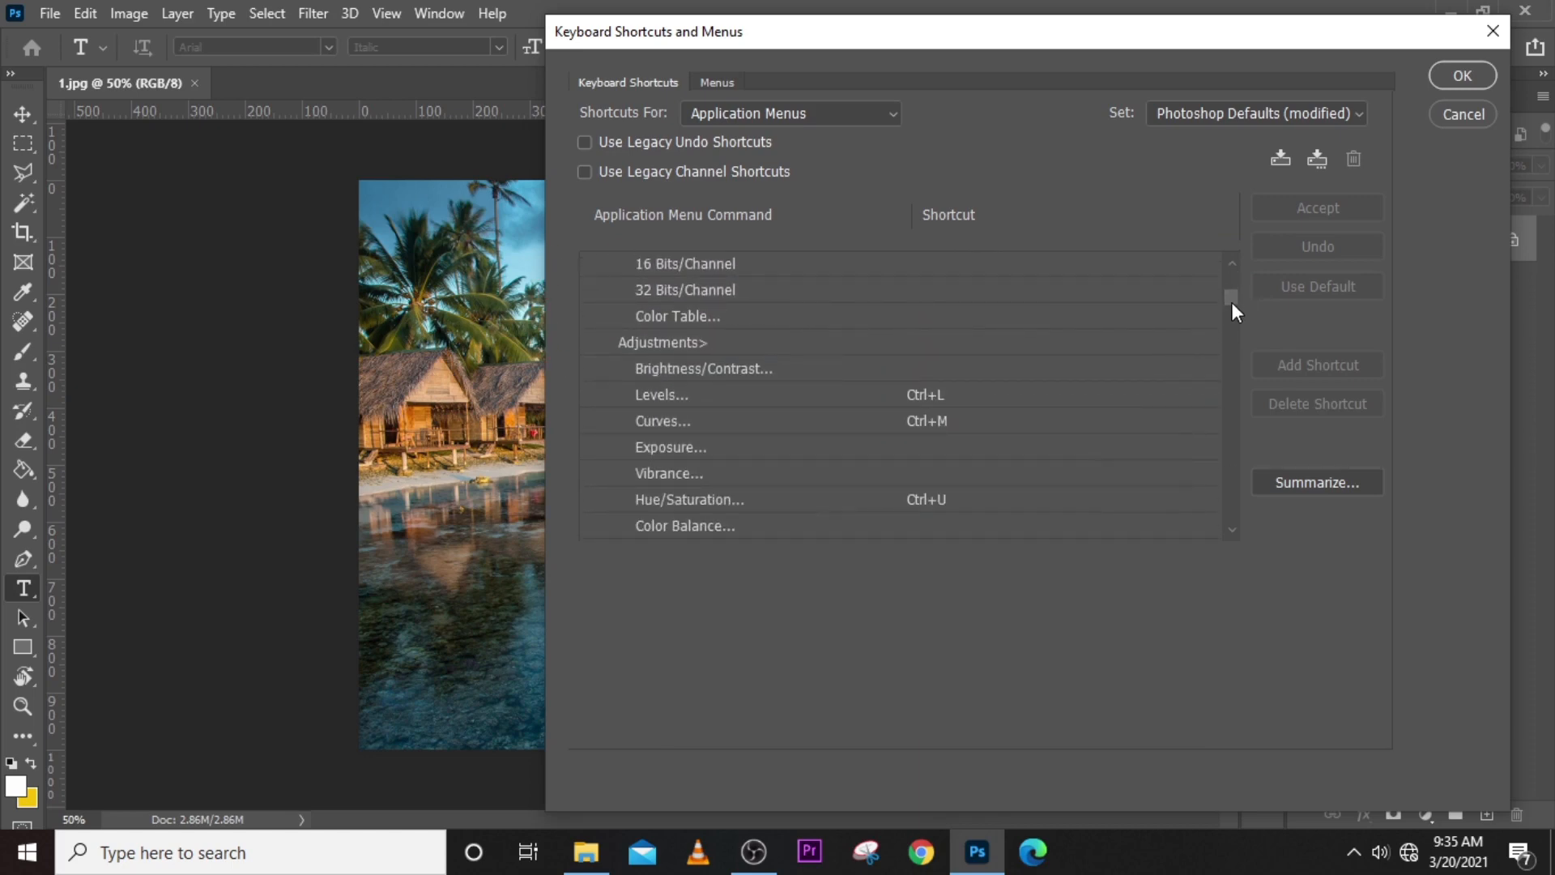
{"action": "left_click", "coordinate": [674, 346]}
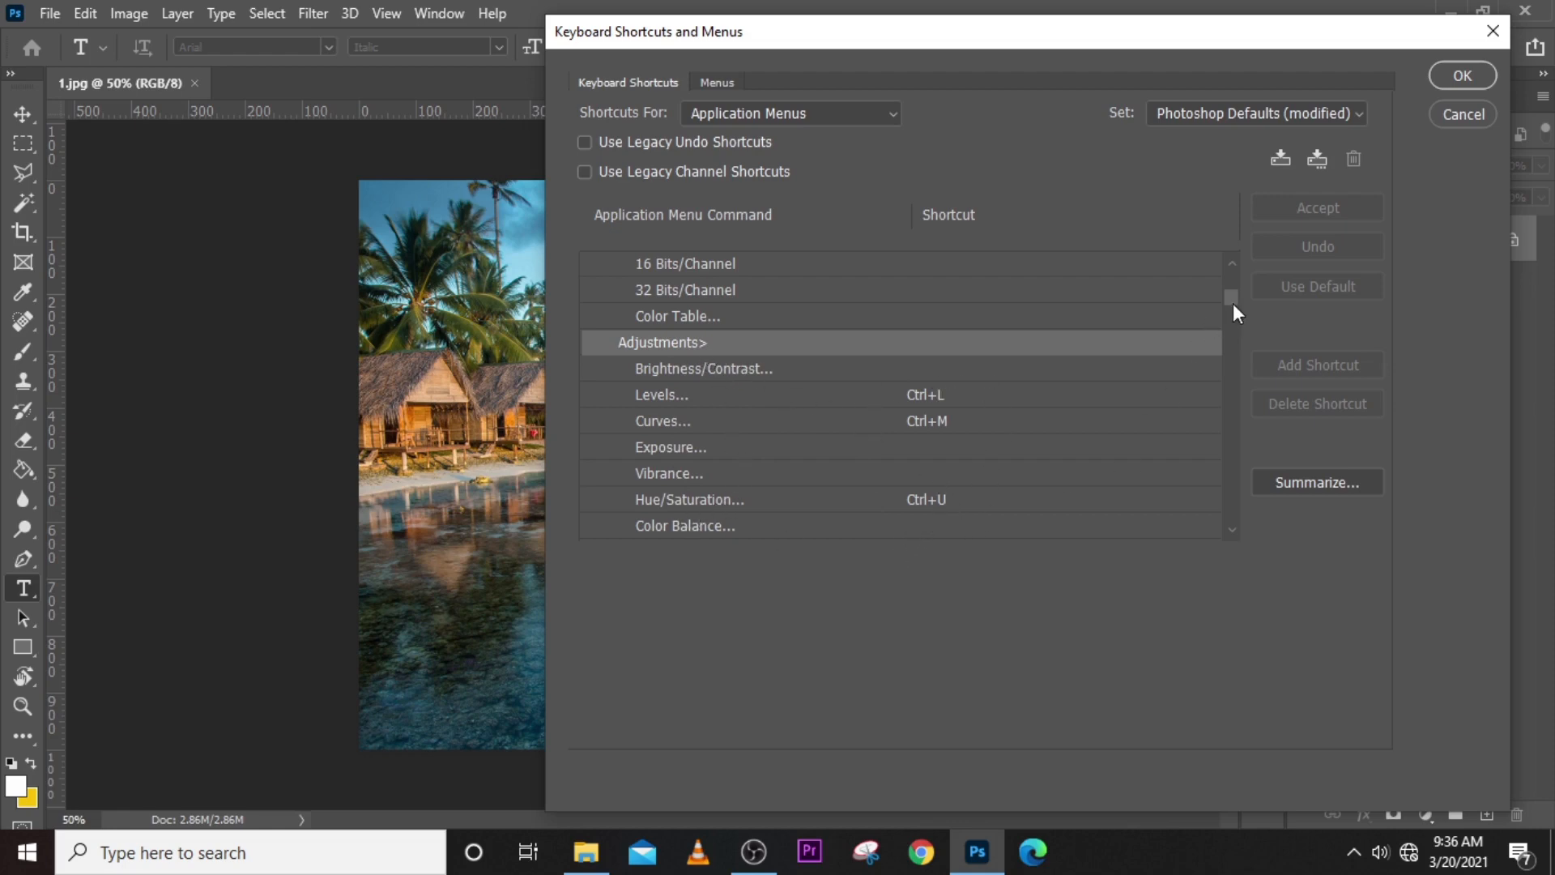
- Reassign Ctrl+B to Gaussian Blur in the Filter commands' Blur group, accept it and save the keyboard shortcut changes
{"action": "left_click_drag", "start_coordinate": [1228, 302], "coordinate": [1228, 286]}
{"action": "left_click", "coordinate": [588, 275]}
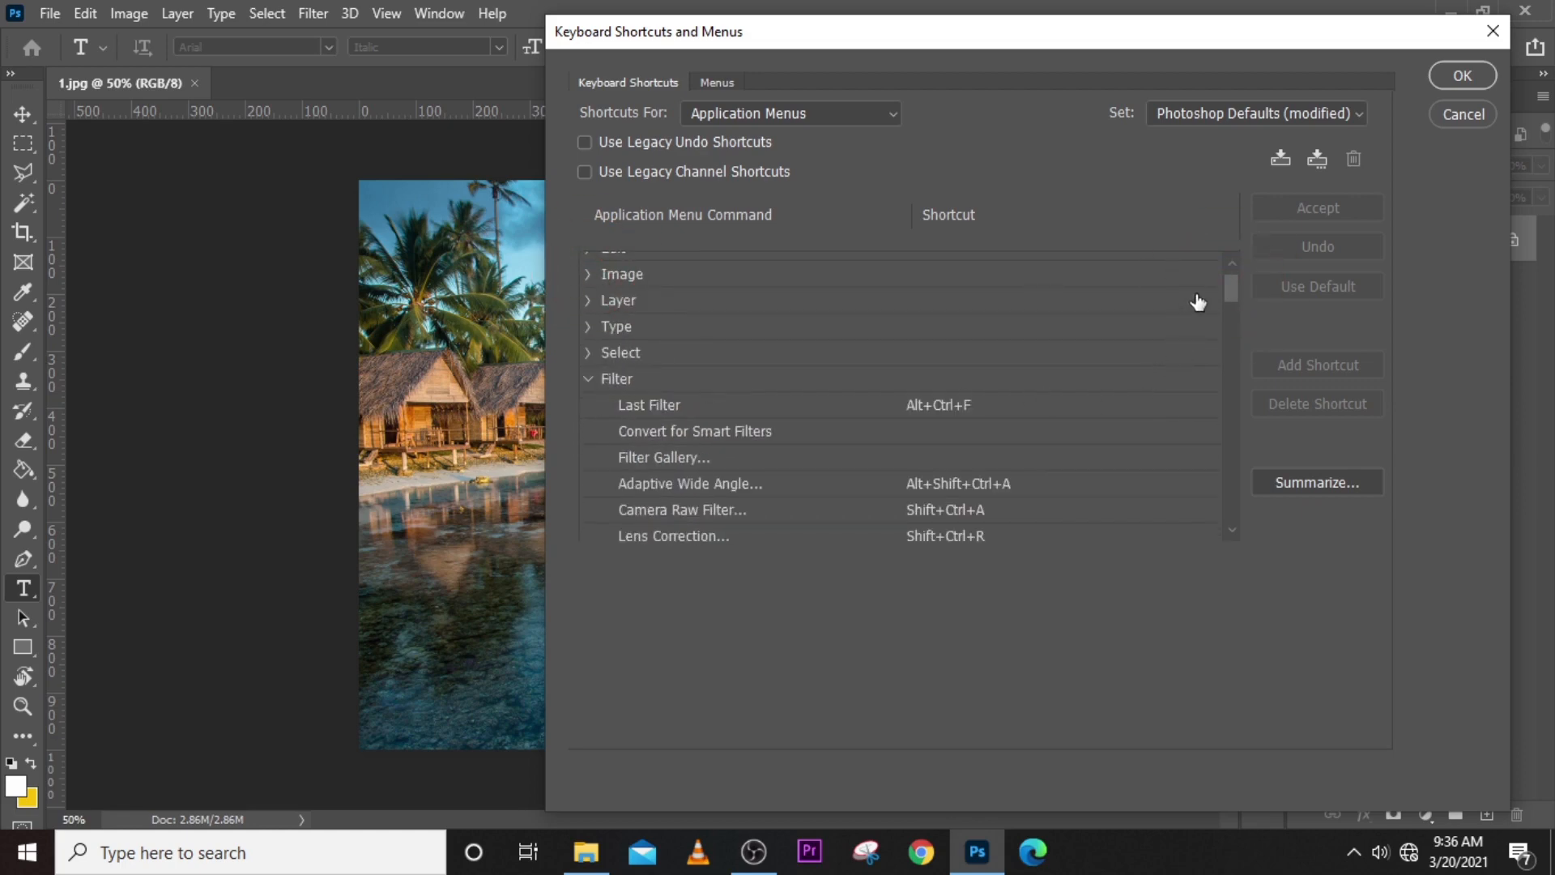
{"action": "left_click_drag", "start_coordinate": [1234, 288], "coordinate": [1233, 305]}
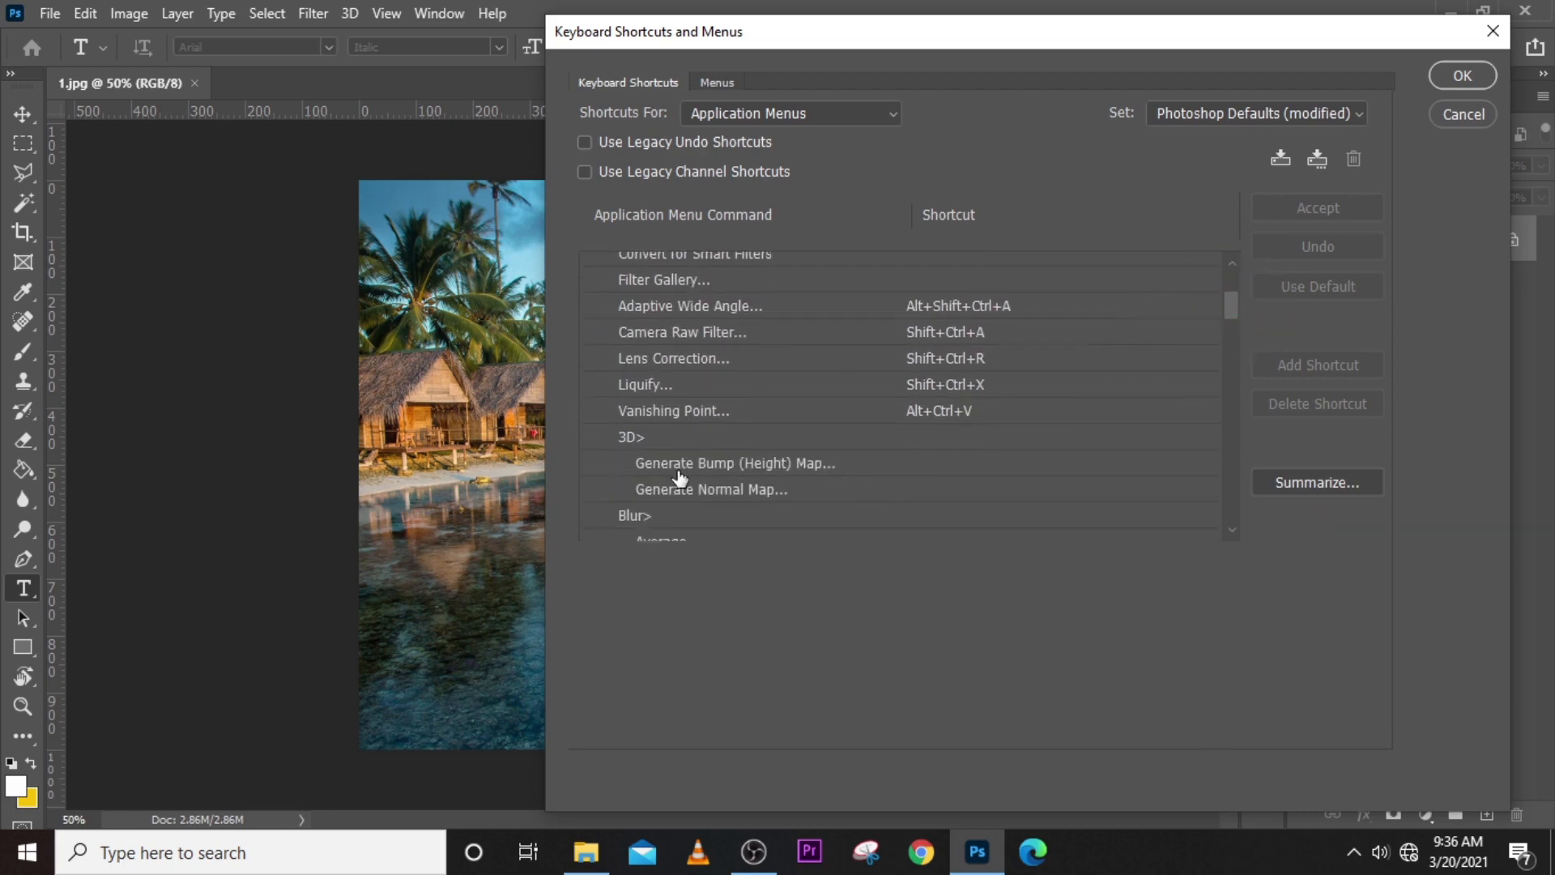
{"action": "left_click_drag", "start_coordinate": [1229, 300], "coordinate": [1232, 327]}
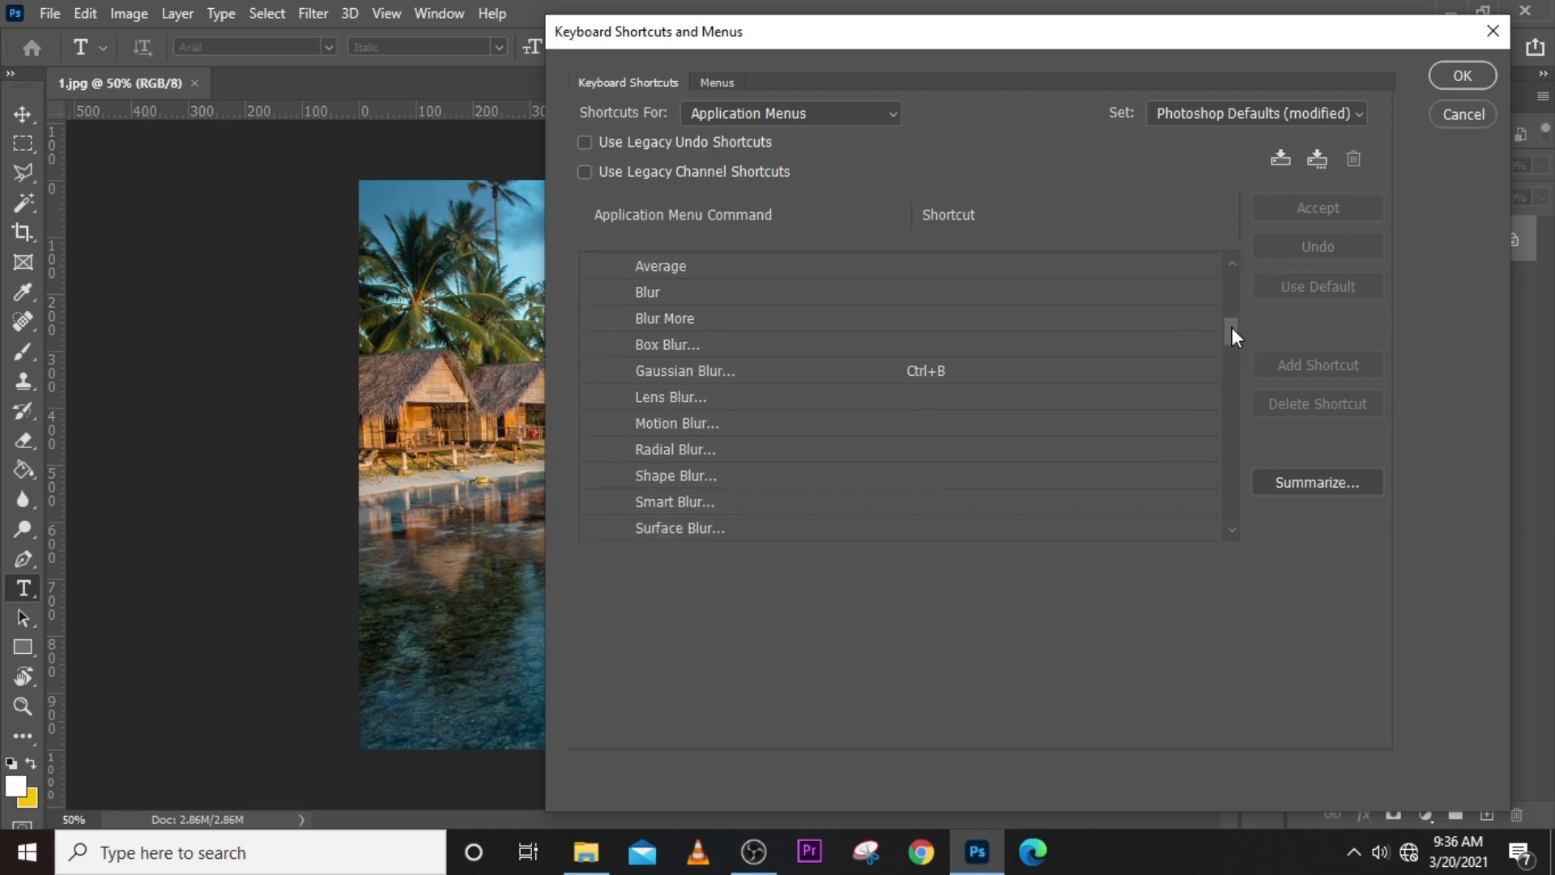
{"action": "left_click", "coordinate": [923, 374]}
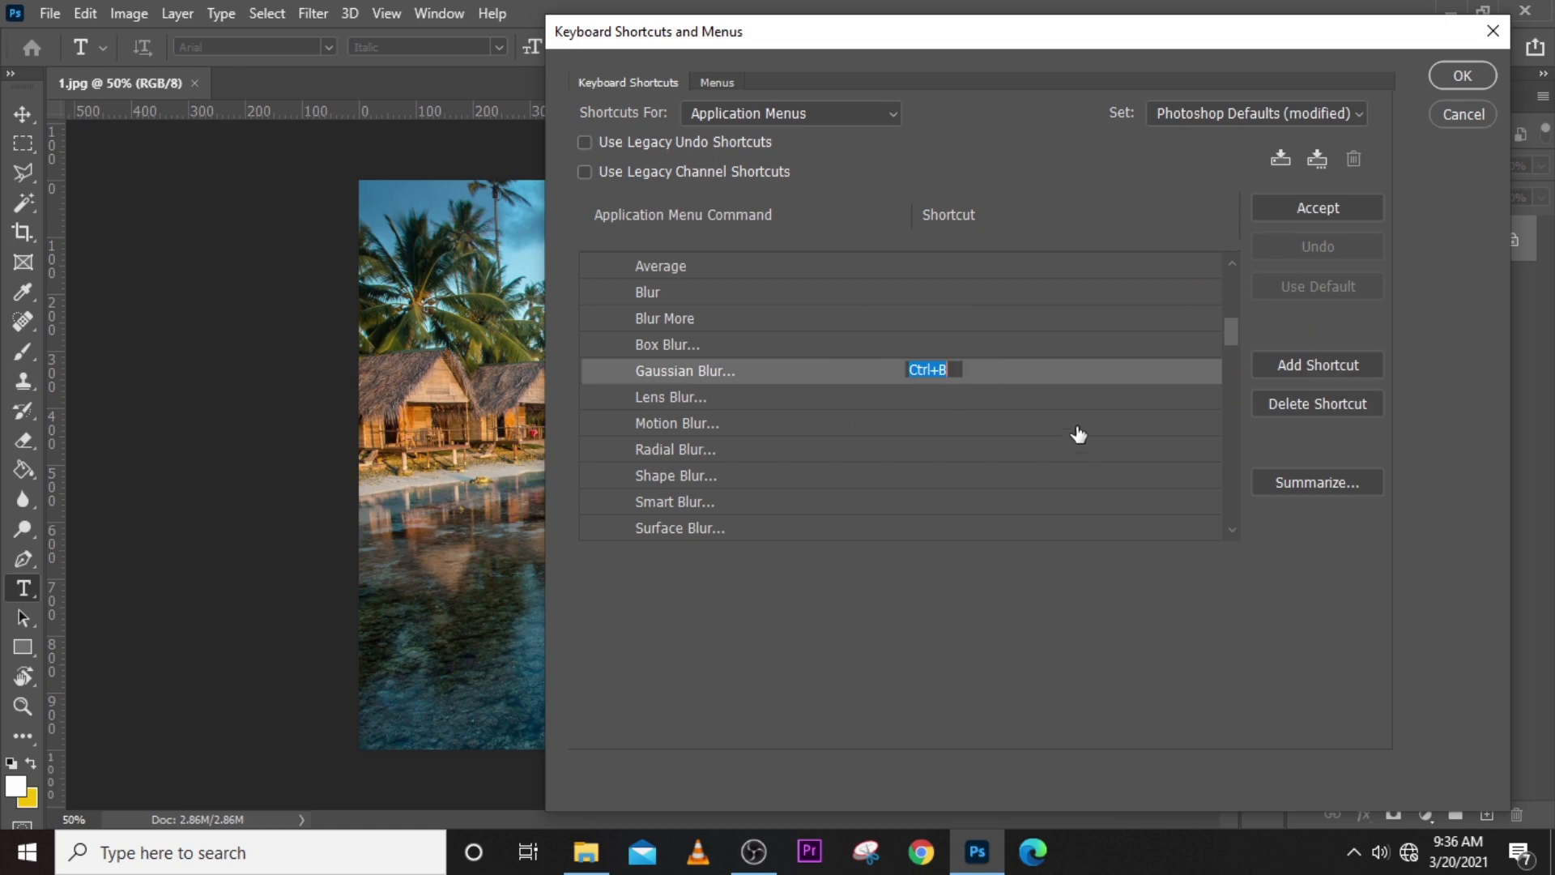
{"action": "key", "text": "BackSpace"}
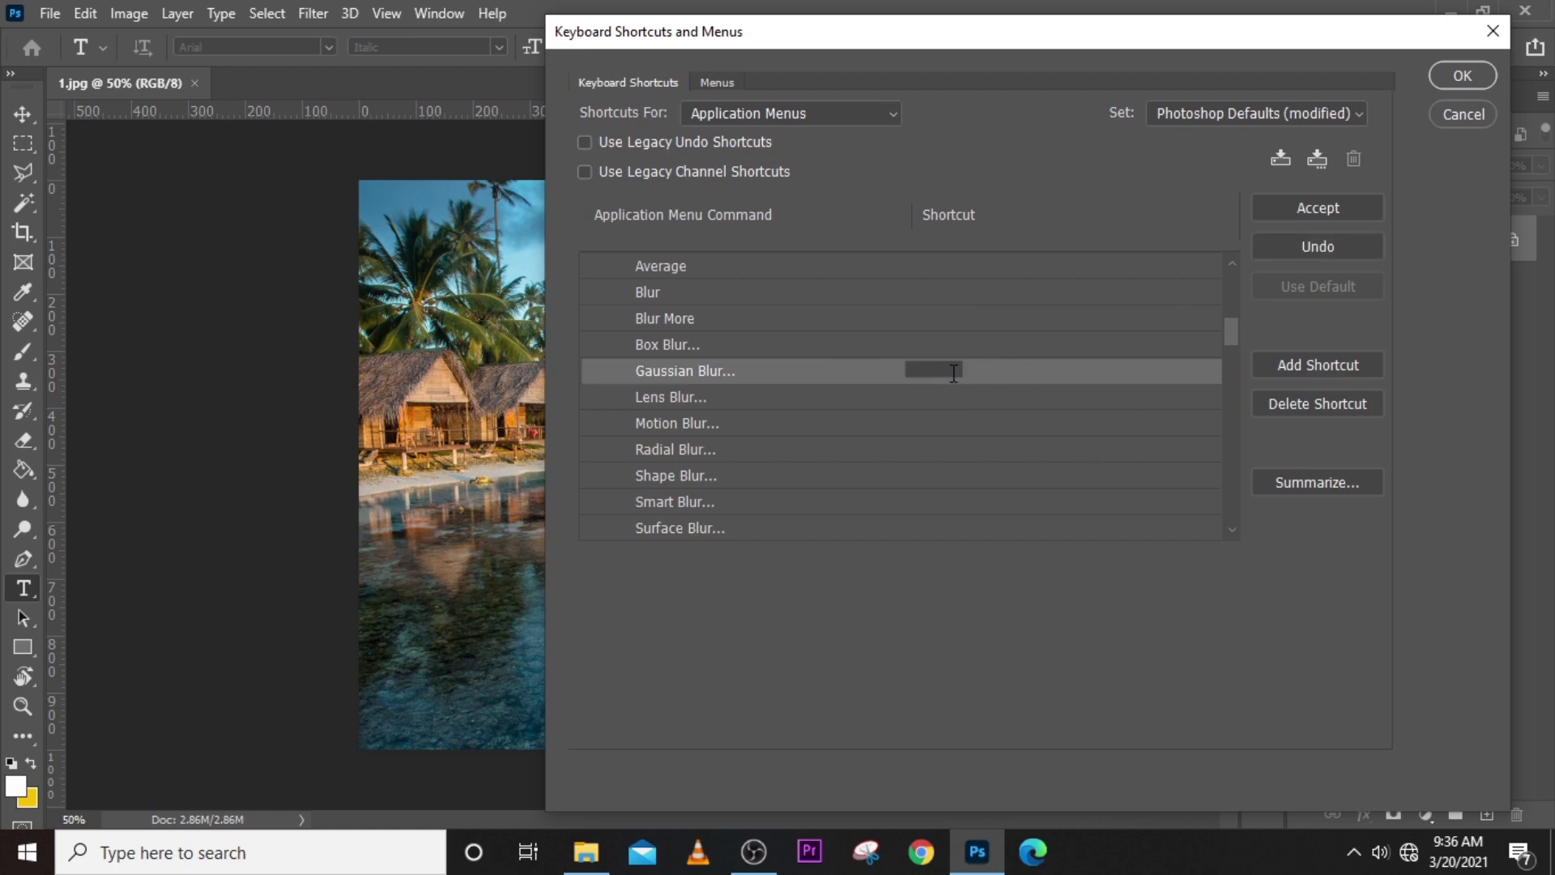
{"action": "key", "text": "ctrl+b"}
{"action": "left_click", "coordinate": [1314, 207]}
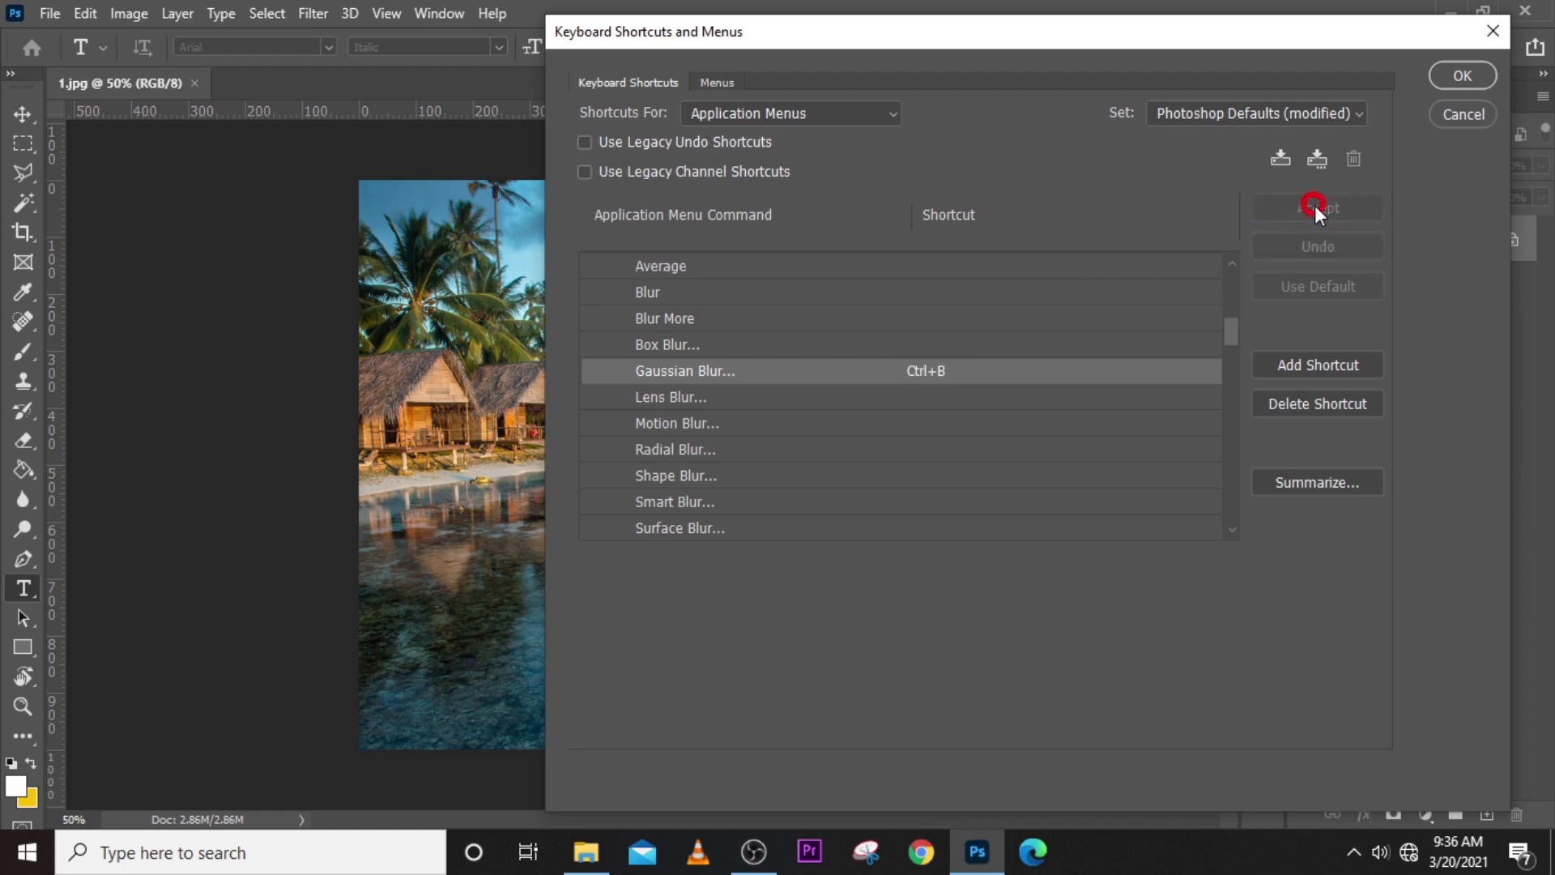
{"action": "left_click", "coordinate": [1464, 75]}
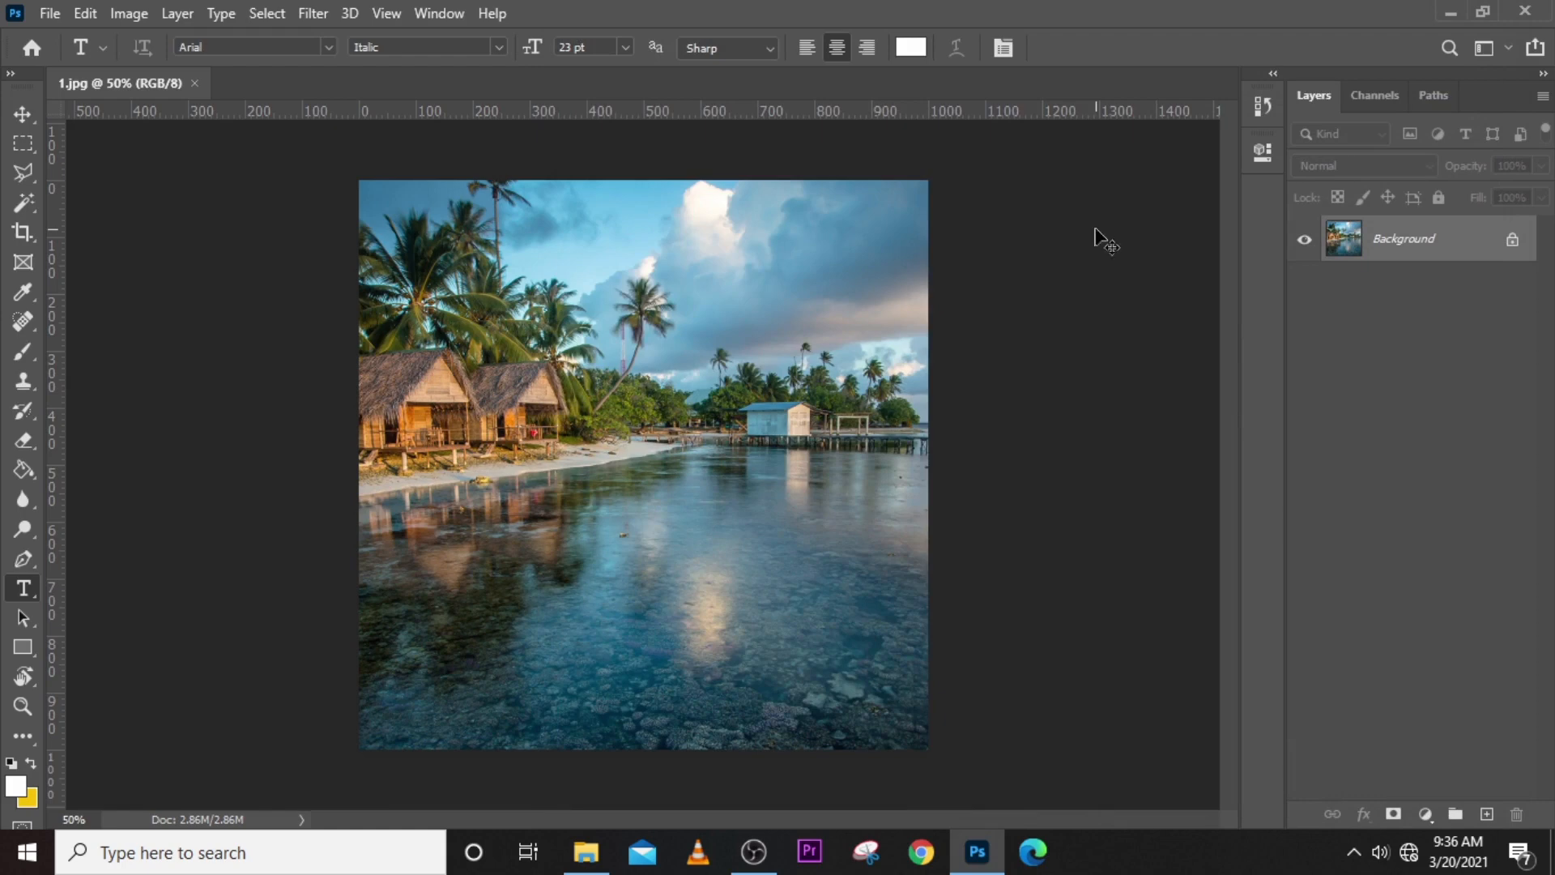
- Preview Gaussian Blur on the picture at a radius of 6.6 pixels, cancel it, and open and cancel the filter once more
{"action": "key", "text": "ctrl+g"}
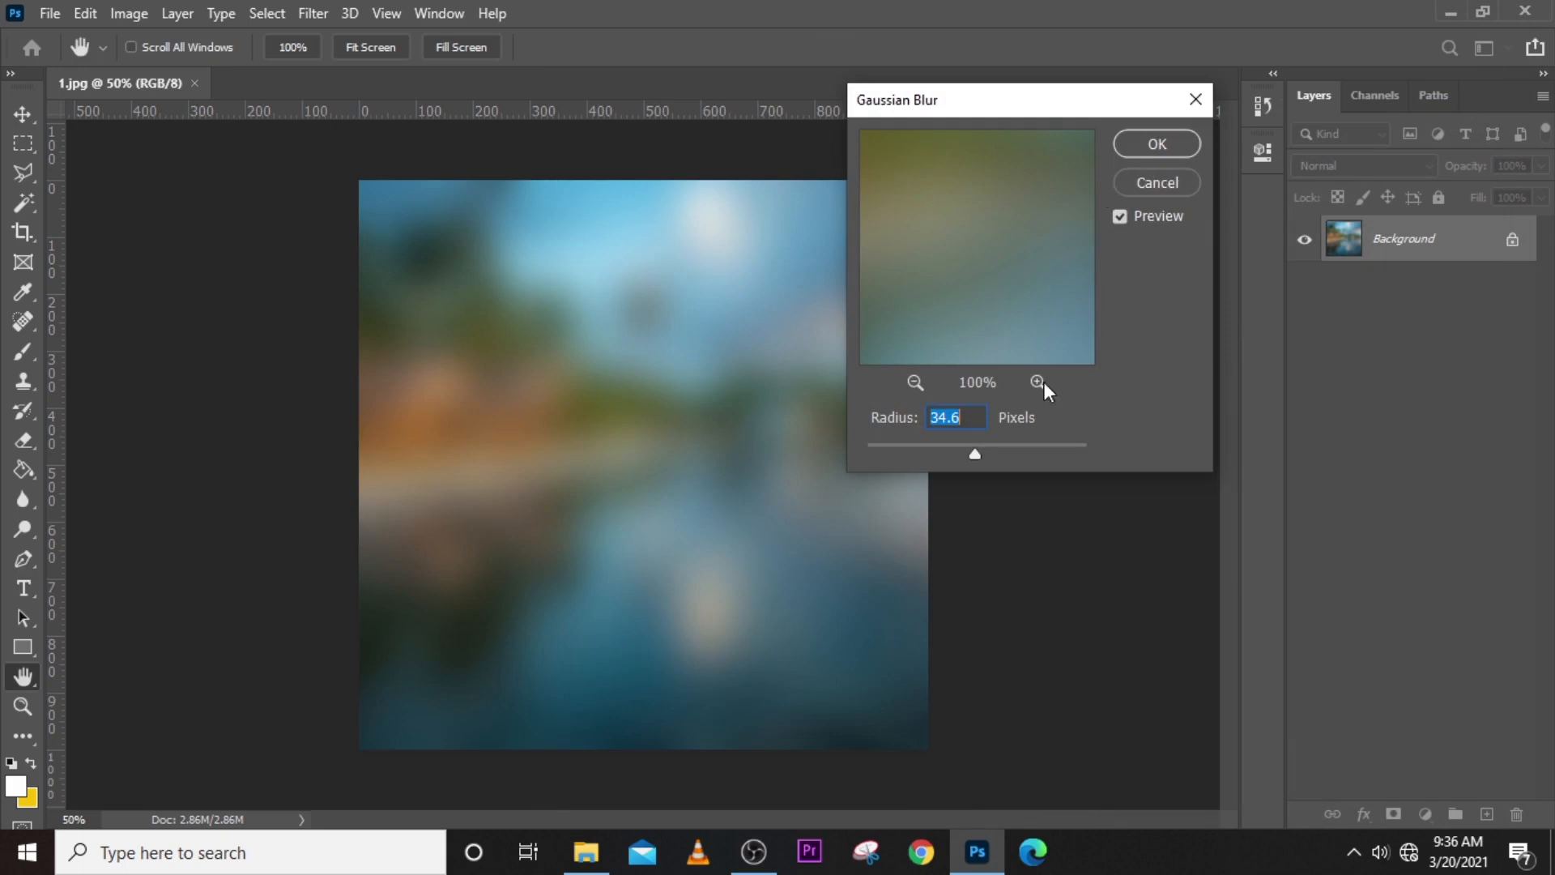
{"action": "left_click_drag", "start_coordinate": [975, 456], "coordinate": [935, 451]}
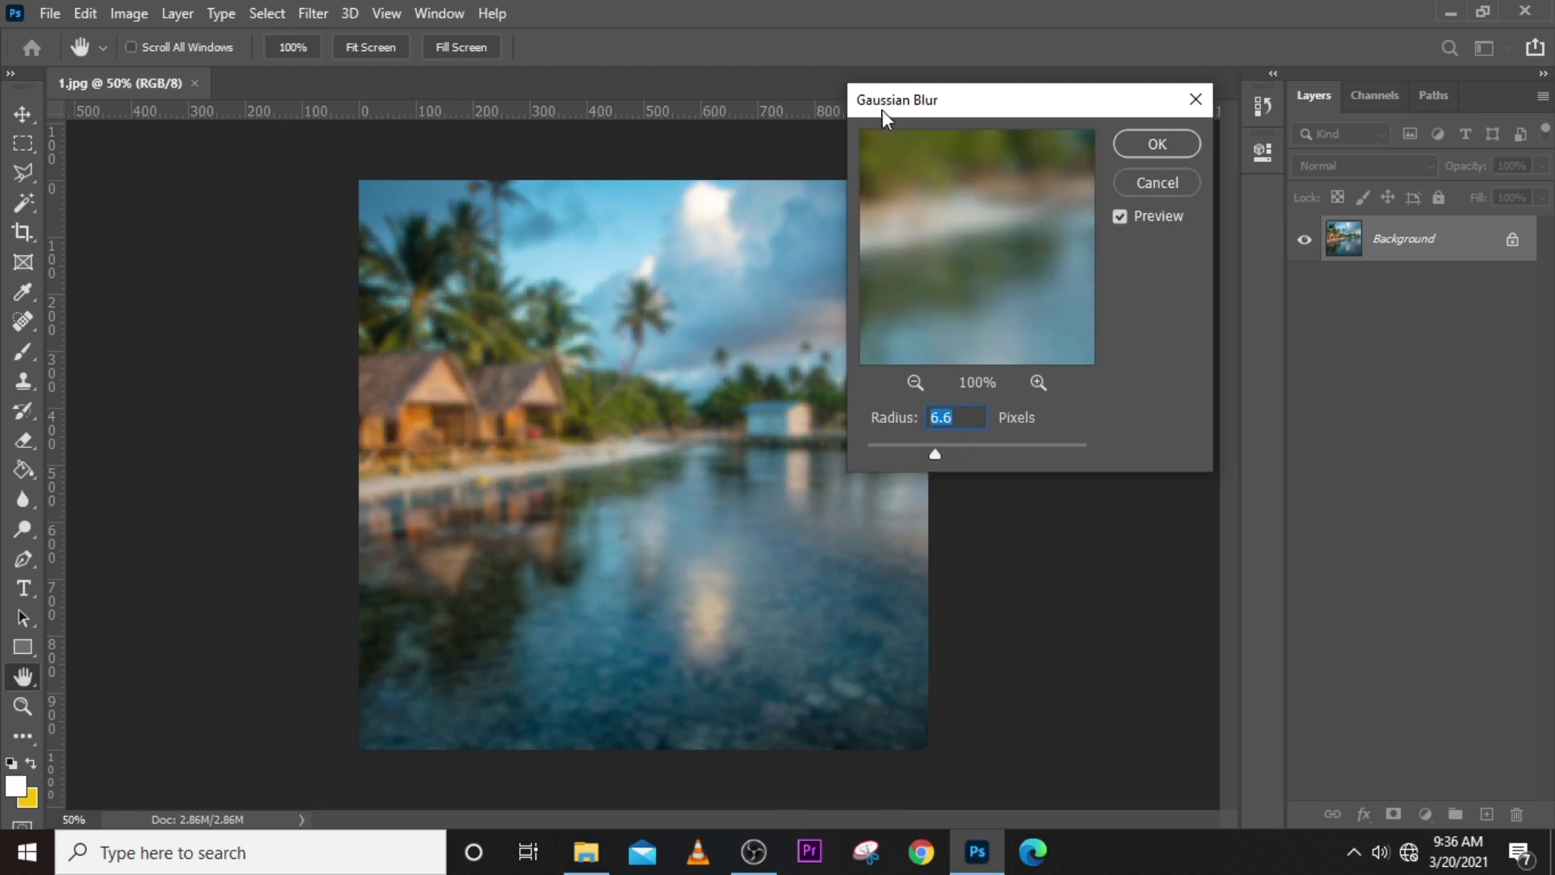
{"action": "left_click", "coordinate": [1145, 178]}
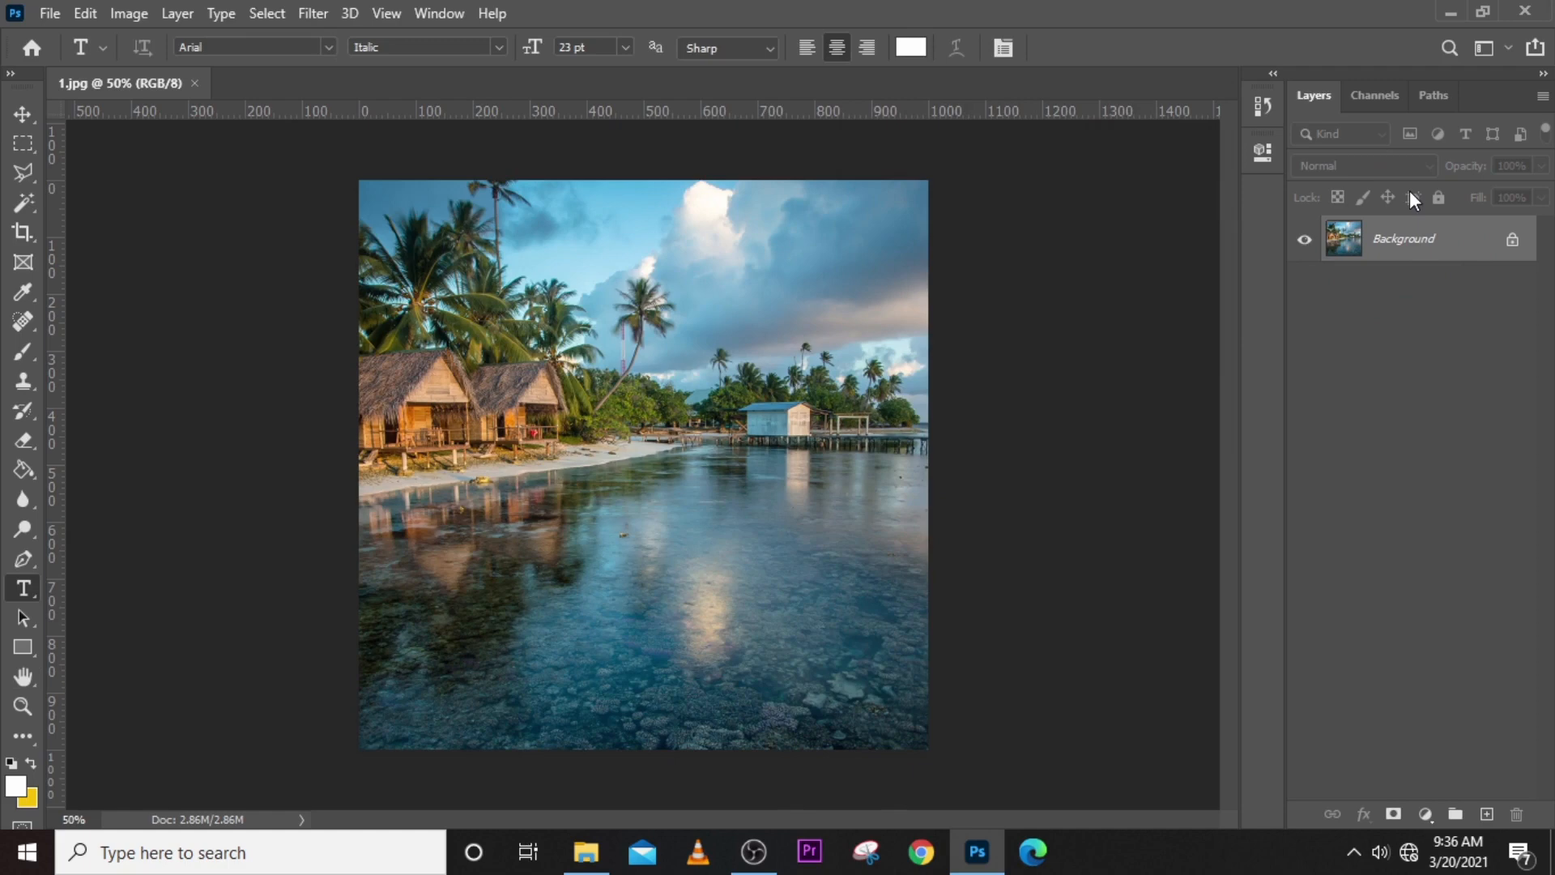
{"action": "key", "text": "ctrl+alt+f"}
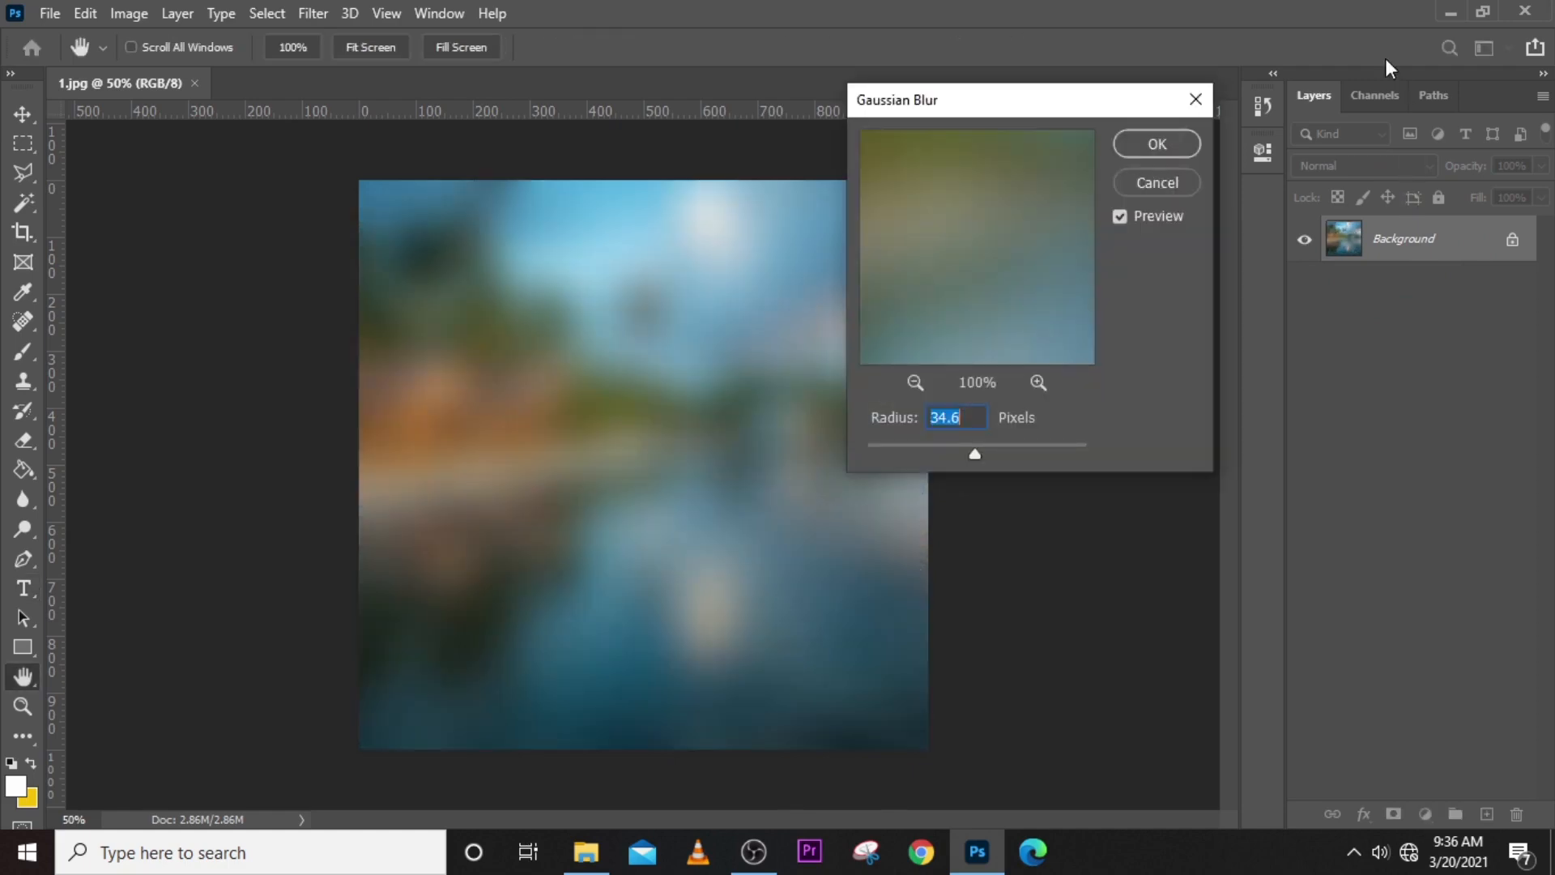
{"action": "left_click", "coordinate": [1162, 185]}
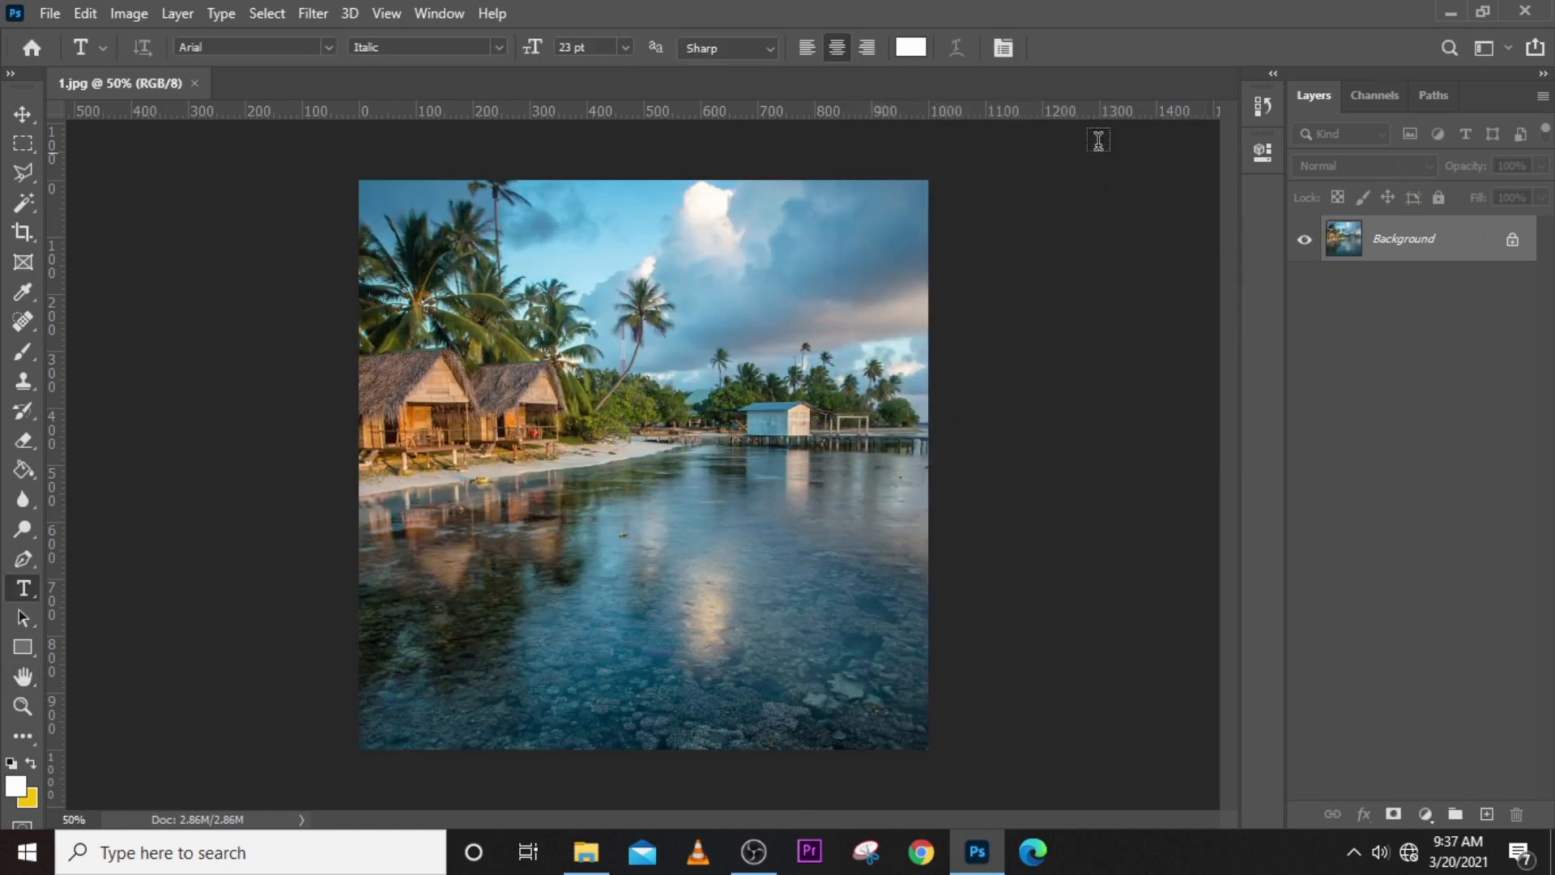
- Check the shortcut listed for Gaussian Blur among the Blur filters, open the filter and cancel it without applying
{"action": "left_click", "coordinate": [321, 6]}
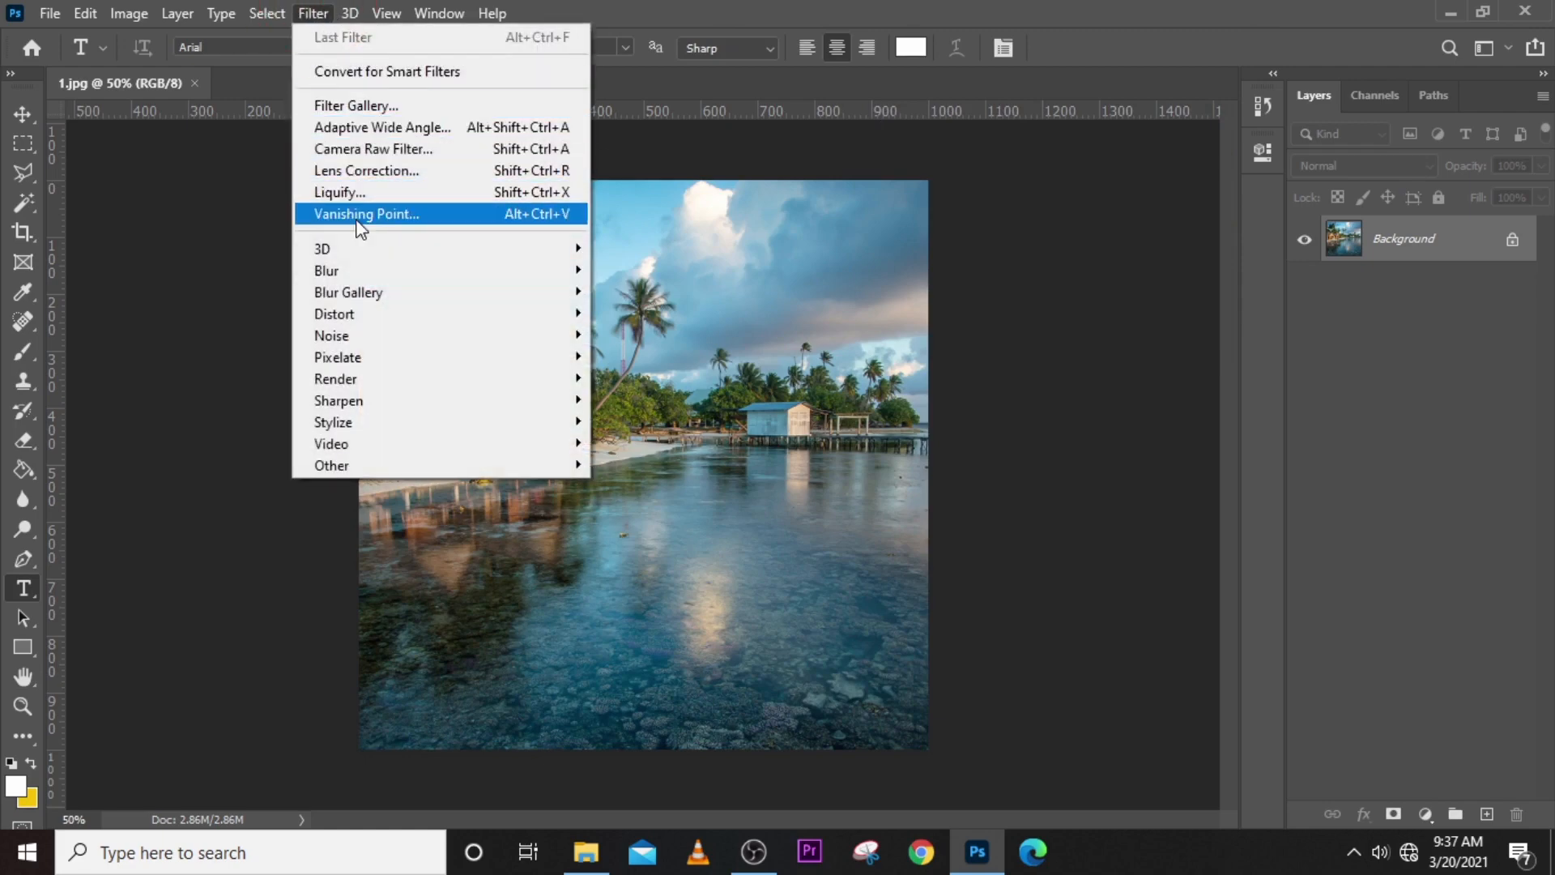
{"action": "mouse_move", "coordinate": [358, 269]}
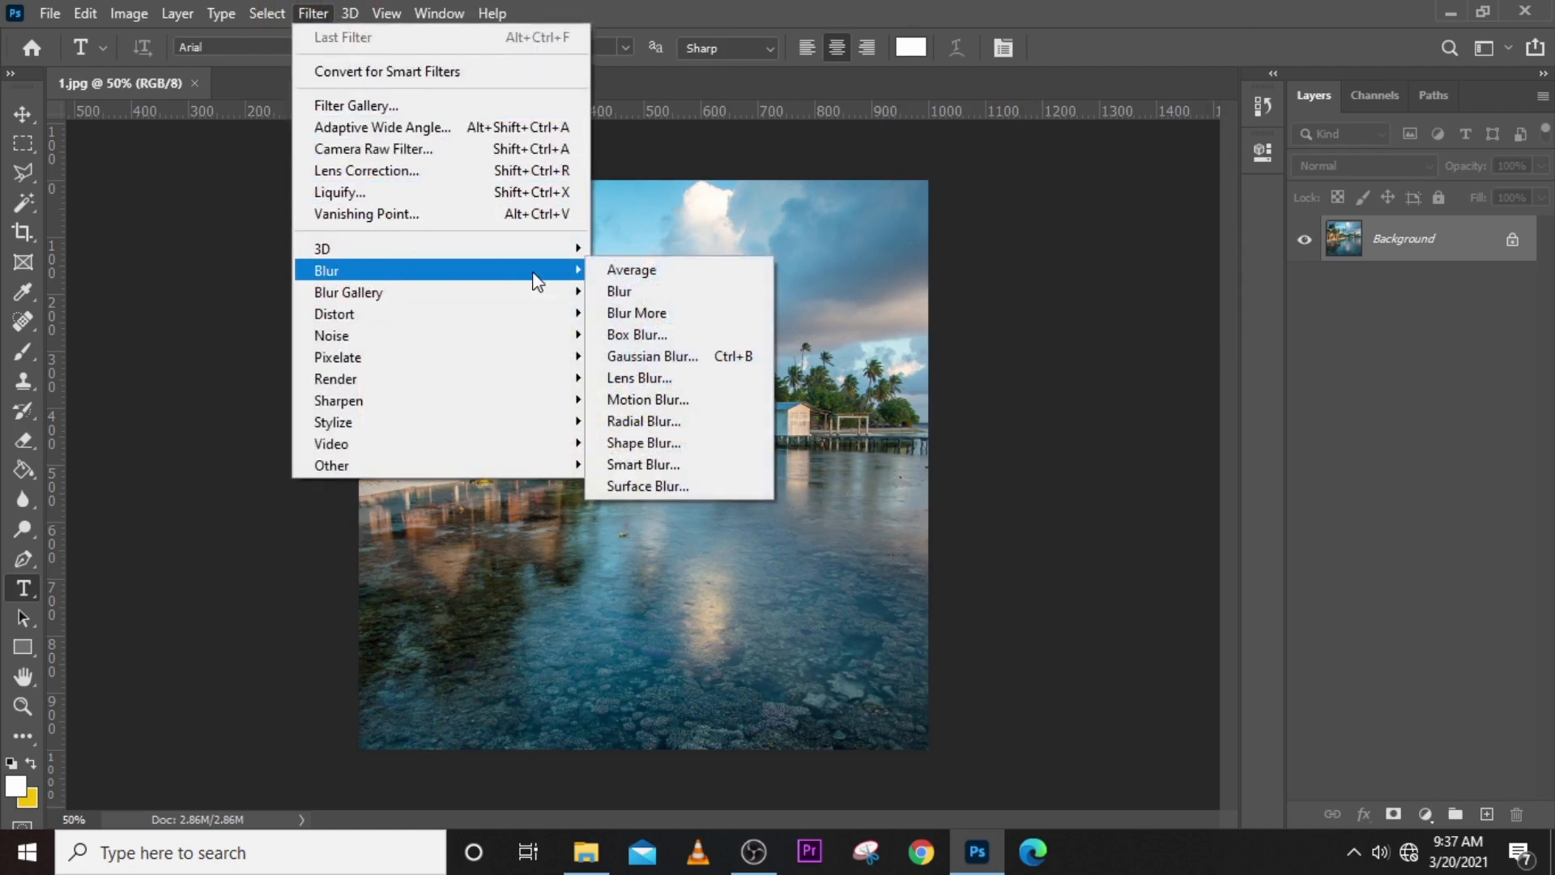
{"action": "left_click", "coordinate": [641, 356]}
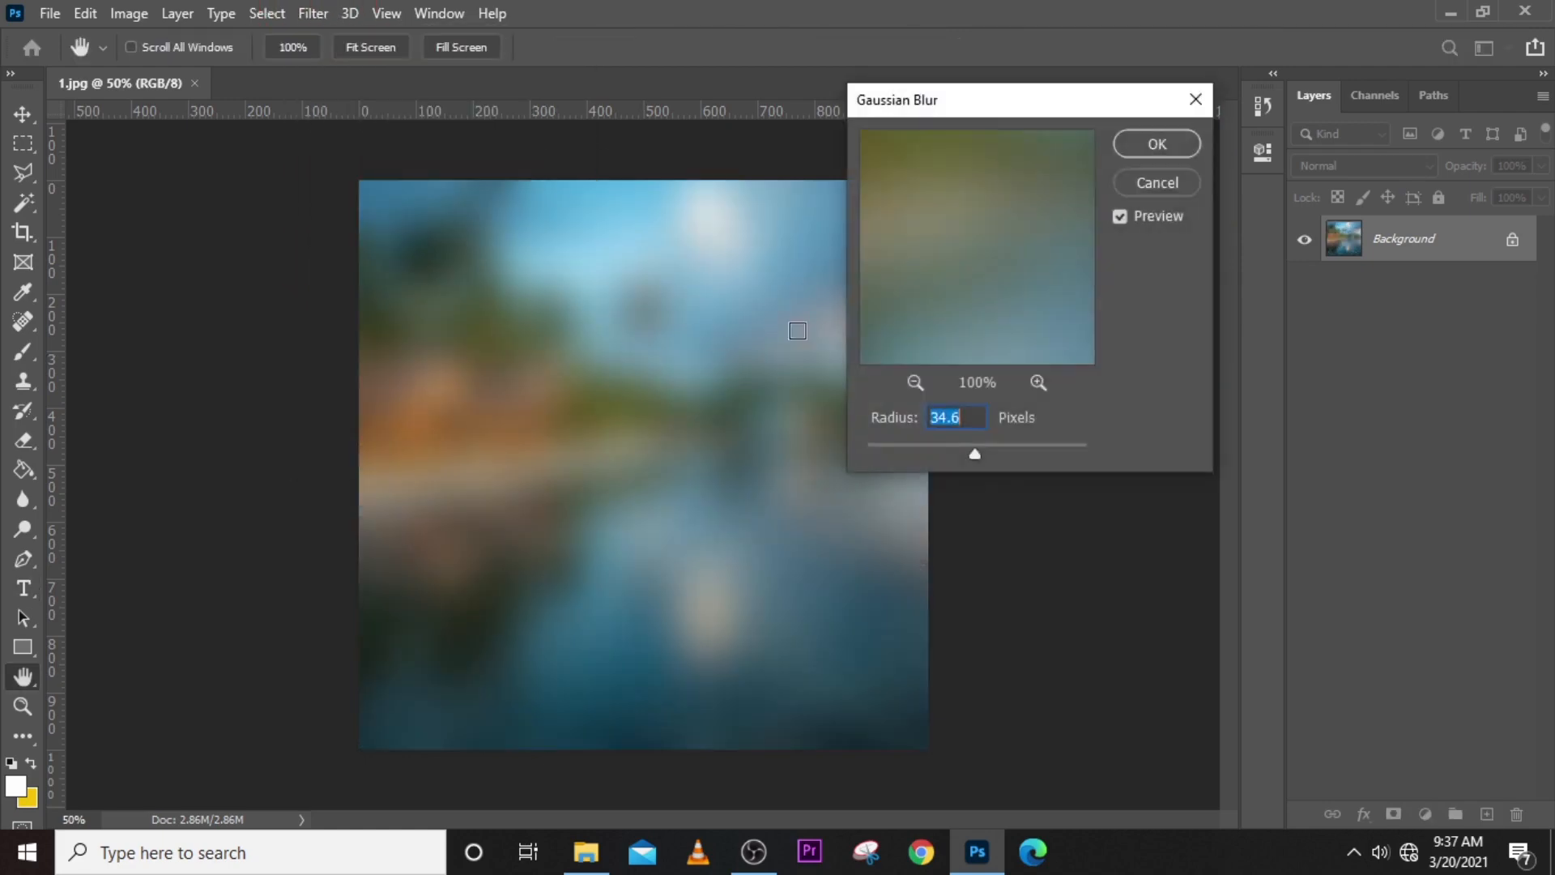
{"action": "left_click", "coordinate": [1185, 180]}
{"action": "key", "text": "t"}
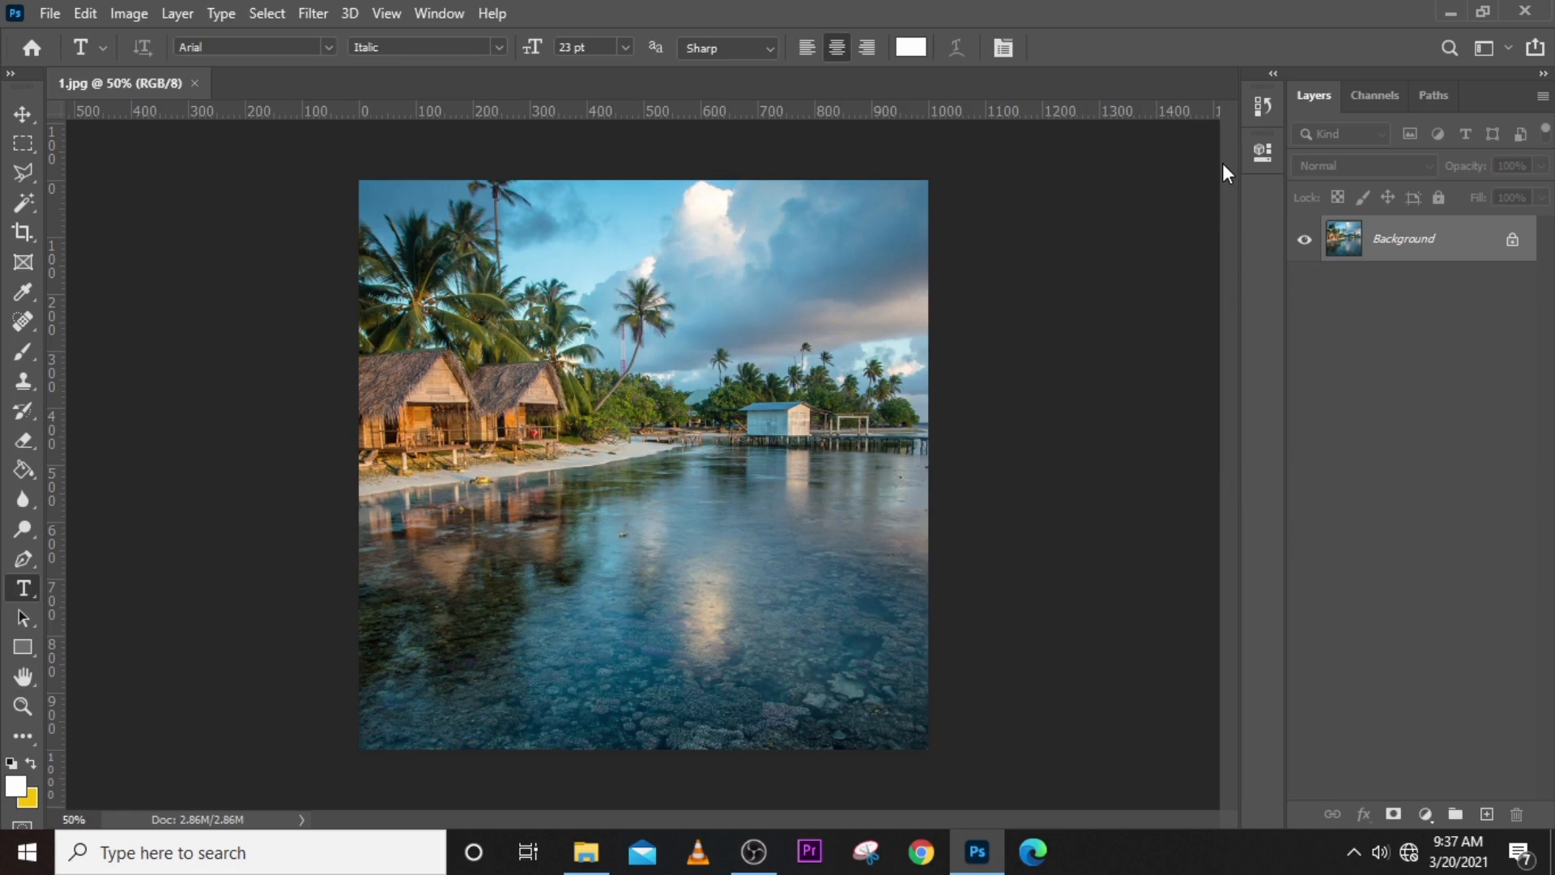
- Close 1.jpg, reopen it in Photoshop from File Explorer, and close it again
{"action": "left_click", "coordinate": [195, 84]}
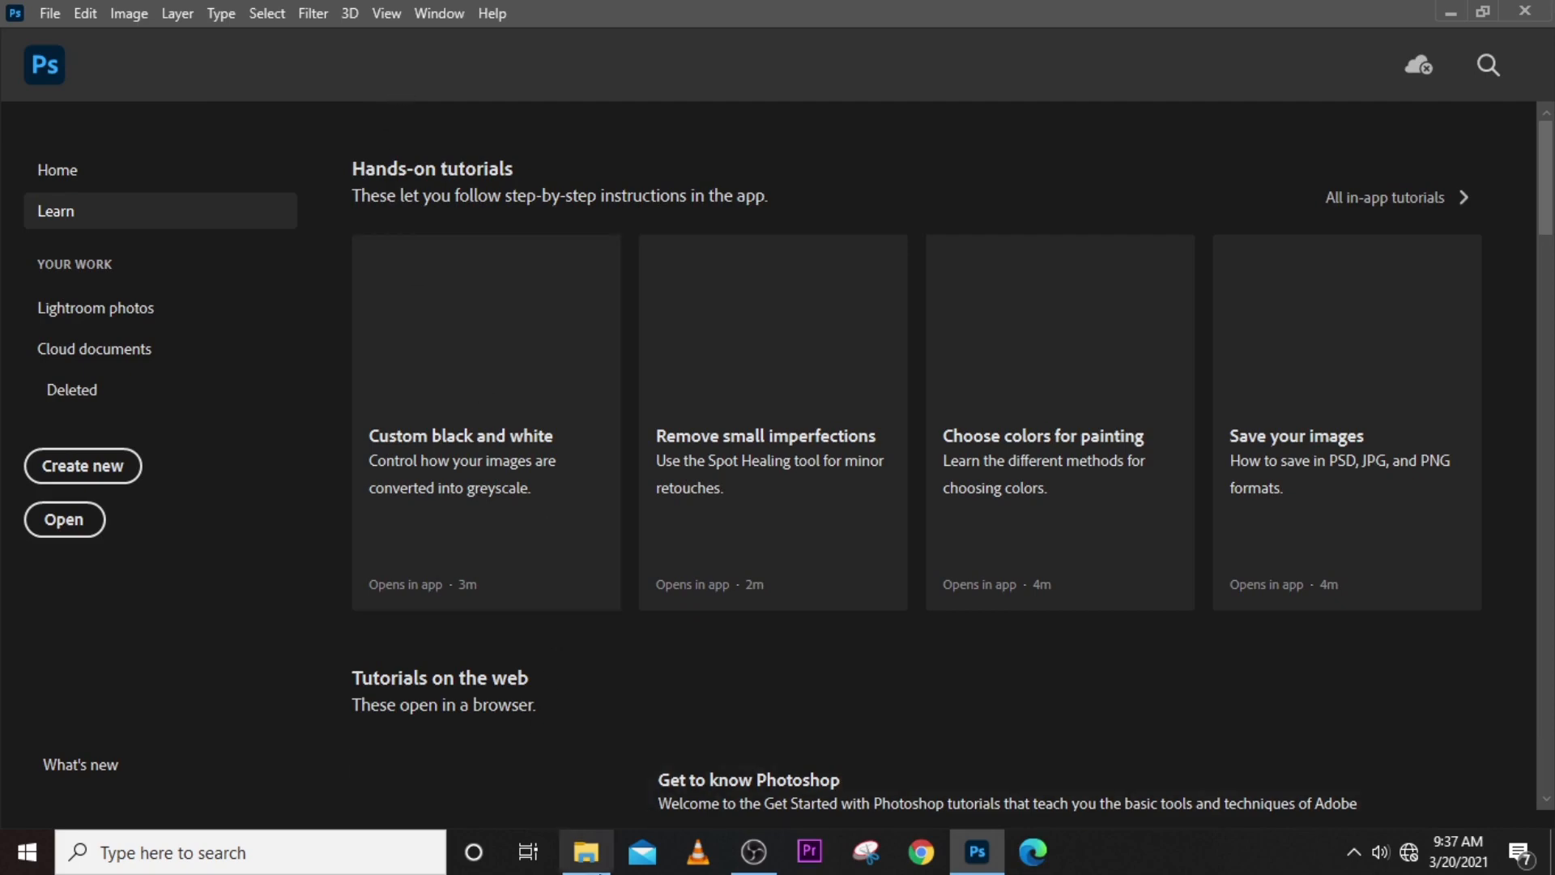
{"action": "left_click", "coordinate": [585, 852]}
{"action": "left_click_drag", "start_coordinate": [257, 324], "coordinate": [763, 545]}
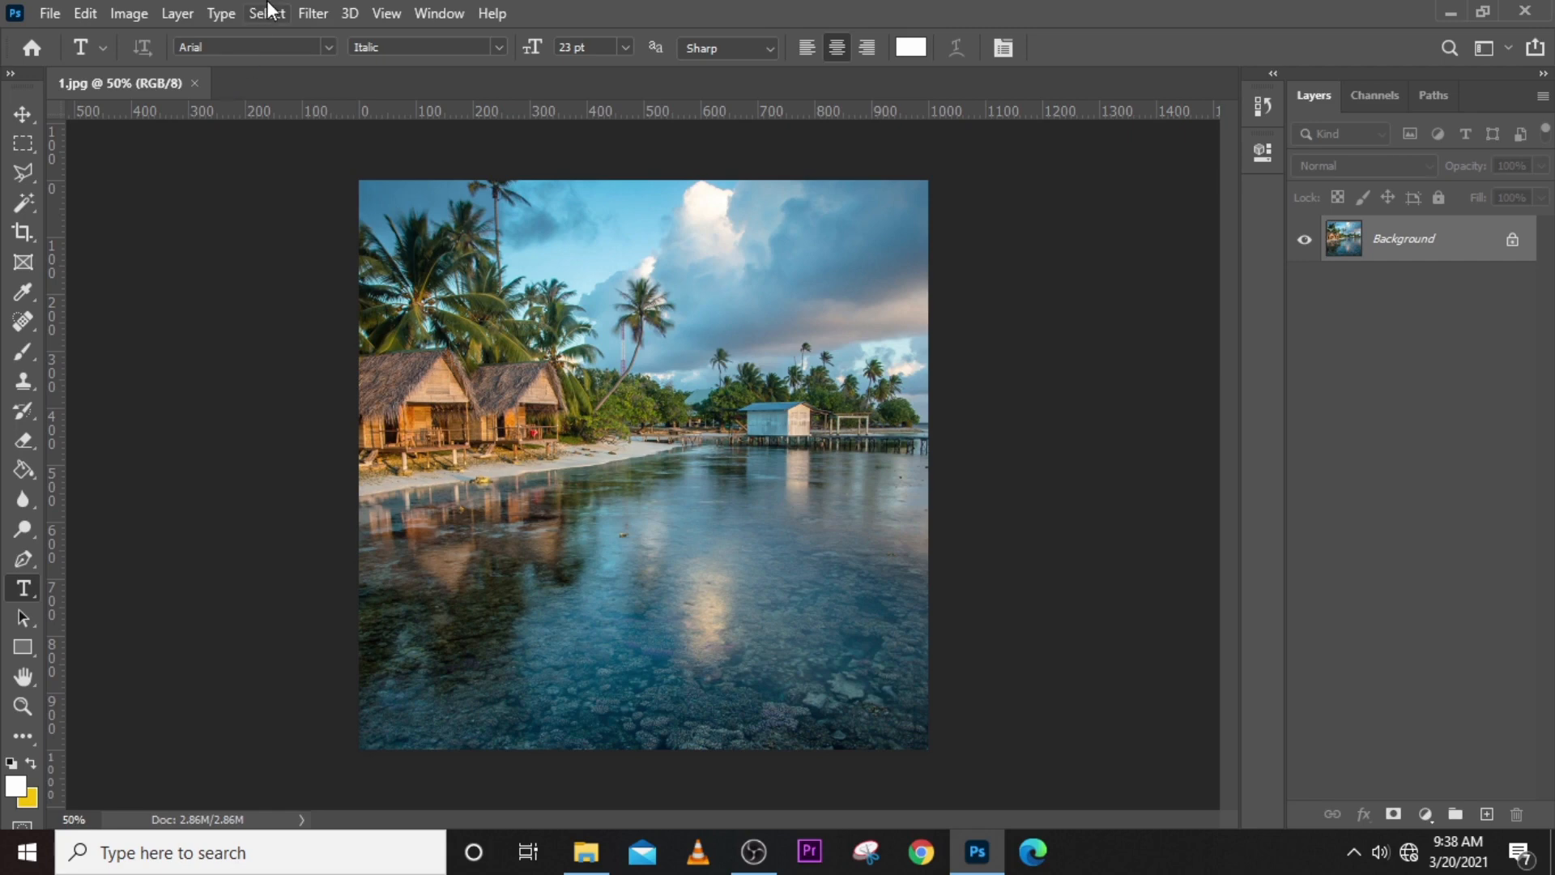
{"action": "left_click", "coordinate": [194, 83]}
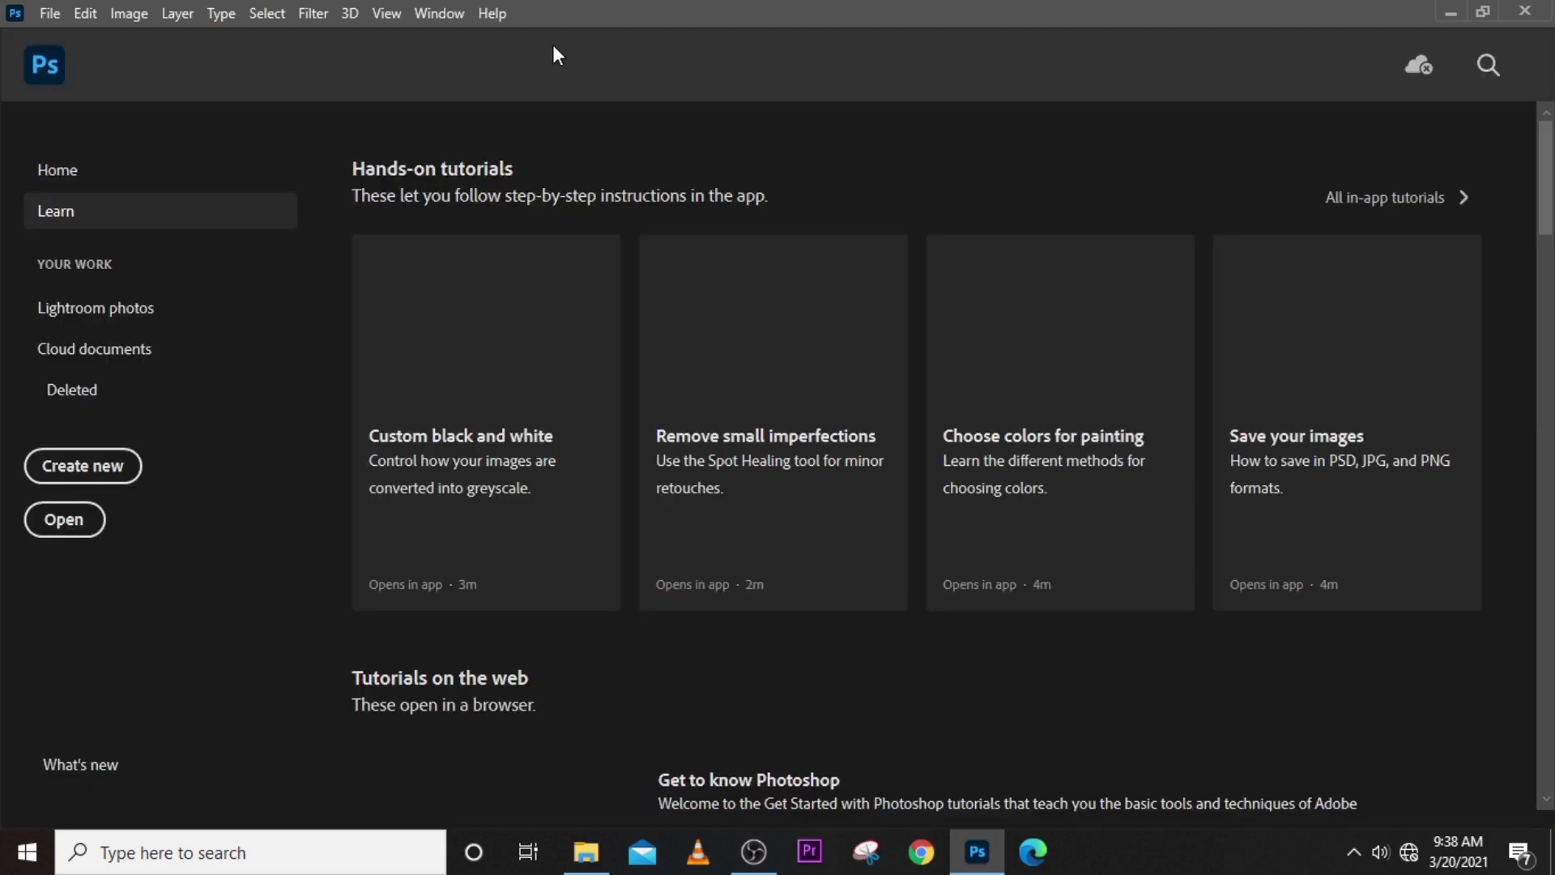
- Start a new document and examine the presets for Photo, Print, Art & Illustration, Web and Mobile
{"action": "left_click", "coordinate": [74, 468]}
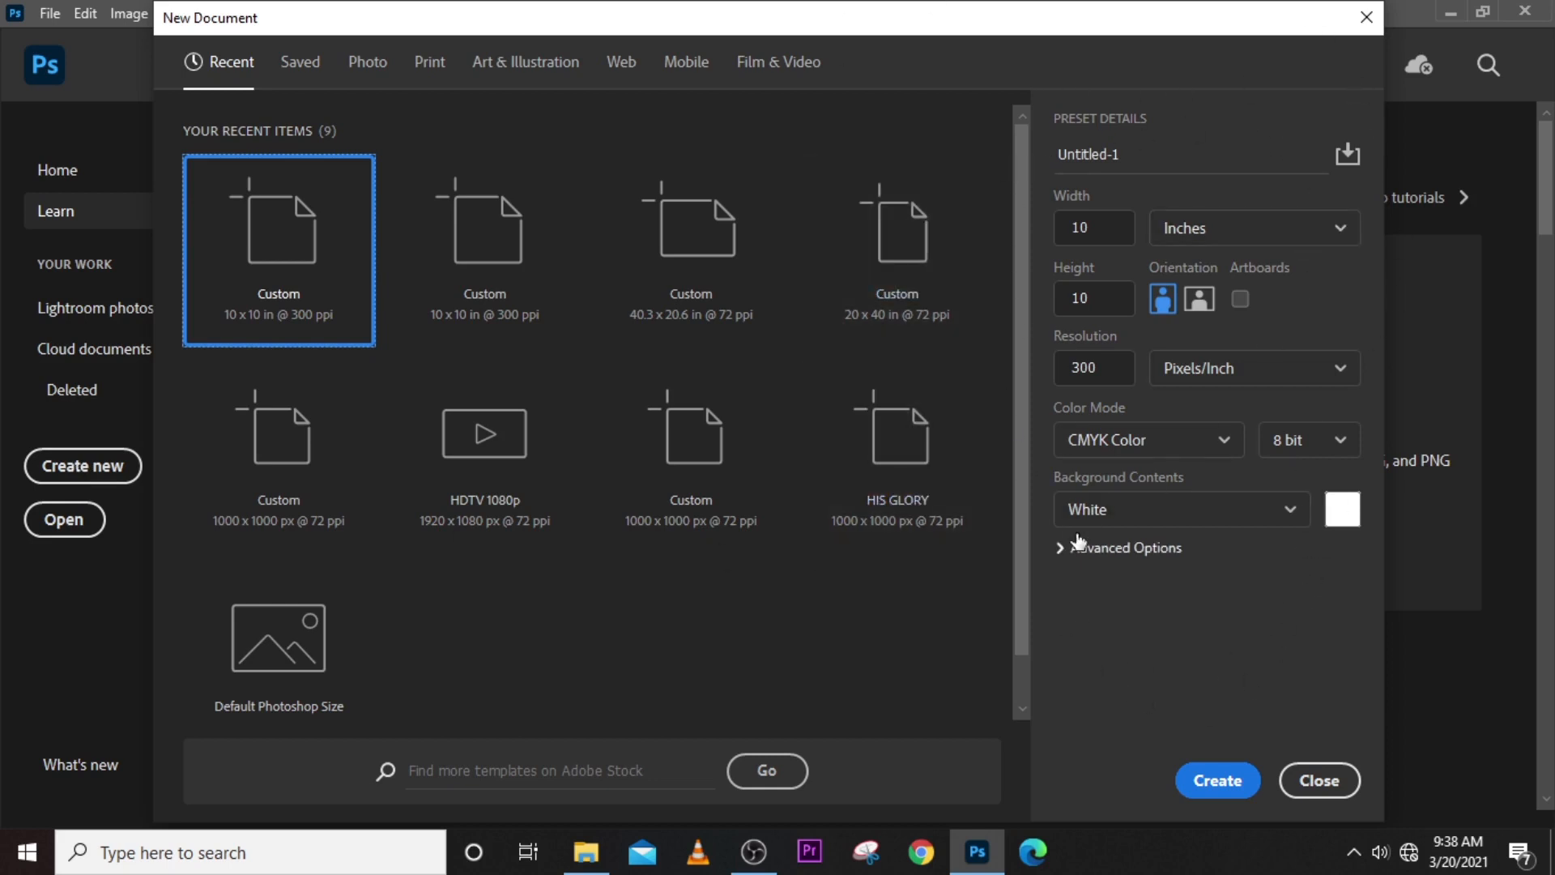
{"action": "left_click", "coordinate": [369, 63]}
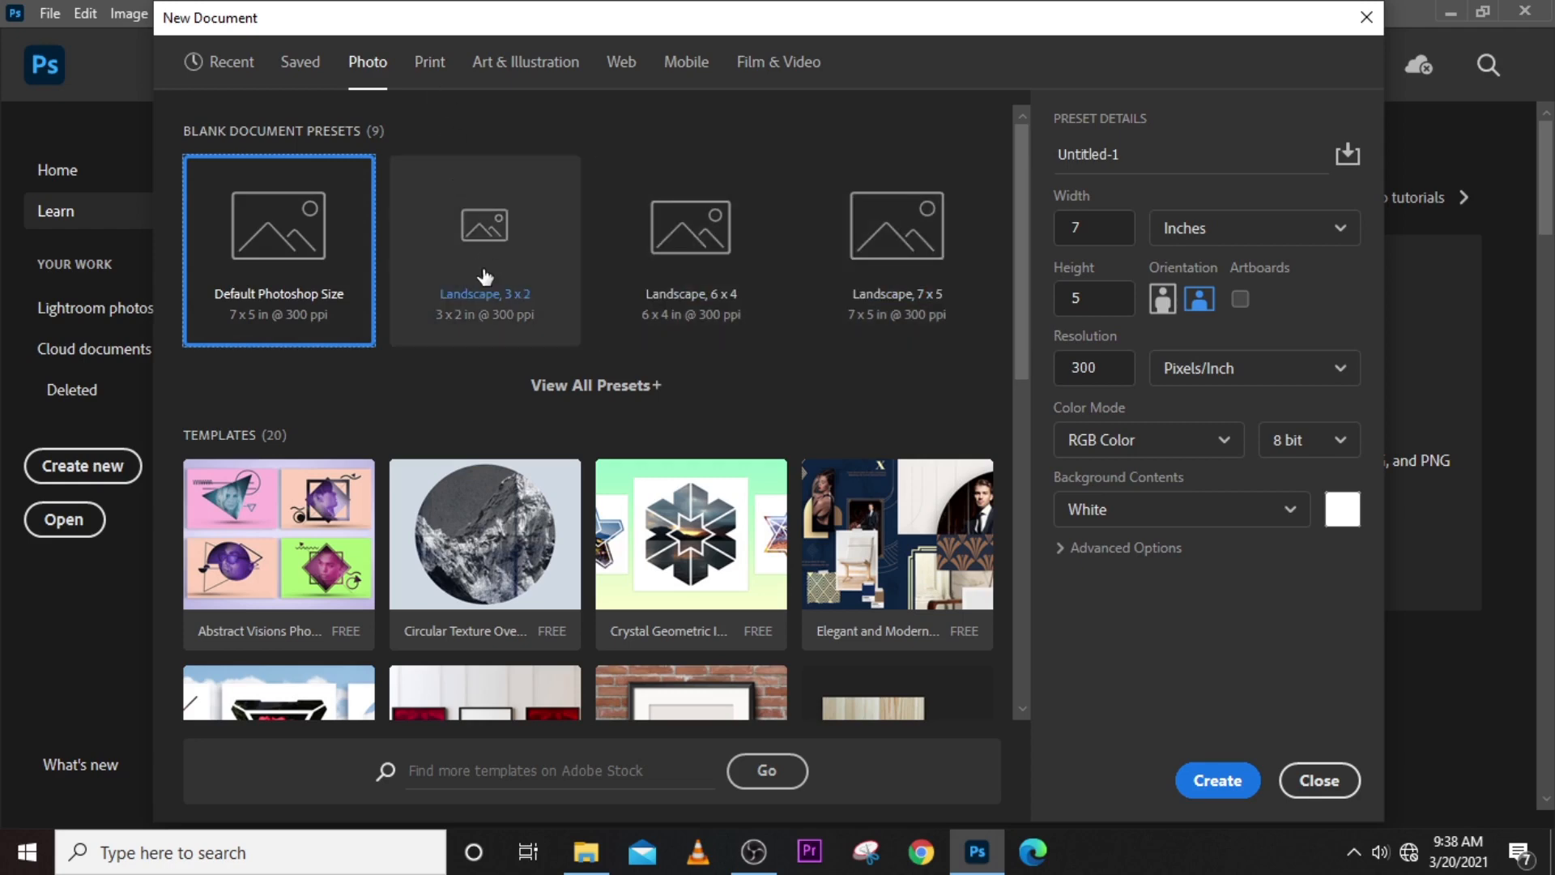
{"action": "left_click", "coordinate": [418, 73]}
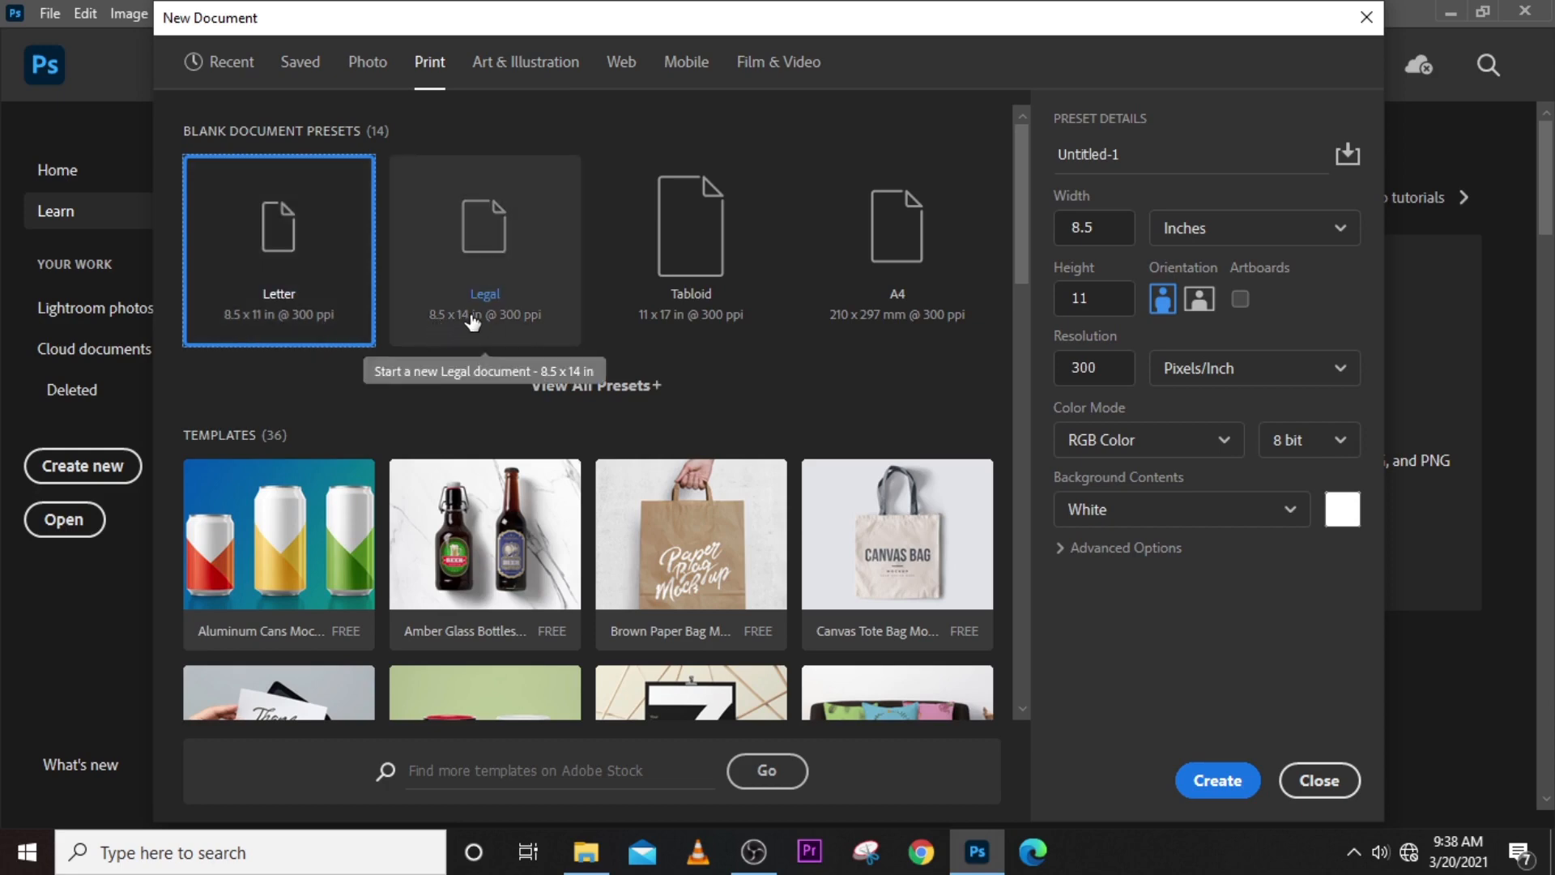
{"action": "left_click", "coordinate": [515, 63]}
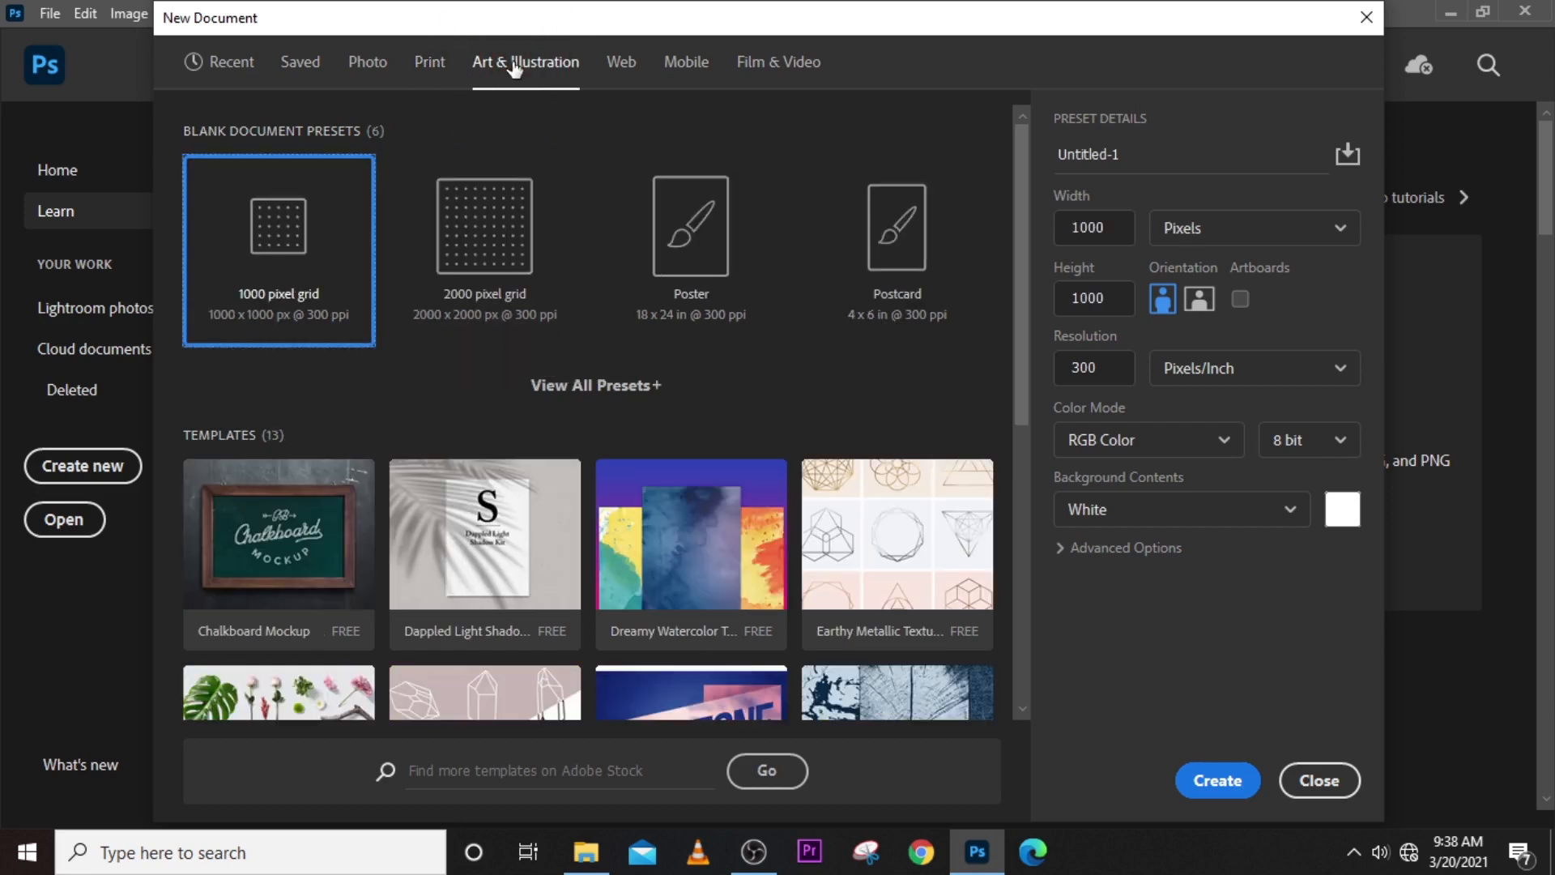
{"action": "left_click", "coordinate": [621, 65]}
{"action": "left_click", "coordinate": [685, 65]}
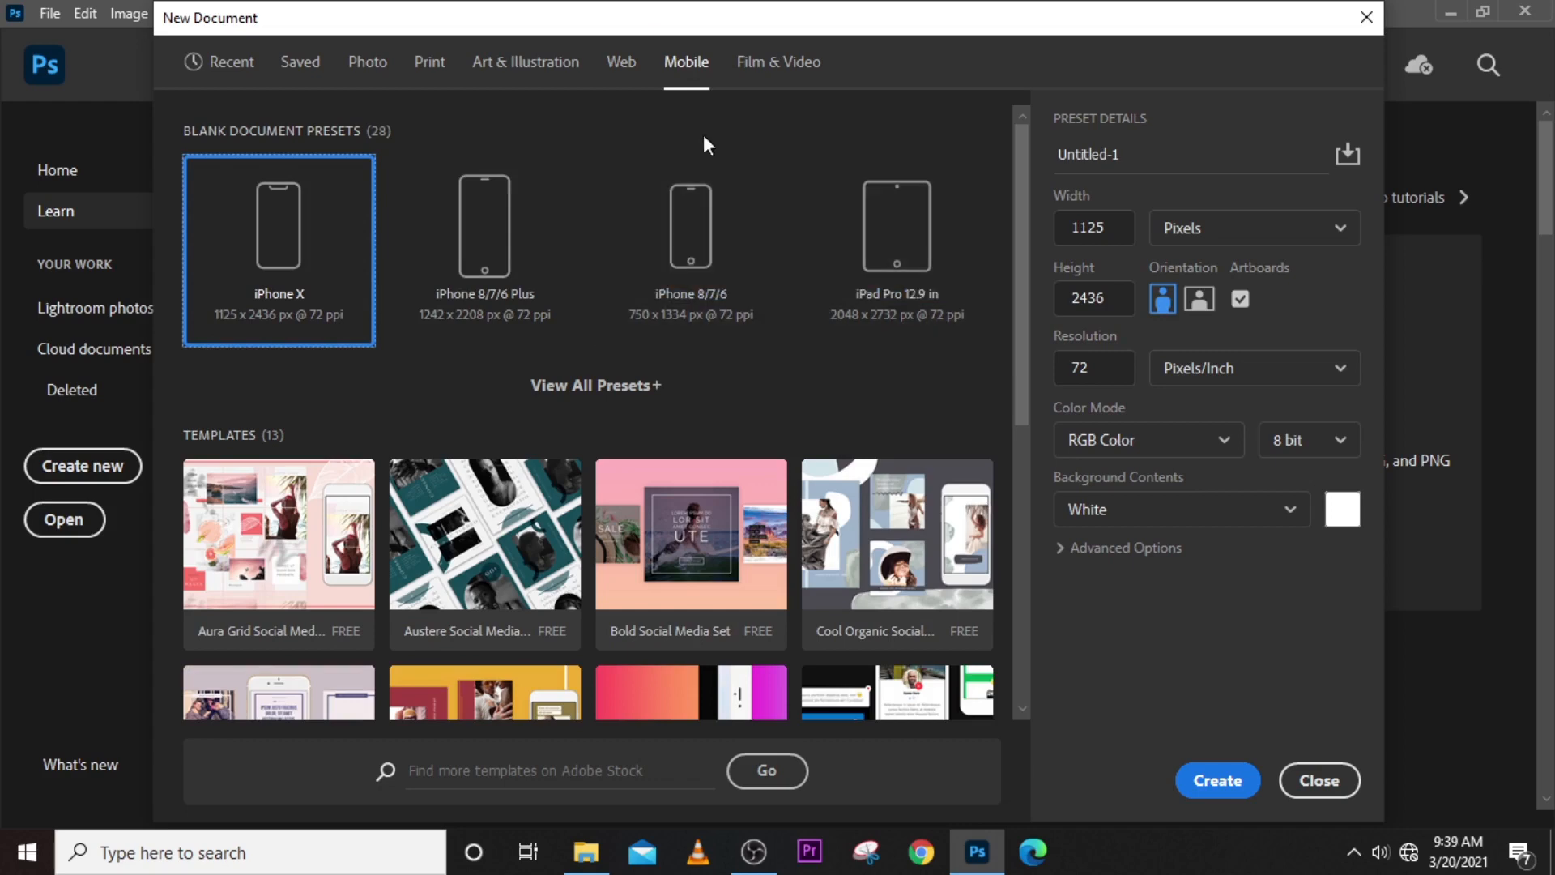
- Create a 750 x 1334 px document from the iPhone 8/7/6 preset and close it
{"action": "left_click", "coordinate": [695, 253]}
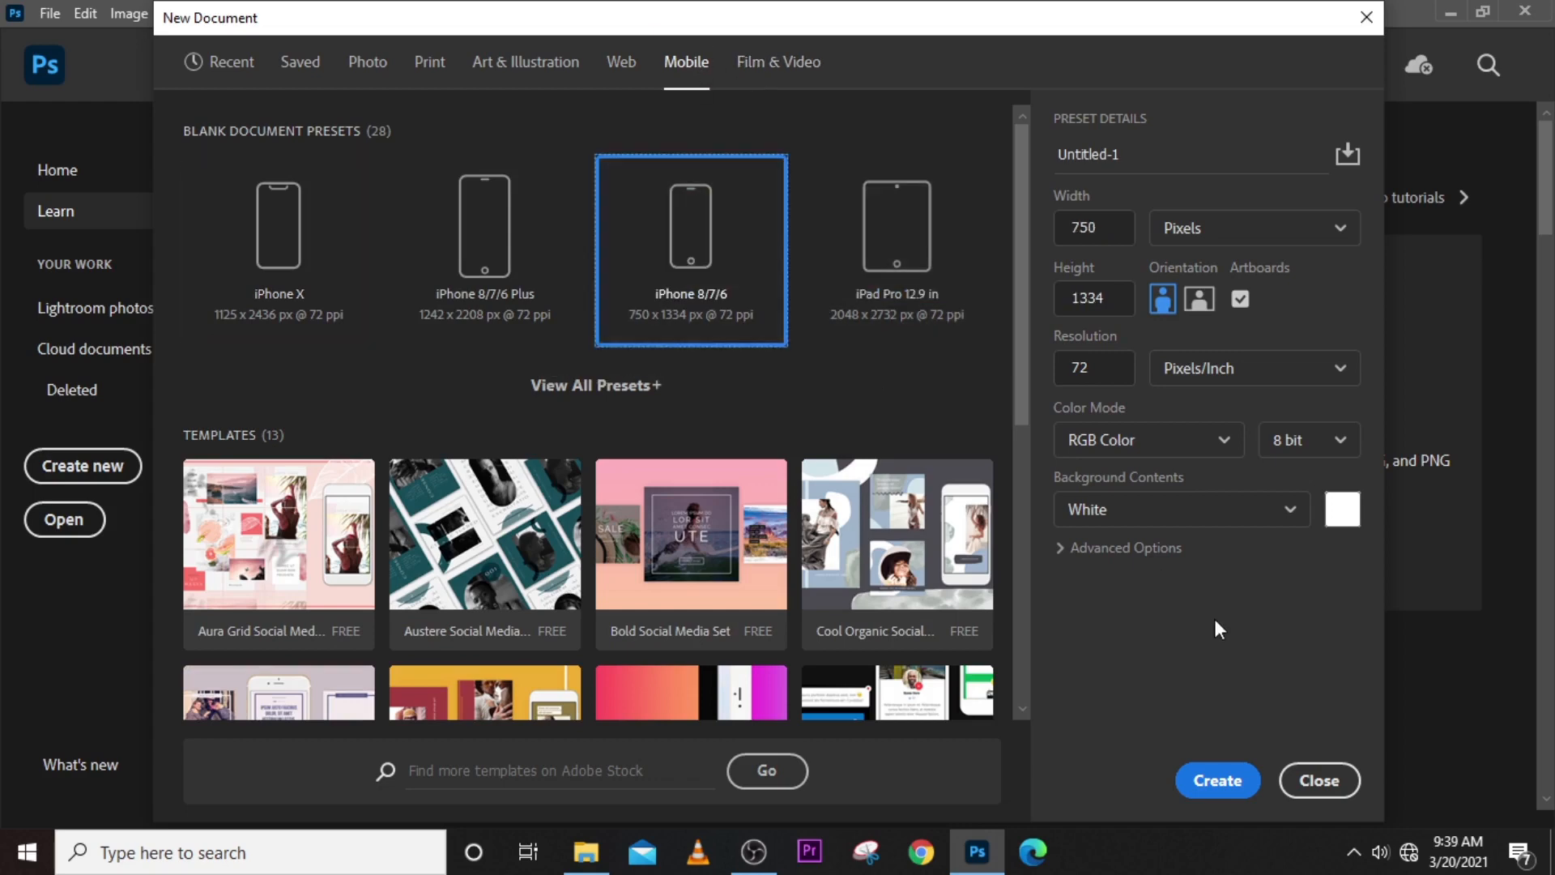
{"action": "left_click", "coordinate": [1225, 780]}
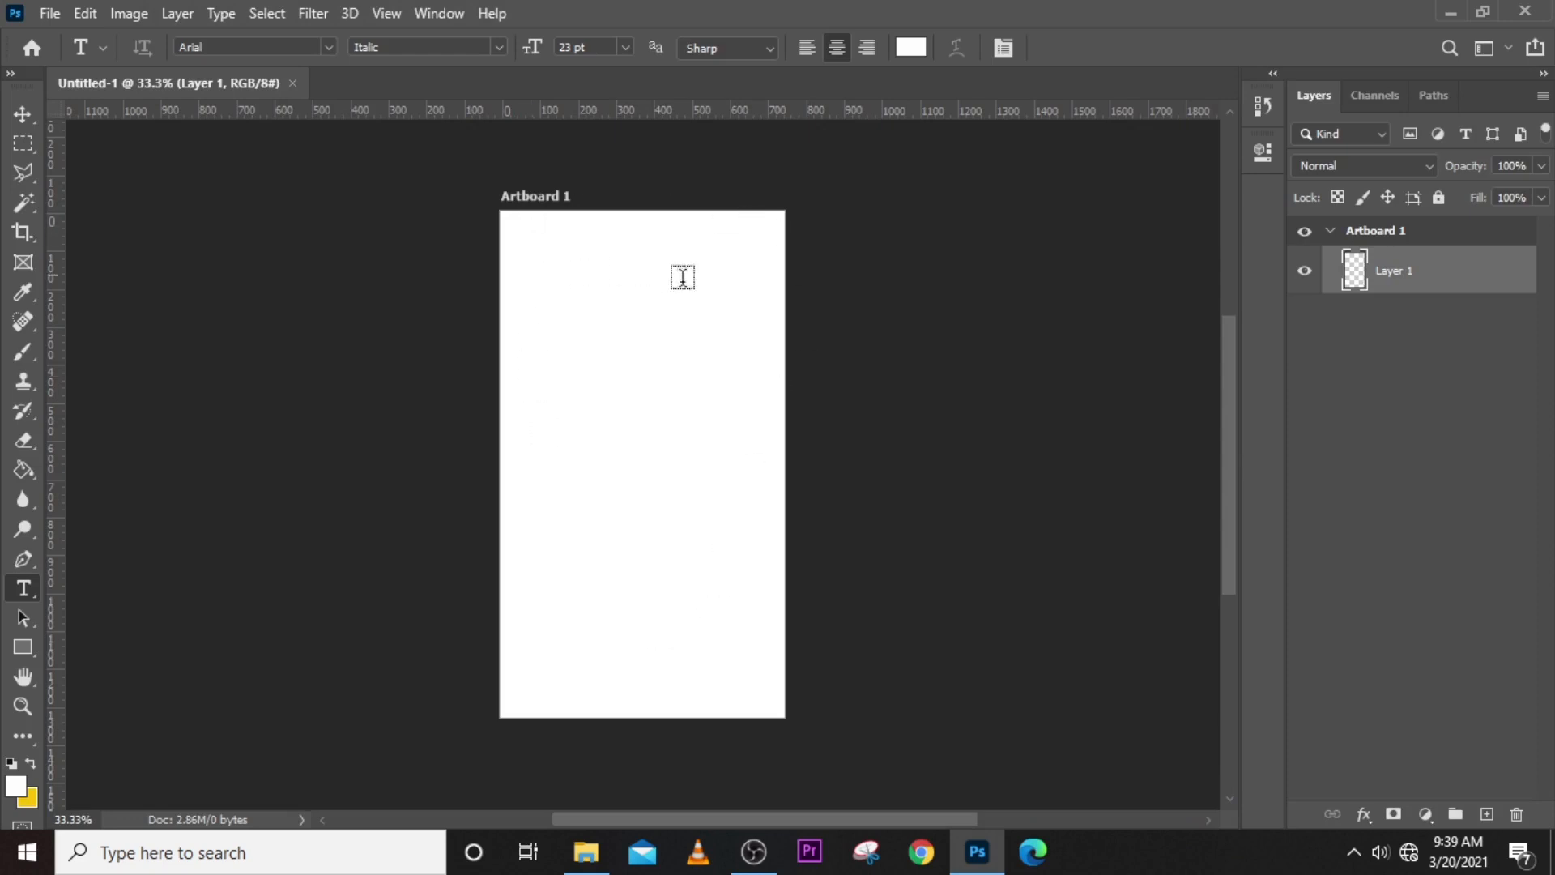
{"action": "left_click", "coordinate": [292, 84]}
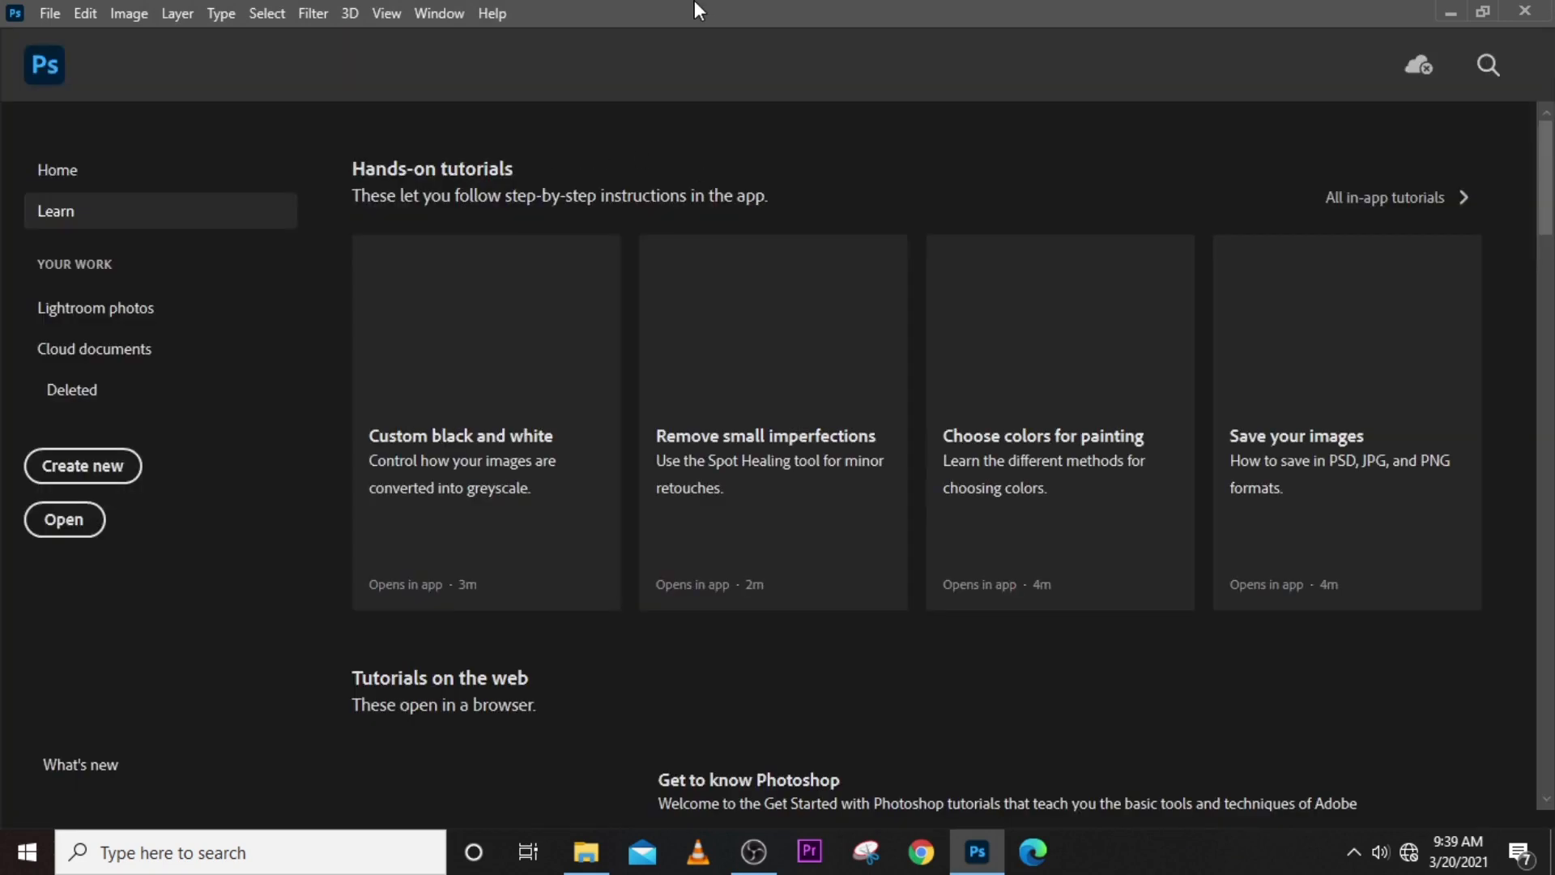
- Start another new document and examine the Mobile and Film & Video presets and templates
{"action": "key", "text": "ctrl+n"}
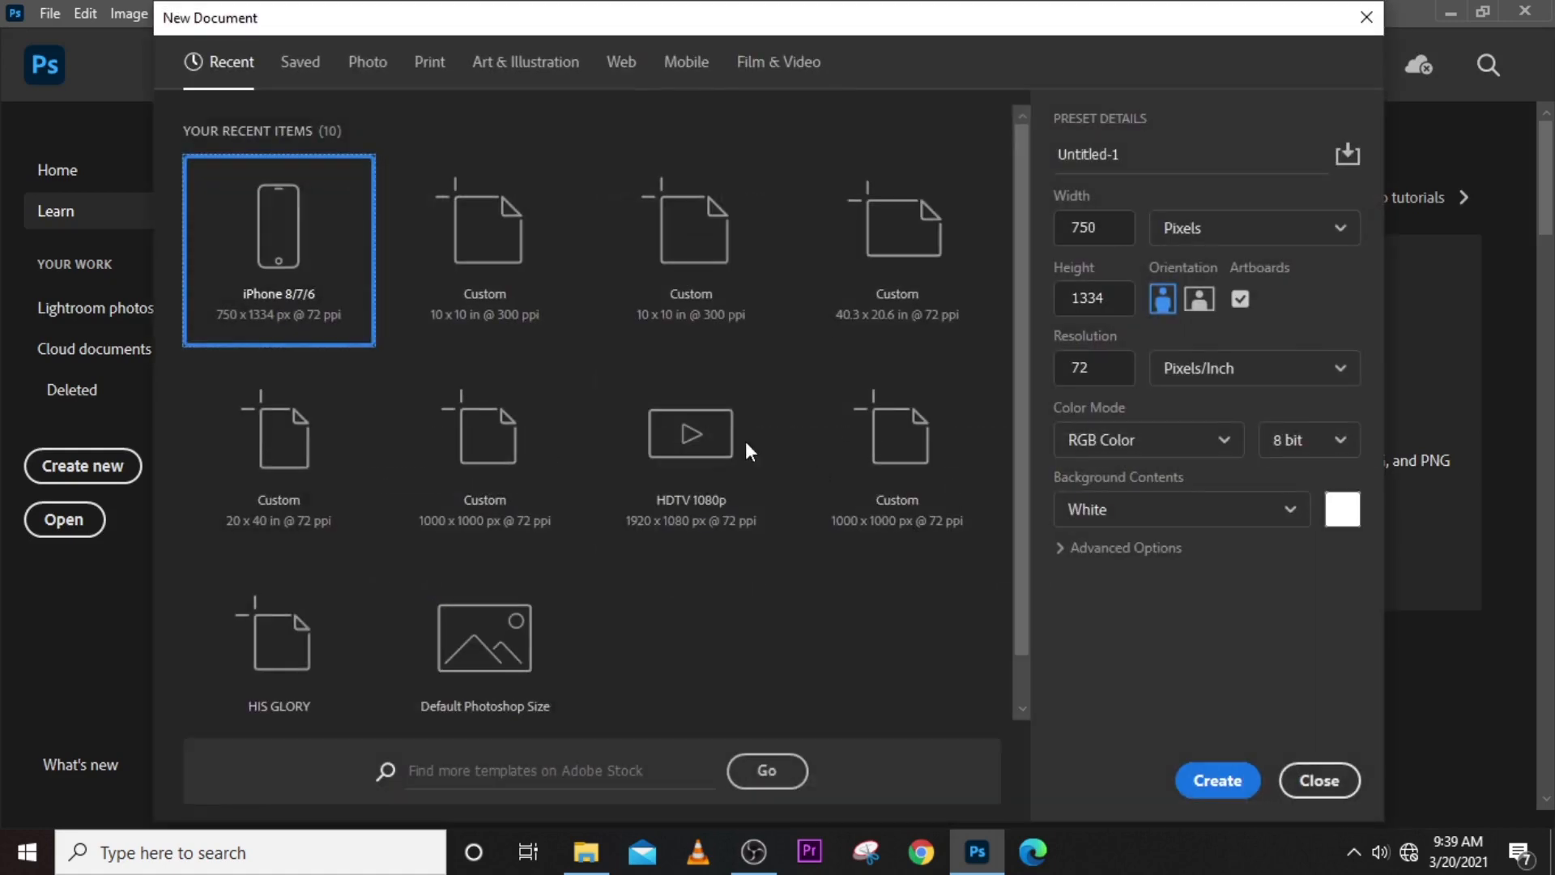
{"action": "left_click", "coordinate": [701, 64]}
{"action": "left_click", "coordinate": [763, 60]}
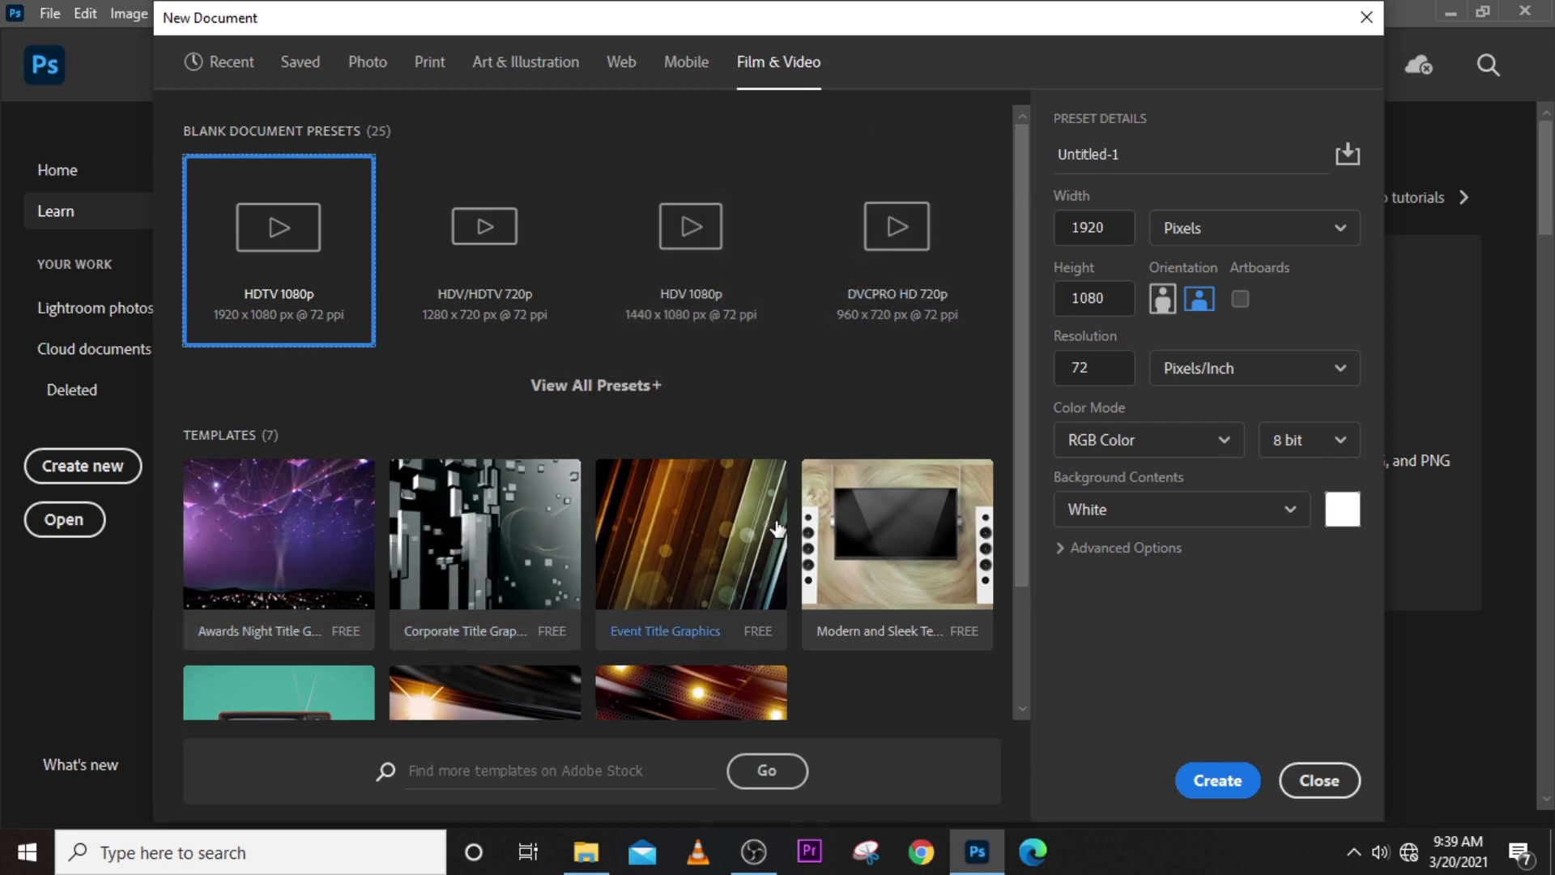
{"action": "left_click", "coordinate": [903, 561]}
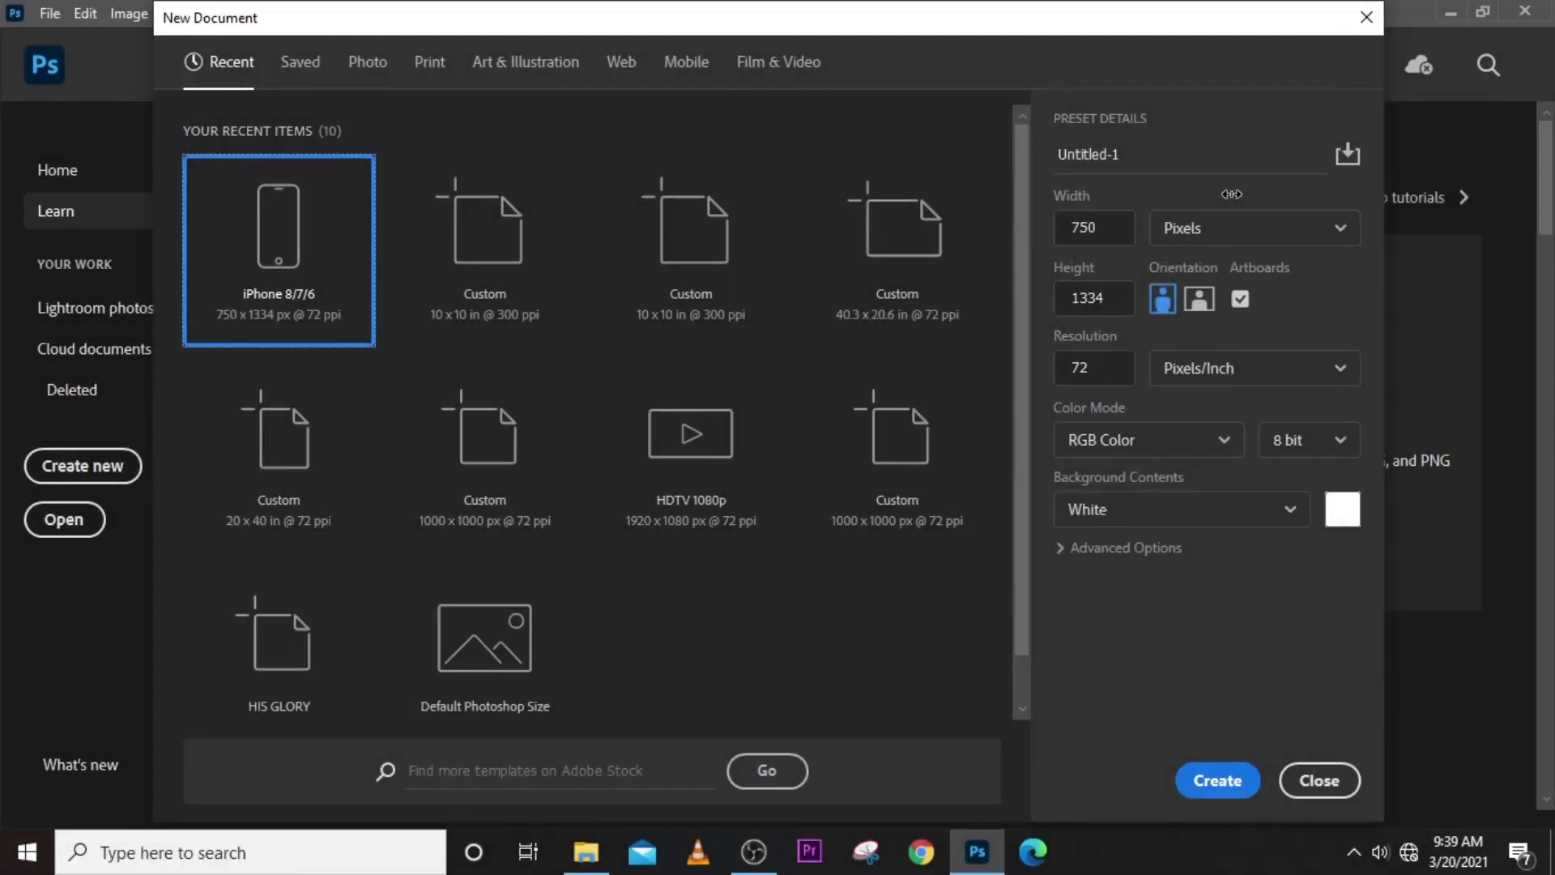
- Name the new document "FLYER FOR" followed by the client's full name
{"action": "left_click", "coordinate": [1121, 170]}
{"action": "left_click", "coordinate": [1020, 163]}
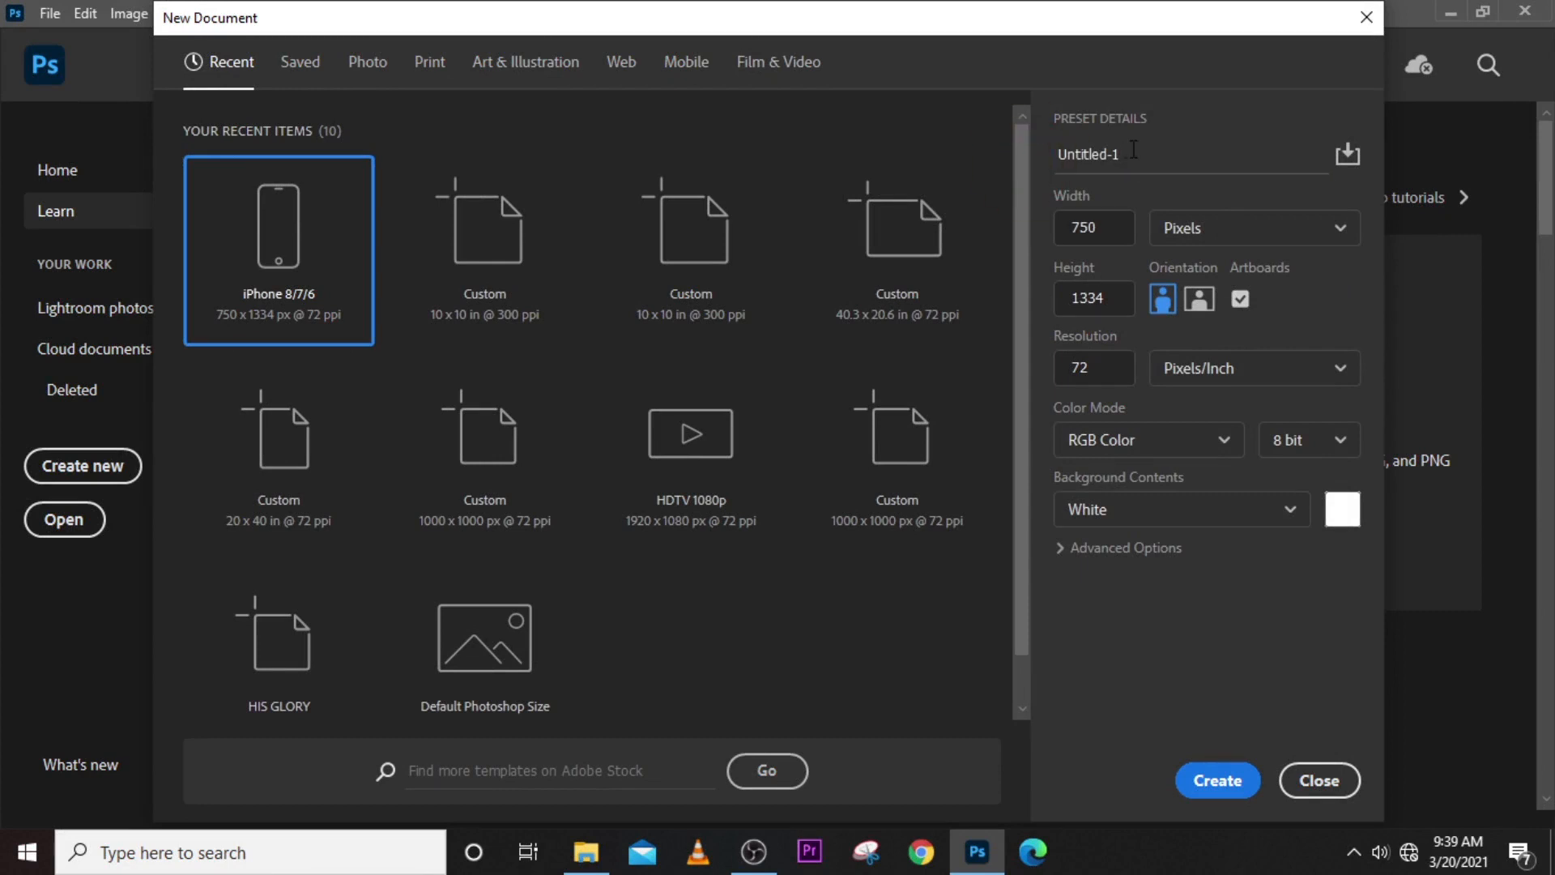
{"action": "left_click_drag", "start_coordinate": [1133, 150], "coordinate": [1014, 165]}
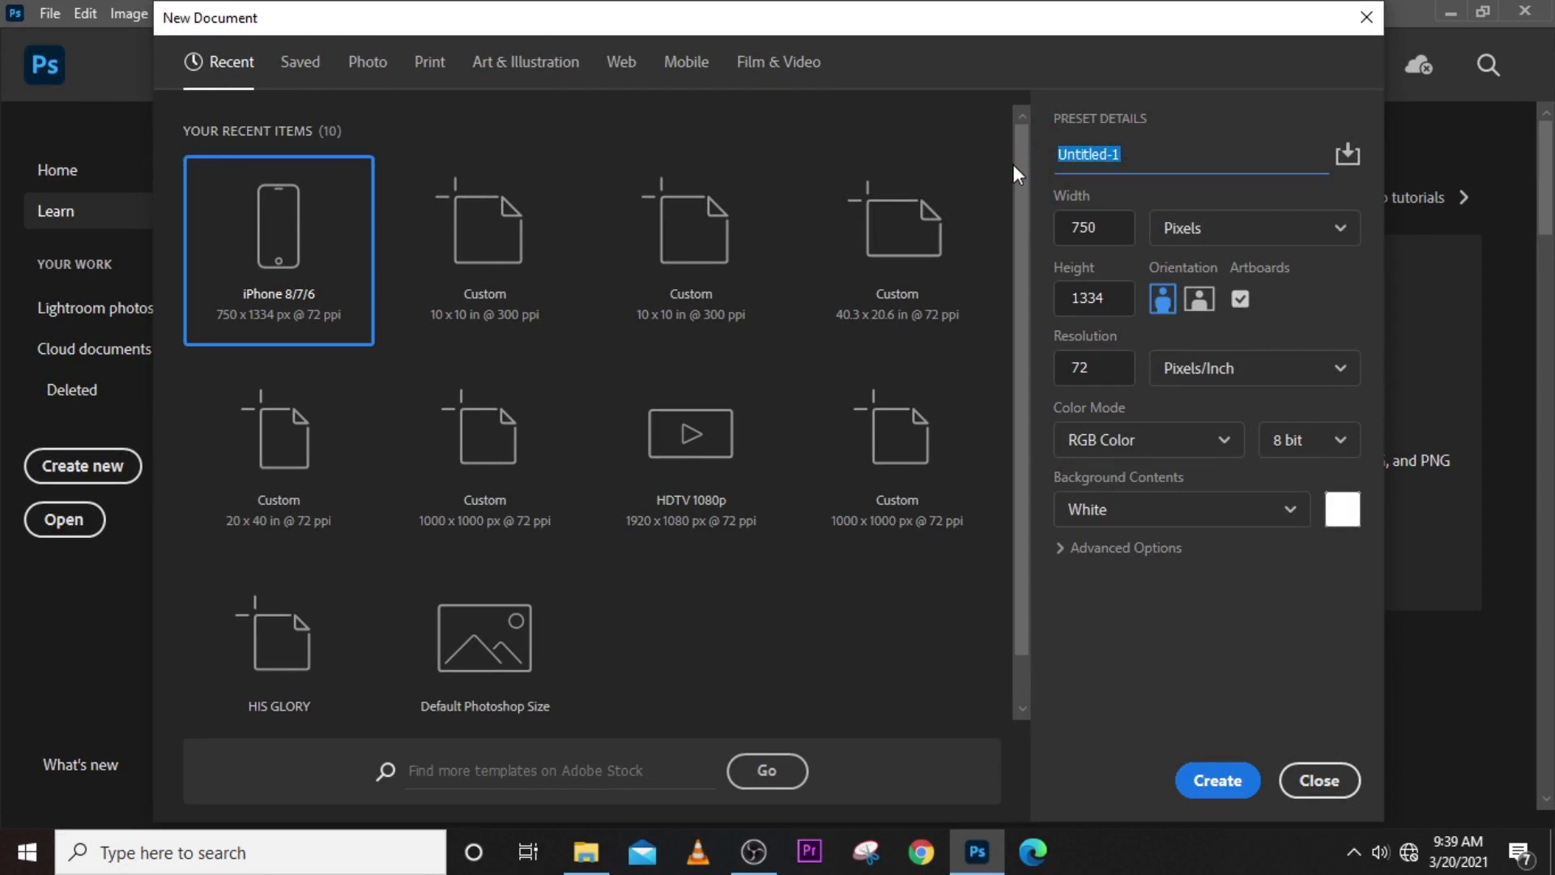
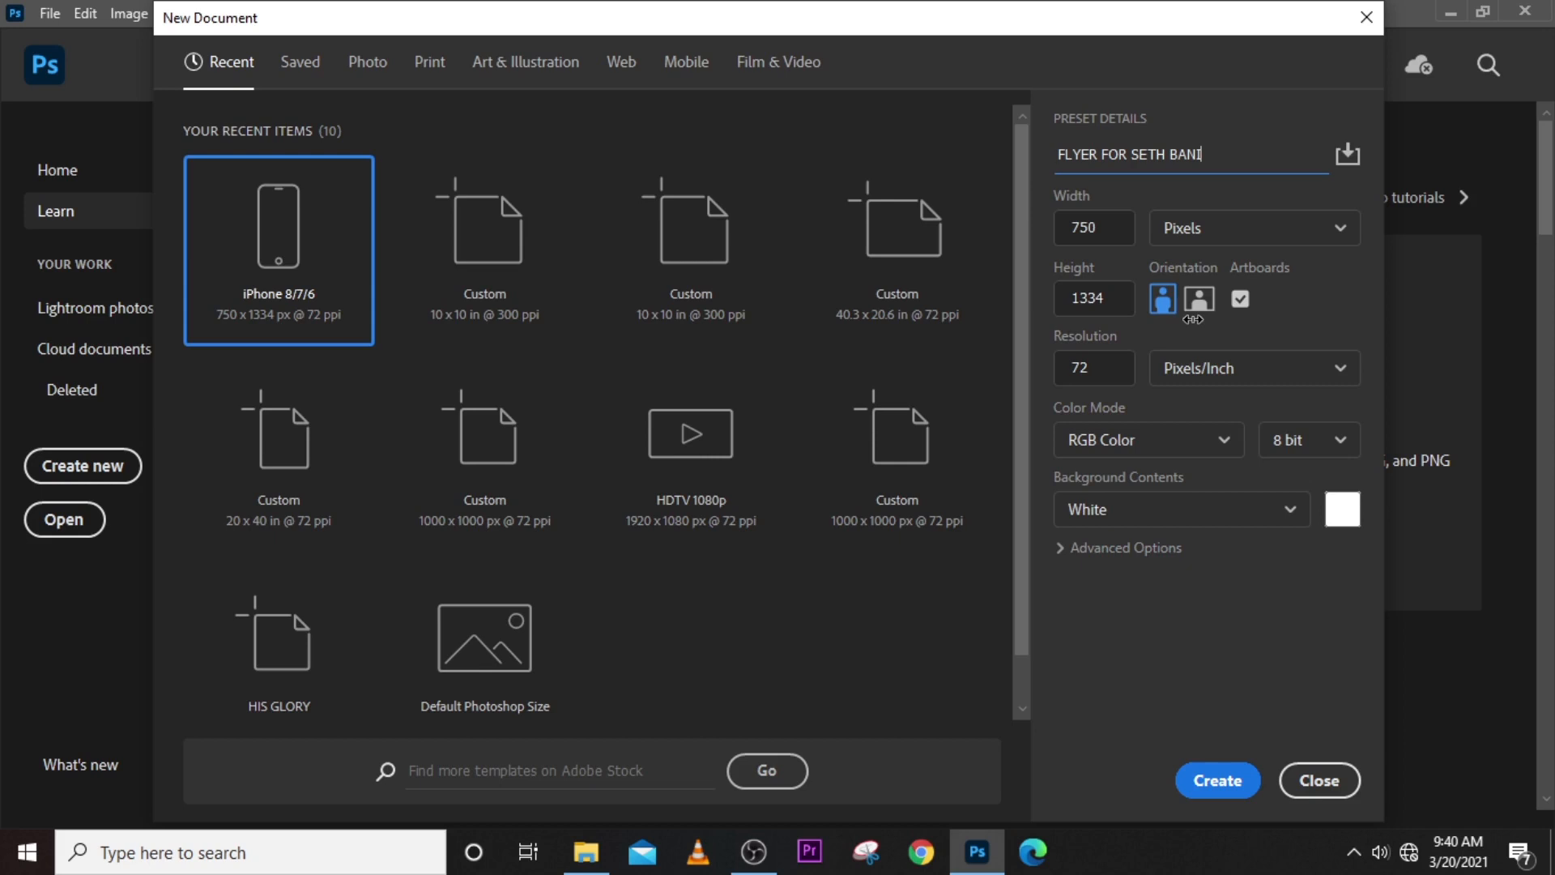
- Set the new document's units to inches, its width to 10 and its height to 50
{"action": "left_click", "coordinate": [1260, 229]}
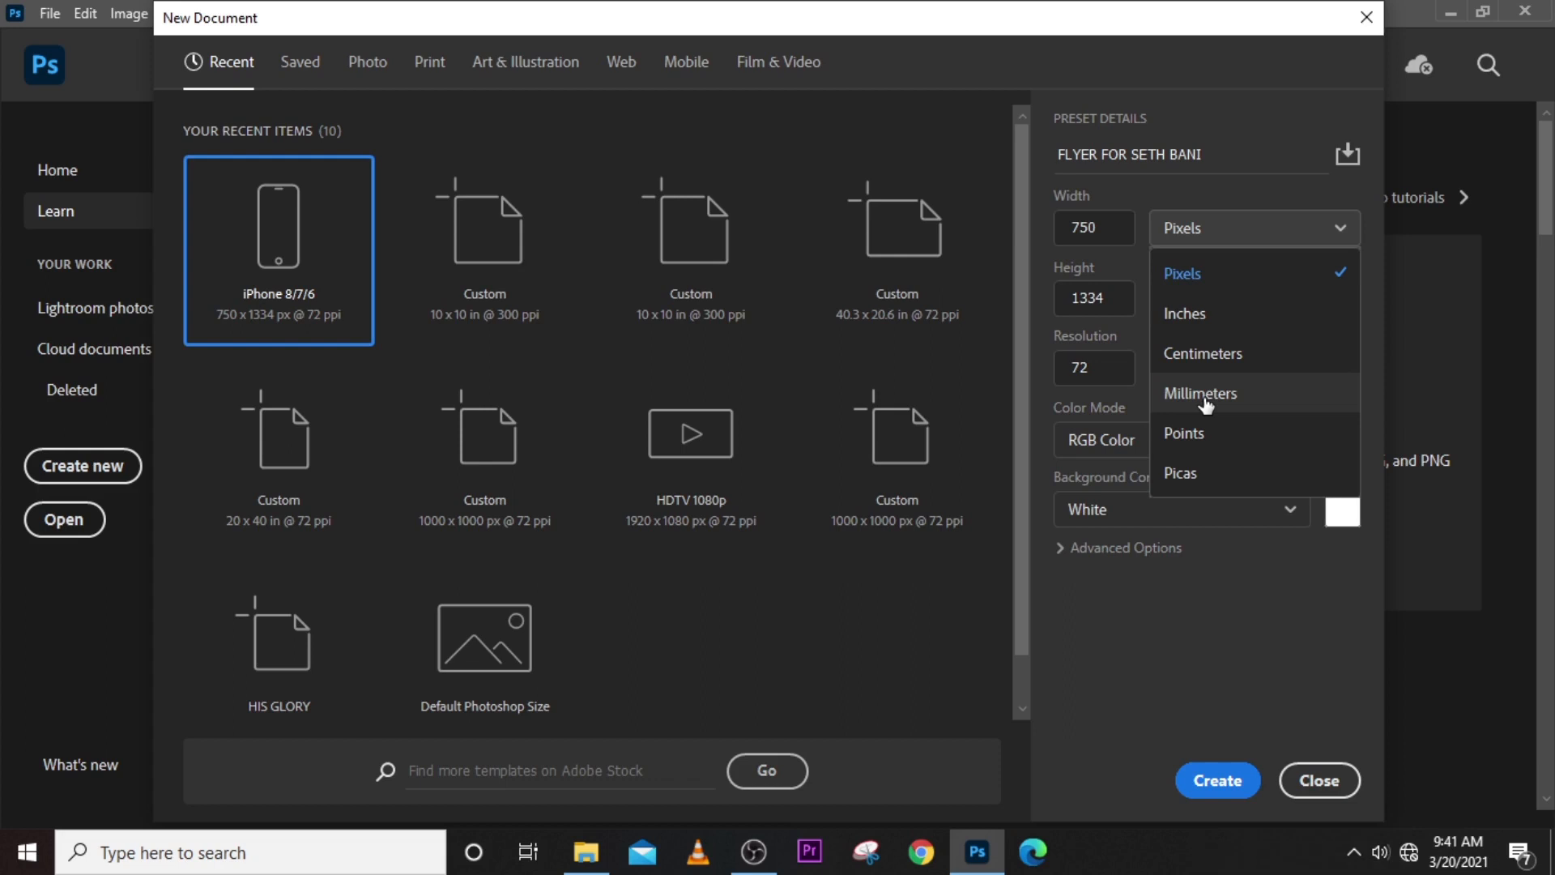
{"action": "left_click", "coordinate": [1196, 321]}
{"action": "left_click", "coordinate": [1057, 225]}
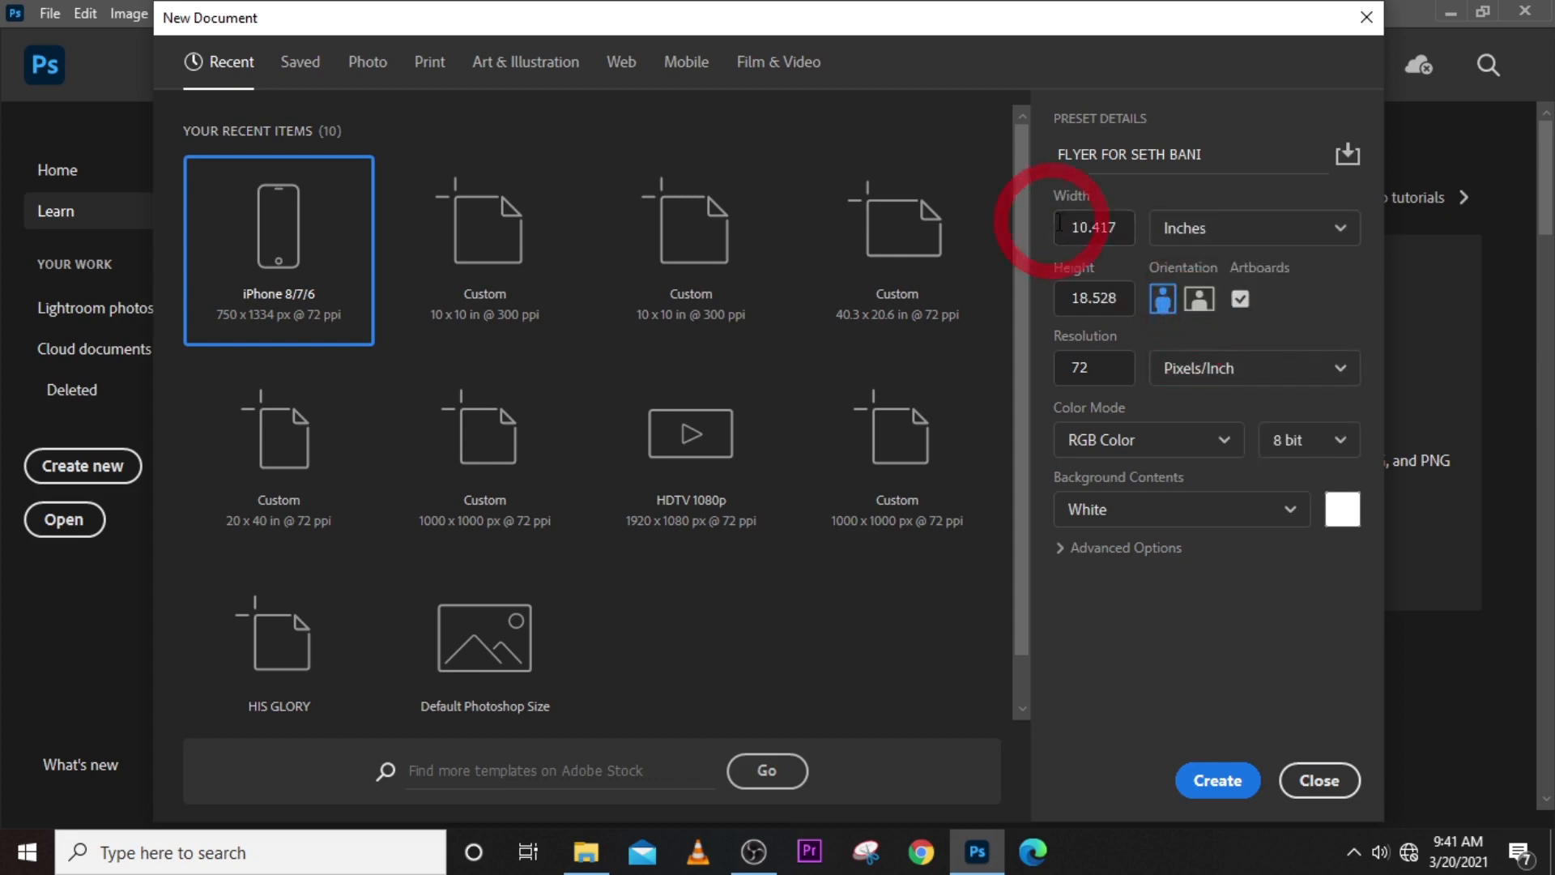
{"action": "double_click", "coordinate": [1061, 230]}
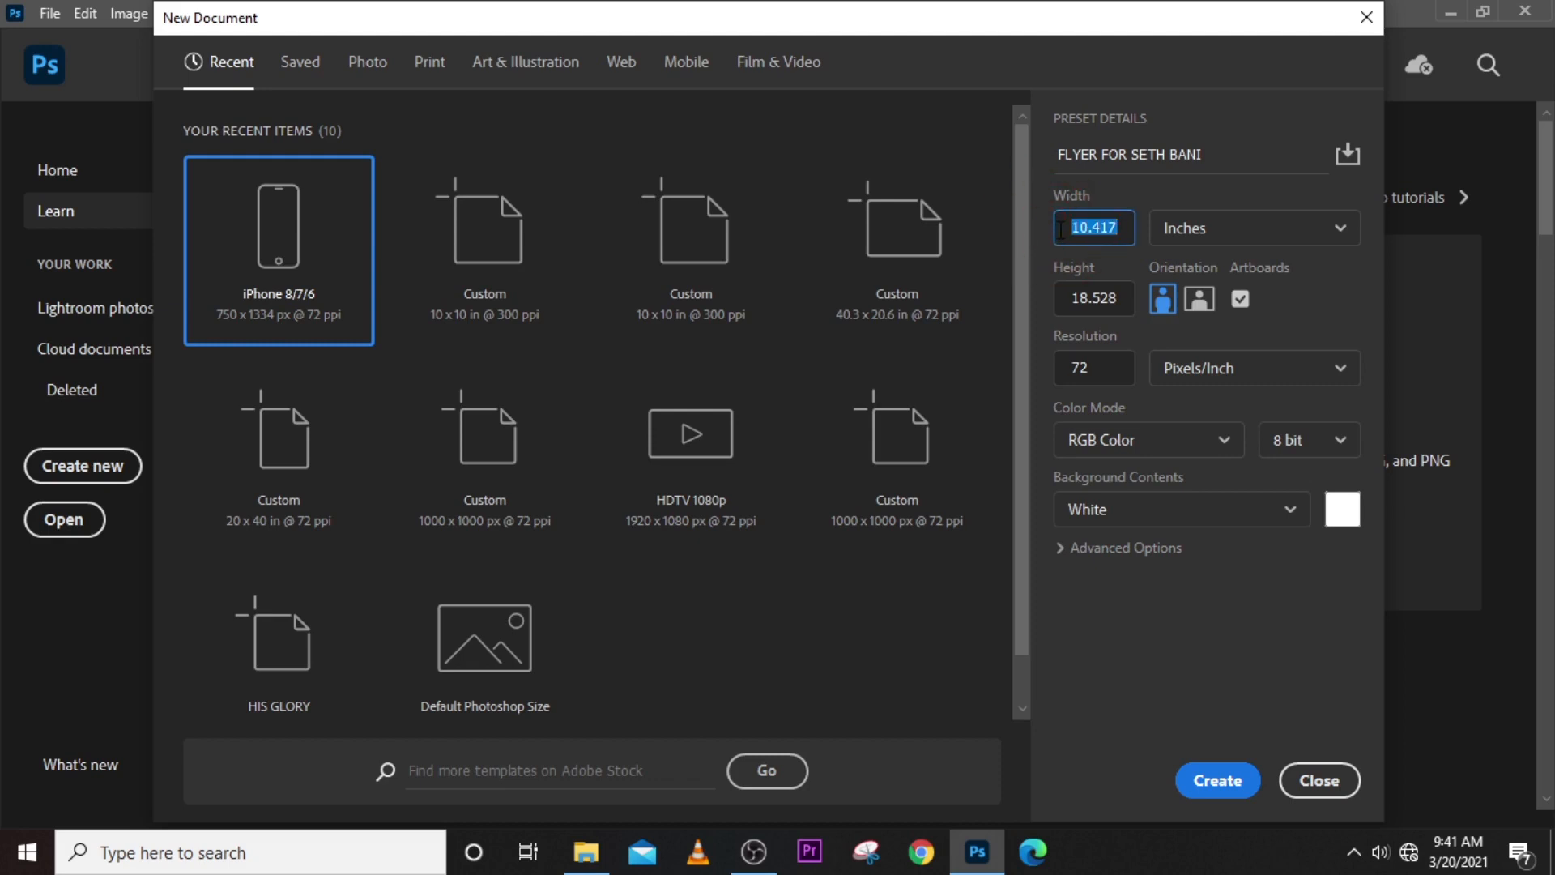
{"action": "type", "text": "10"}
{"action": "key", "text": "Tab"}
{"action": "type", "text": "50"}
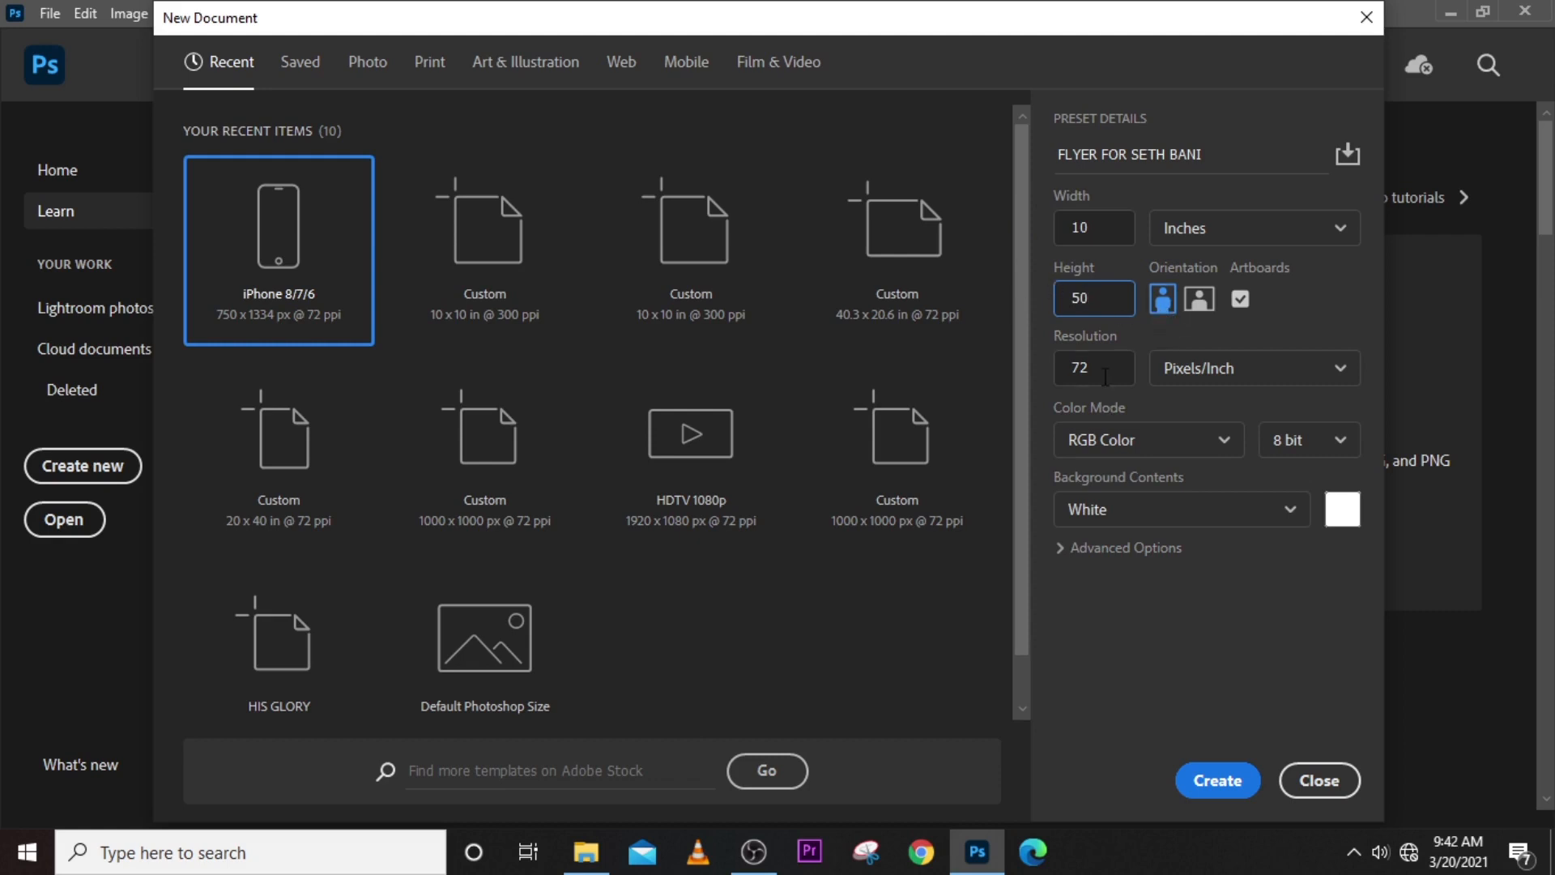
- Set the resolution to 300 pixels/inch after trying 100 and 72, and close the setup without creating the document
{"action": "left_click", "coordinate": [1063, 357]}
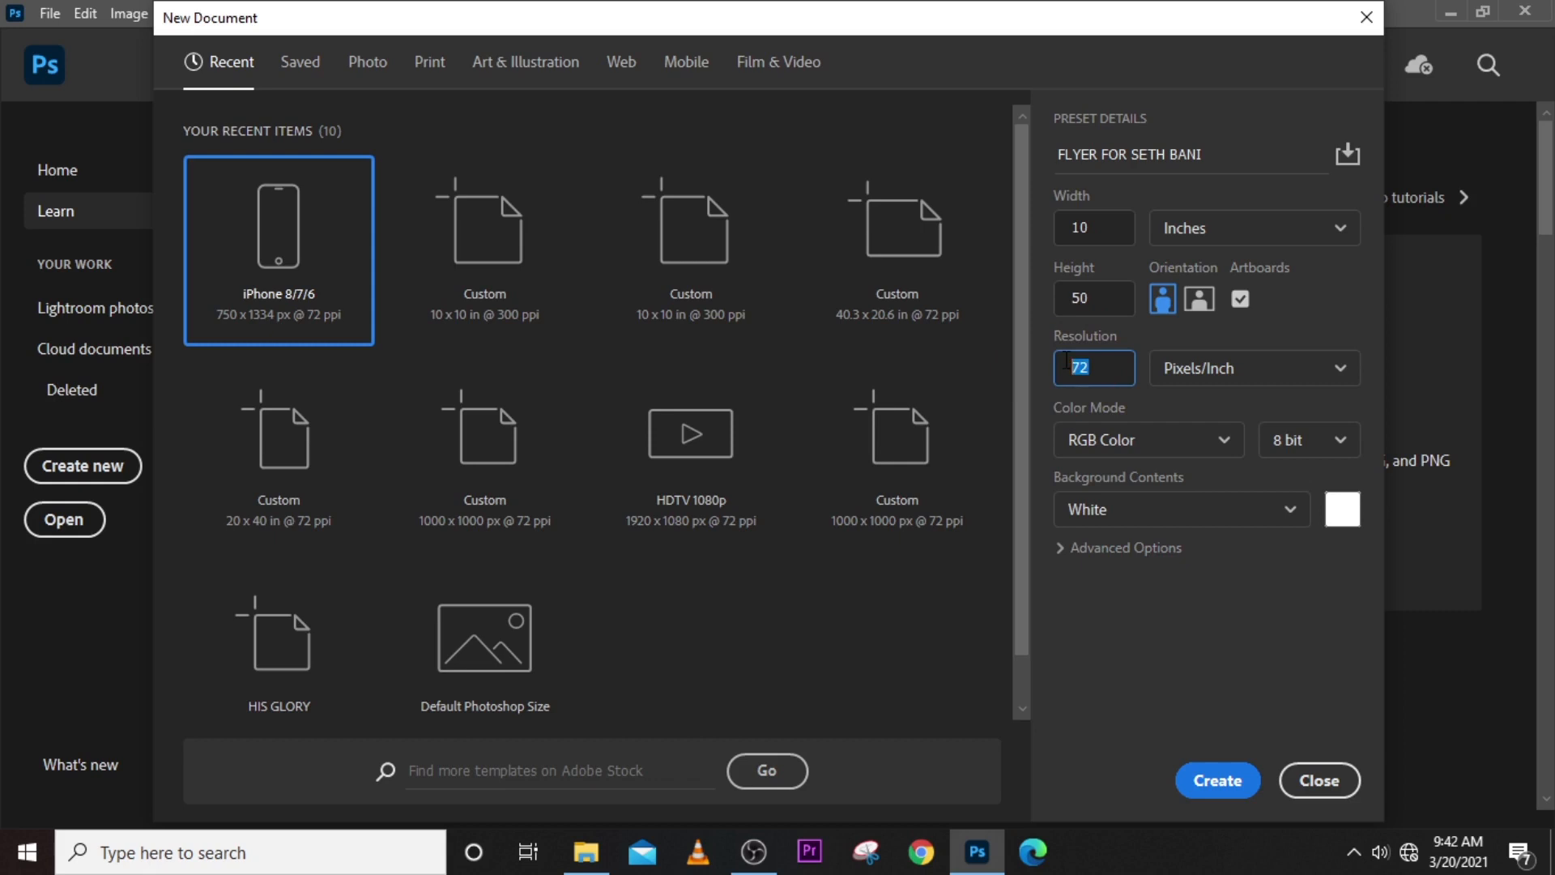
{"action": "type", "text": "100"}
{"action": "key", "text": "BackSpace"}
{"action": "key", "text": "BackSpace"}
{"action": "key", "text": "BackSpace"}
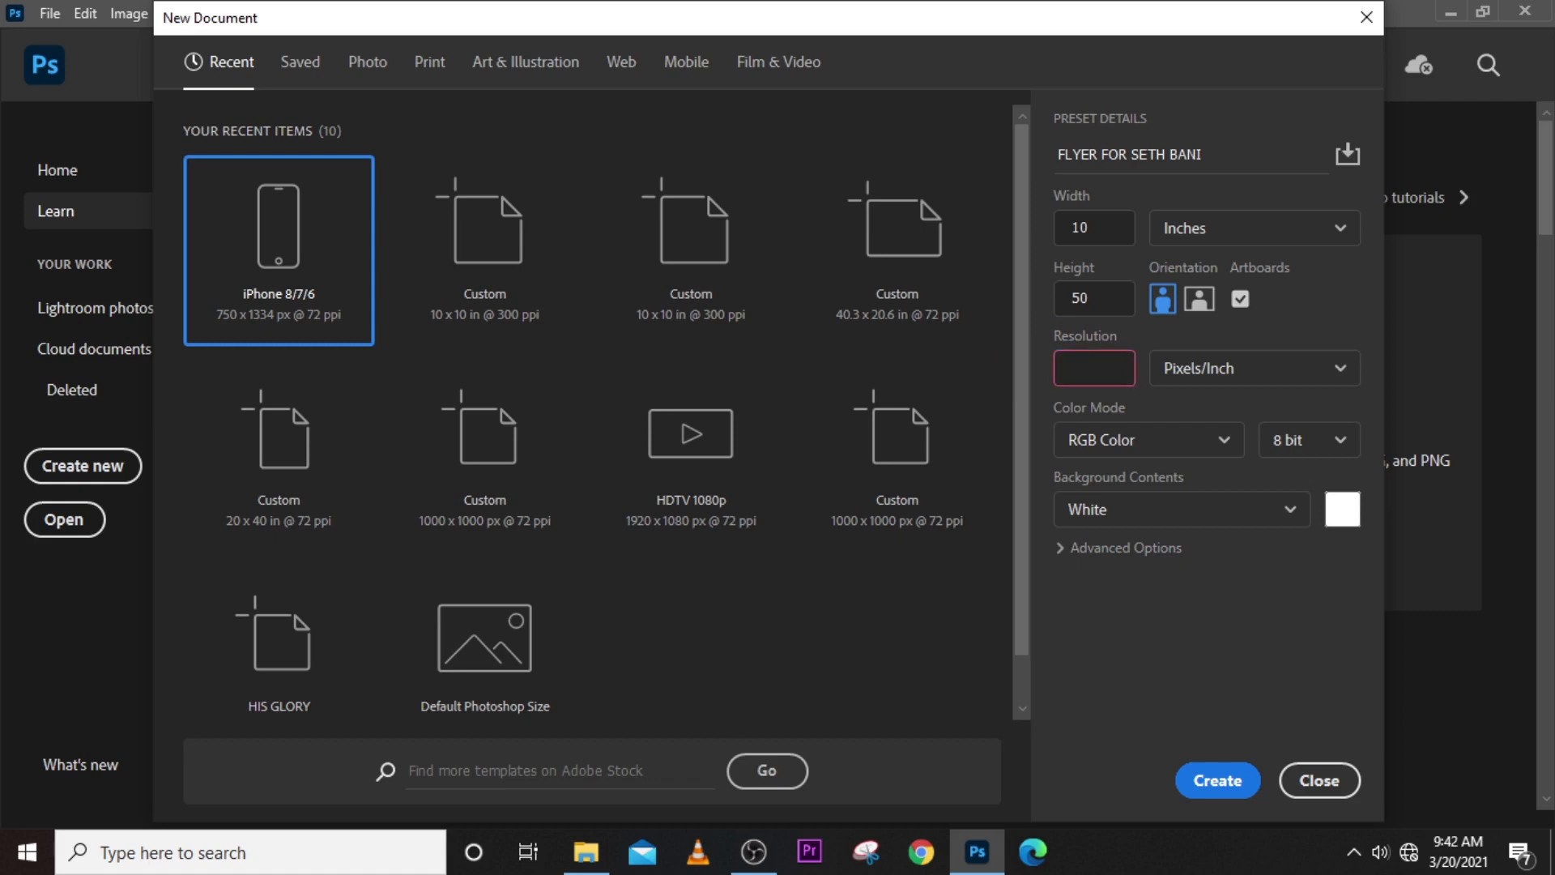
{"action": "type", "text": "72"}
{"action": "key", "text": "BackSpace"}
{"action": "key", "text": "BackSpace"}
{"action": "type", "text": "300"}
{"action": "left_click_drag", "start_coordinate": [1101, 366], "coordinate": [1081, 365]}
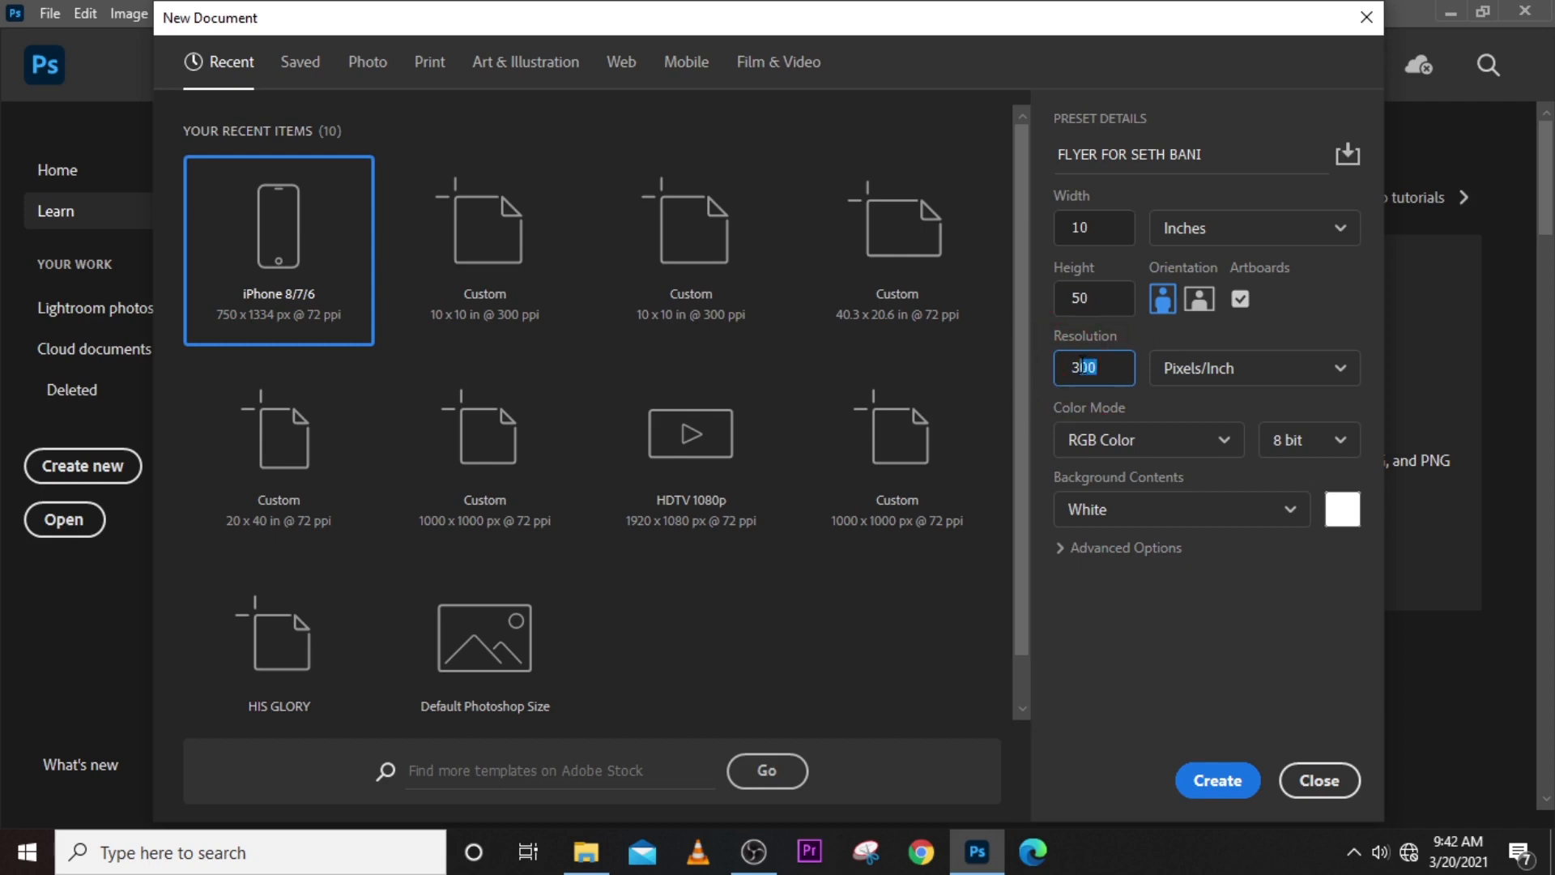
{"action": "left_click", "coordinate": [1296, 774]}
- Start another new document from the first 1000 x 1000 px preset, 20 inches wide and named with the client's first name
{"action": "key", "text": "ctrl+n"}
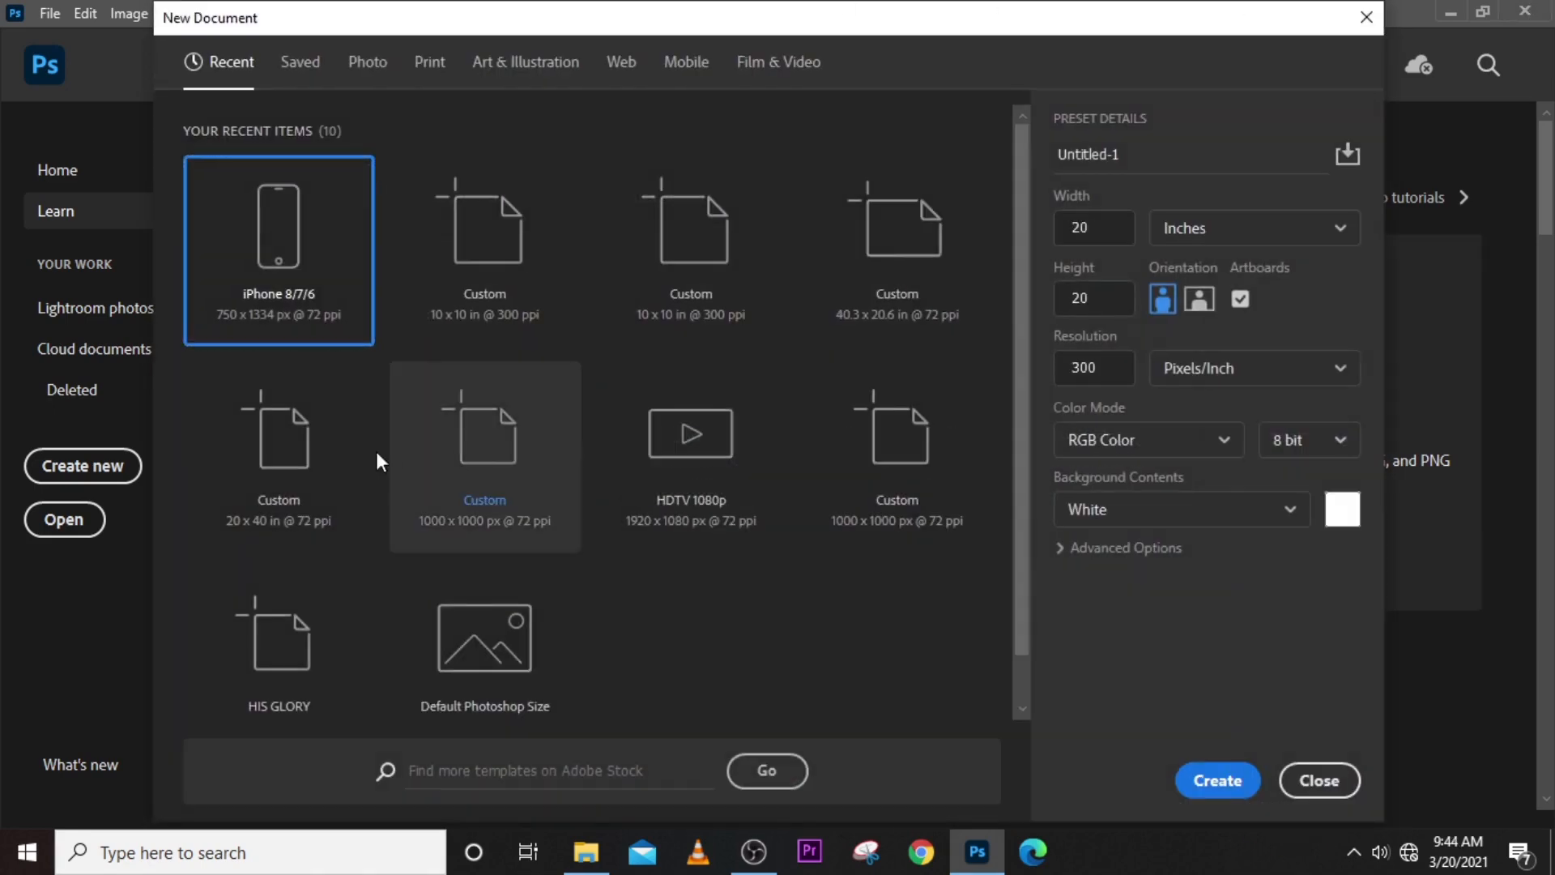
{"action": "left_click", "coordinate": [500, 457]}
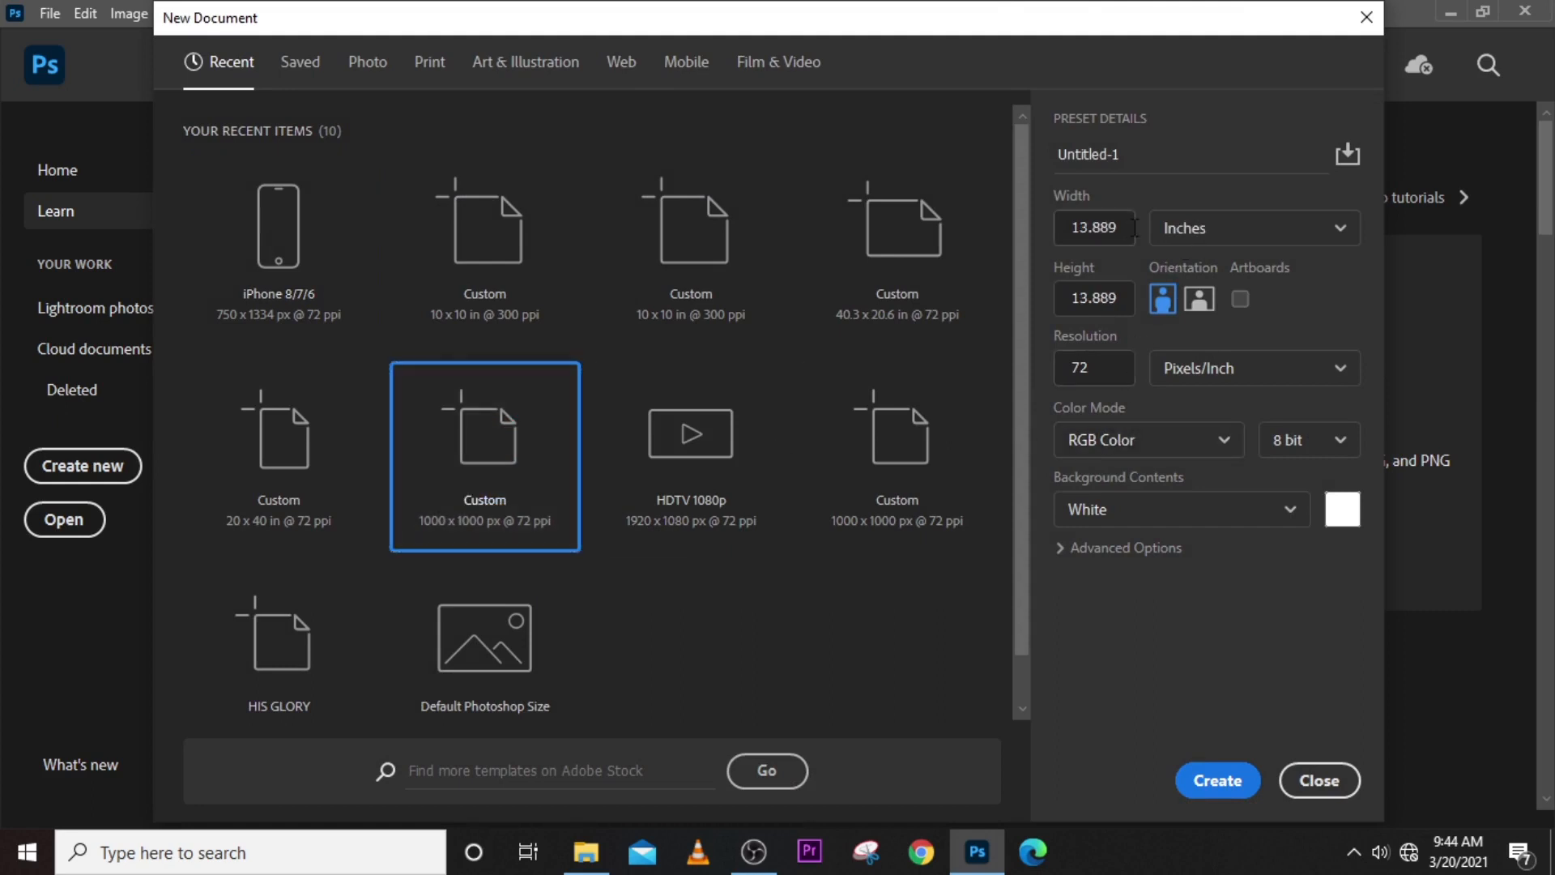
{"action": "double_click", "coordinate": [1111, 226]}
{"action": "type", "text": "20"}
{"action": "left_click_drag", "start_coordinate": [1124, 154], "coordinate": [1001, 142]}
{"action": "type", "text": "FLY"}
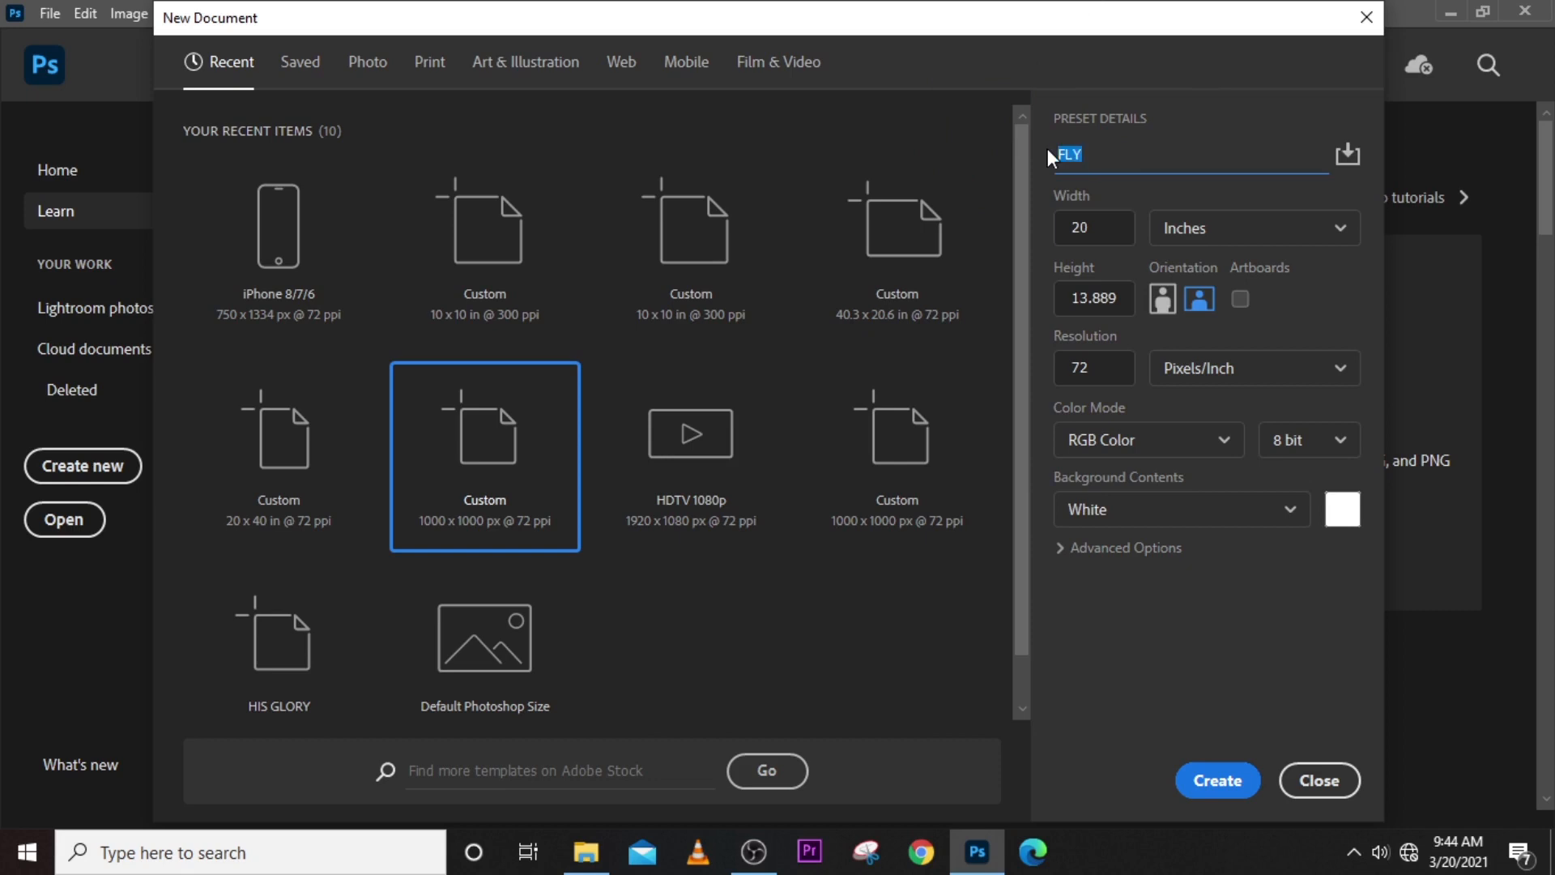
{"action": "type", "text": "SETH"}
- Set the document's height to 10 inches and its resolution to 300 pixels/inch
{"action": "left_click", "coordinate": [1102, 225]}
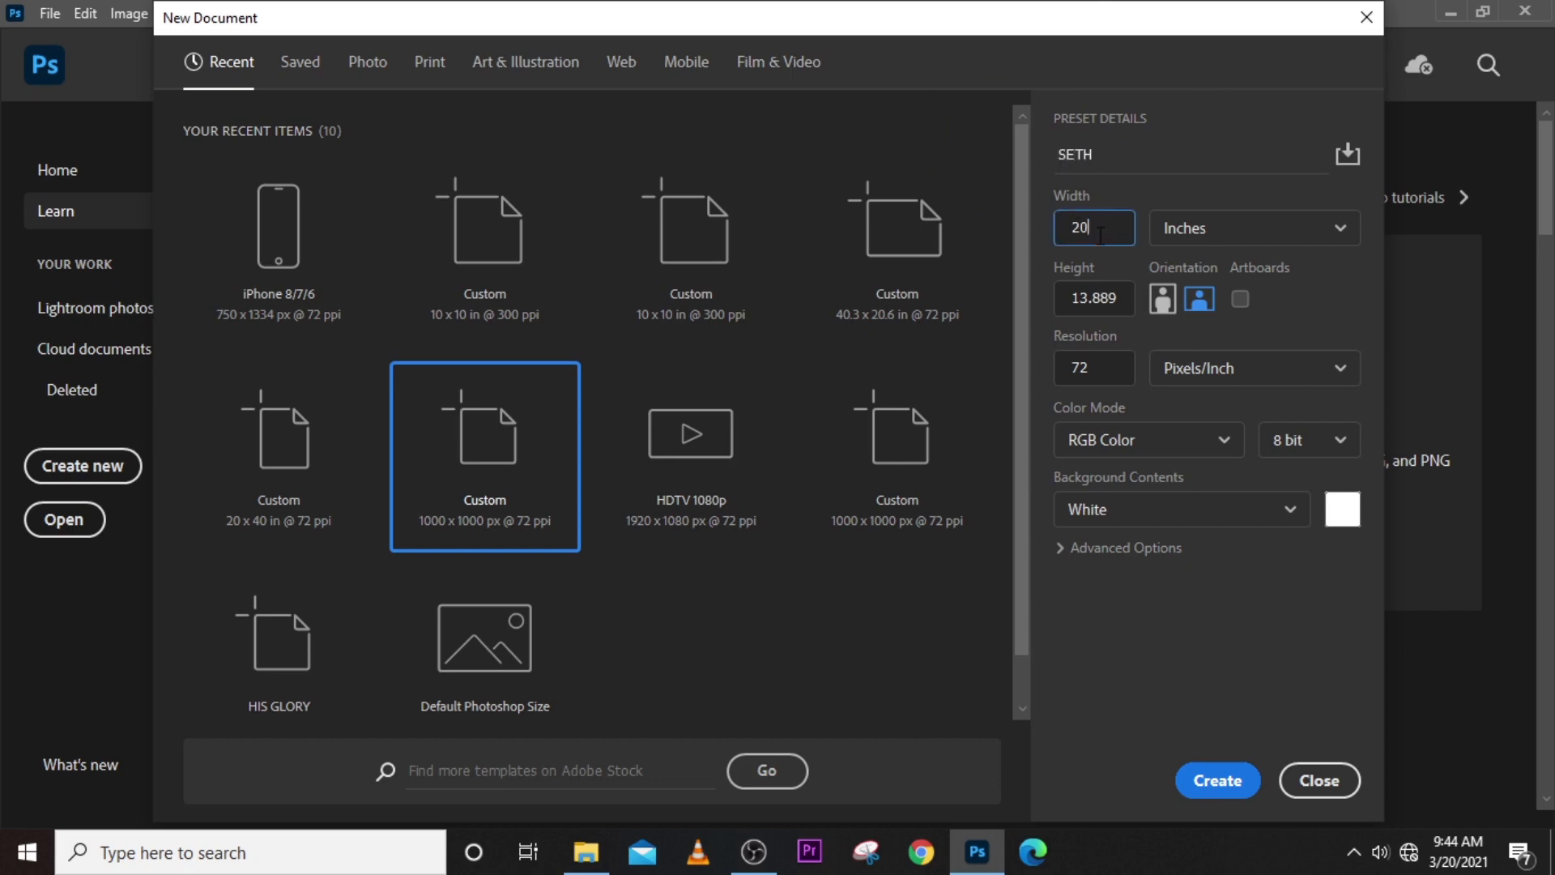
{"action": "left_click", "coordinate": [1023, 290]}
{"action": "left_click", "coordinate": [1057, 296]}
{"action": "type", "text": "1"}
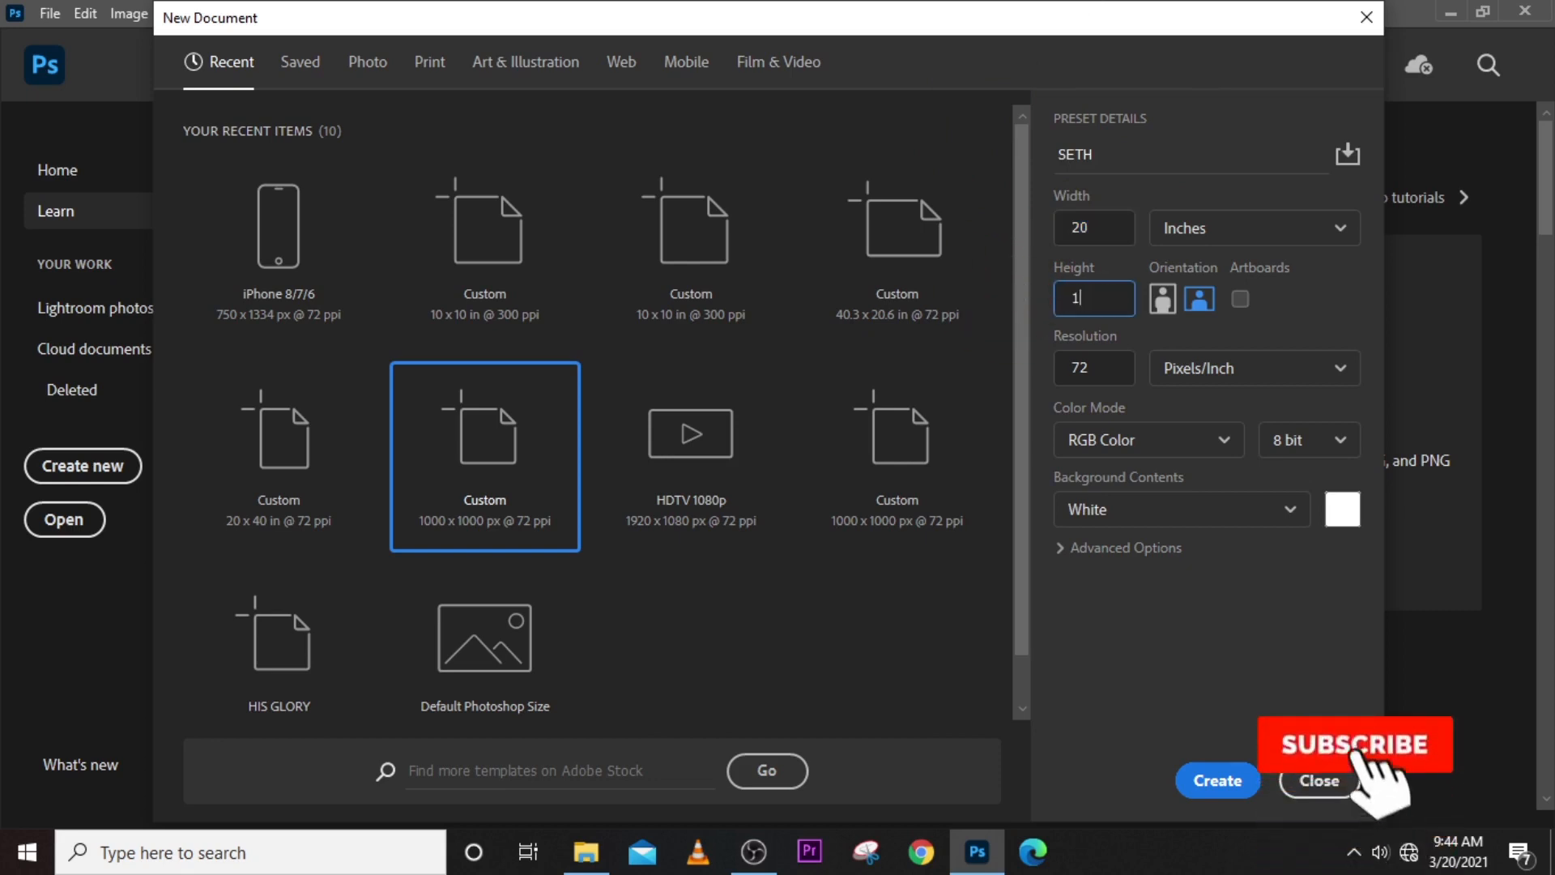
{"action": "type", "text": "0"}
{"action": "left_click", "coordinate": [1095, 368]}
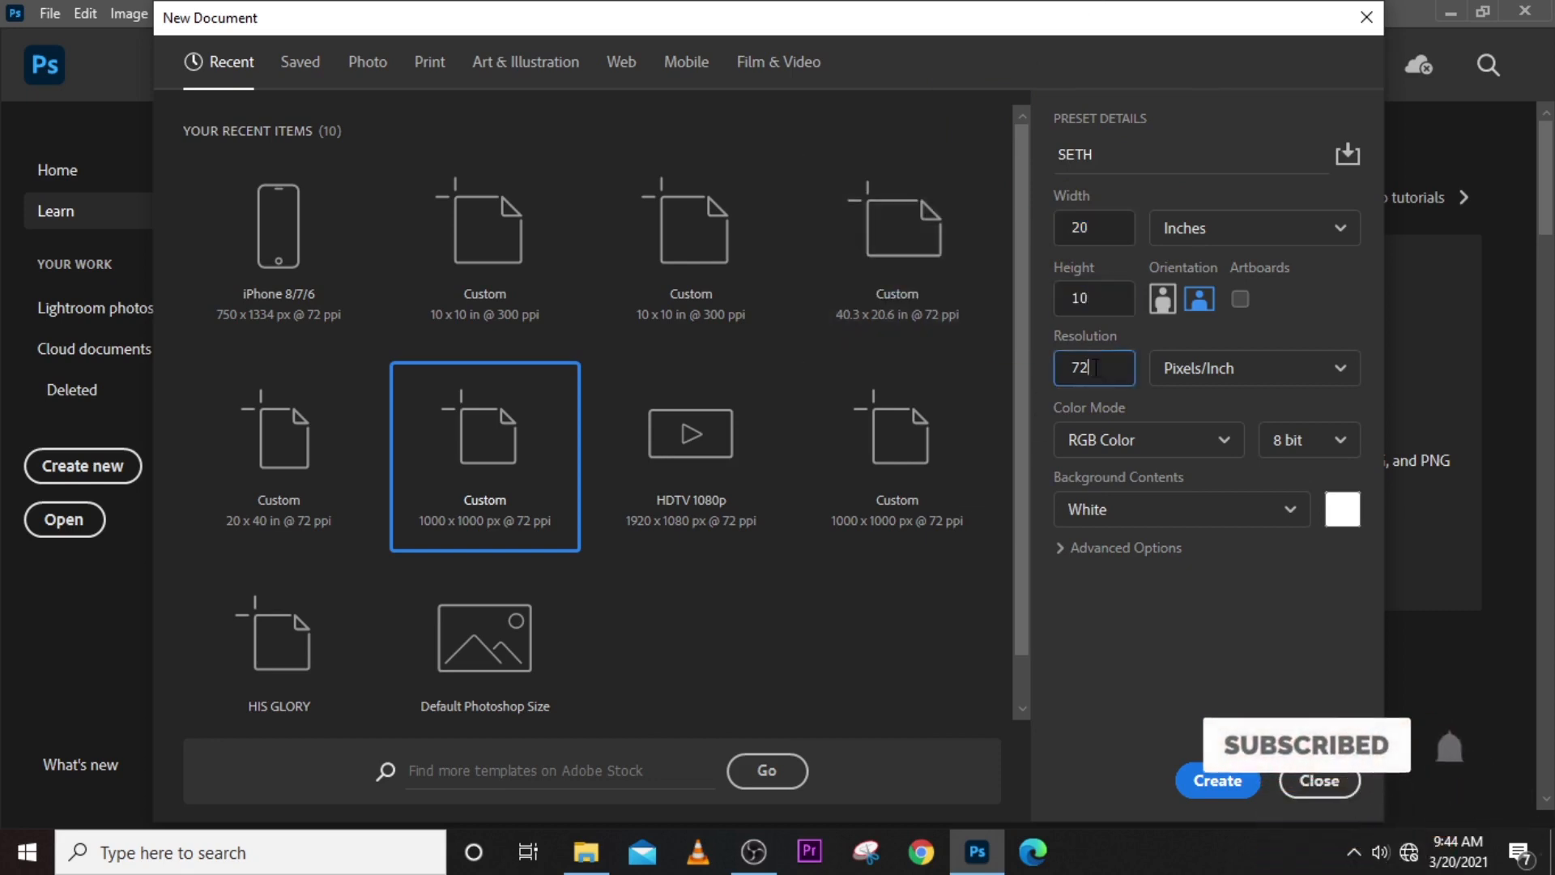
{"action": "left_click_drag", "start_coordinate": [1095, 367], "coordinate": [1048, 360]}
{"action": "type", "text": "300"}
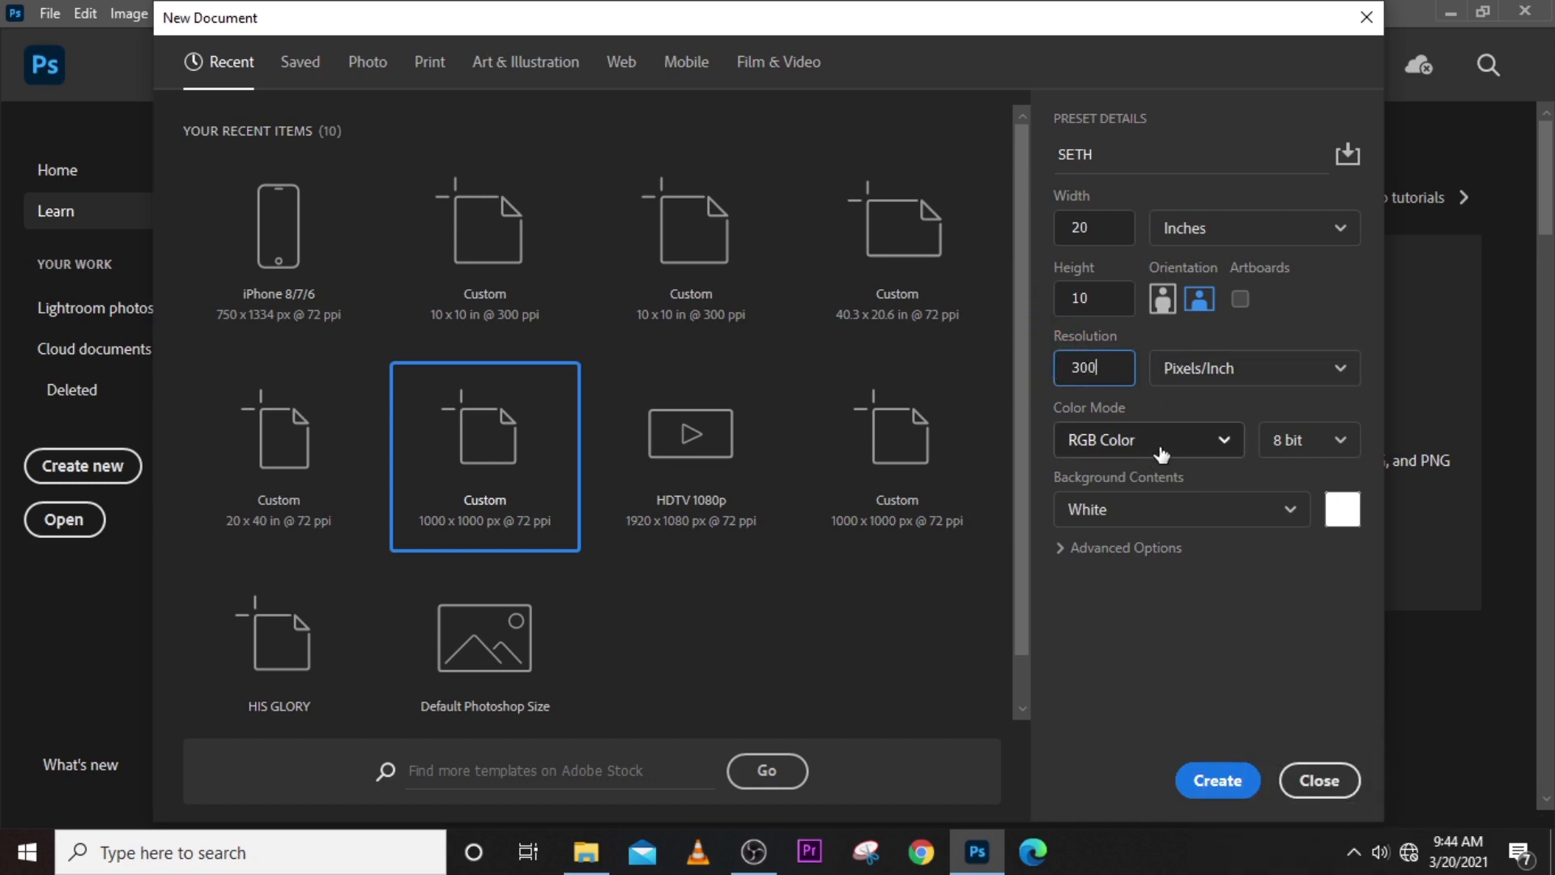
- Choose CMYK Color at 8 bit and create the document
{"action": "left_click", "coordinate": [1209, 446]}
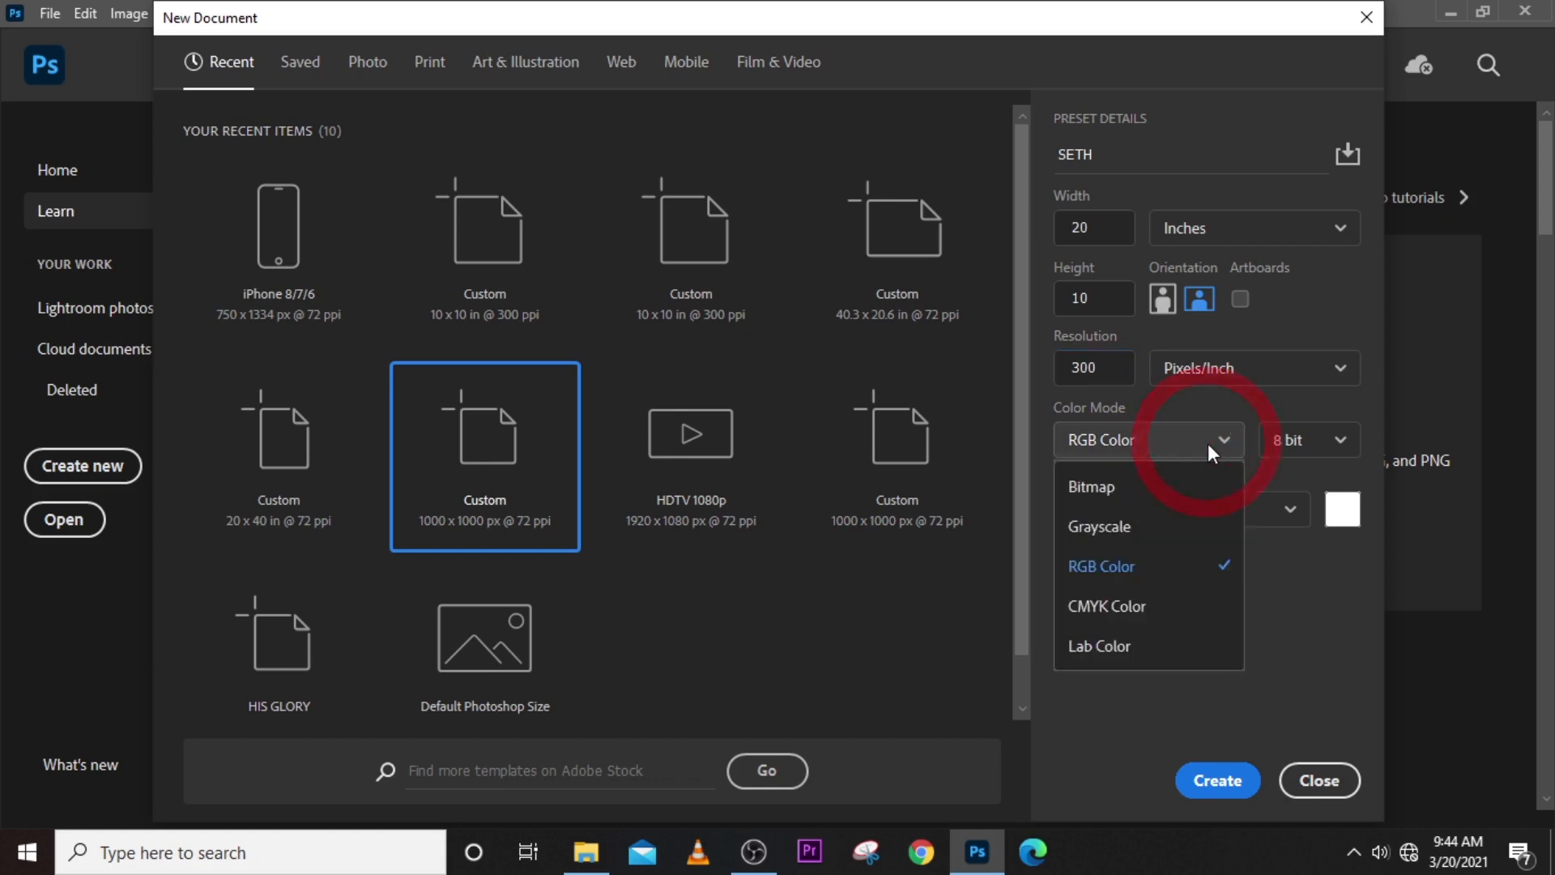
{"action": "left_click", "coordinate": [1104, 614]}
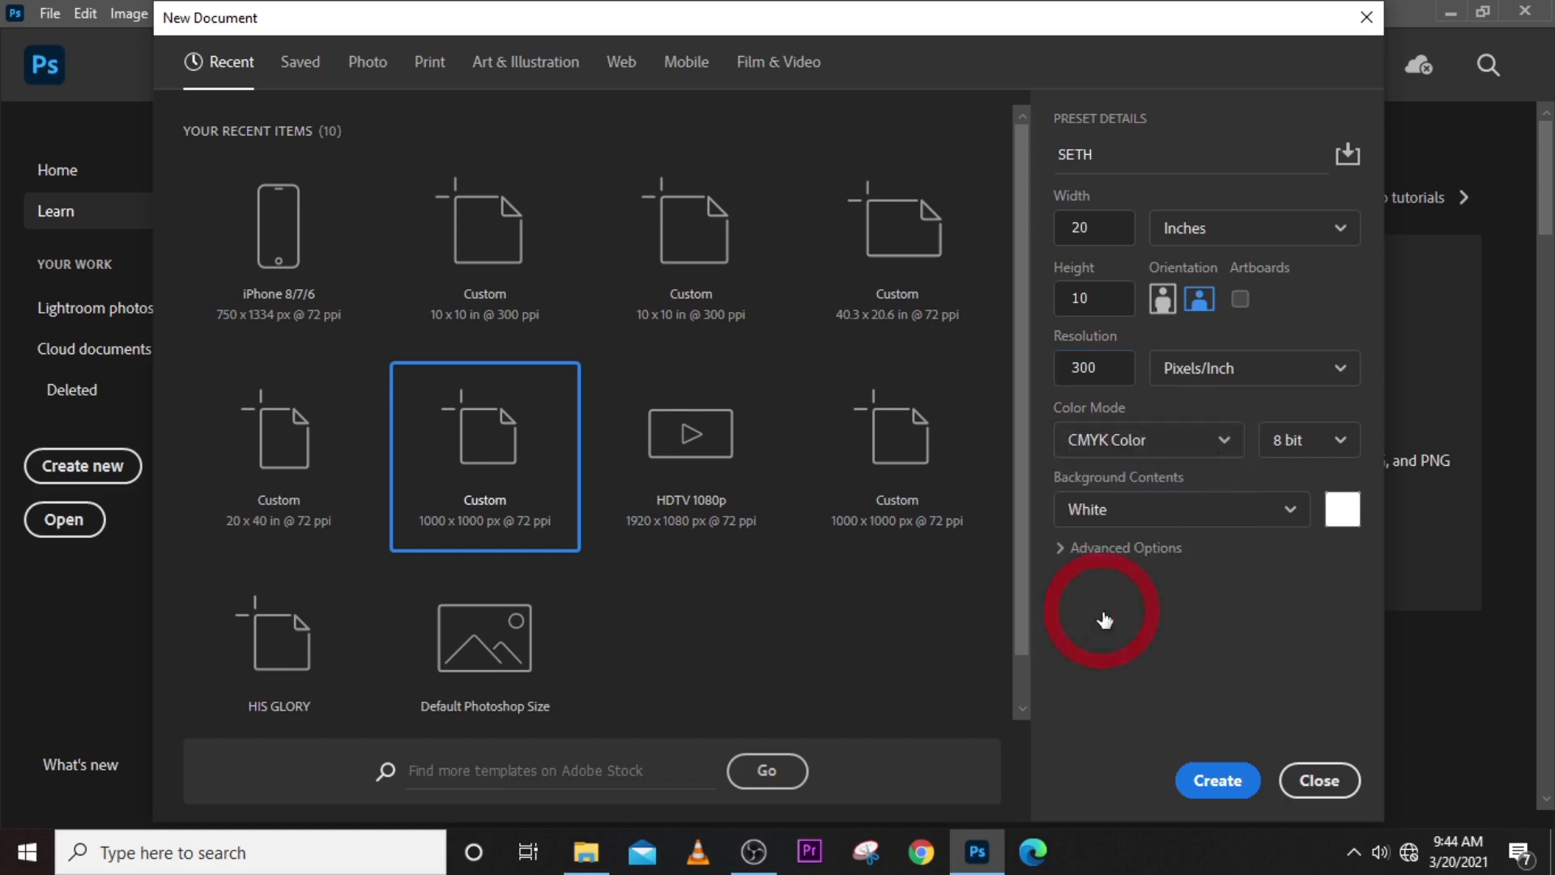
{"action": "left_click", "coordinate": [1135, 439]}
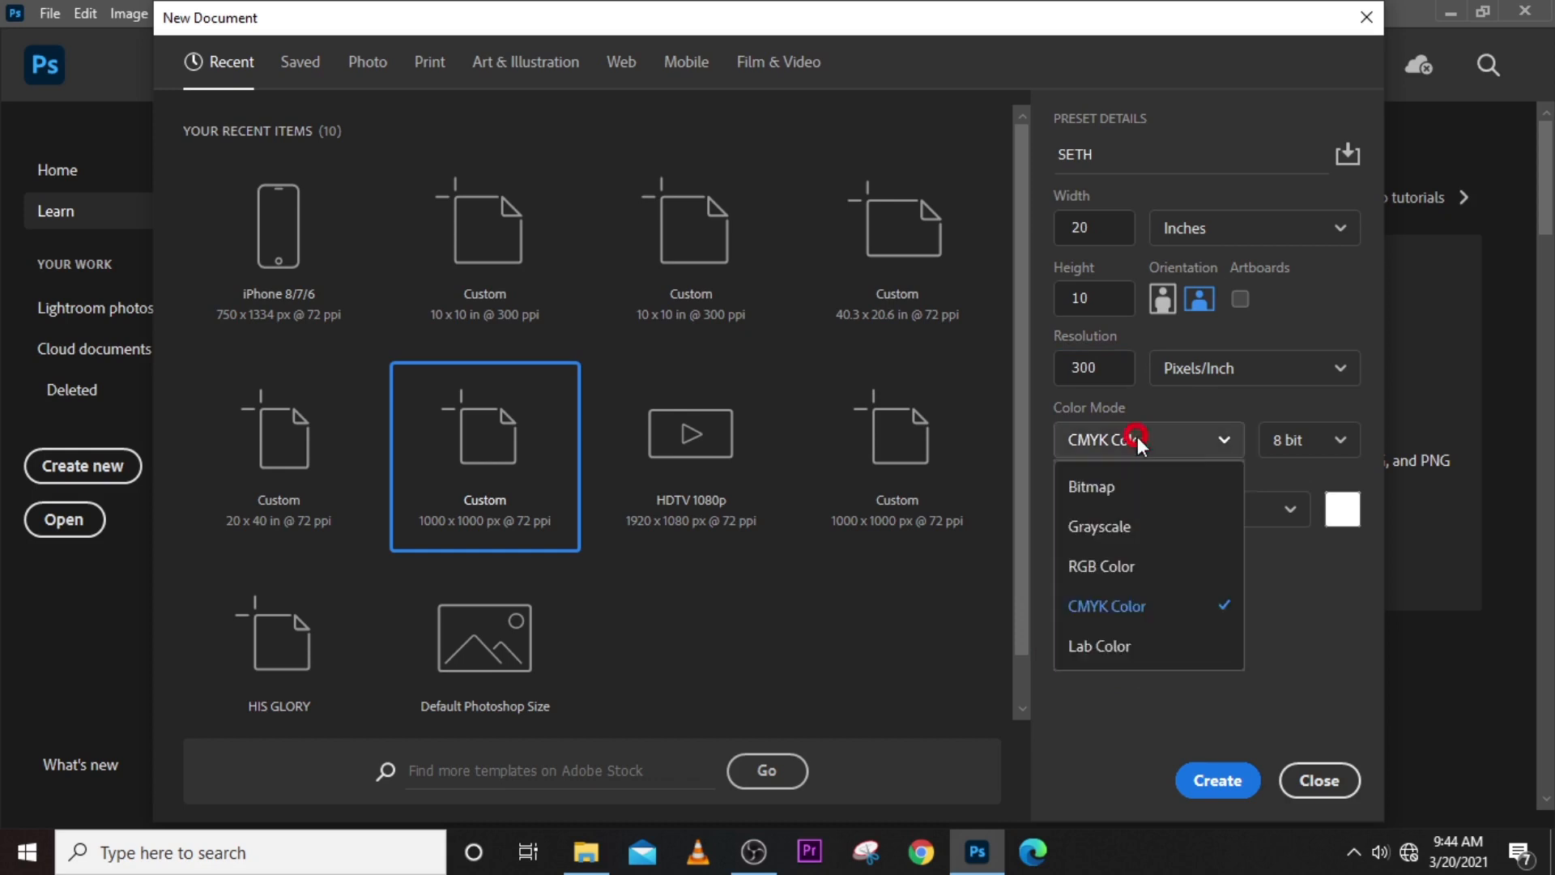
{"action": "left_click", "coordinate": [1130, 622]}
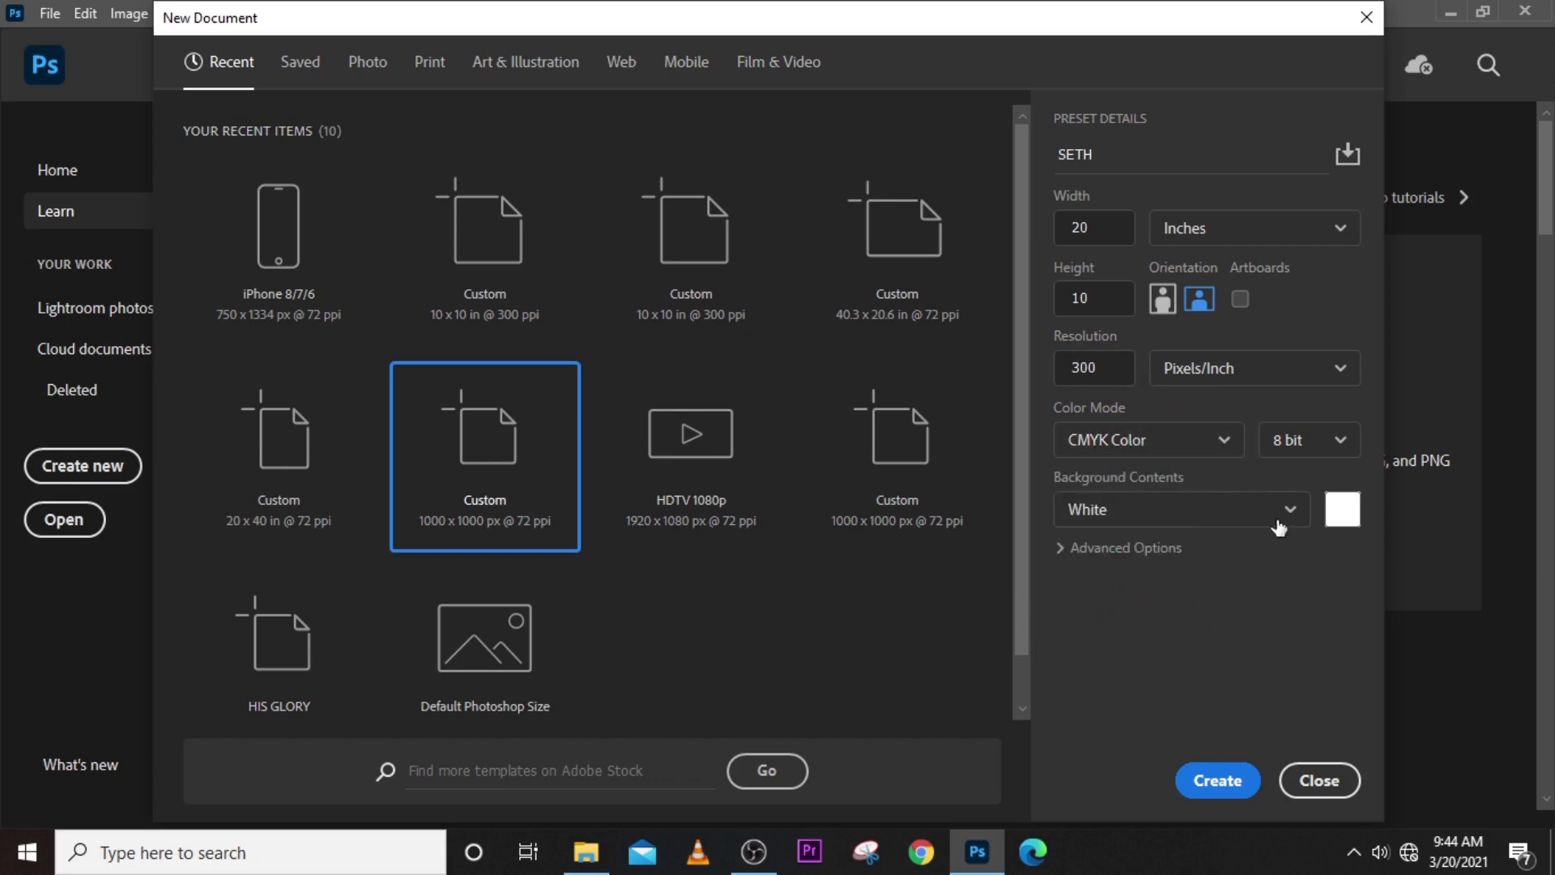
{"action": "left_click", "coordinate": [1332, 444]}
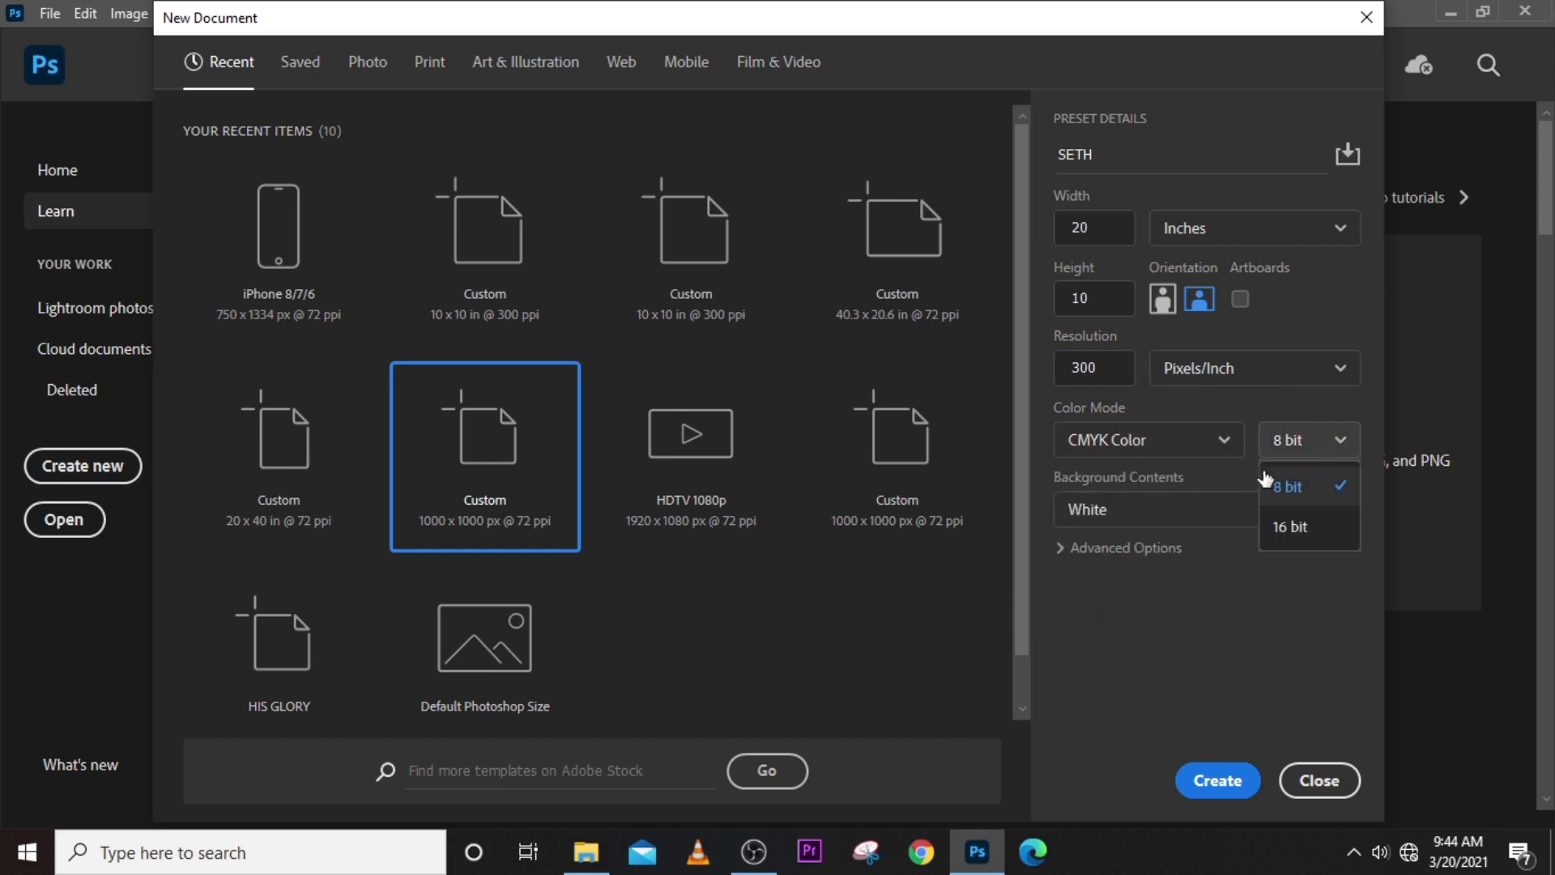
{"action": "left_click", "coordinate": [1287, 488]}
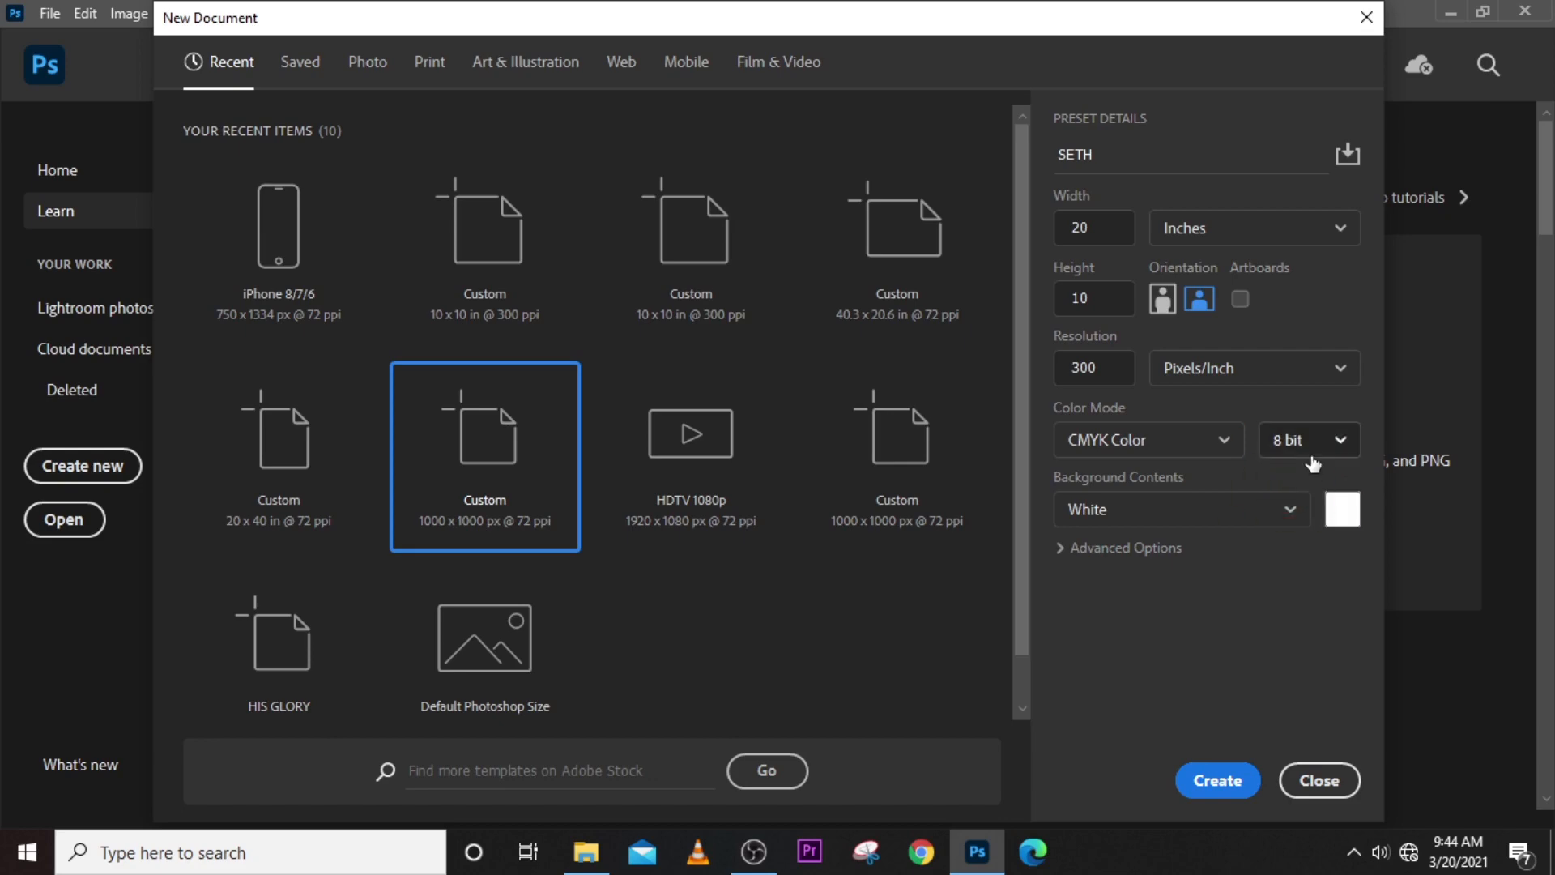
{"action": "left_click", "coordinate": [1217, 784]}
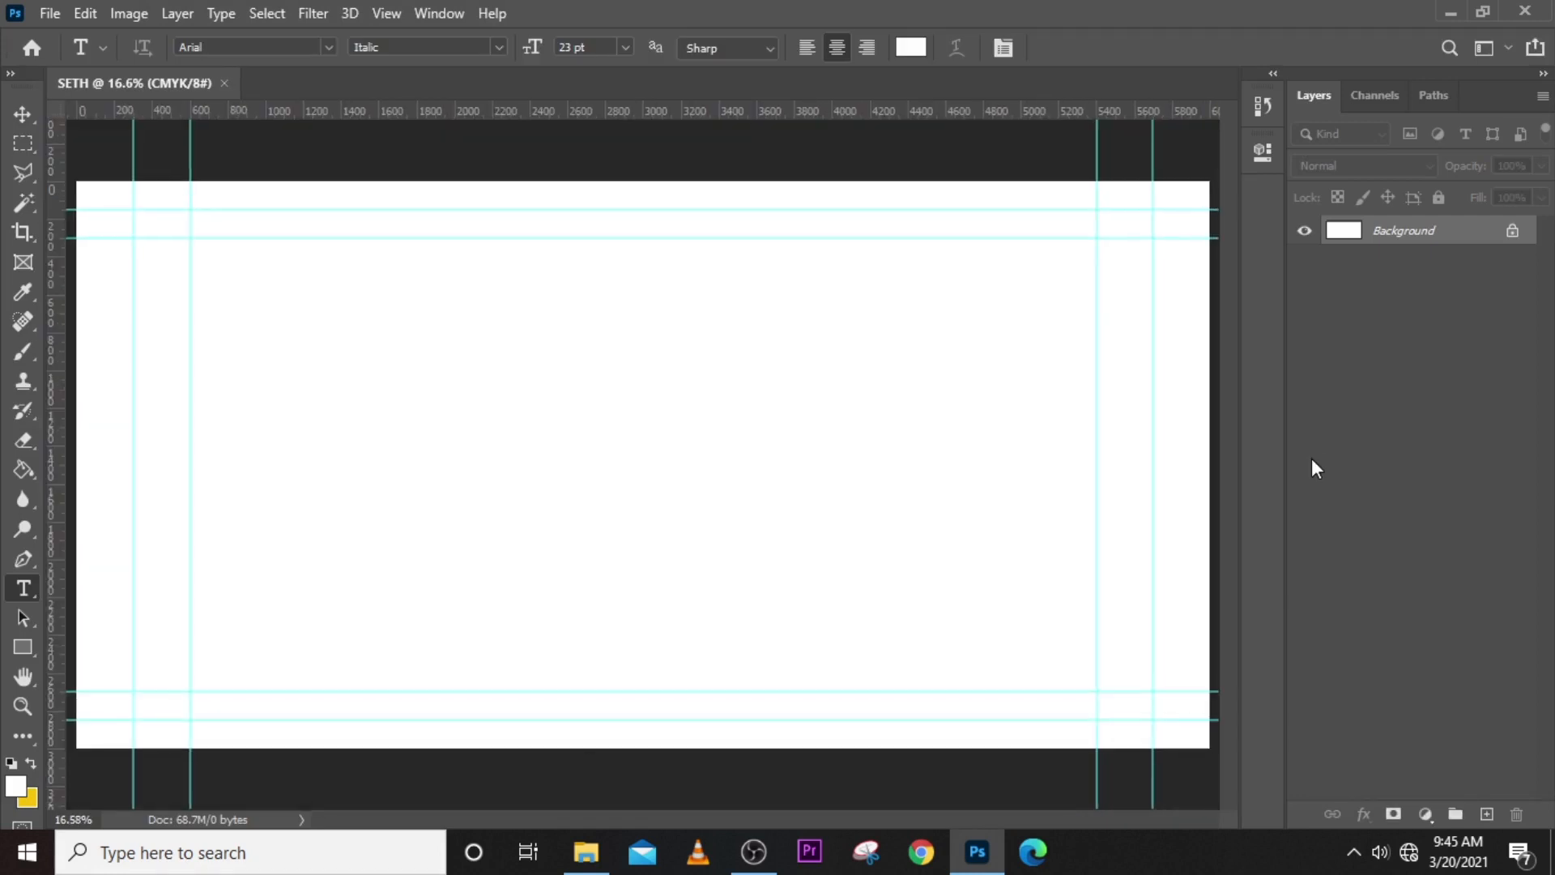
{"action": "key", "text": "ctrl+minus"}
{"action": "key", "text": "ctrl+minus"}
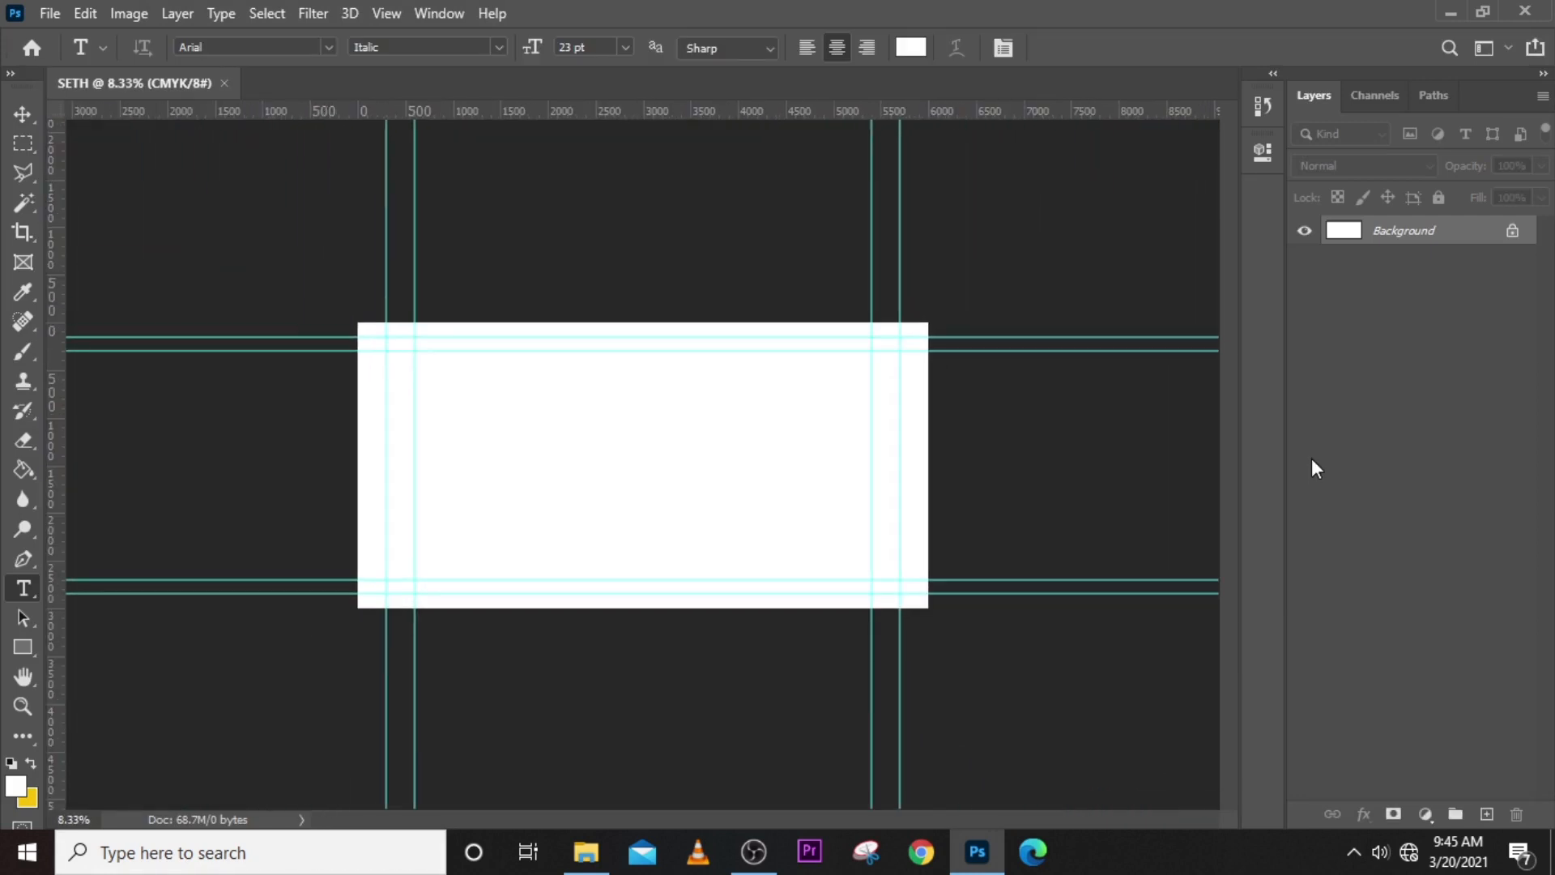
- Start another new document and examine its unit, resolution, color mode, width, height and orientation settings
{"action": "key", "text": "ctrl+n"}
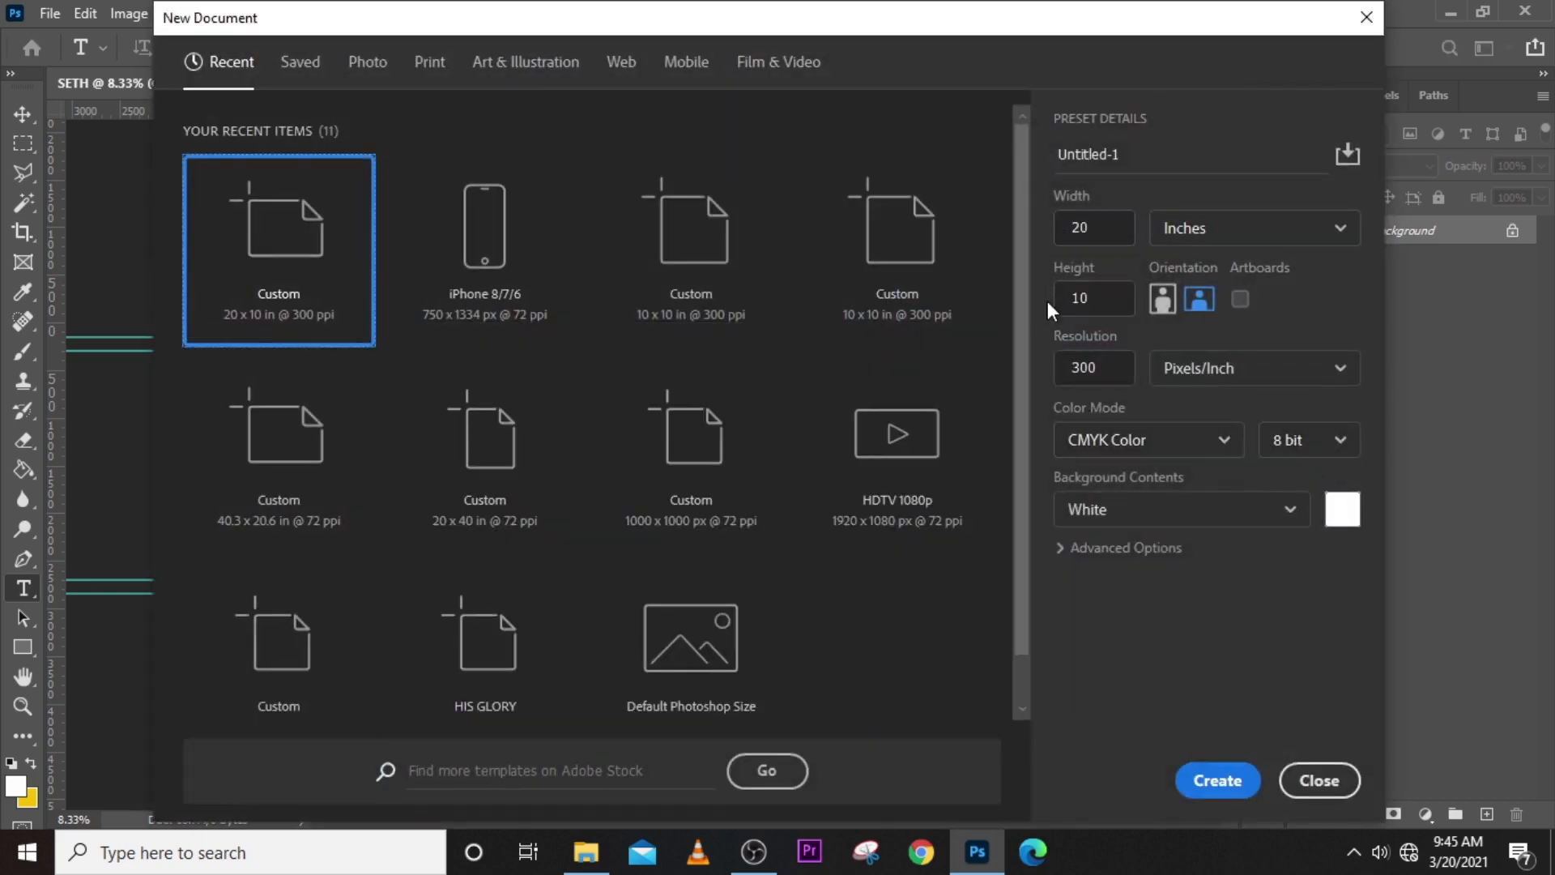
{"action": "left_click", "coordinate": [1308, 230]}
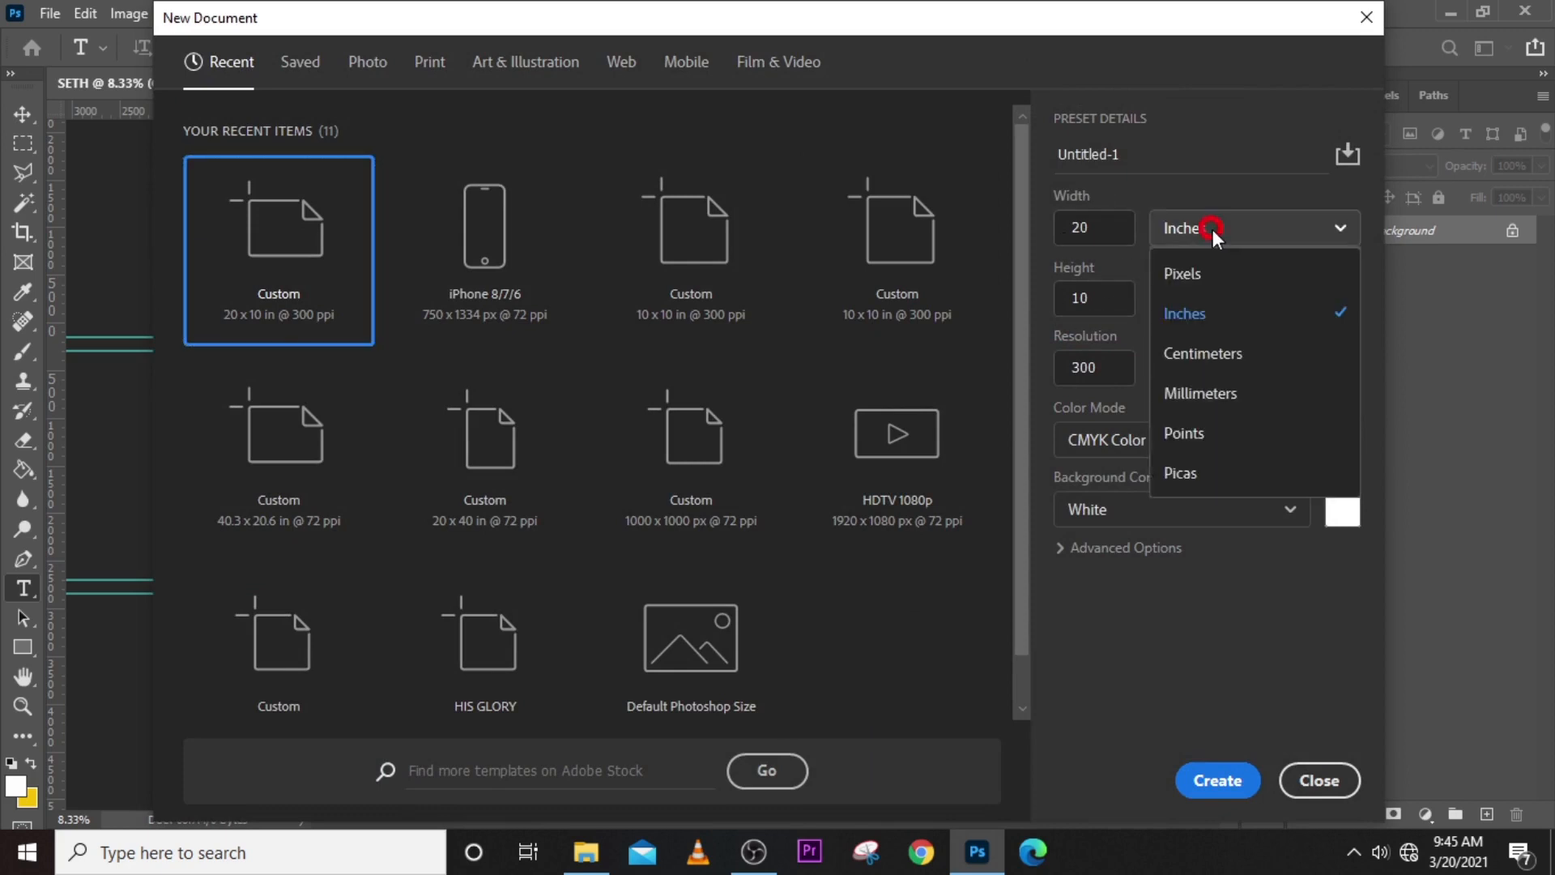
{"action": "left_click", "coordinate": [1211, 314]}
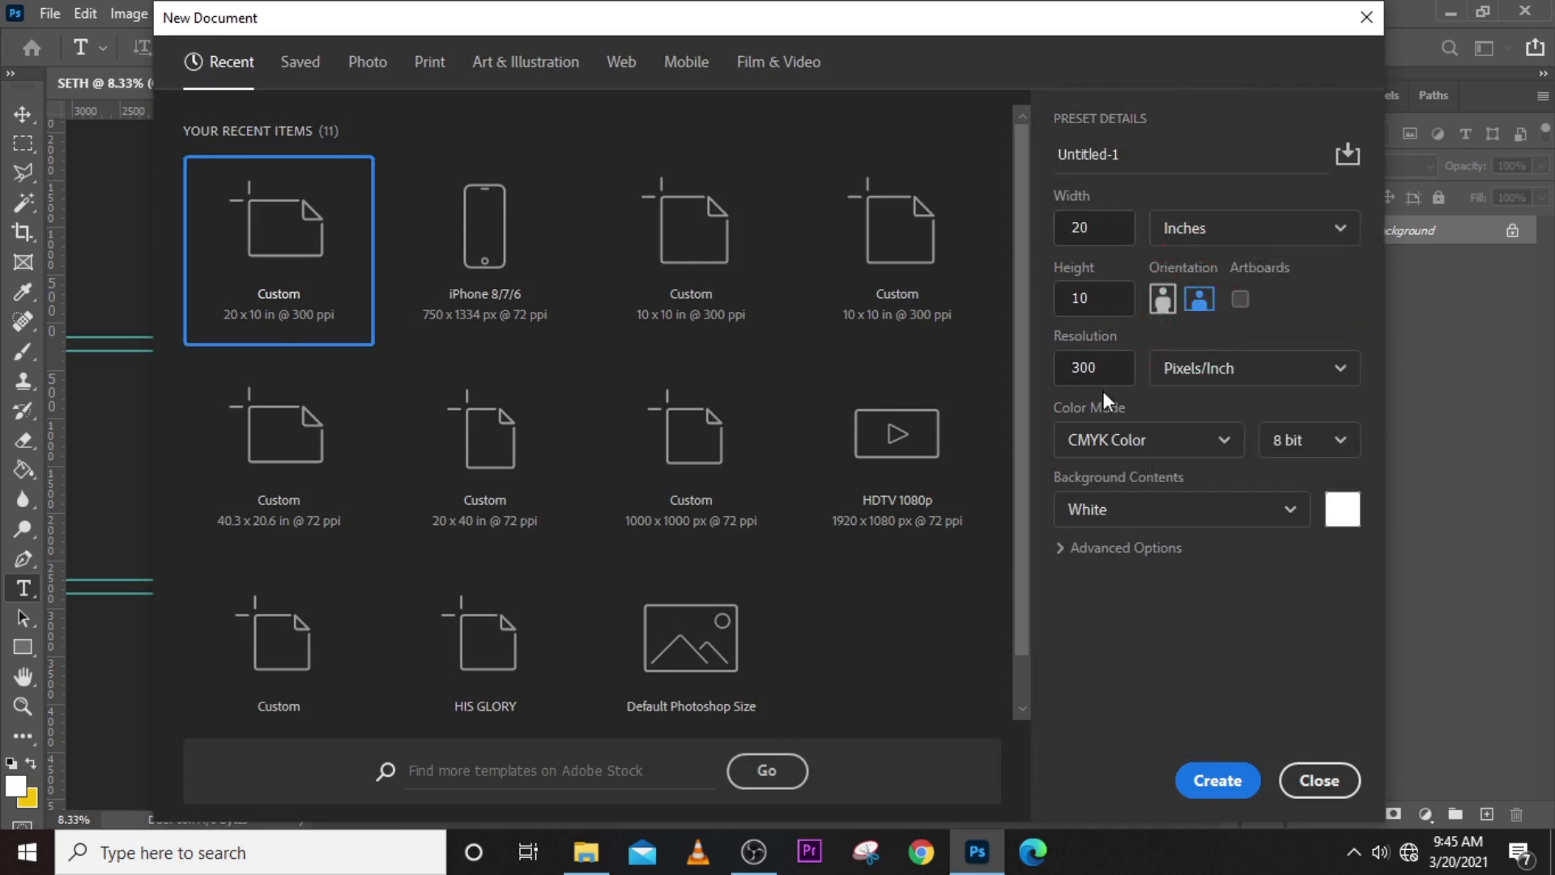
{"action": "left_click", "coordinate": [1104, 367]}
{"action": "left_click_drag", "start_coordinate": [1104, 367], "coordinate": [1032, 362]}
{"action": "left_click", "coordinate": [1219, 446]}
{"action": "left_click", "coordinate": [1129, 604]}
{"action": "left_click", "coordinate": [1094, 230]}
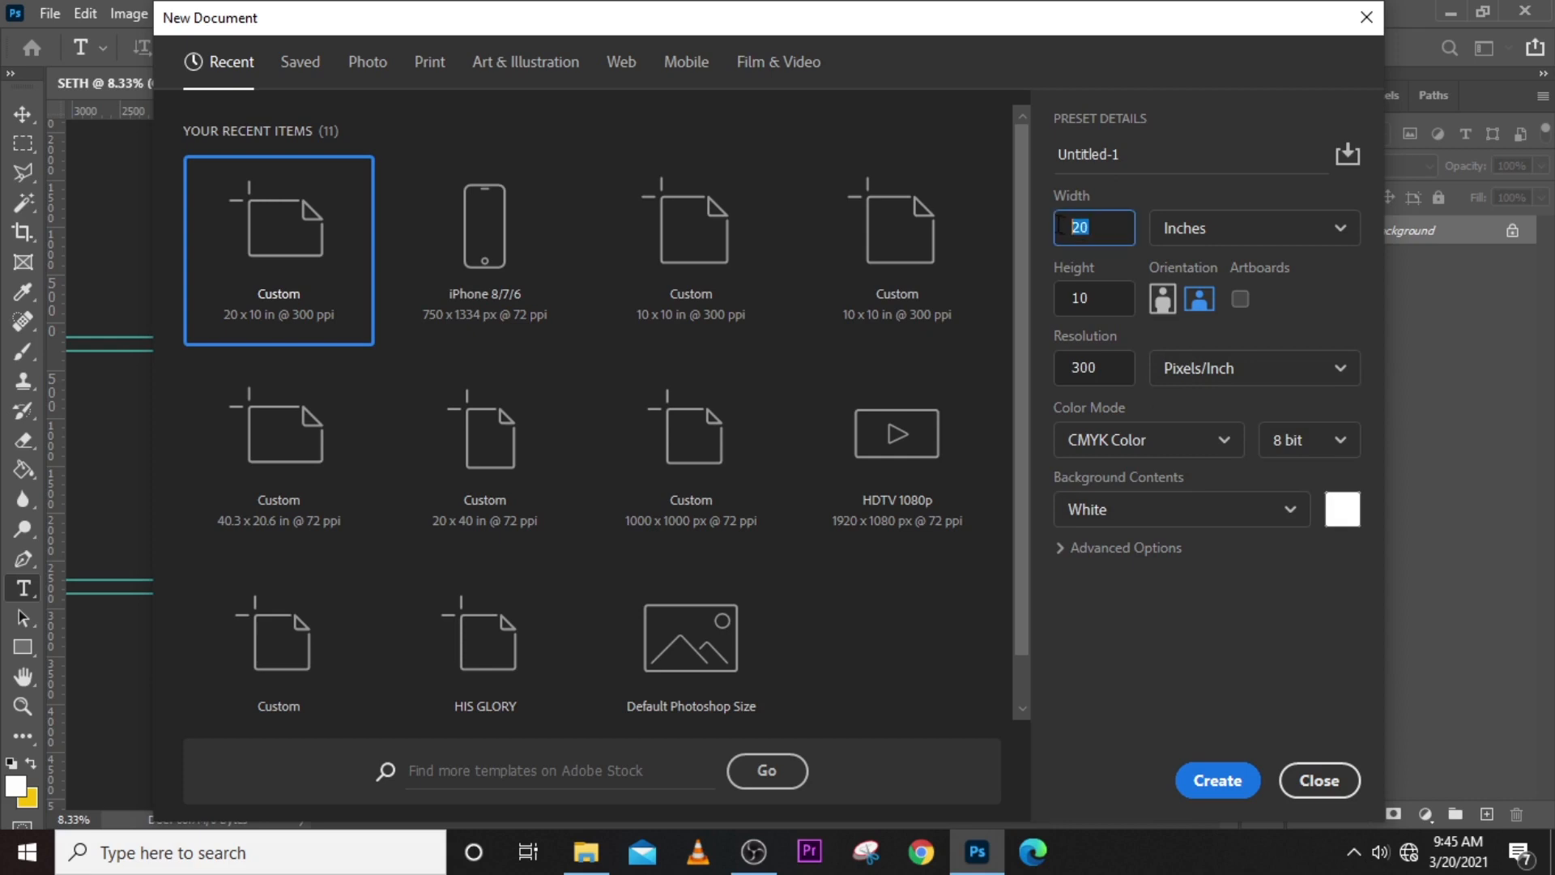
{"action": "left_click", "coordinate": [1082, 290]}
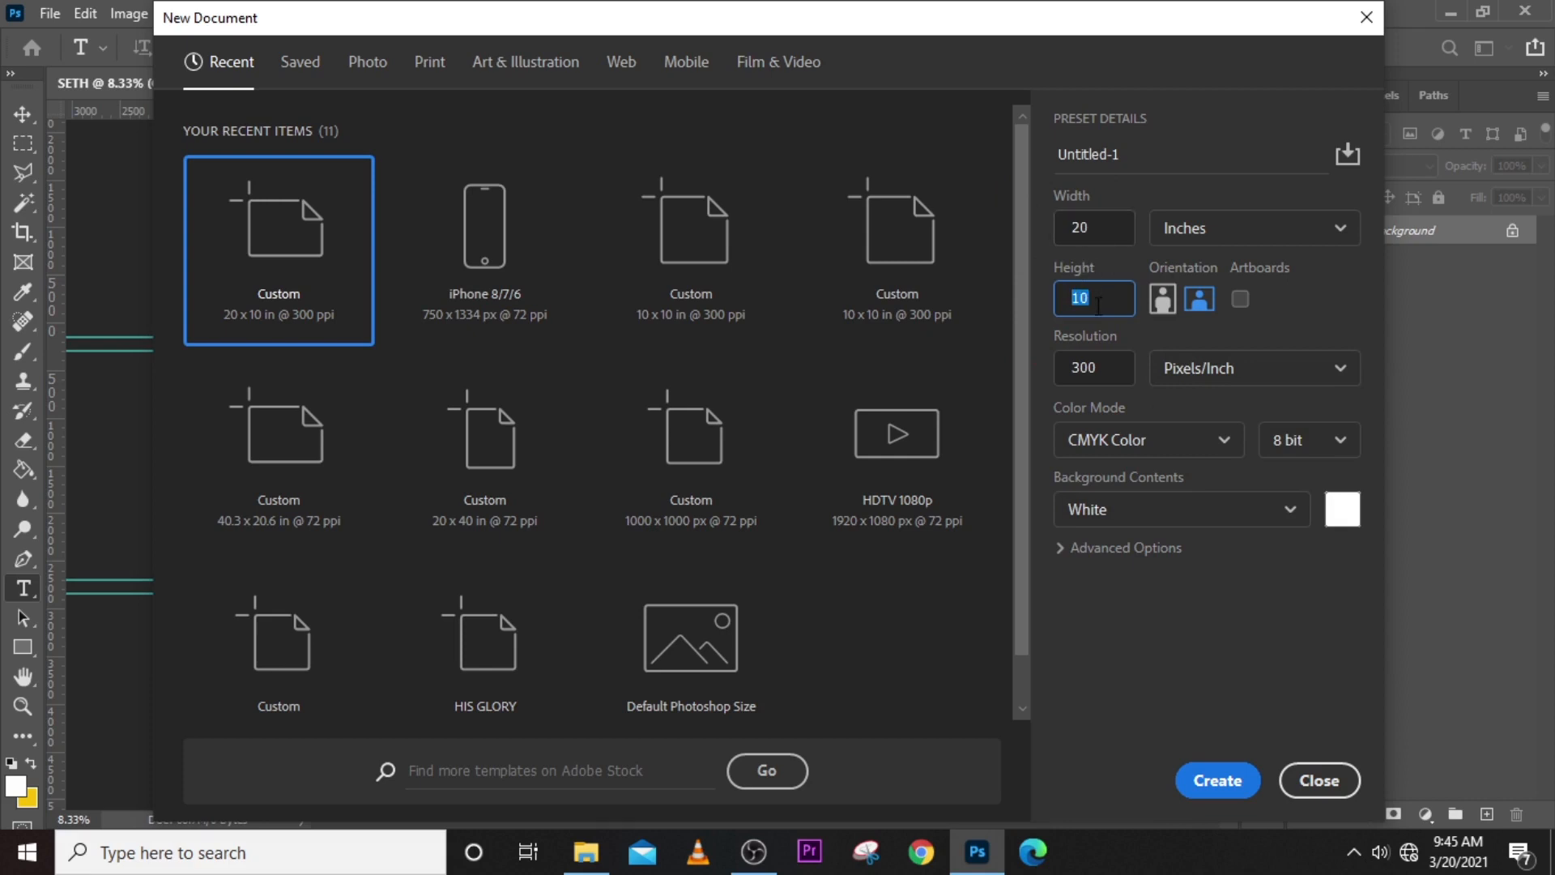
{"action": "left_click", "coordinate": [1074, 228]}
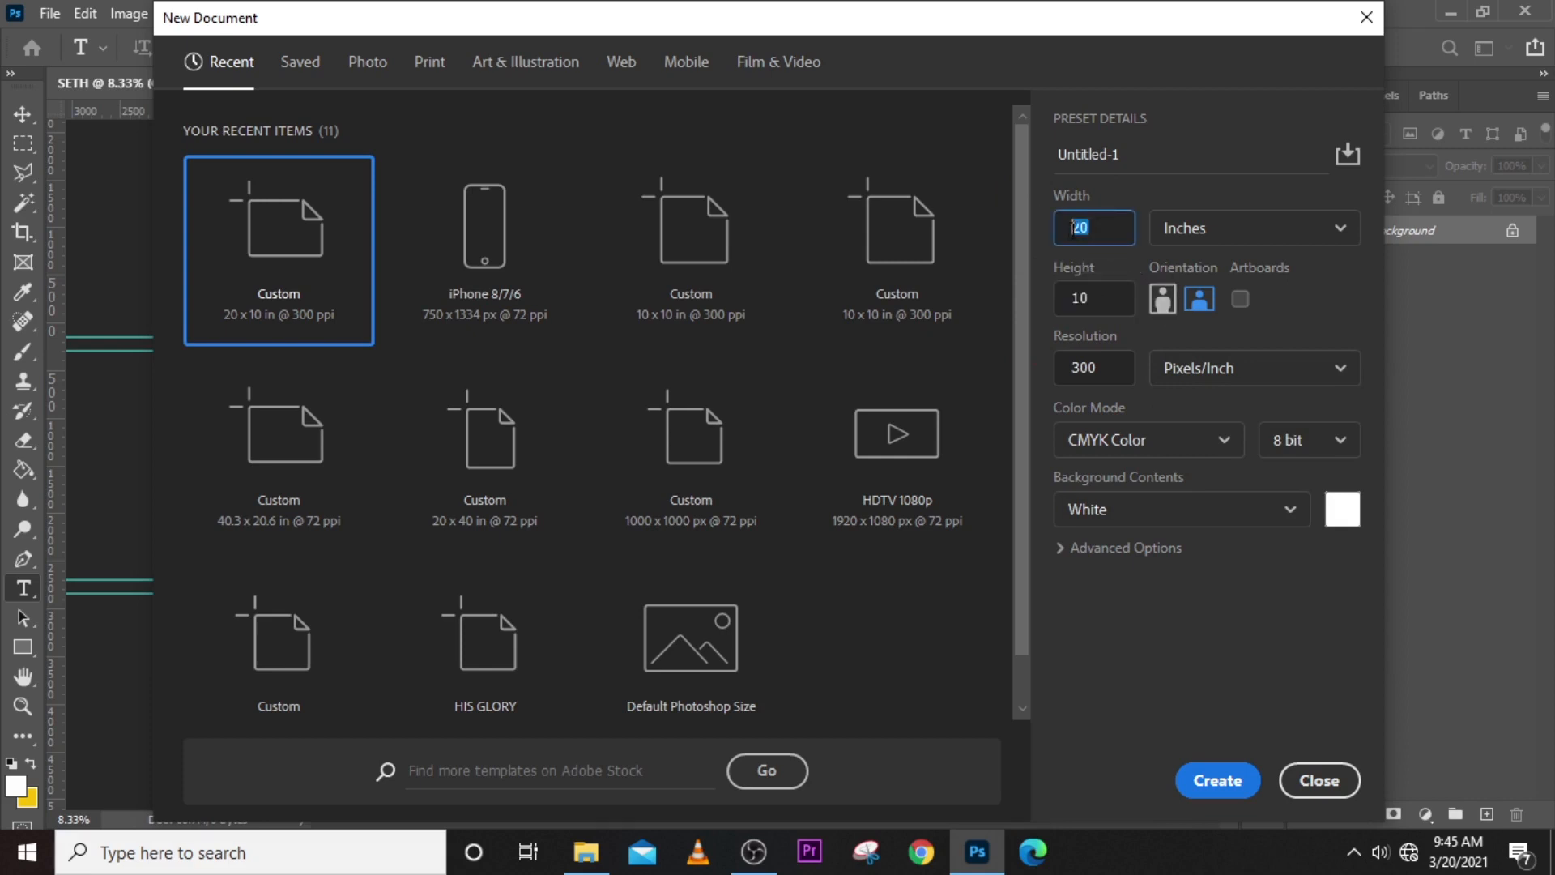
{"action": "left_click", "coordinate": [1097, 292]}
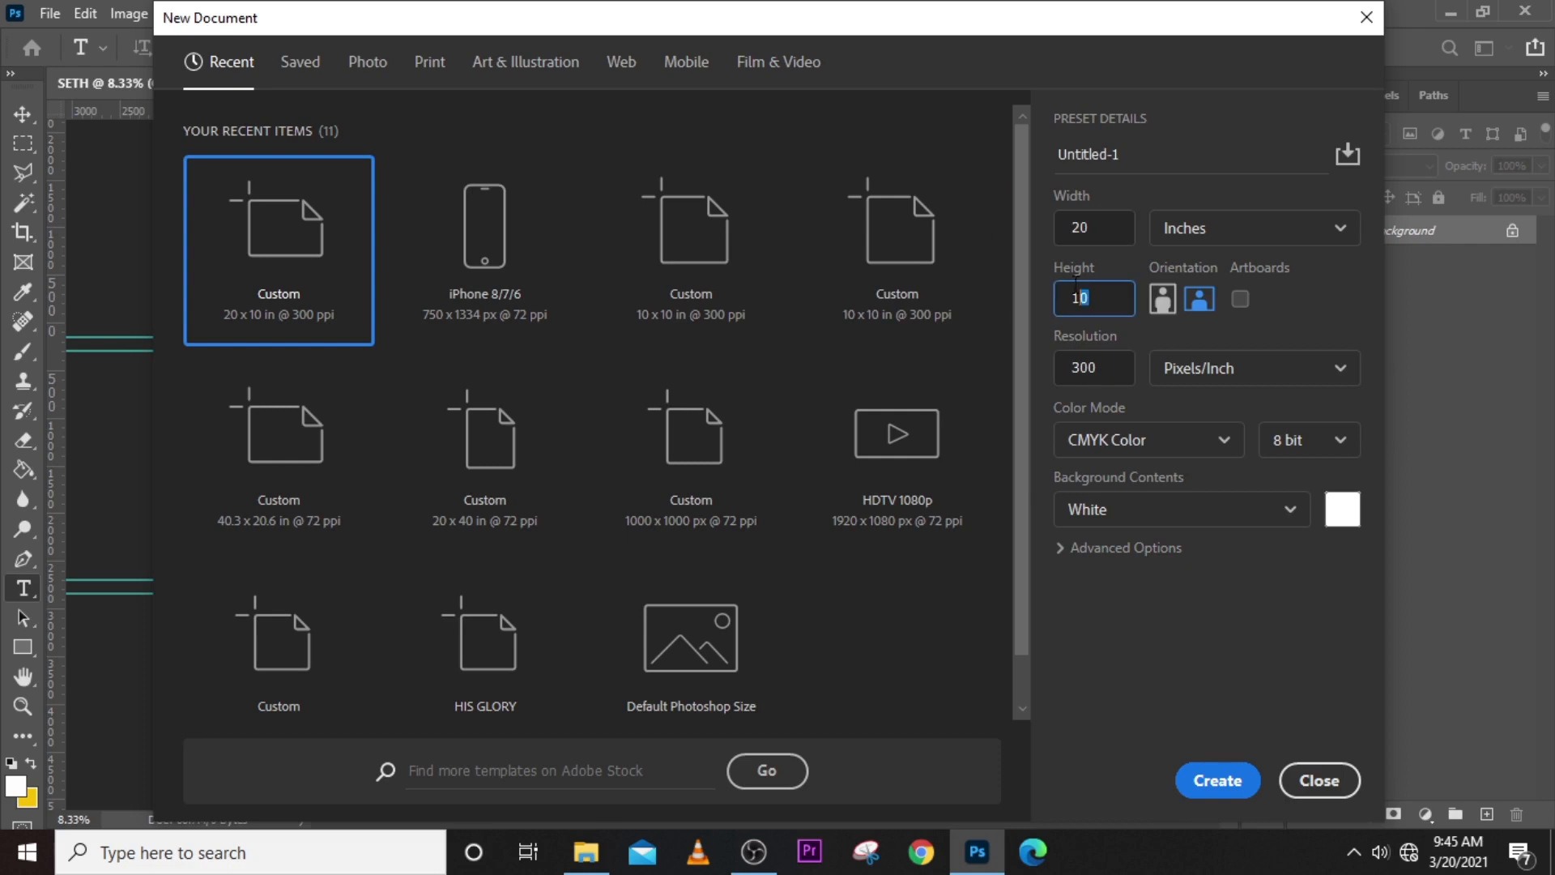
{"action": "left_click", "coordinate": [1162, 299]}
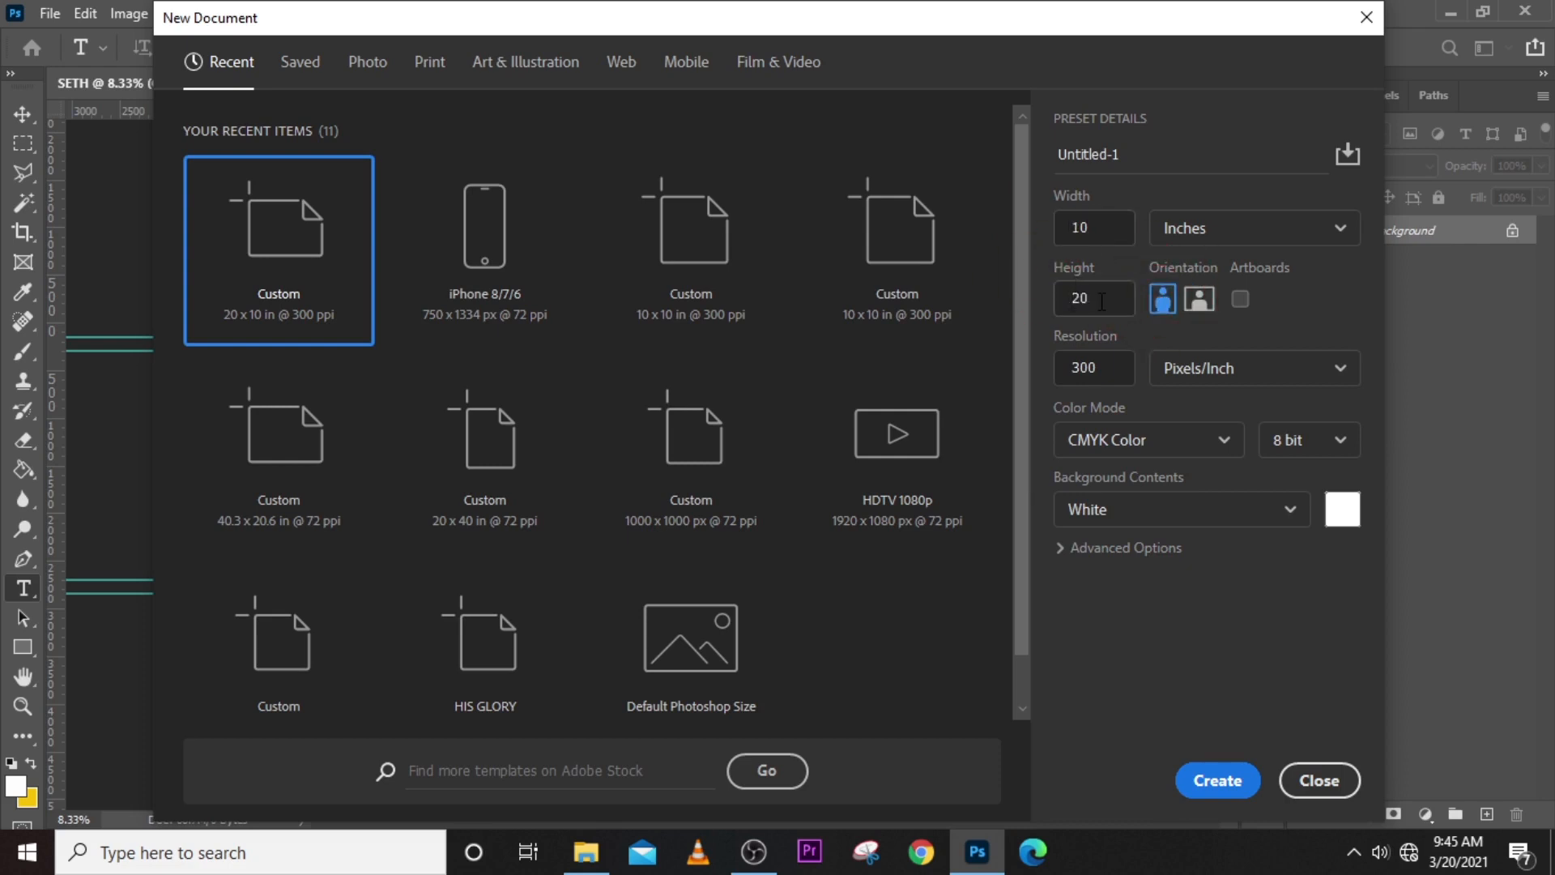
{"action": "left_click", "coordinate": [1199, 300]}
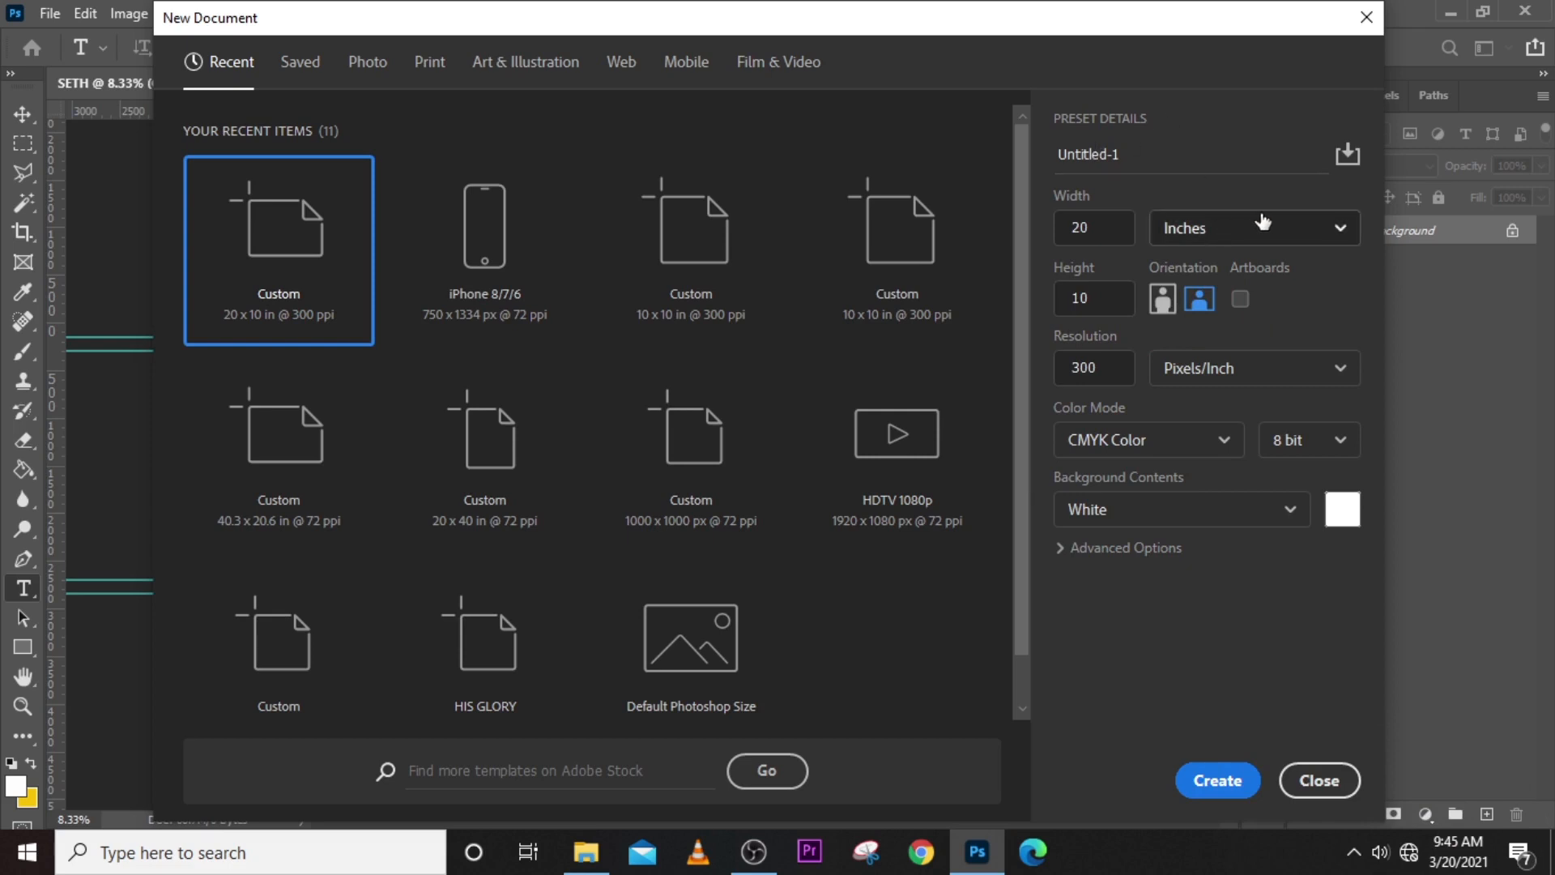
- Change the new document's units to pixels and set its width and height to 1000 each
{"action": "left_click", "coordinate": [1271, 229]}
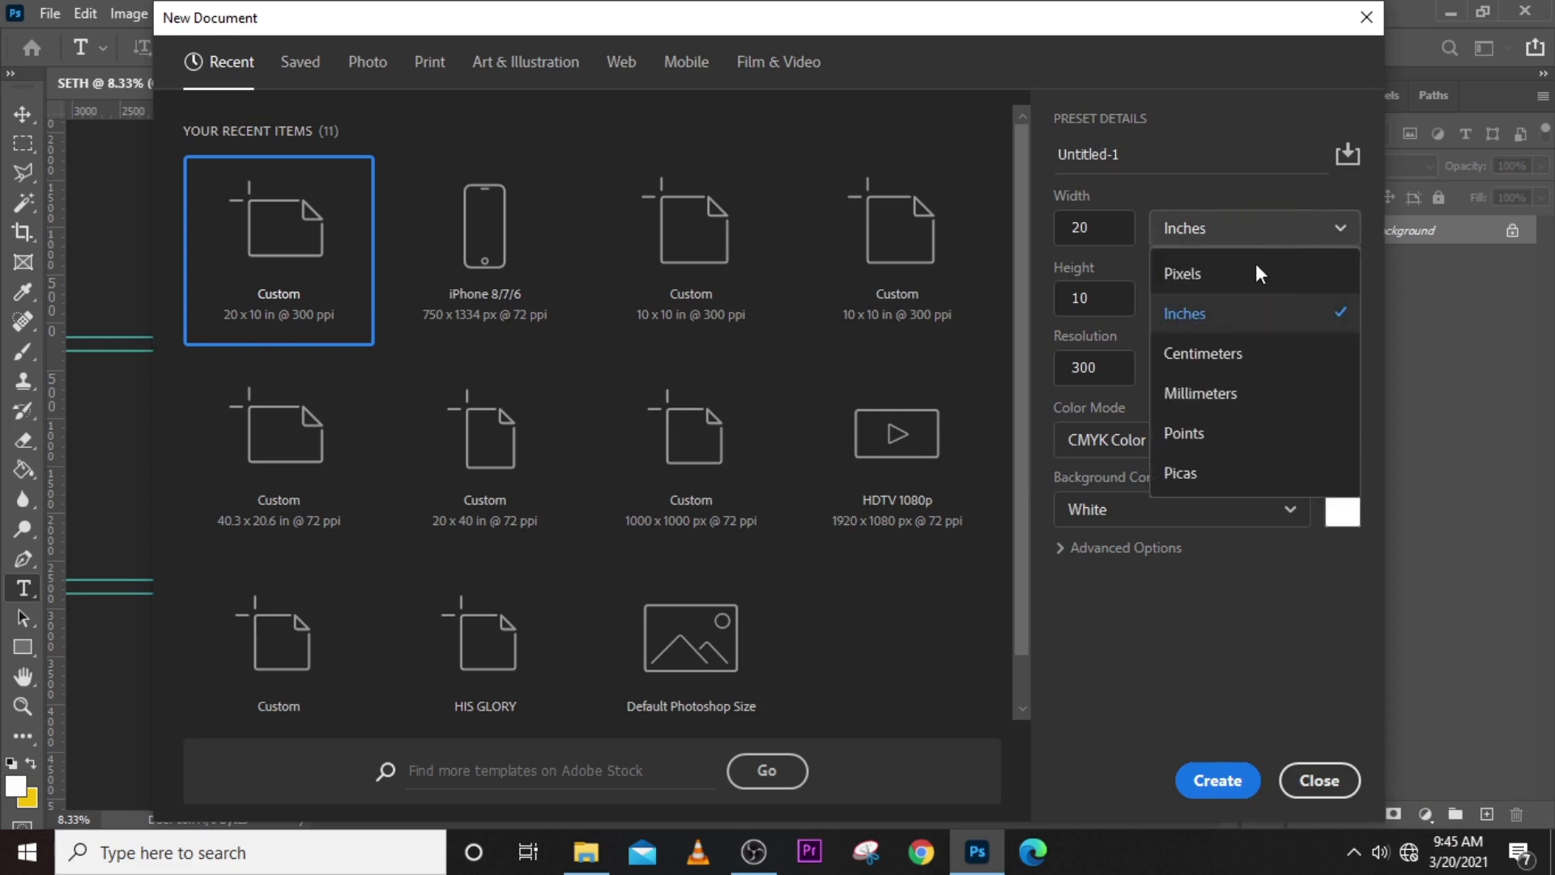
{"action": "left_click", "coordinate": [1191, 278]}
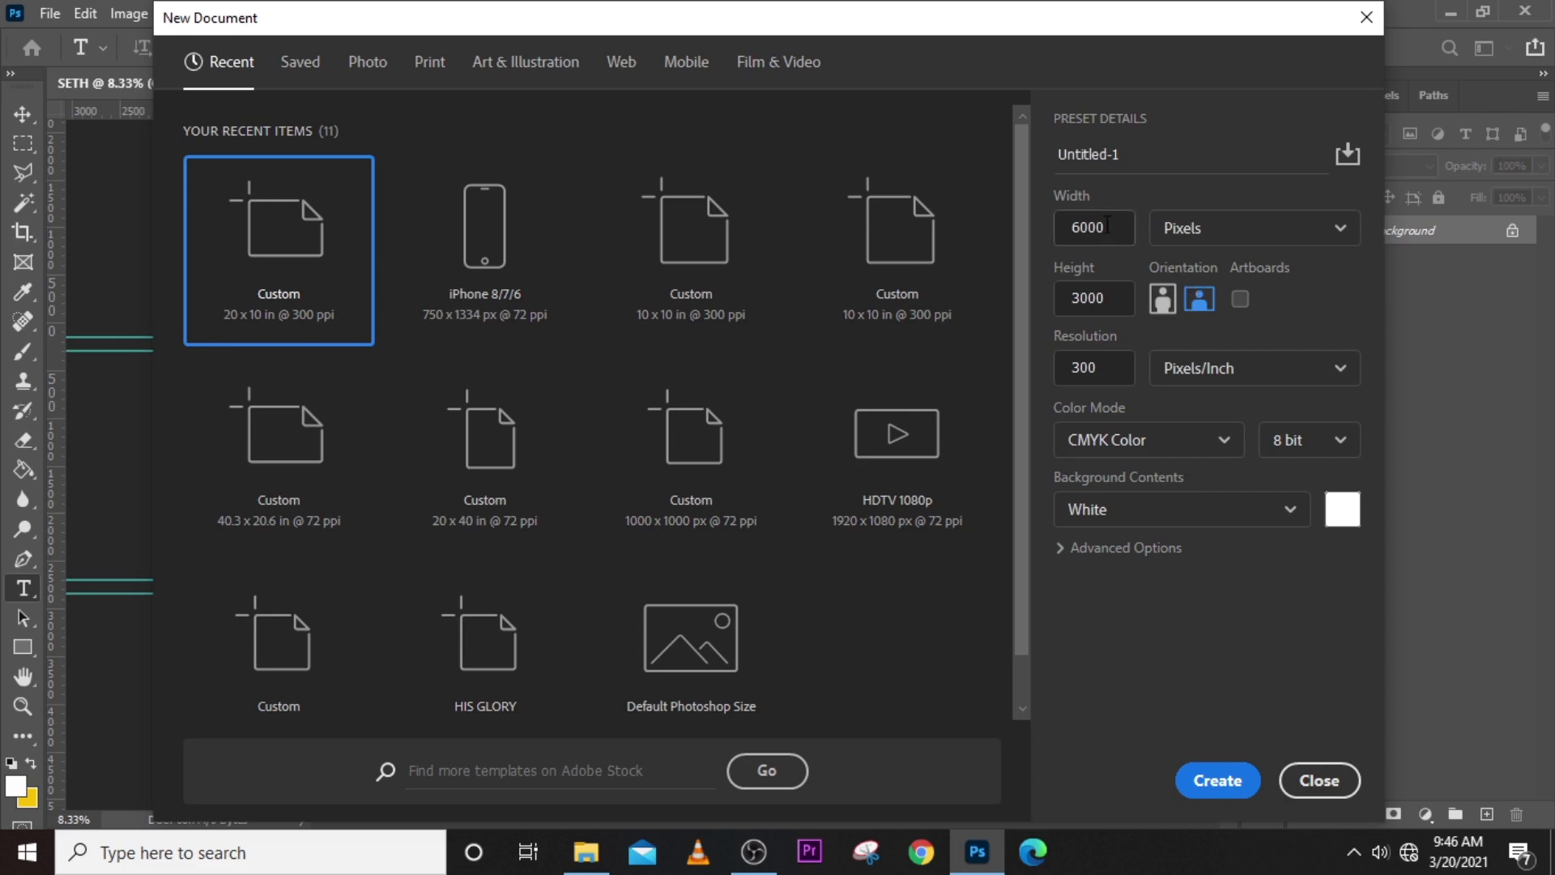
{"action": "left_click_drag", "start_coordinate": [1111, 227], "coordinate": [1050, 219]}
{"action": "type", "text": "1000"}
{"action": "left_click_drag", "start_coordinate": [1114, 298], "coordinate": [1032, 300]}
{"action": "type", "text": "1"}
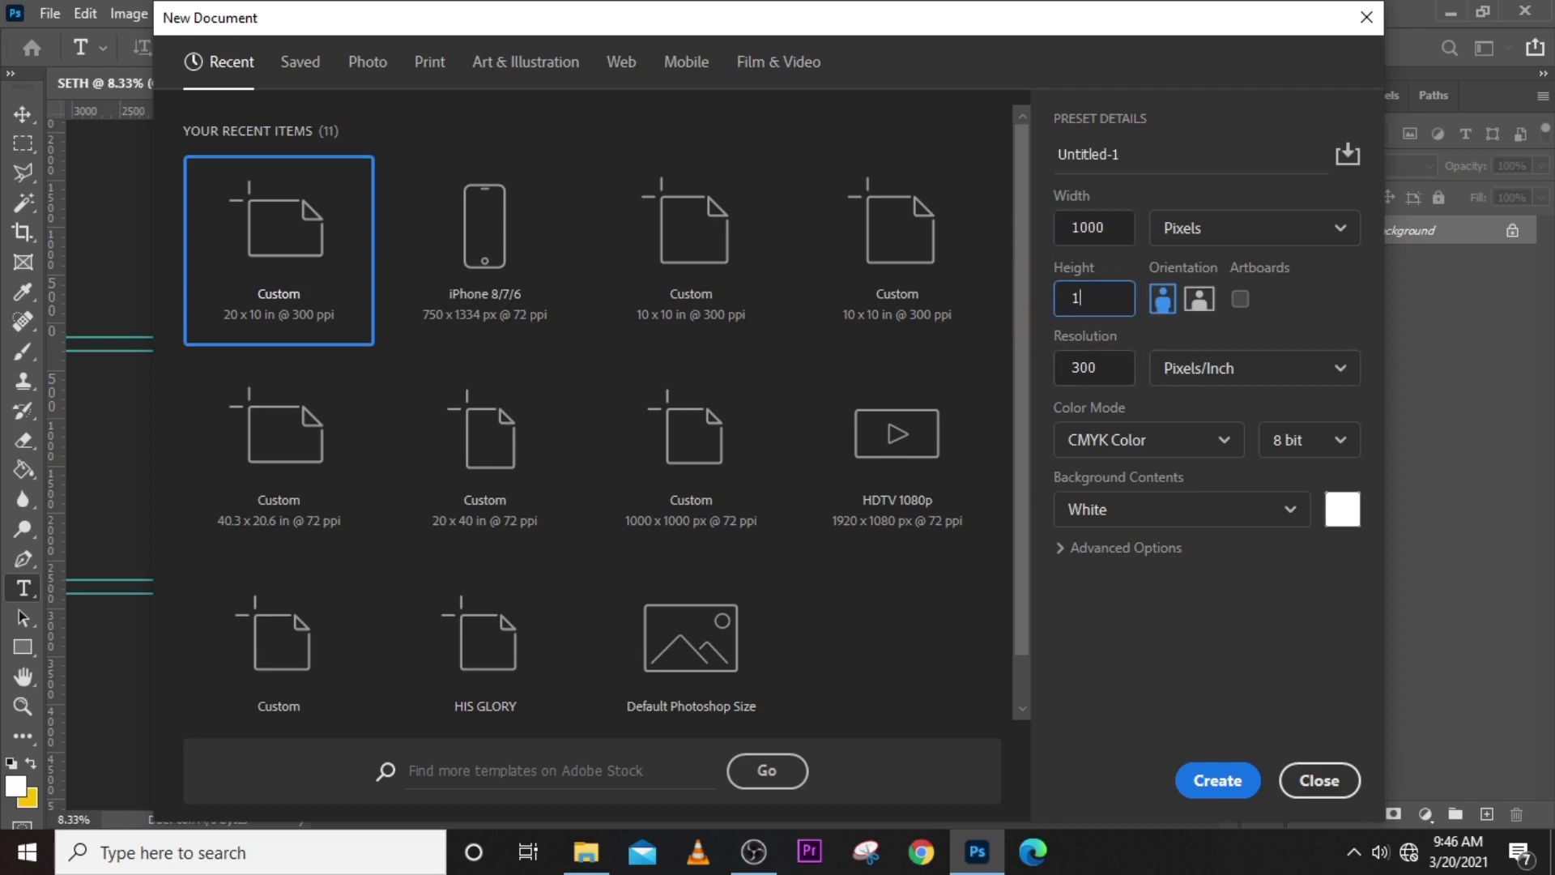
{"action": "type", "text": "000"}
- Name the new document "CHURCH FLYER"
{"action": "left_click_drag", "start_coordinate": [1134, 154], "coordinate": [1005, 162]}
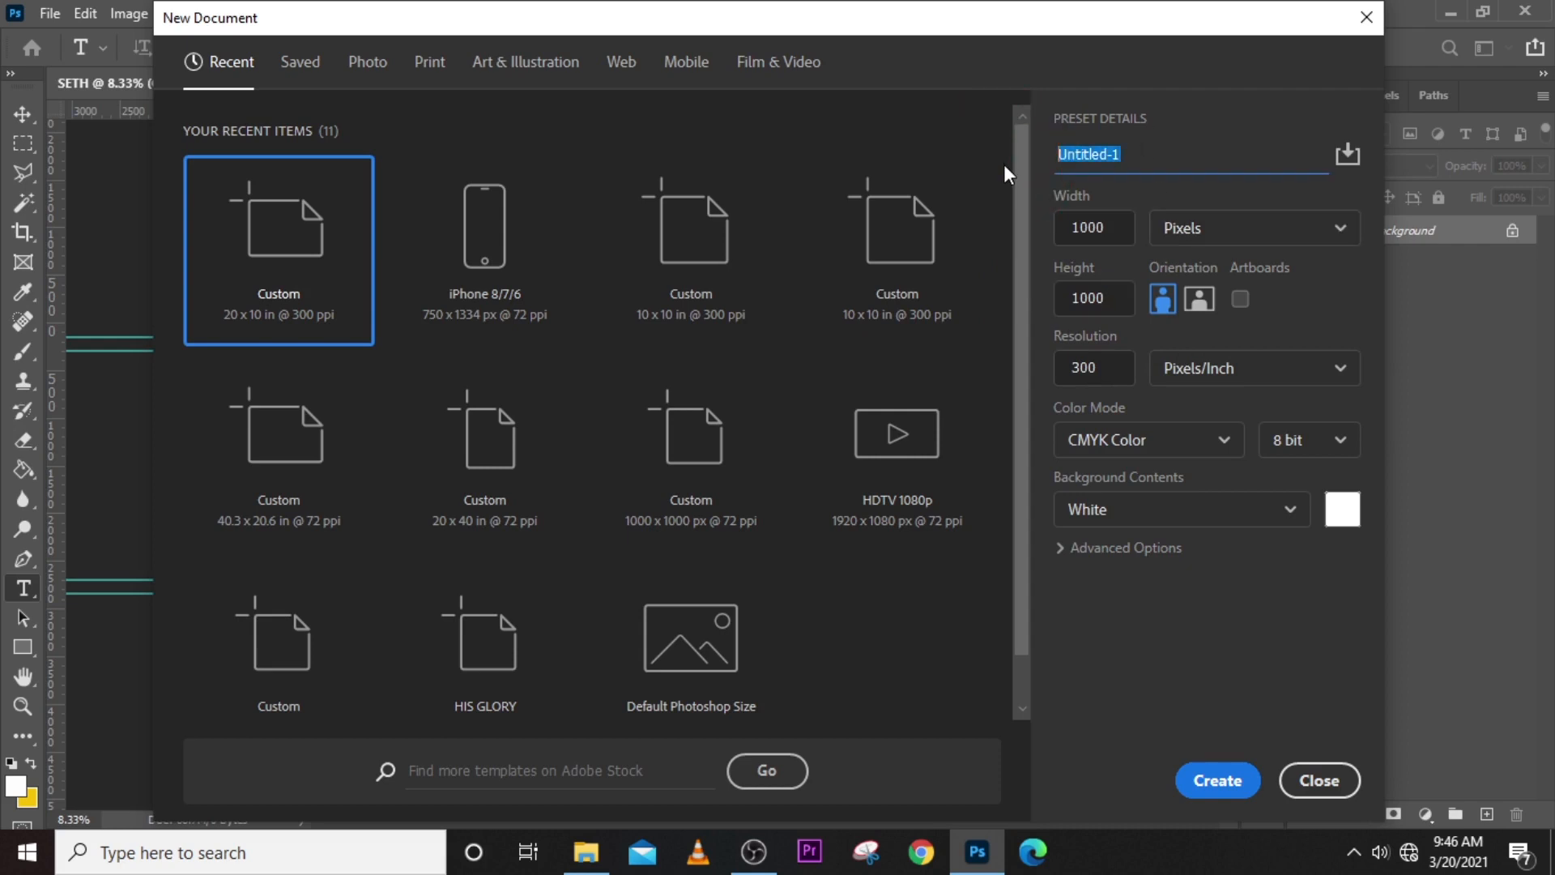
{"action": "type", "text": "CHURCH FLYER"}
- Set the resolution to 1 pixel/inch after trying 1000
{"action": "left_click", "coordinate": [1062, 363]}
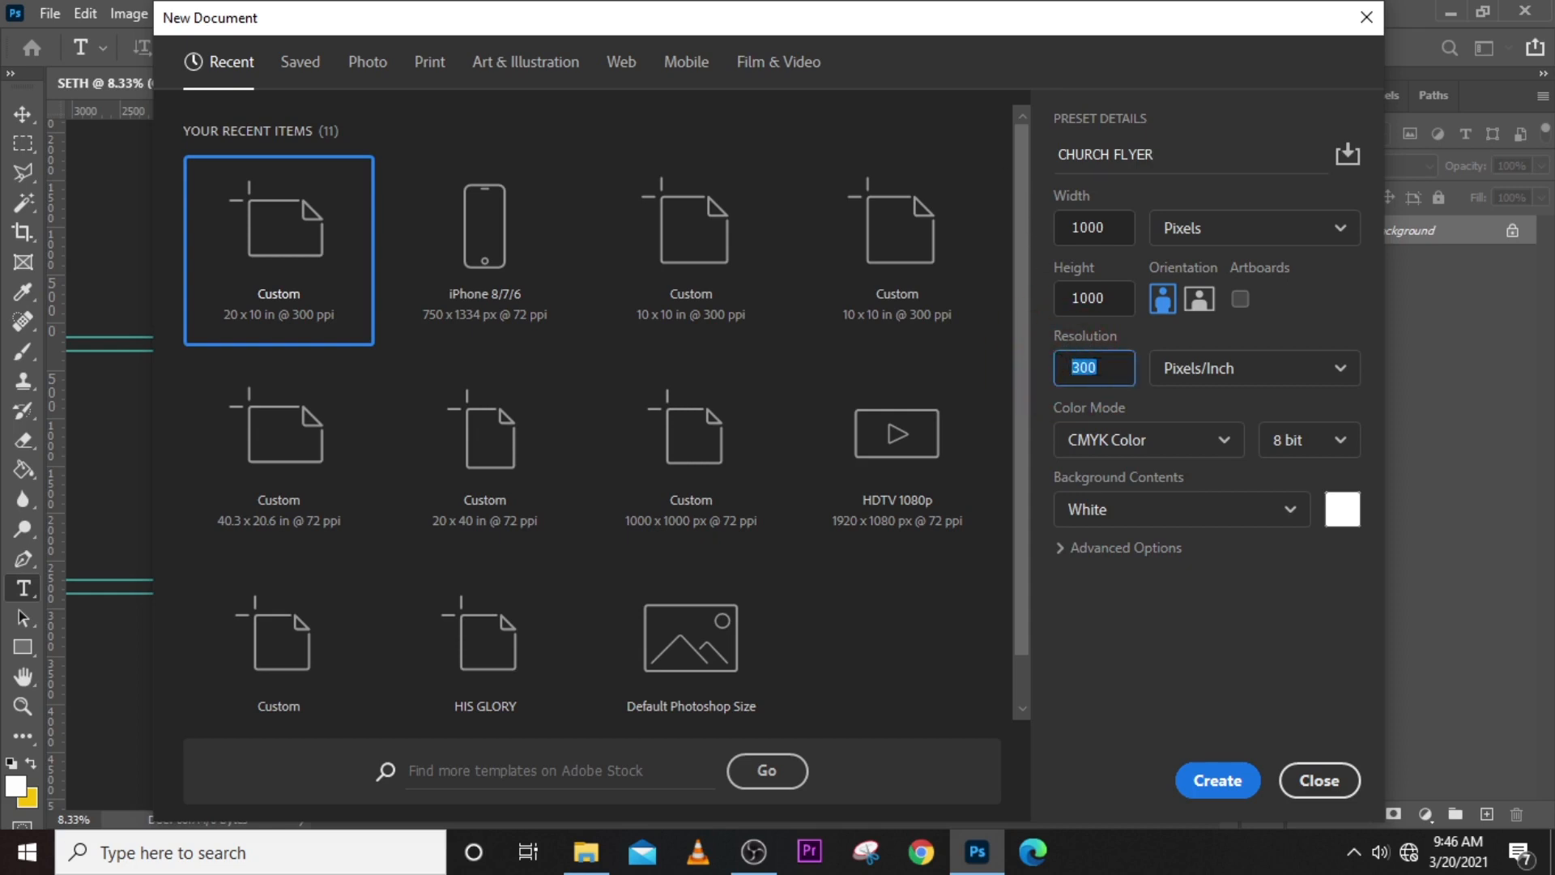
{"action": "type", "text": "1"}
{"action": "type", "text": "000"}
{"action": "key", "text": "BackSpace"}
{"action": "key", "text": "BackSpace"}
{"action": "key", "text": "BackSpace"}
{"action": "key", "text": "BackSpace"}
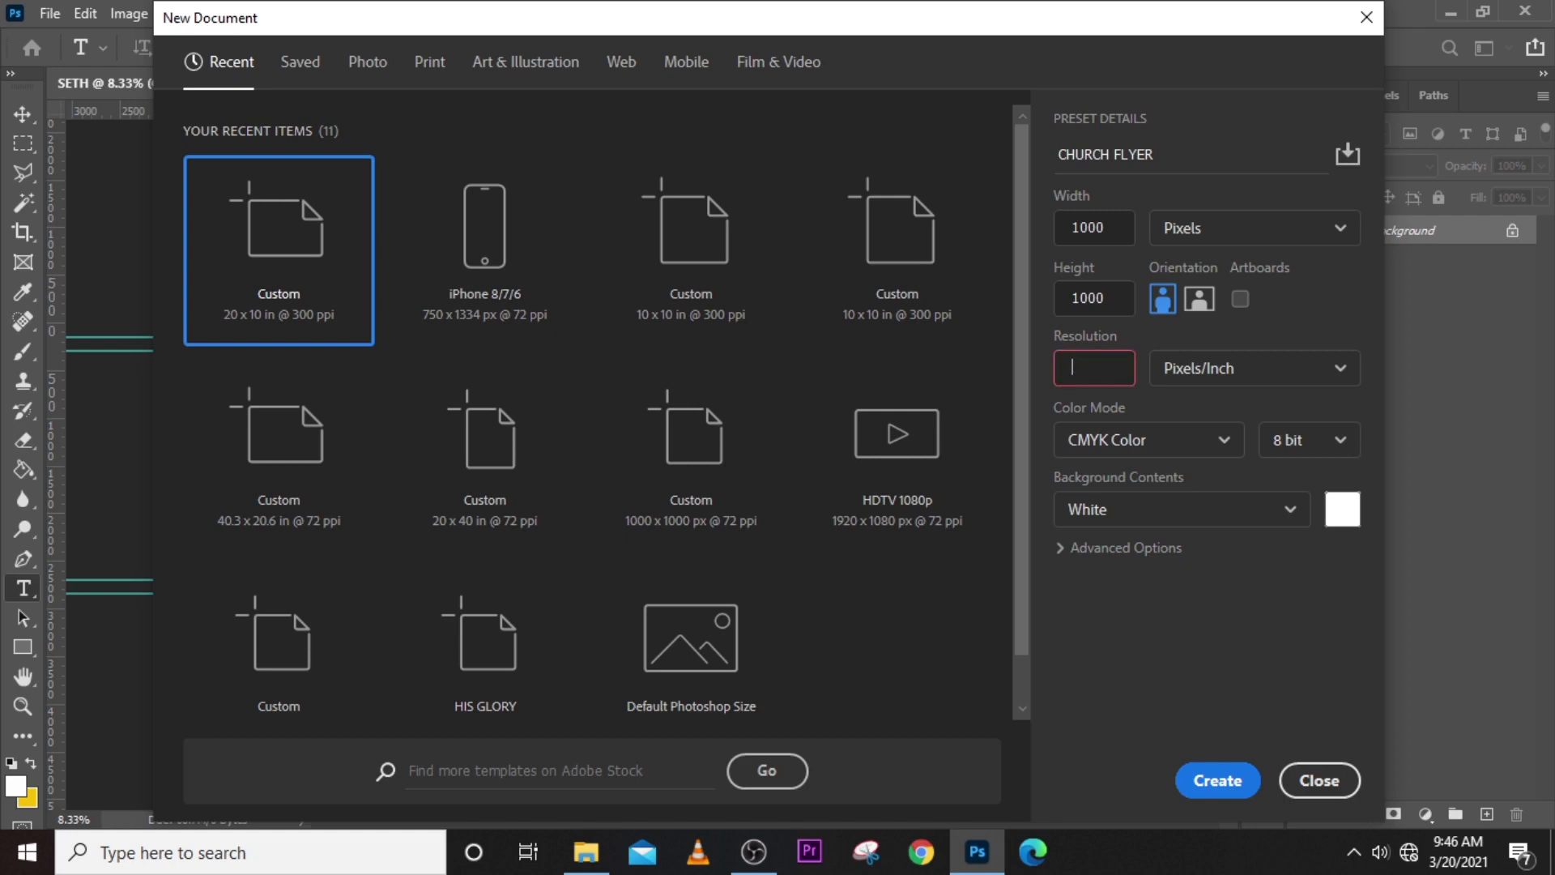
{"action": "type", "text": "1"}
- Set the document's width and height to 2000 pixels each
{"action": "left_click_drag", "start_coordinate": [1106, 243], "coordinate": [1022, 212]}
{"action": "type", "text": "2000"}
{"action": "key", "text": "Tab"}
{"action": "type", "text": "2"}
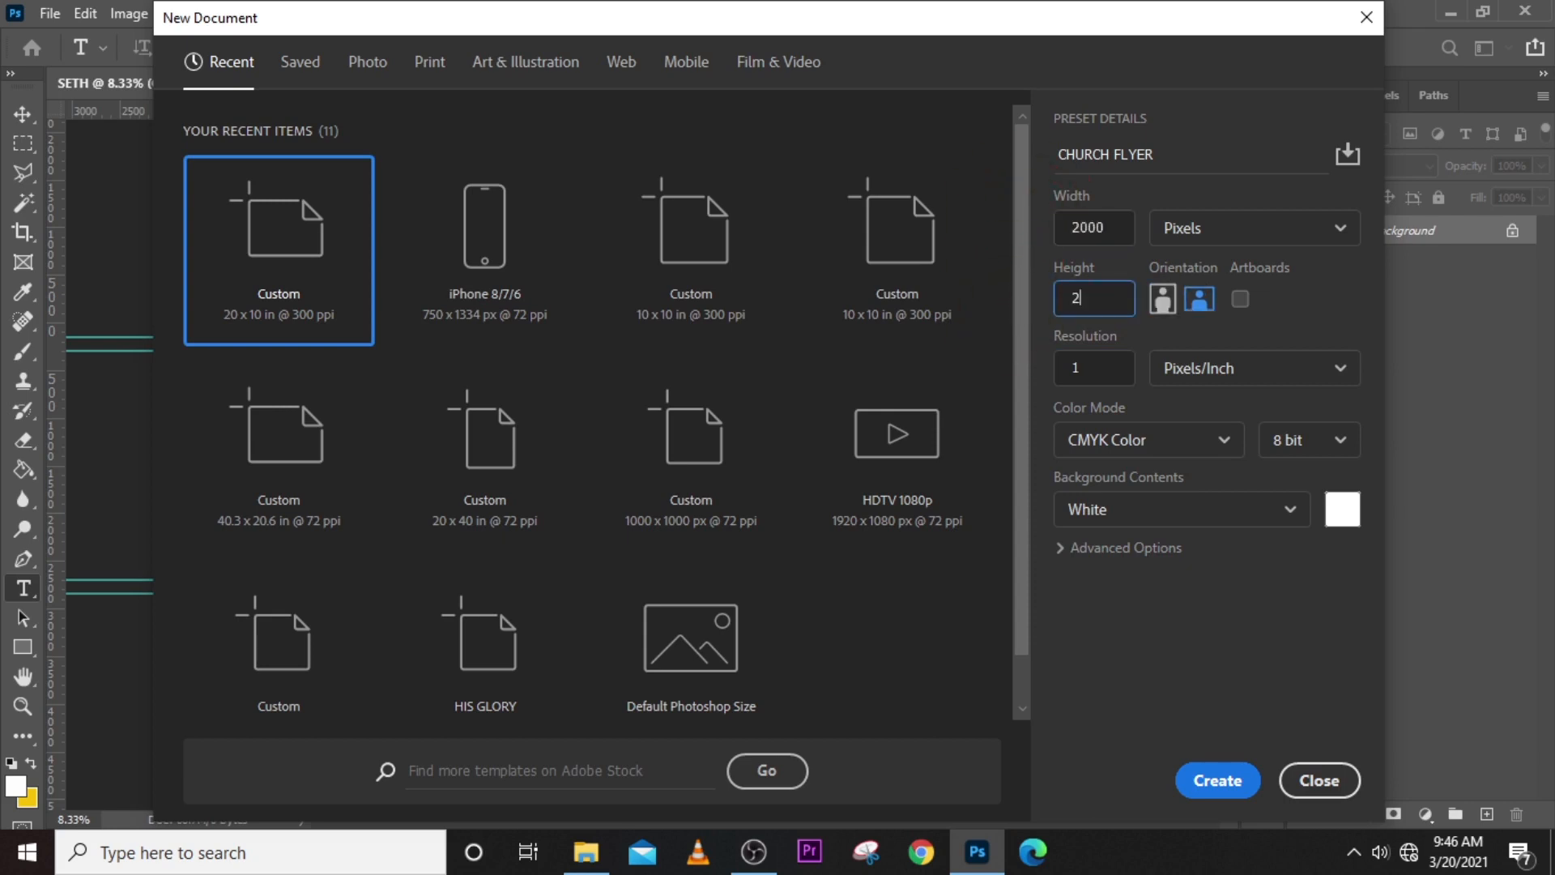
{"action": "type", "text": "000"}
- Set the document's width and height to 20 pixels each
{"action": "left_click_drag", "start_coordinate": [1116, 228], "coordinate": [1048, 227]}
{"action": "type", "text": "20"}
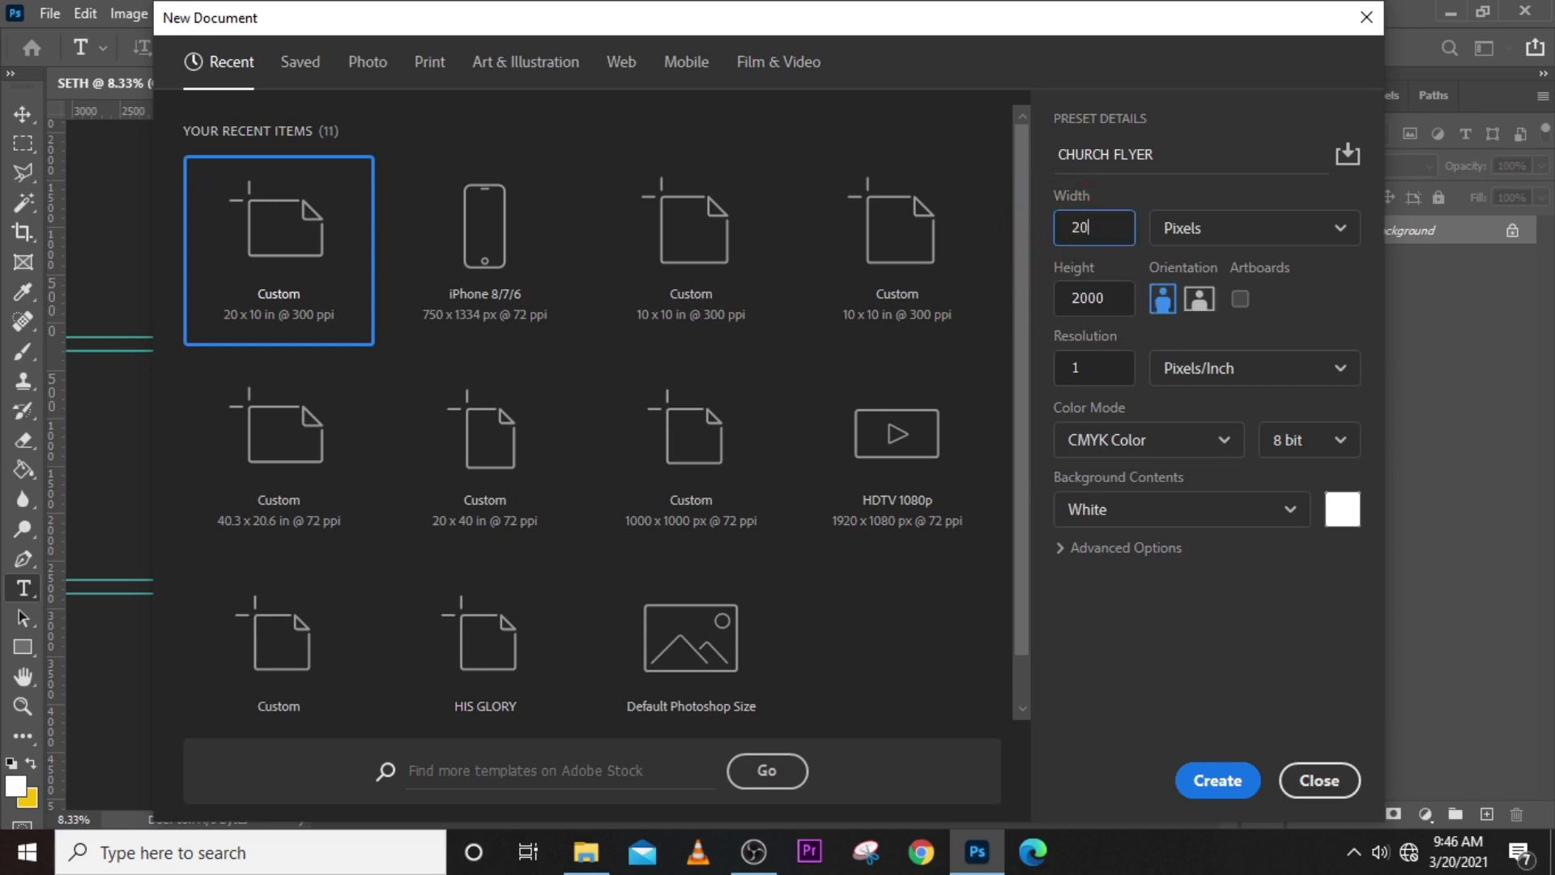
{"action": "key", "text": "Tab"}
{"action": "type", "text": "20"}
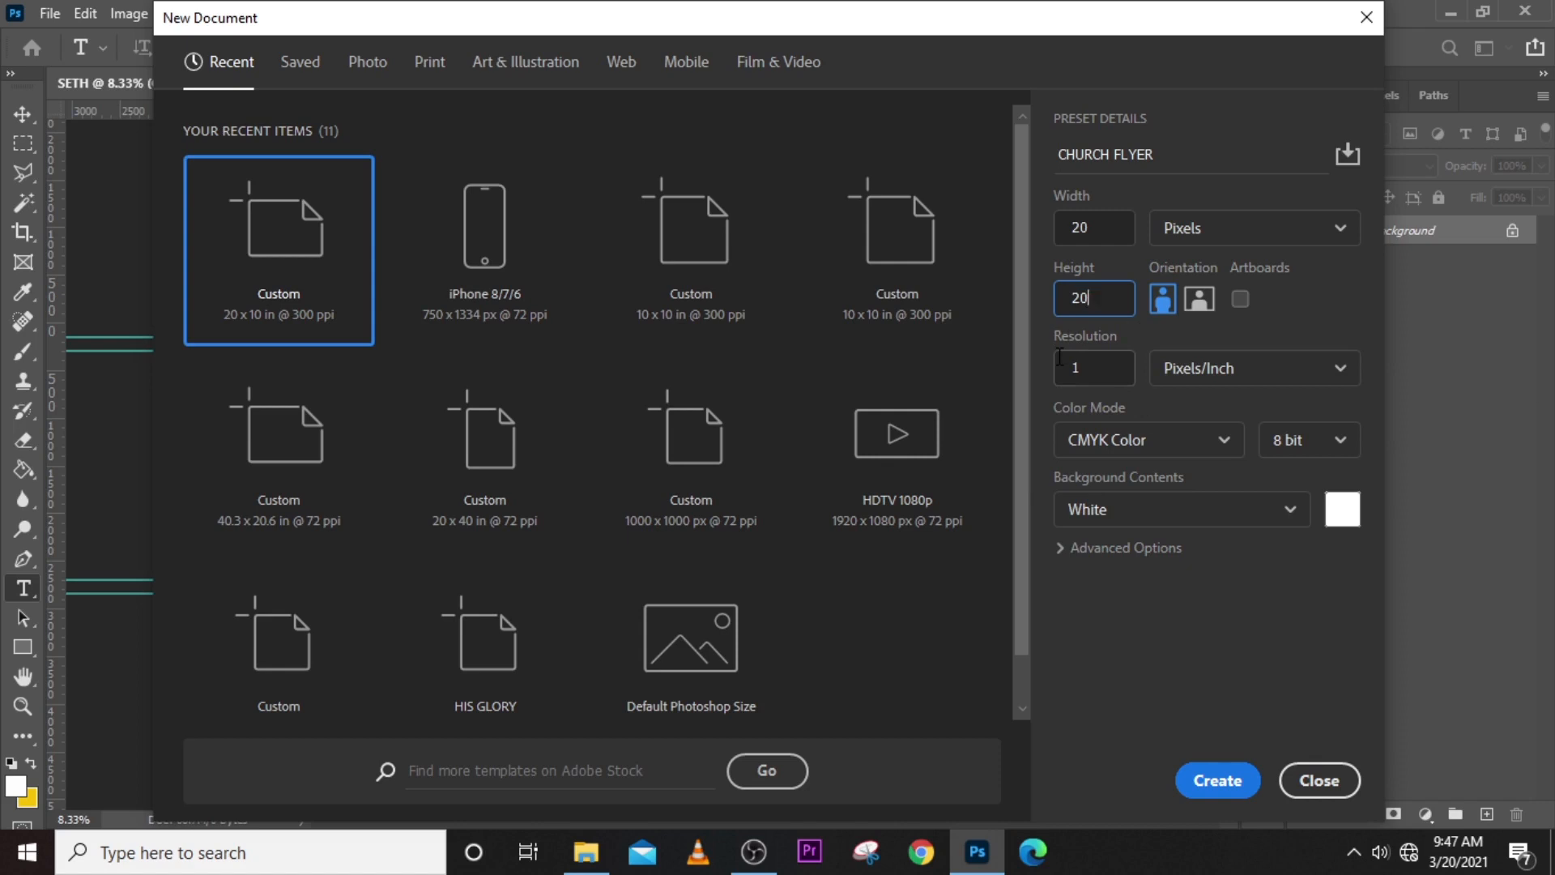
- Set the new document's width and height to 1000 pixels each
{"action": "left_click", "coordinate": [1053, 224]}
{"action": "type", "text": "1"}
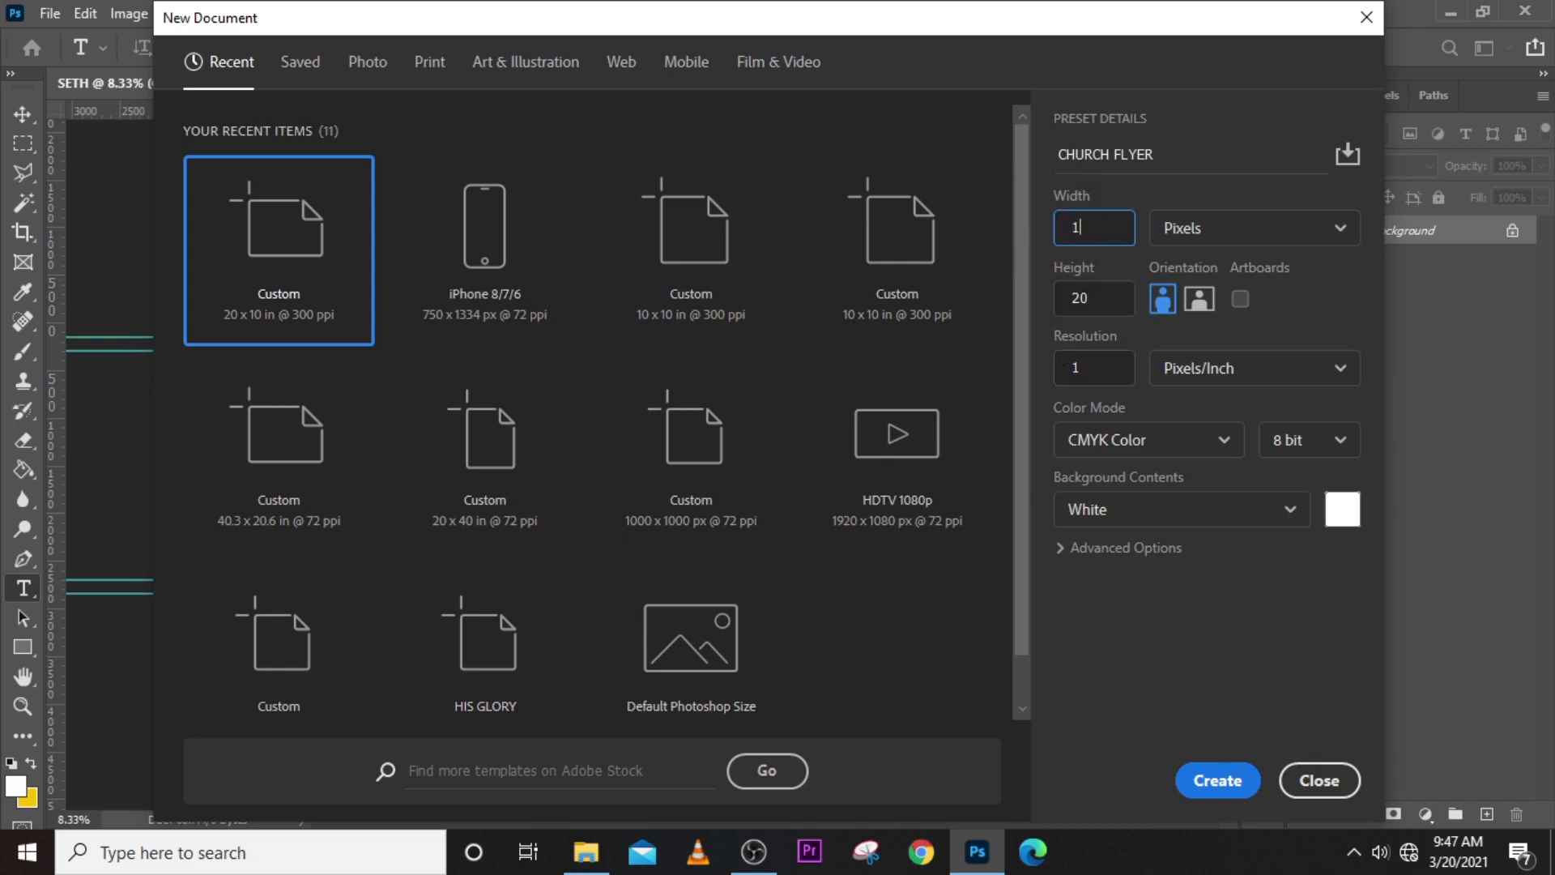
{"action": "type", "text": "000"}
{"action": "key", "text": "Tab"}
{"action": "type", "text": "1000"}
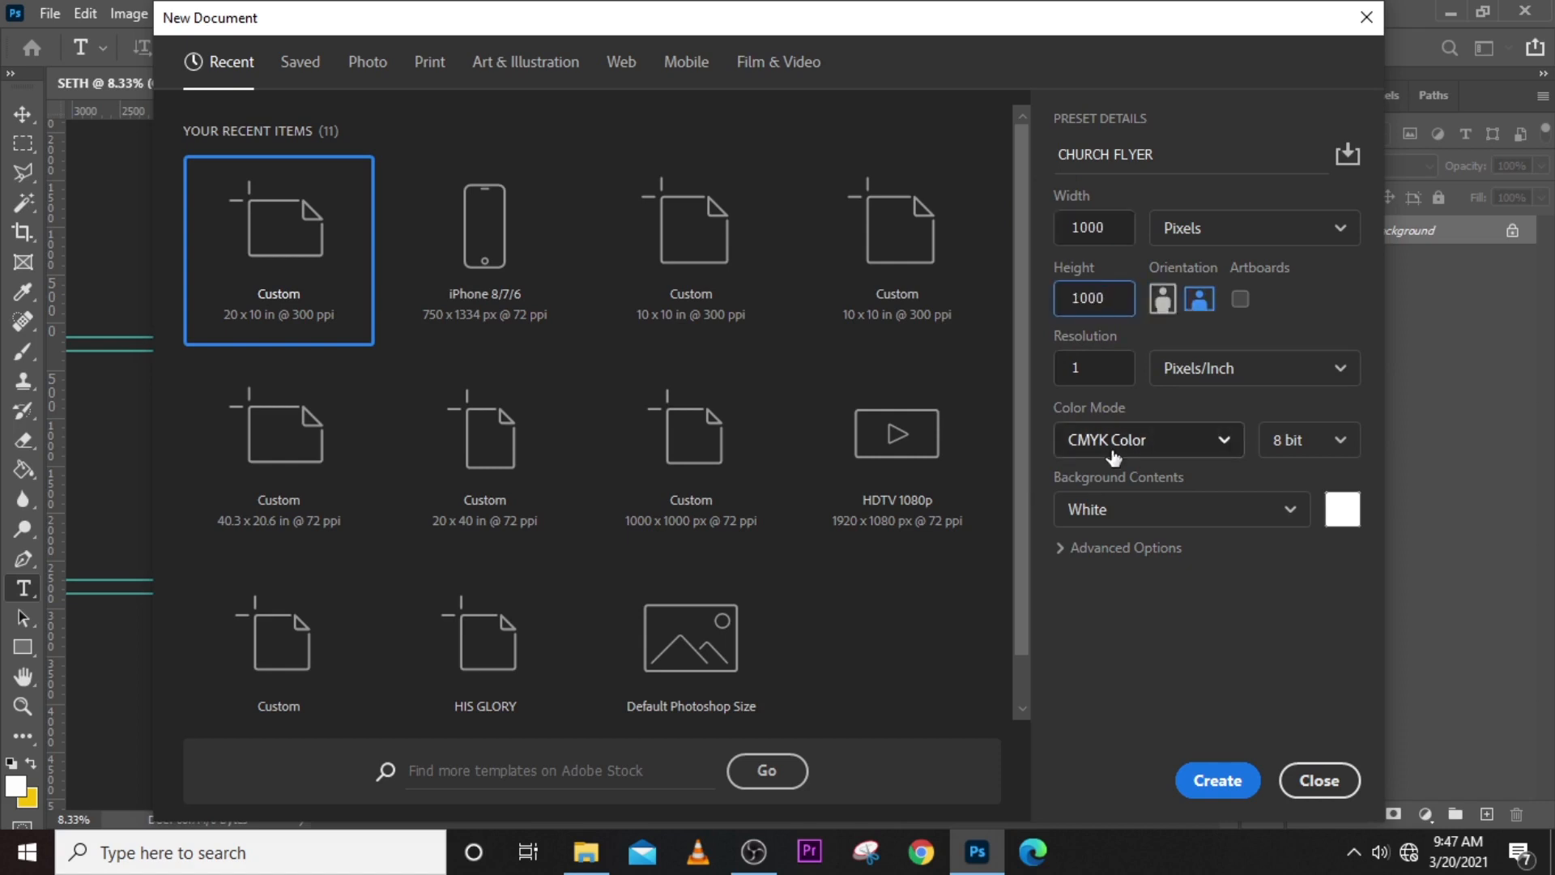
- Change the new document's color mode to RGB Color
{"action": "left_click", "coordinate": [1186, 445]}
{"action": "left_click", "coordinate": [1118, 566]}
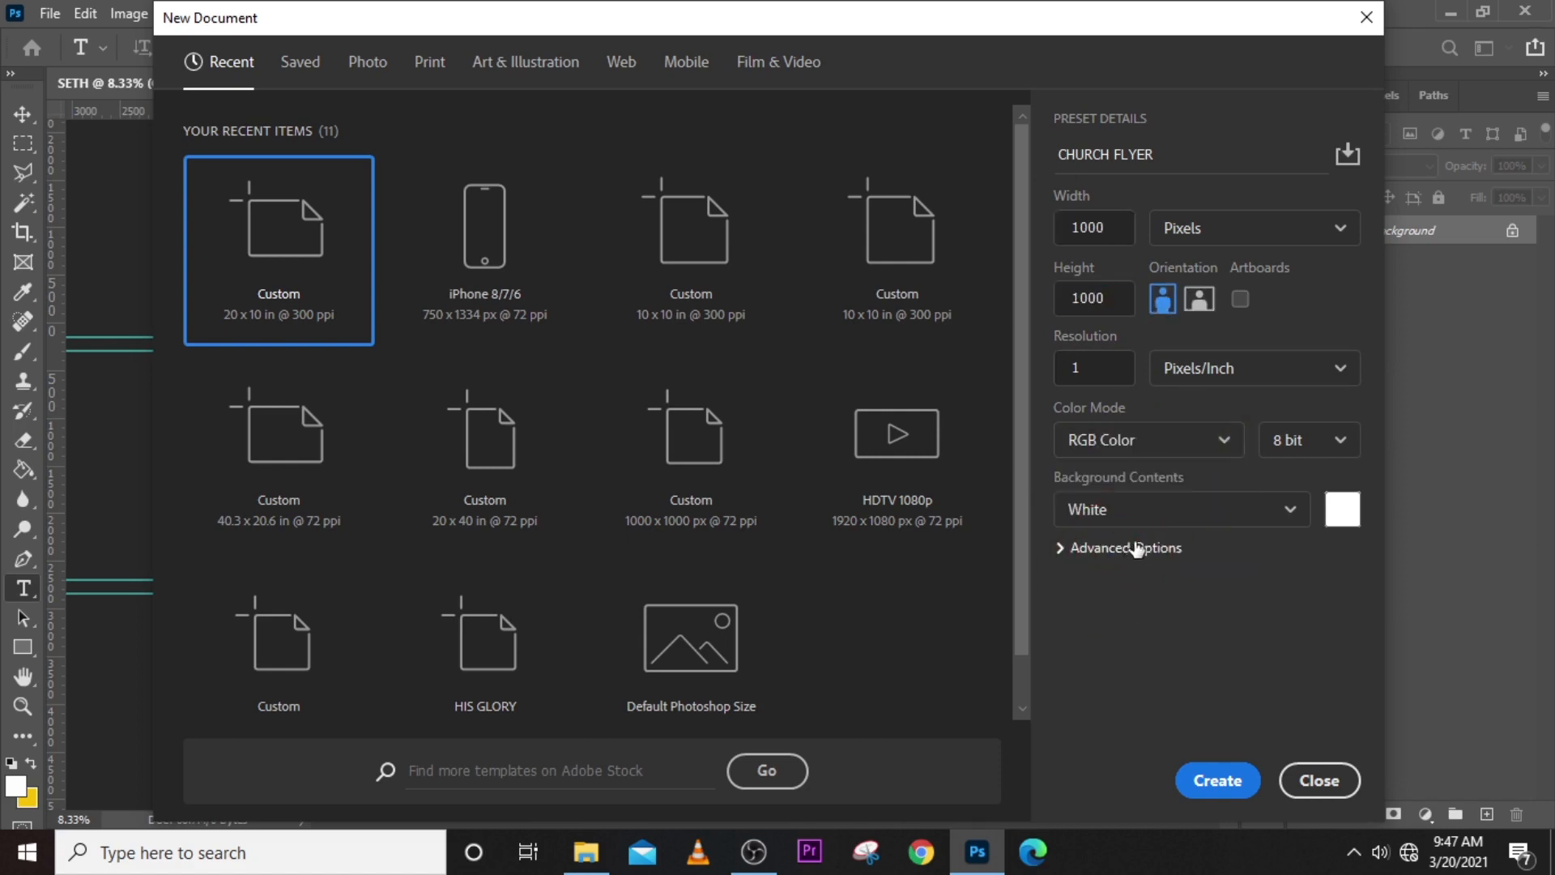
{"action": "left_click", "coordinate": [1162, 456]}
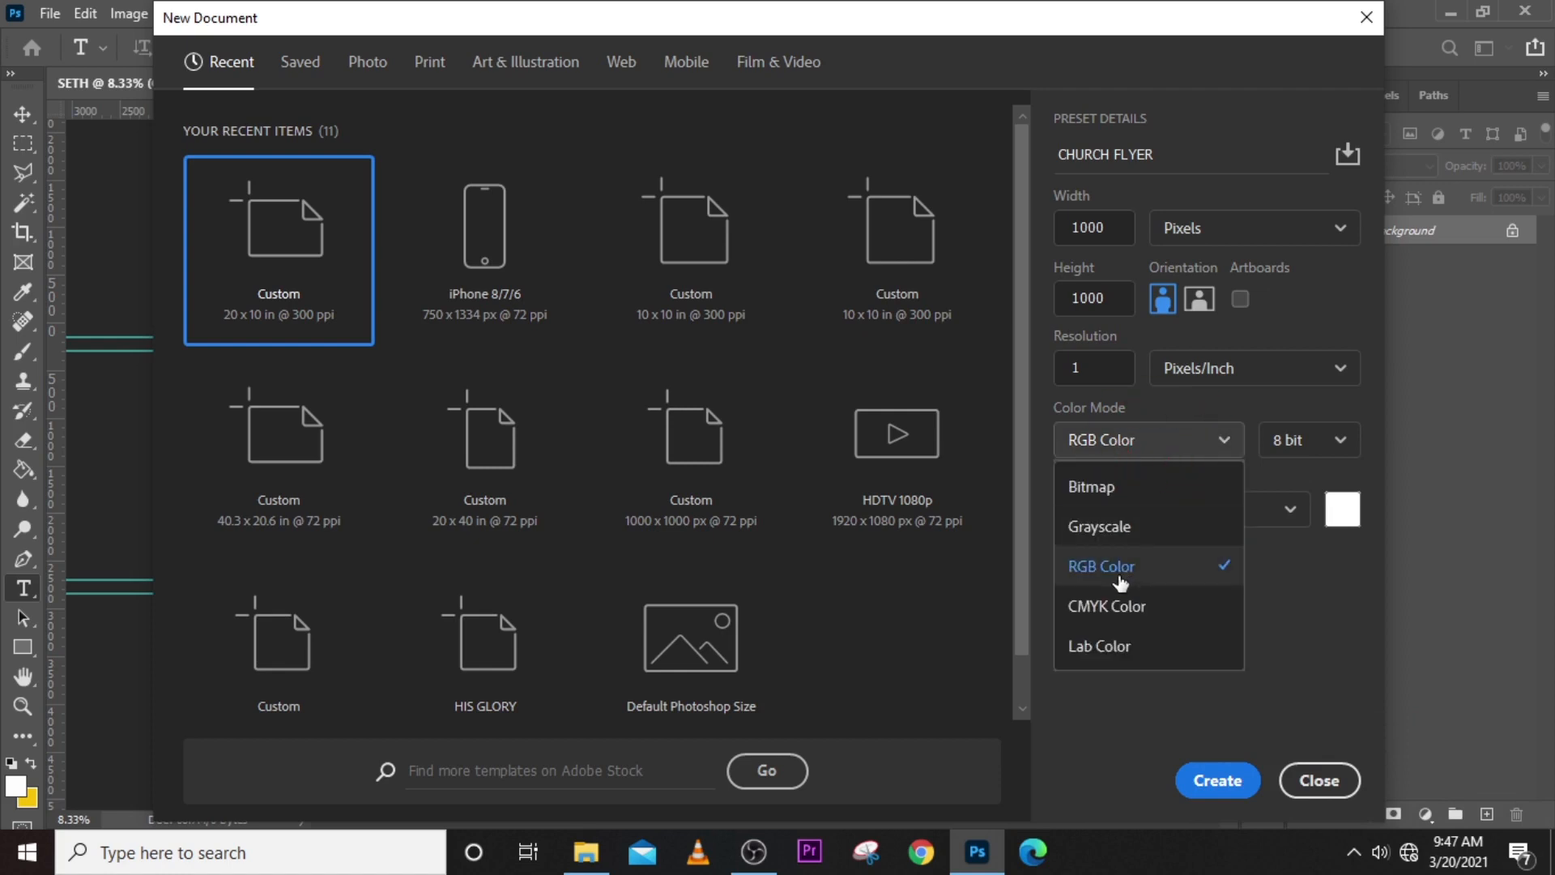
{"action": "left_click", "coordinate": [1207, 567]}
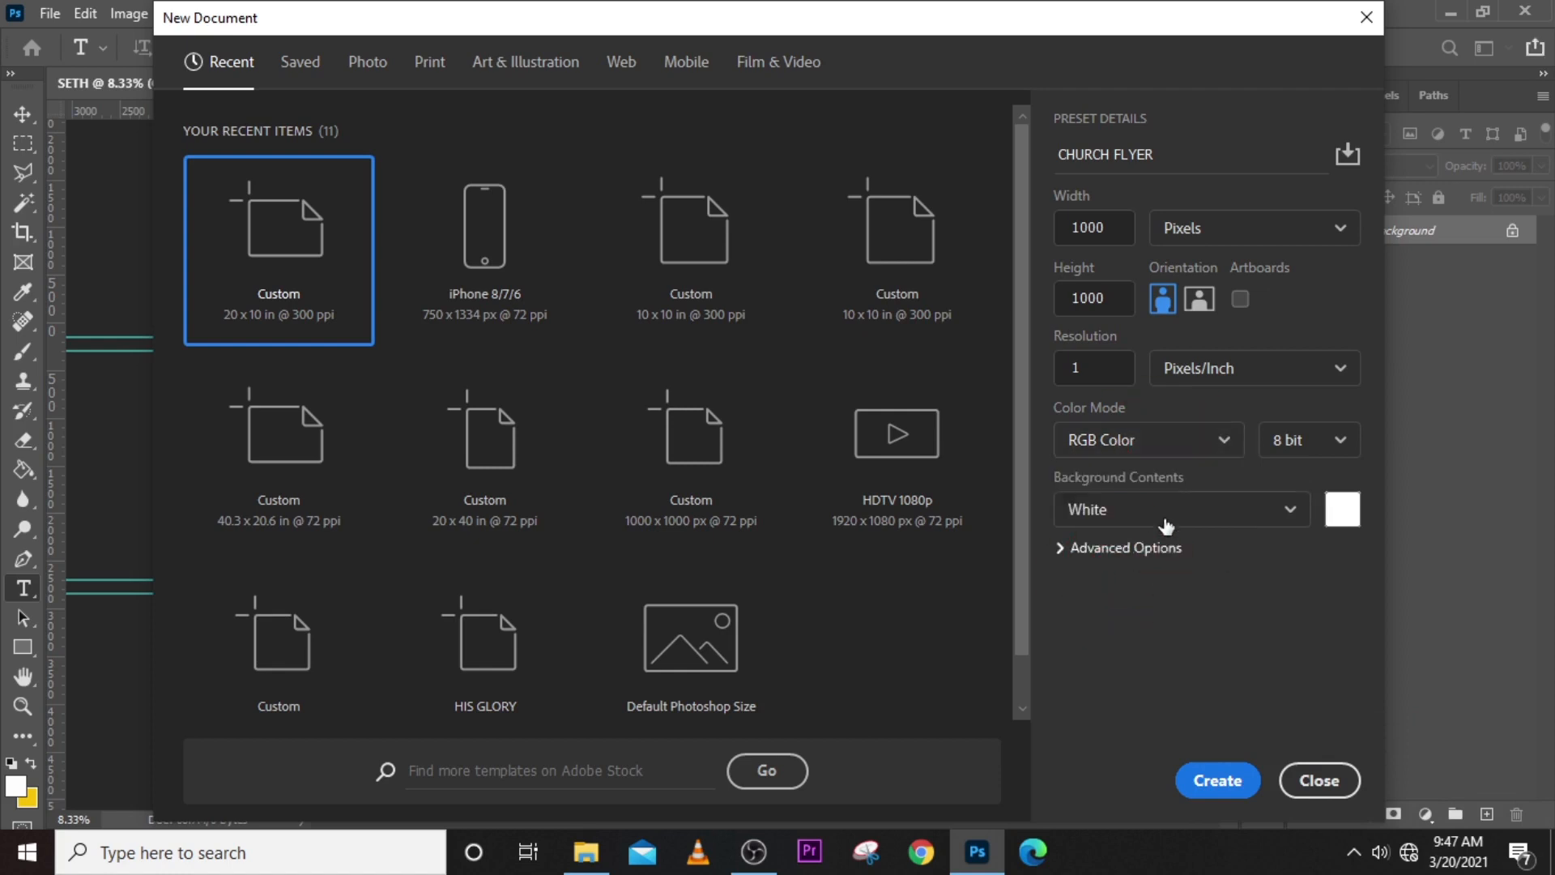
- Switch the color mode to CMYK Color and back to RGB Color twice to compare the two options
{"action": "left_click", "coordinate": [1217, 444]}
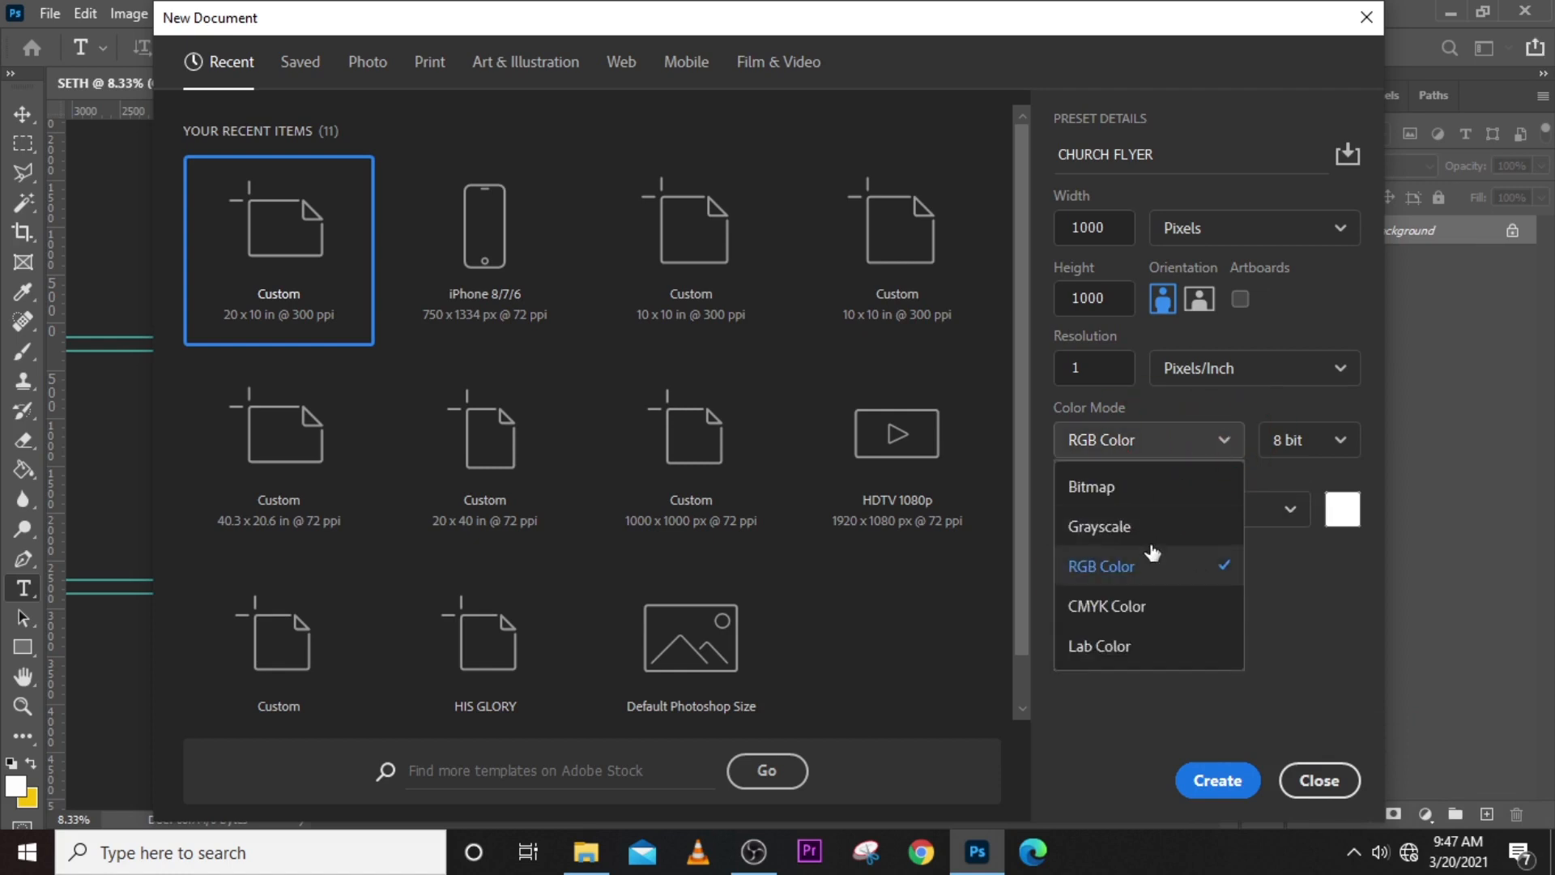
{"action": "left_click", "coordinate": [1105, 608]}
{"action": "left_click", "coordinate": [1178, 446]}
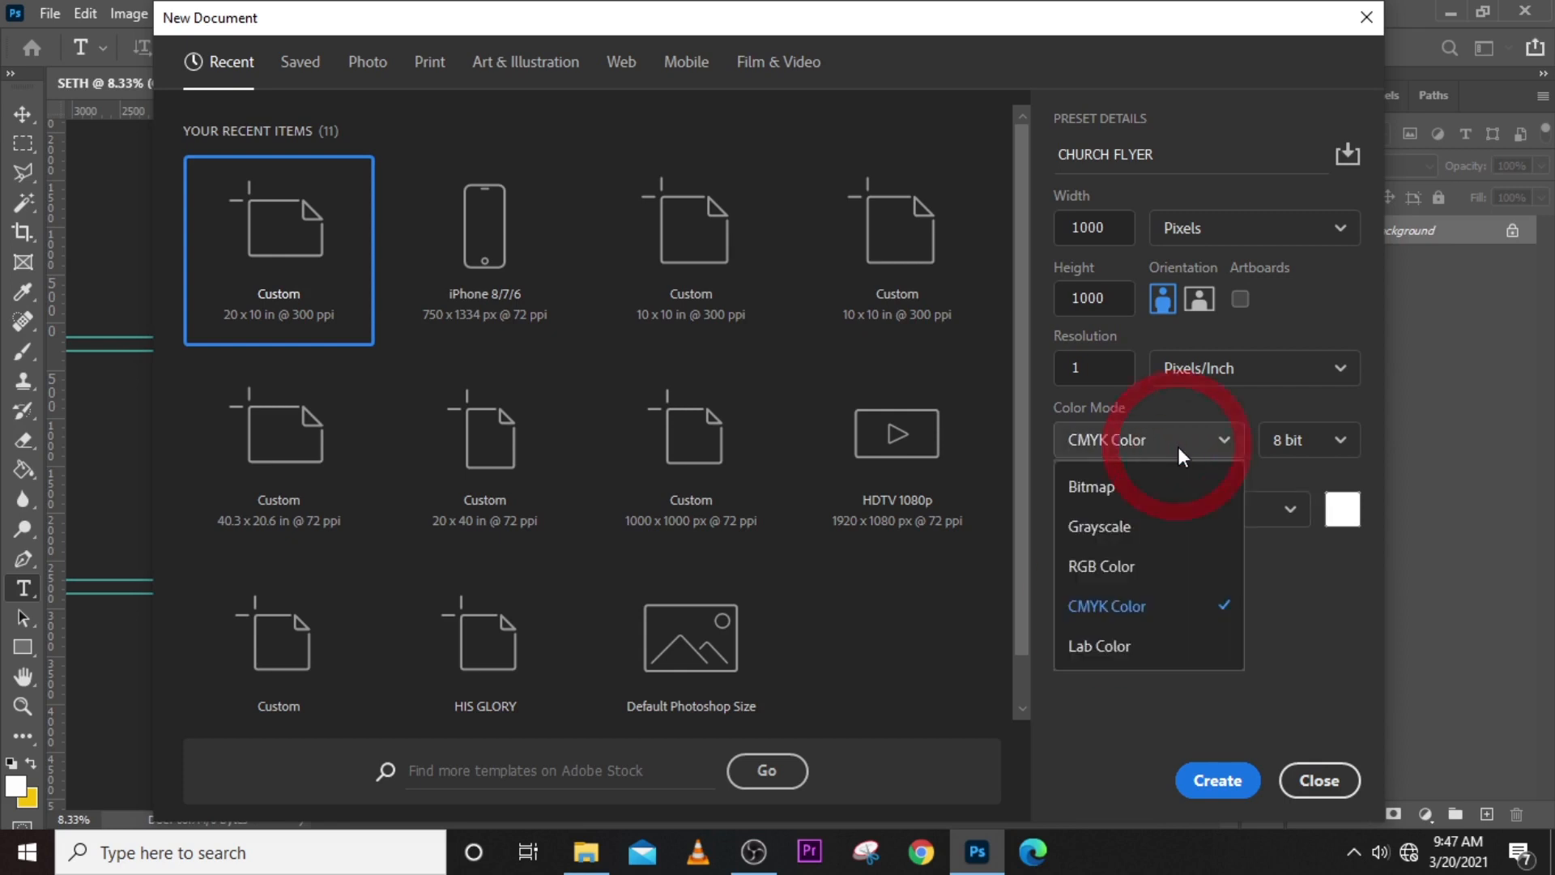
{"action": "left_click", "coordinate": [1142, 567]}
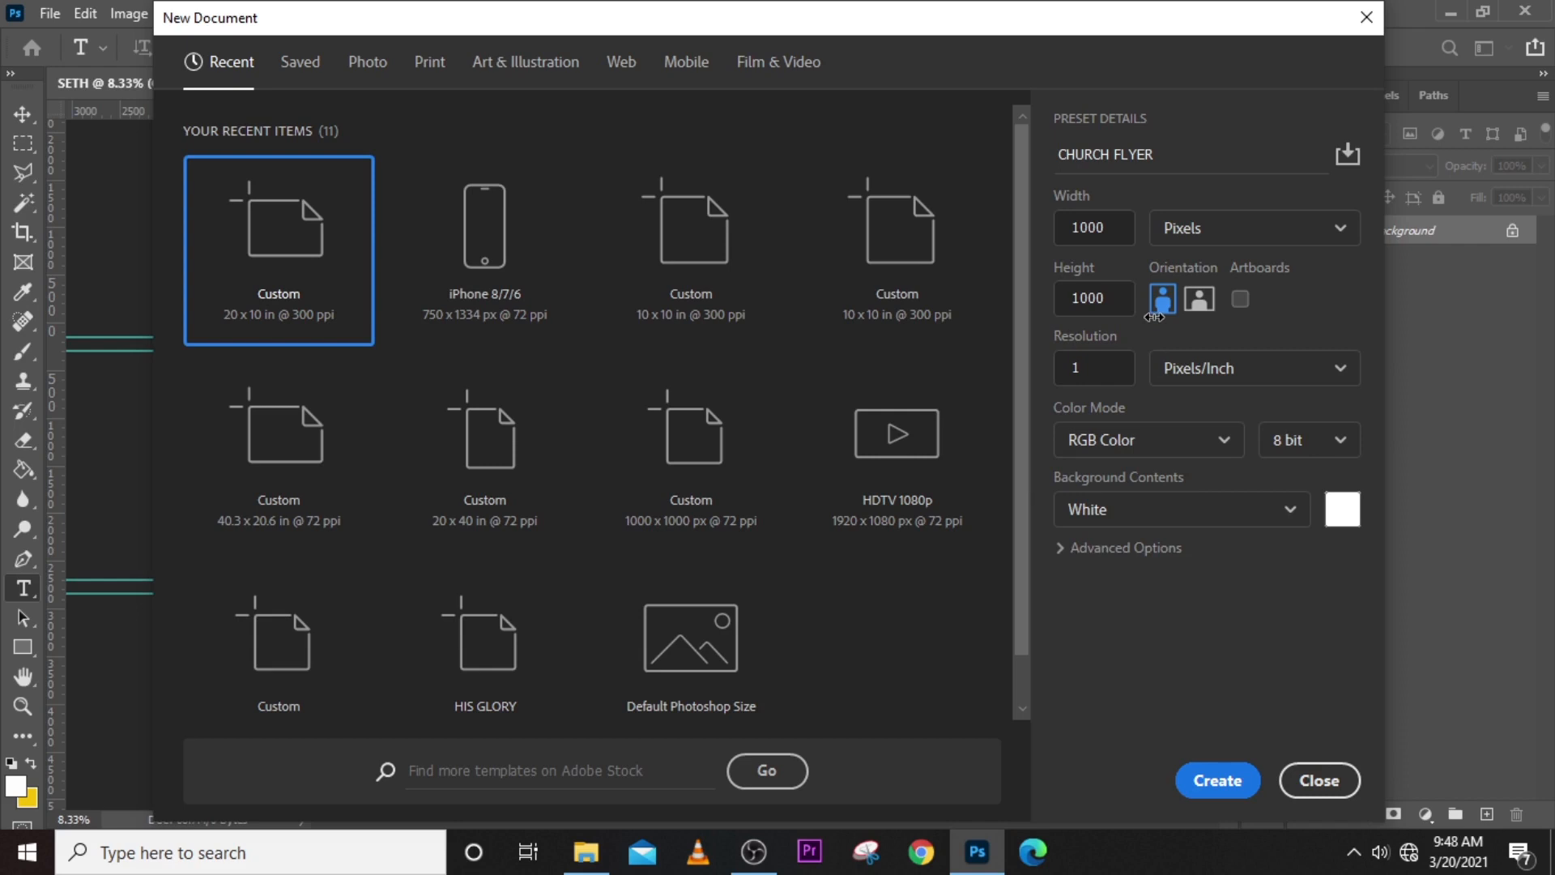
{"action": "left_click", "coordinate": [1150, 440]}
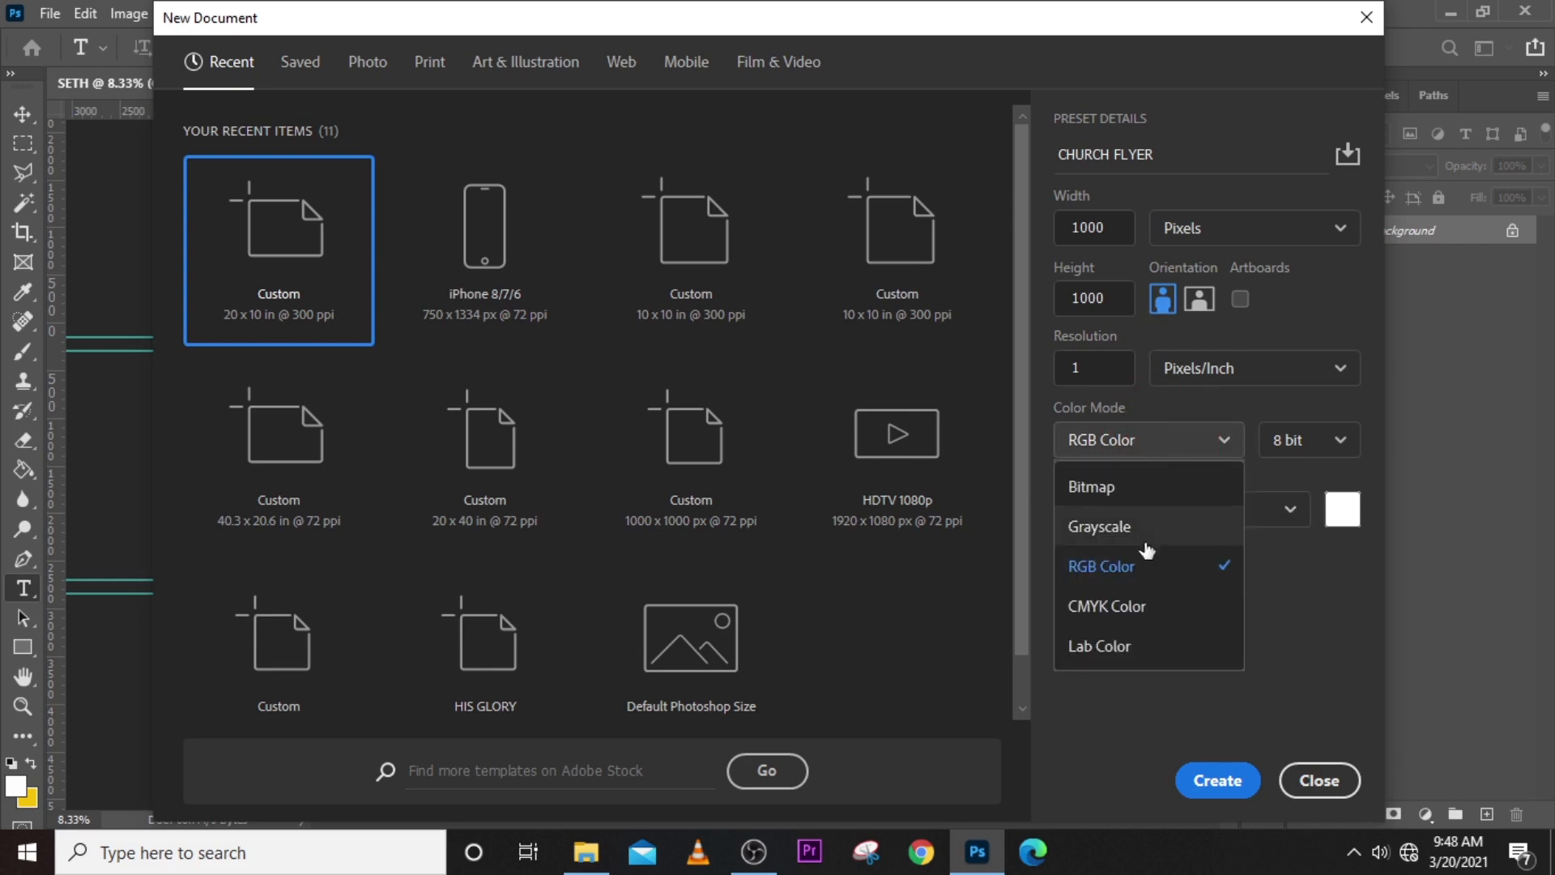
{"action": "left_click", "coordinate": [1106, 614]}
{"action": "left_click", "coordinate": [1164, 450]}
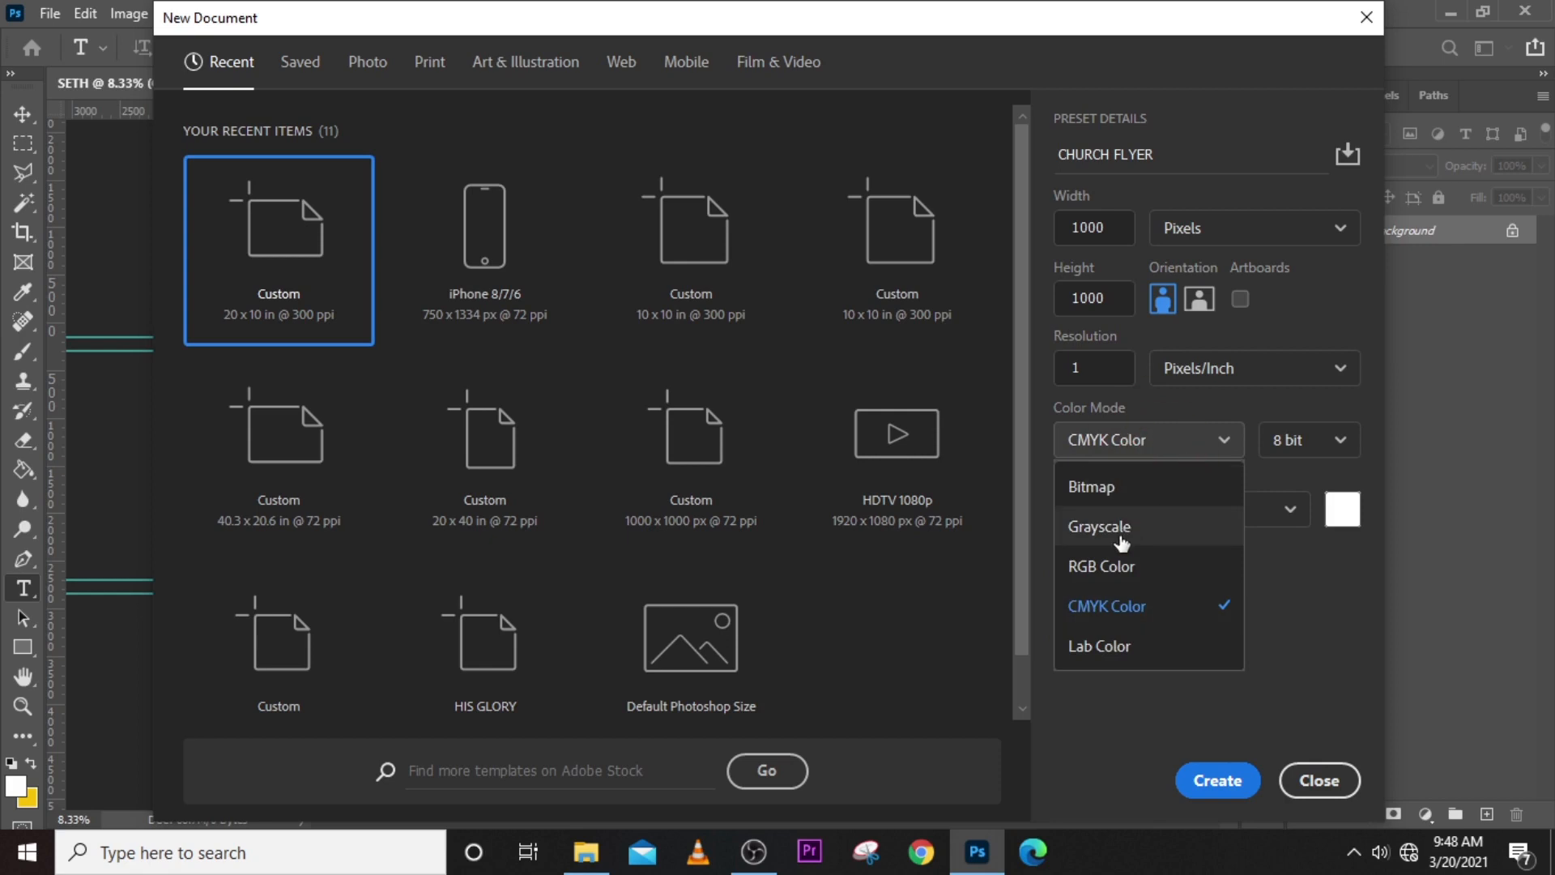
{"action": "left_click", "coordinate": [1117, 570]}
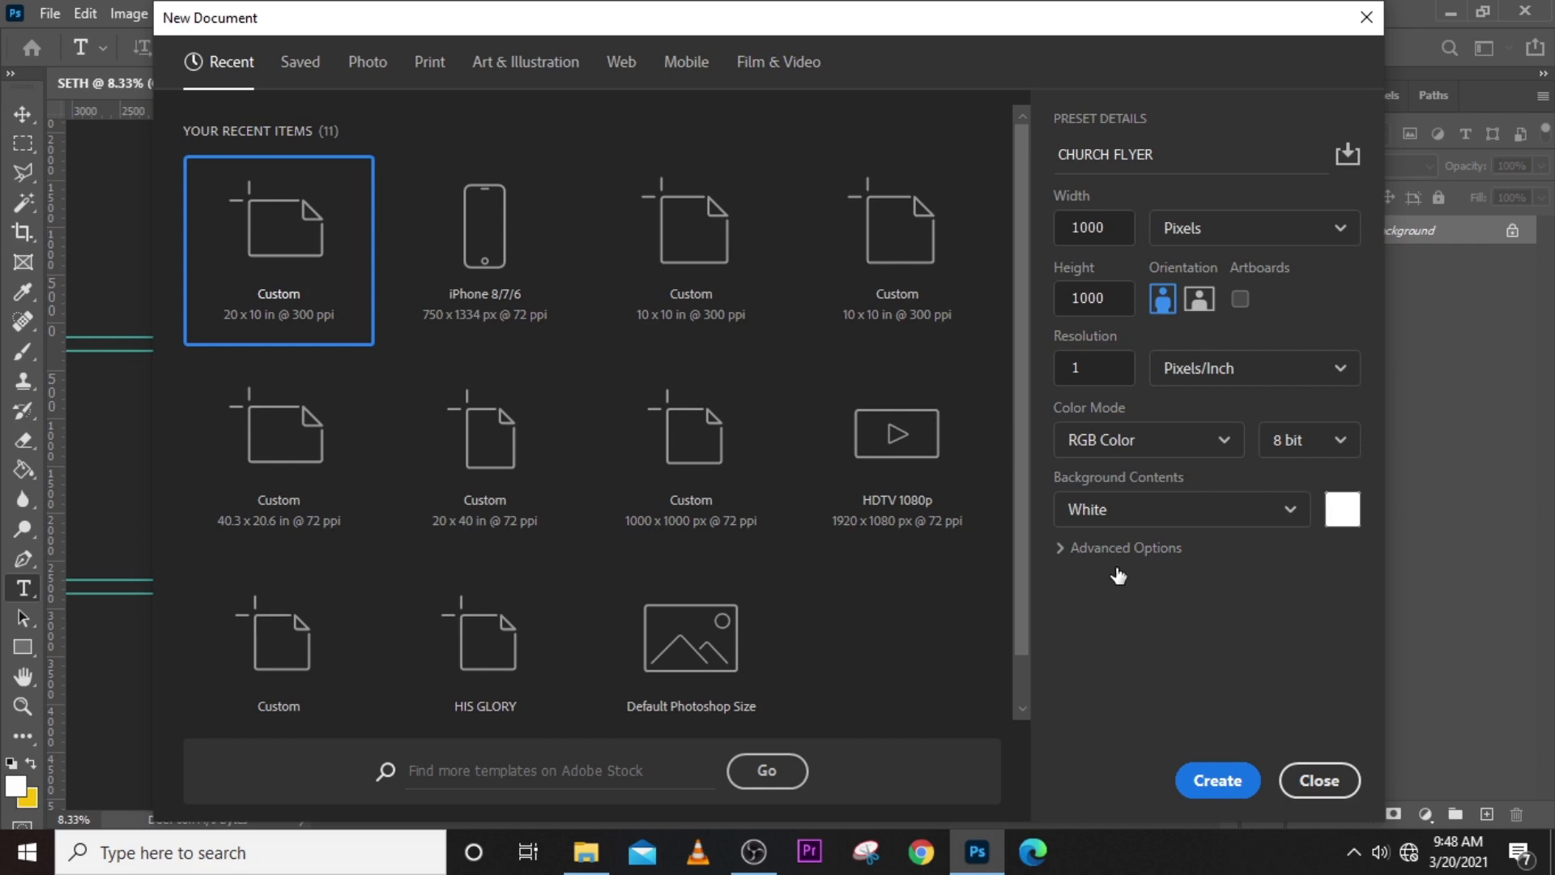
- Set the color mode to RGB Color after trying CMYK Color, and create the CHURCH FLYER document
{"action": "left_click", "coordinate": [1170, 445]}
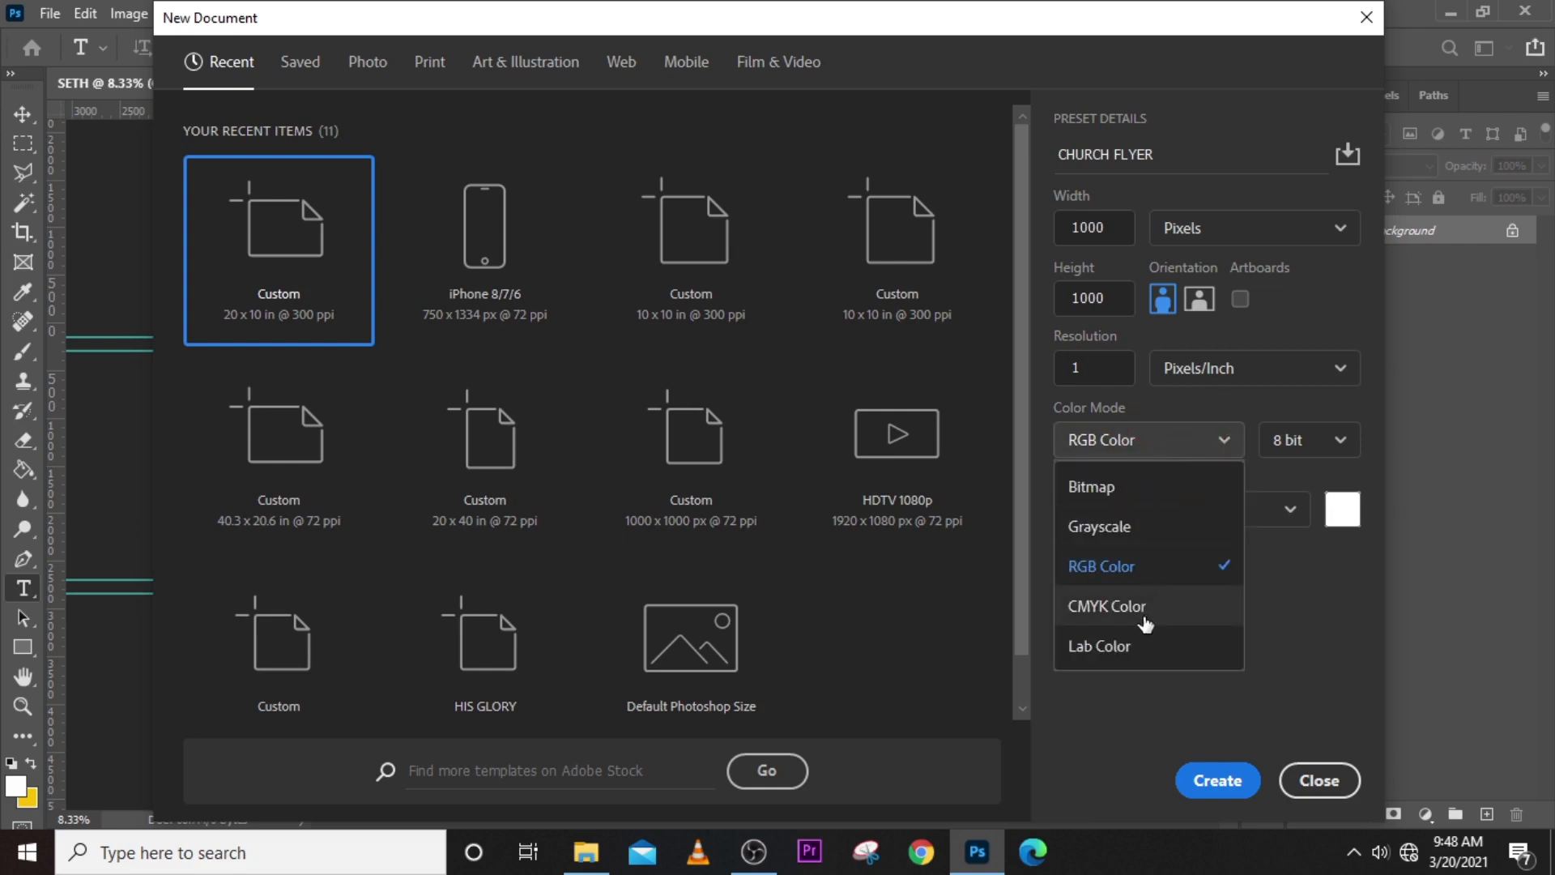
{"action": "left_click", "coordinate": [1146, 623]}
{"action": "left_click", "coordinate": [1146, 439]}
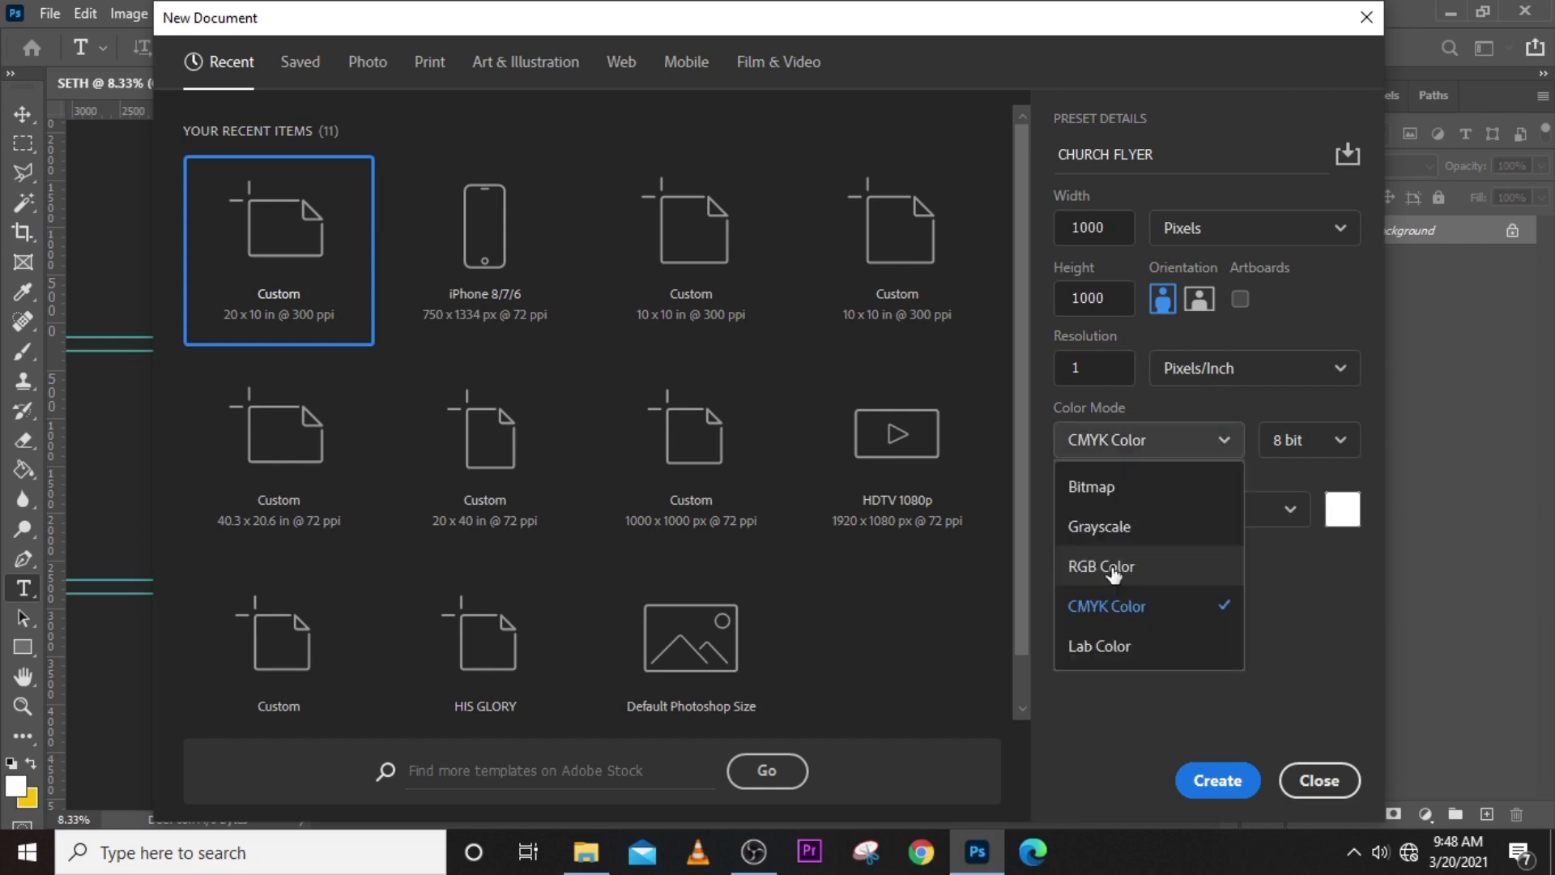
{"action": "left_click", "coordinate": [1114, 569]}
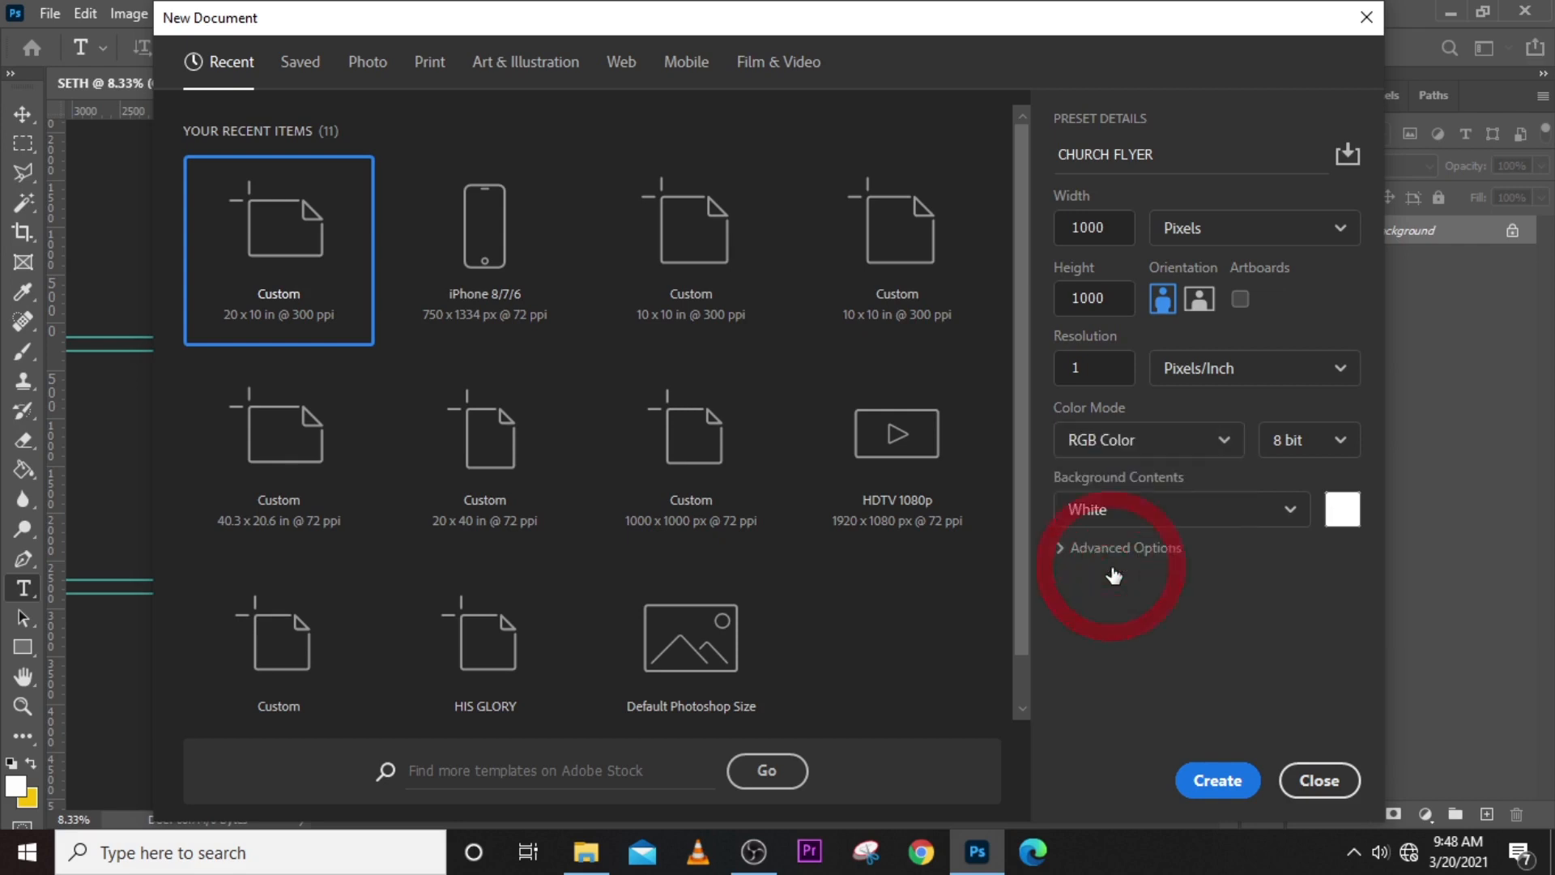
{"action": "left_click", "coordinate": [1214, 779]}
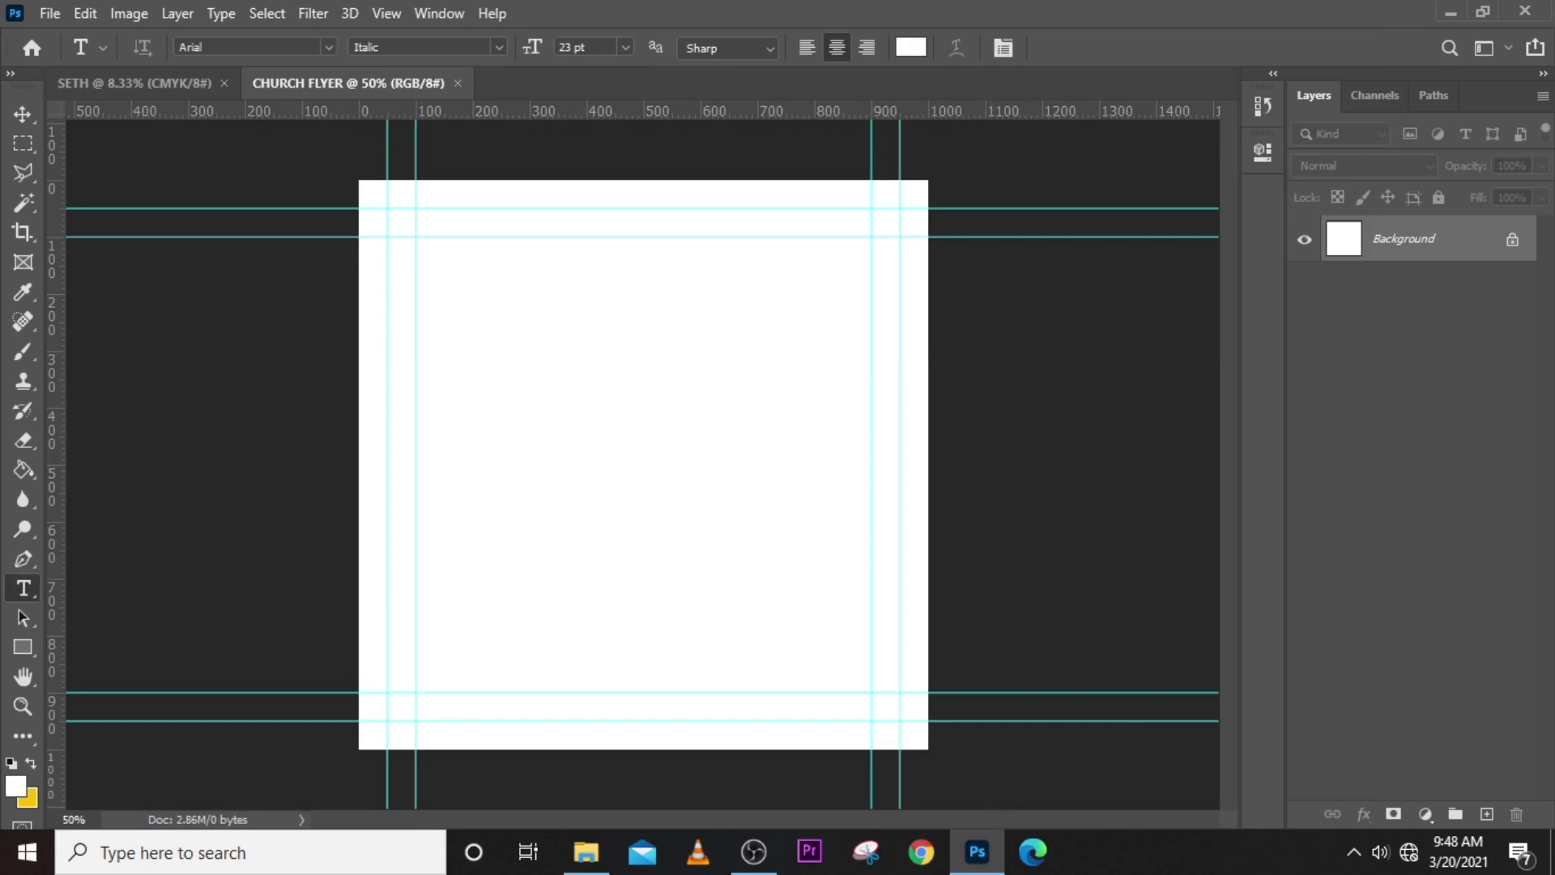
- Close the CHURCH FLYER document and the other open document
{"action": "left_click", "coordinate": [458, 84]}
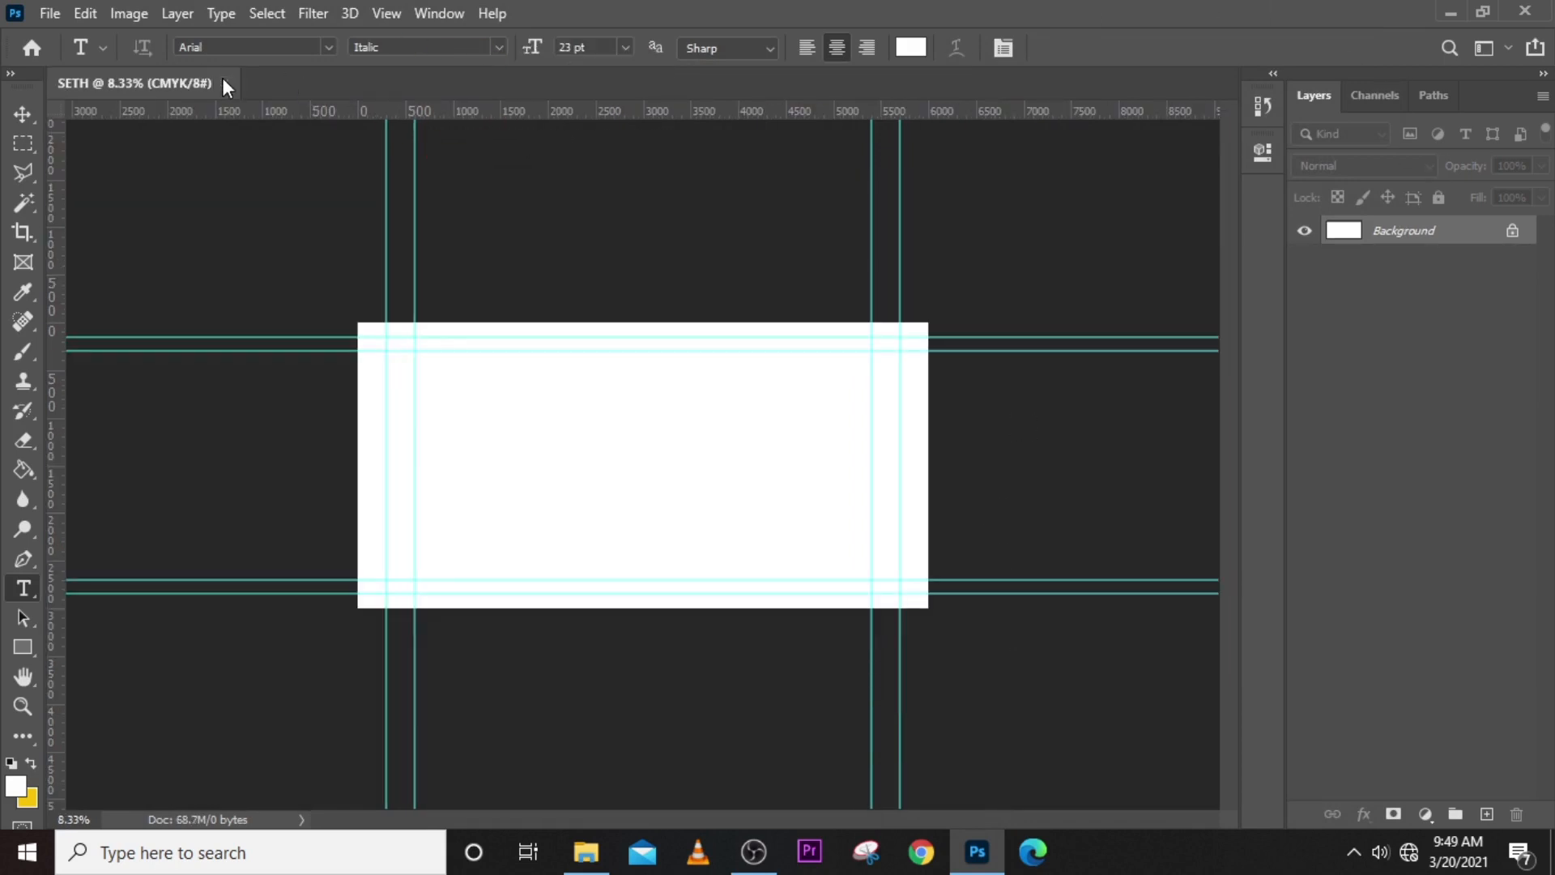
{"action": "left_click", "coordinate": [226, 83]}
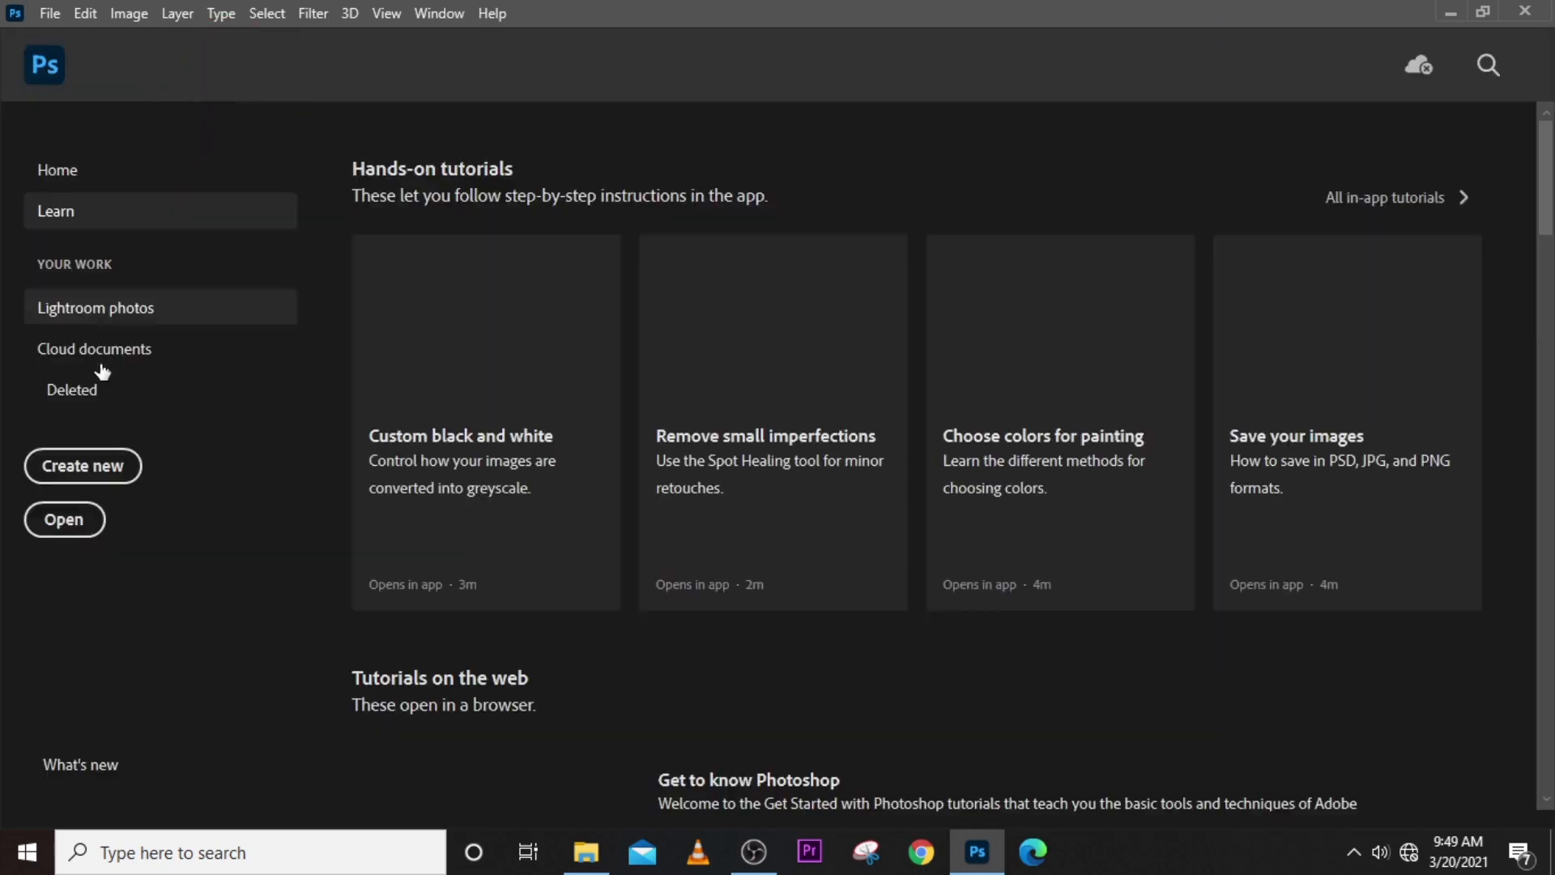
- Create a new 1000 x 1000 pixel RGB document at 72 pixels/inch with a white background
{"action": "left_click", "coordinate": [81, 465]}
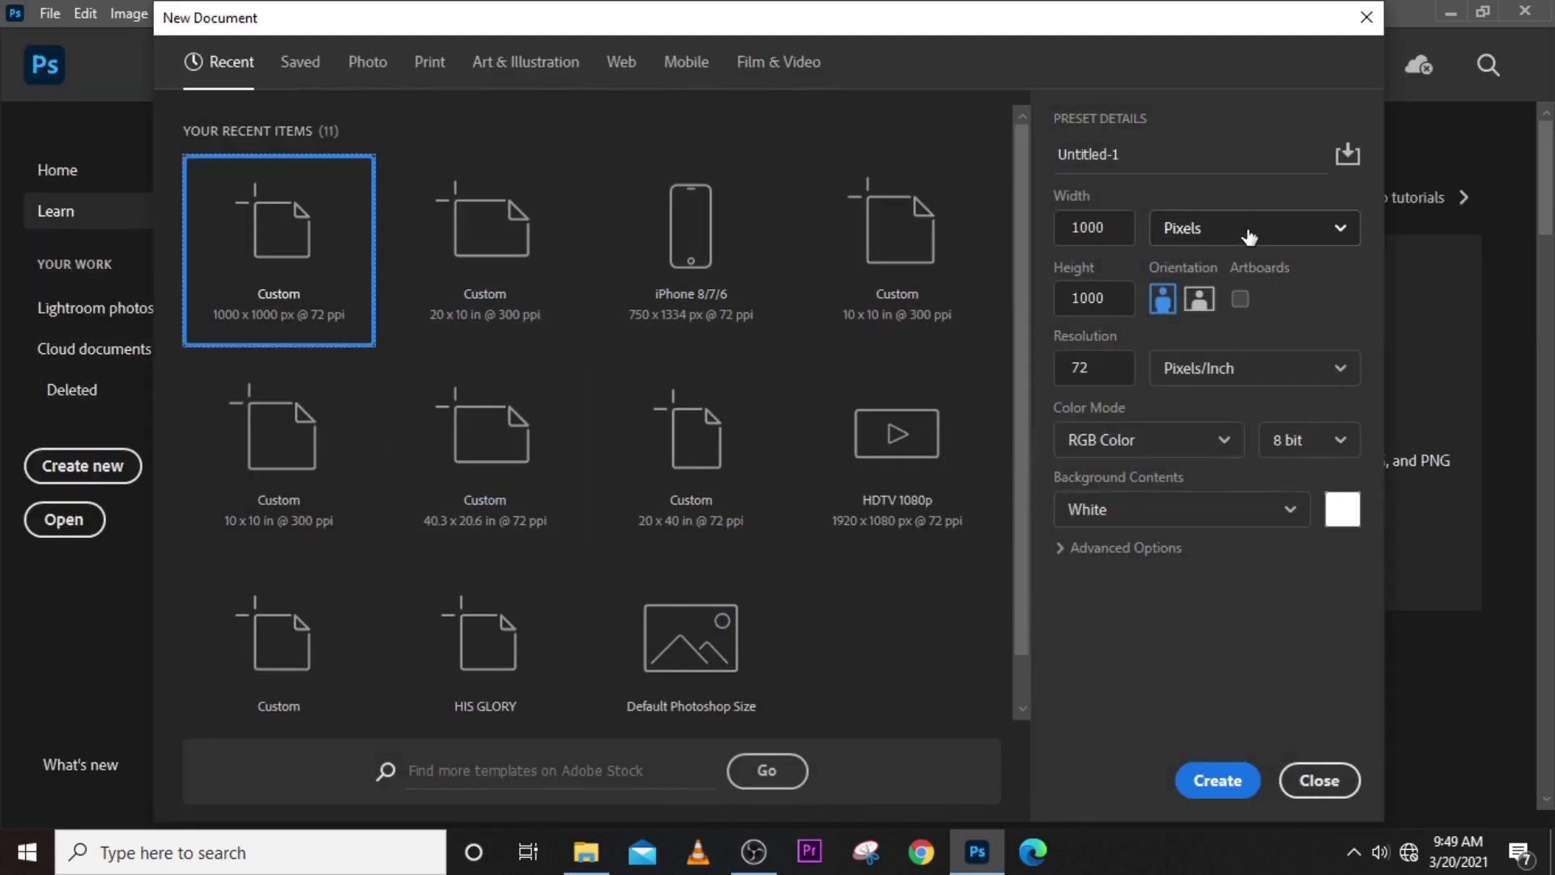
{"action": "left_click", "coordinate": [1368, 16]}
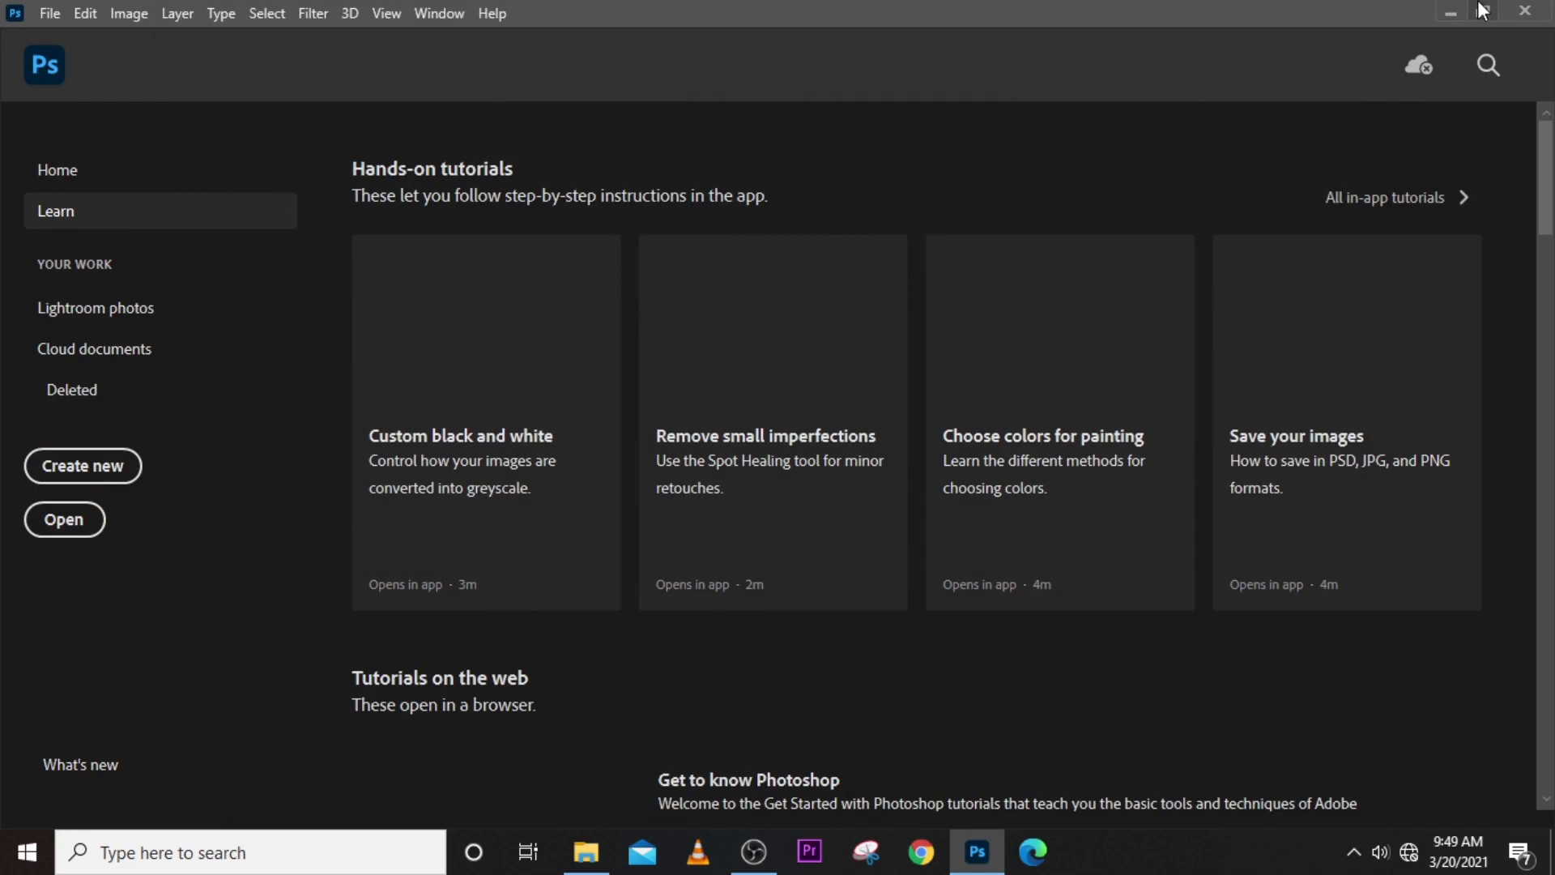
{"action": "key", "text": "ctrl+n"}
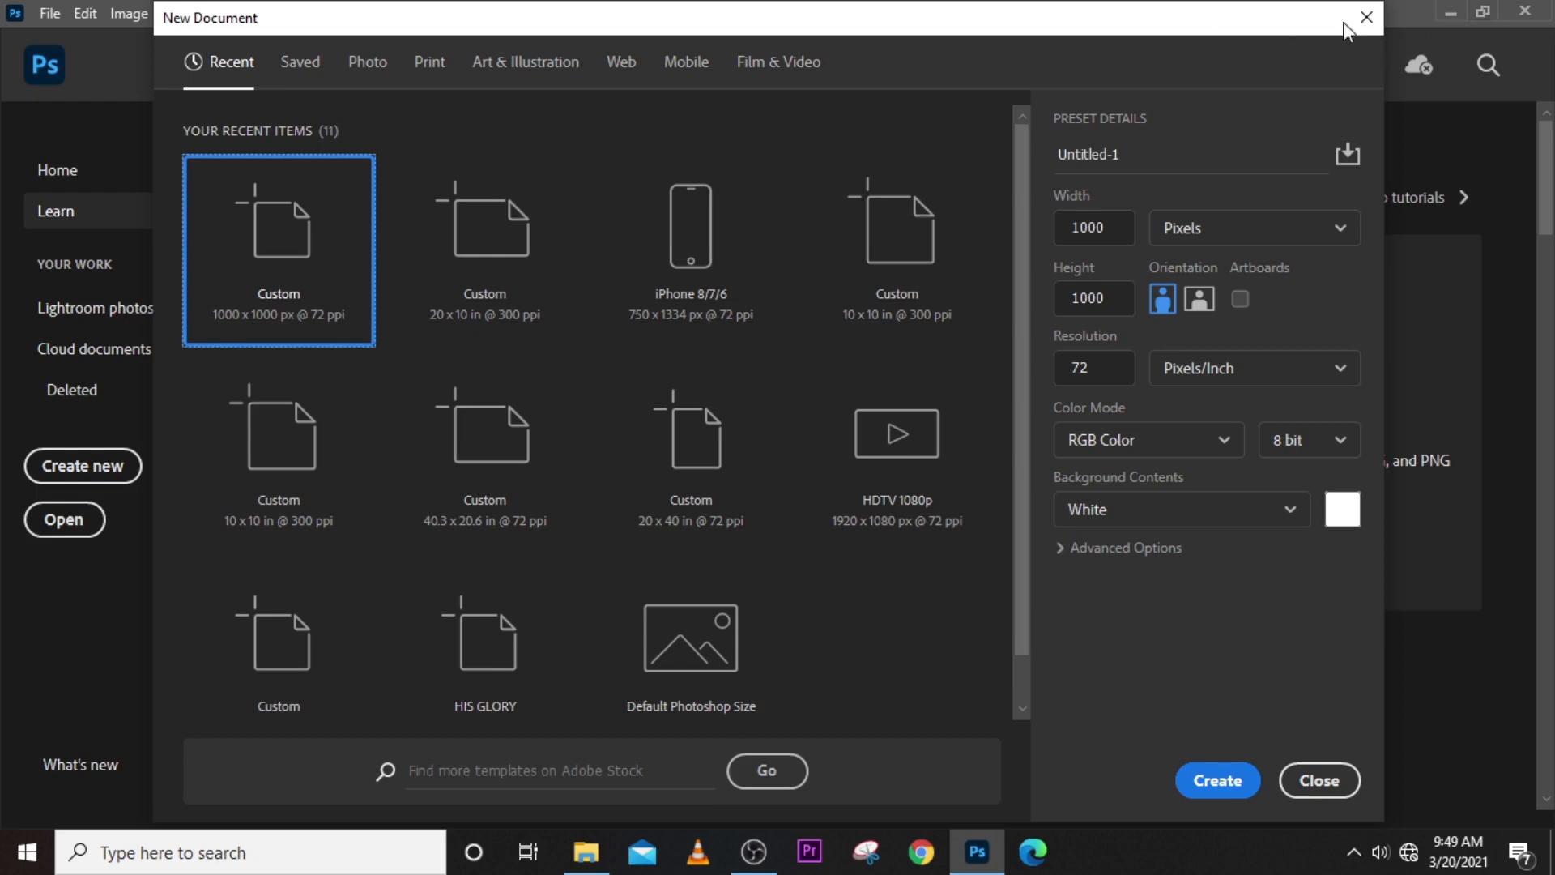
{"action": "left_click", "coordinate": [1218, 781]}
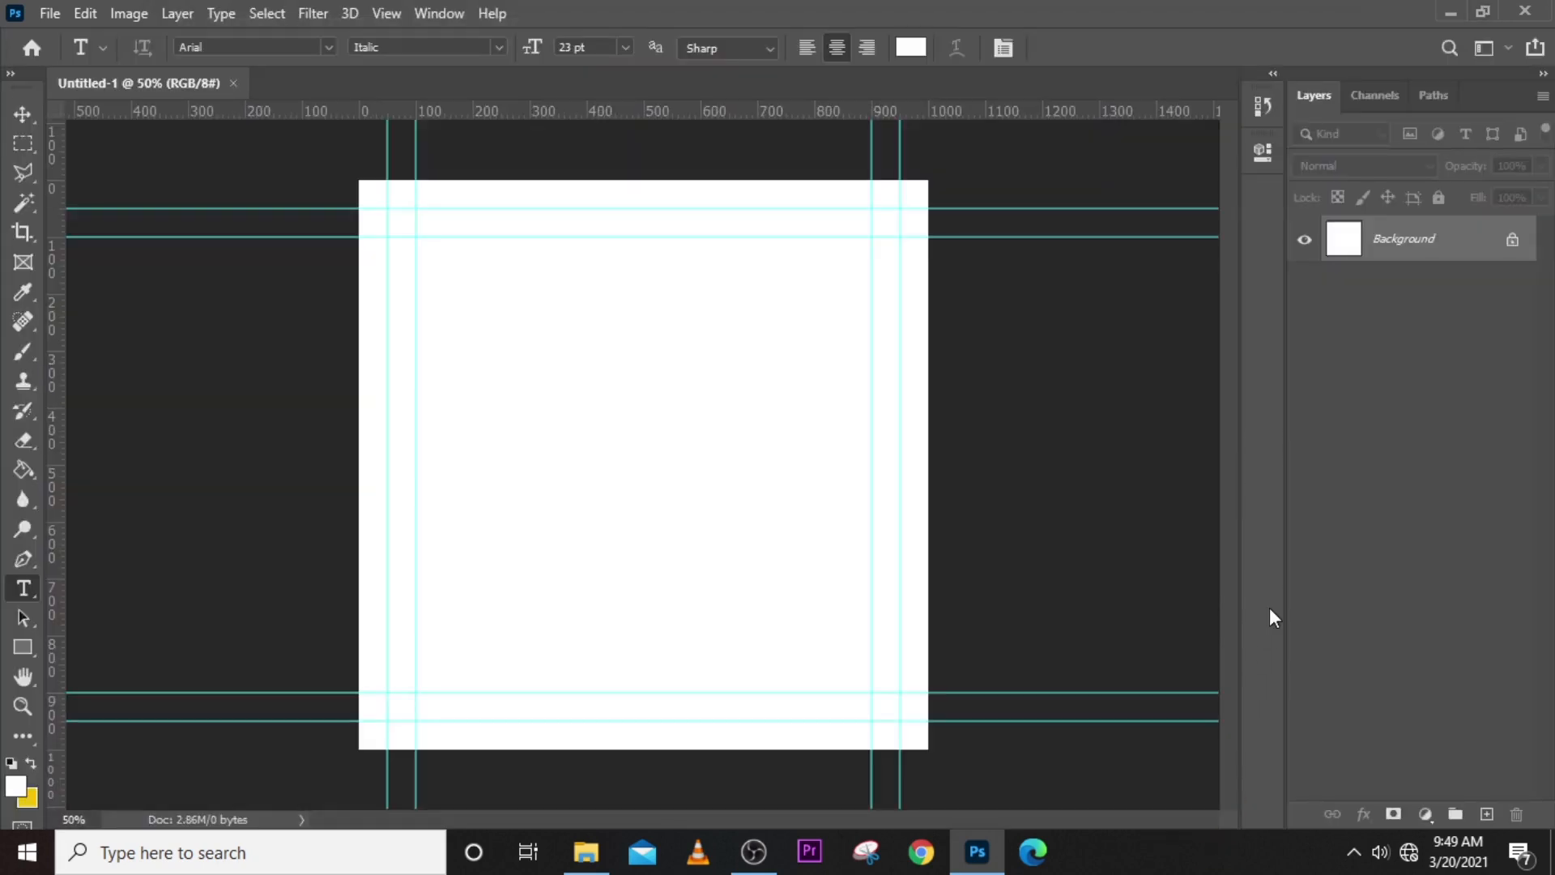
- Create two more documents with the same 1000 x 1000 pixel, 72 pixels/inch RGB settings
{"action": "key", "text": "ctrl+n"}
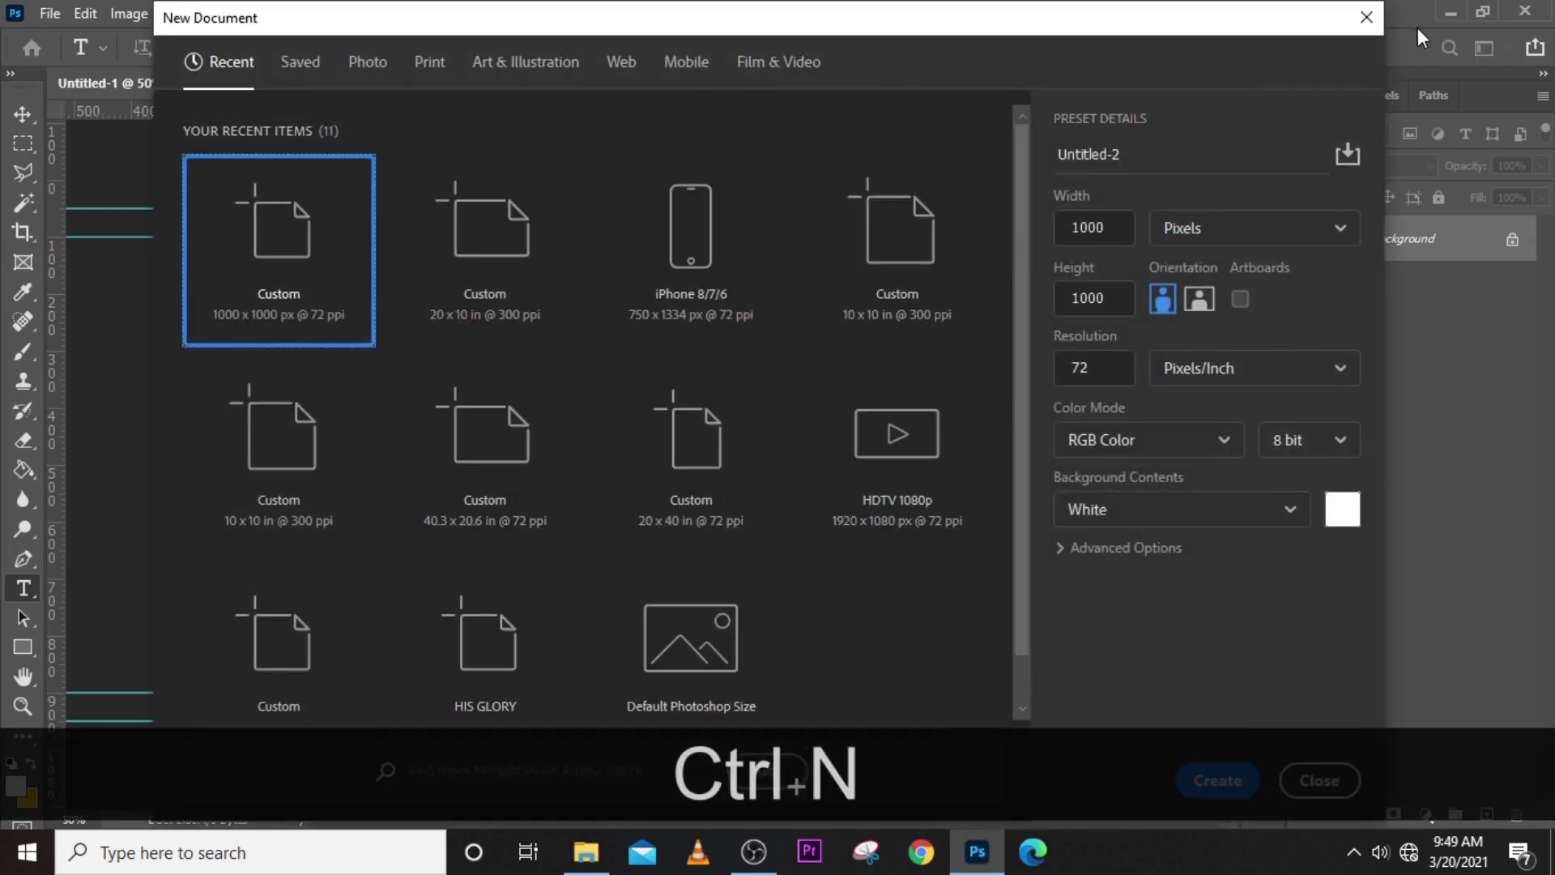
{"action": "left_click", "coordinate": [1213, 784]}
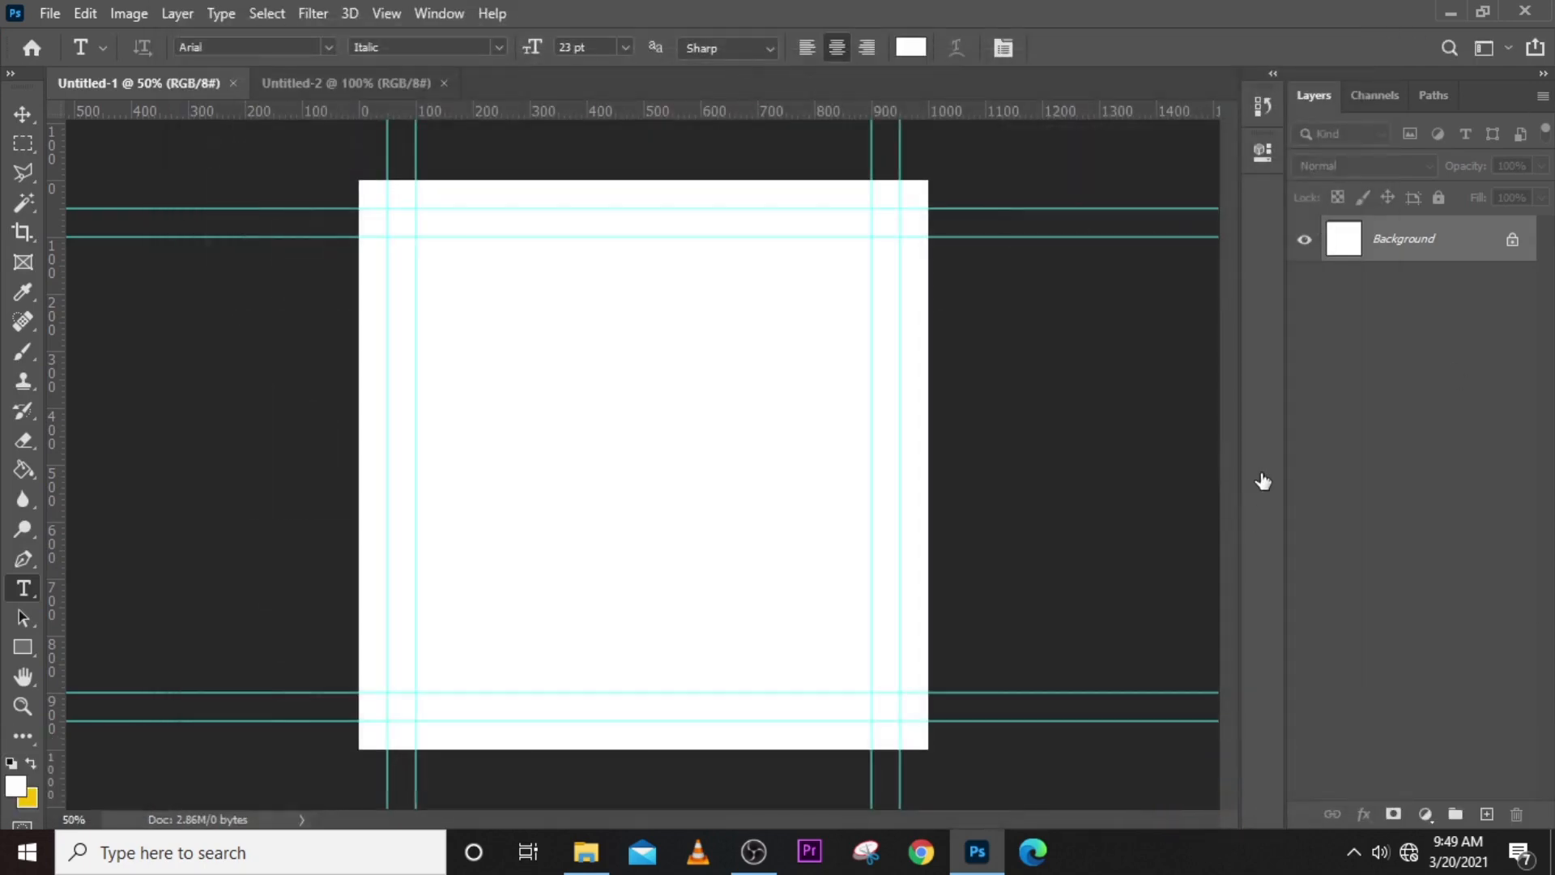
{"action": "key", "text": "ctrl"}
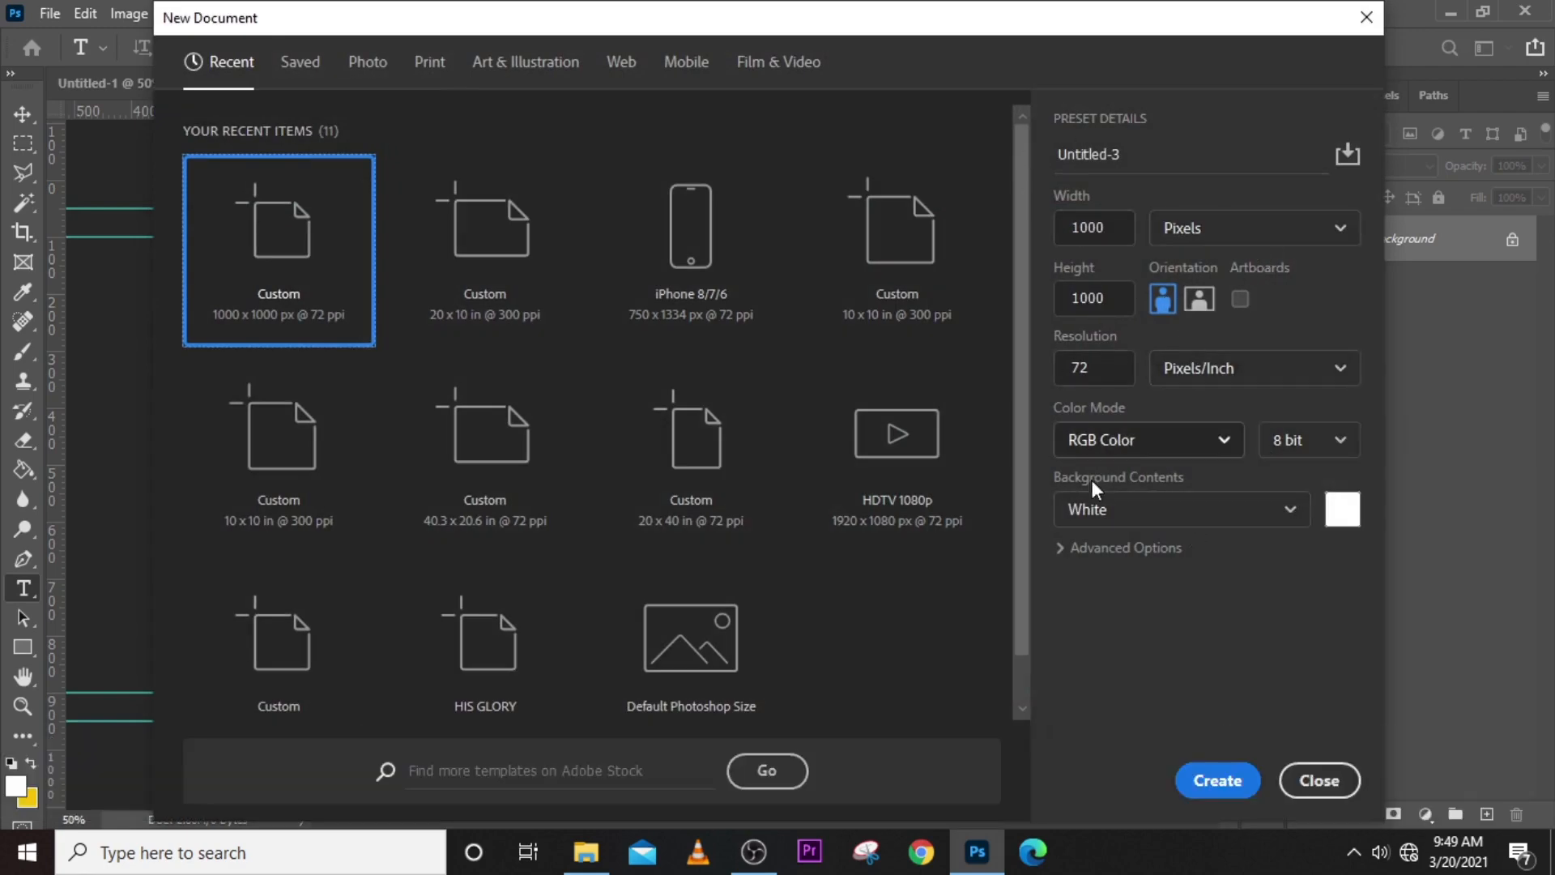
{"action": "left_click", "coordinate": [1214, 780]}
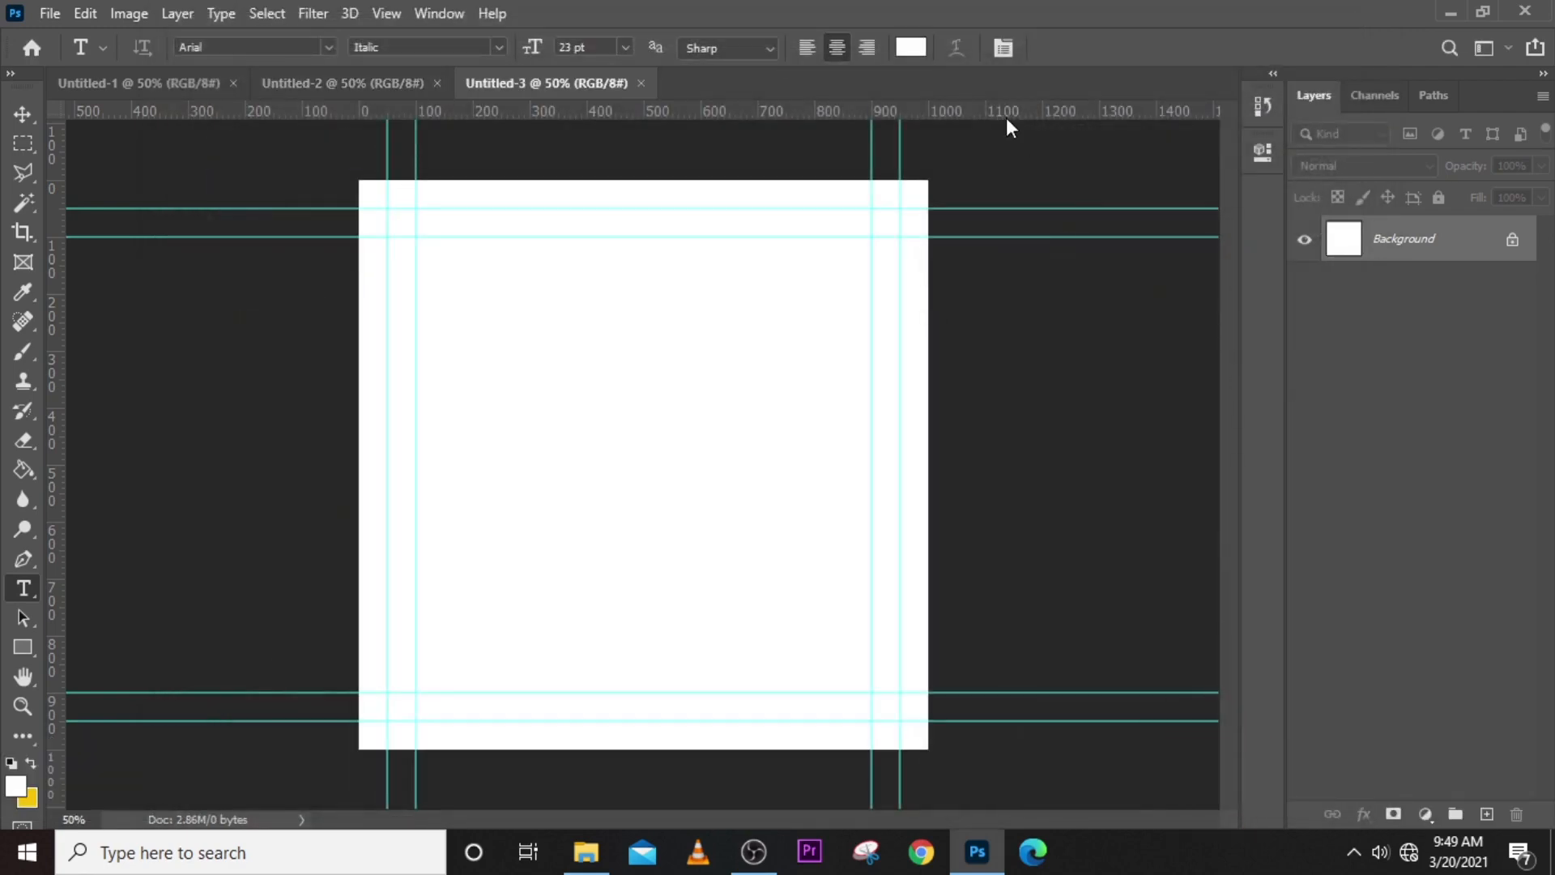